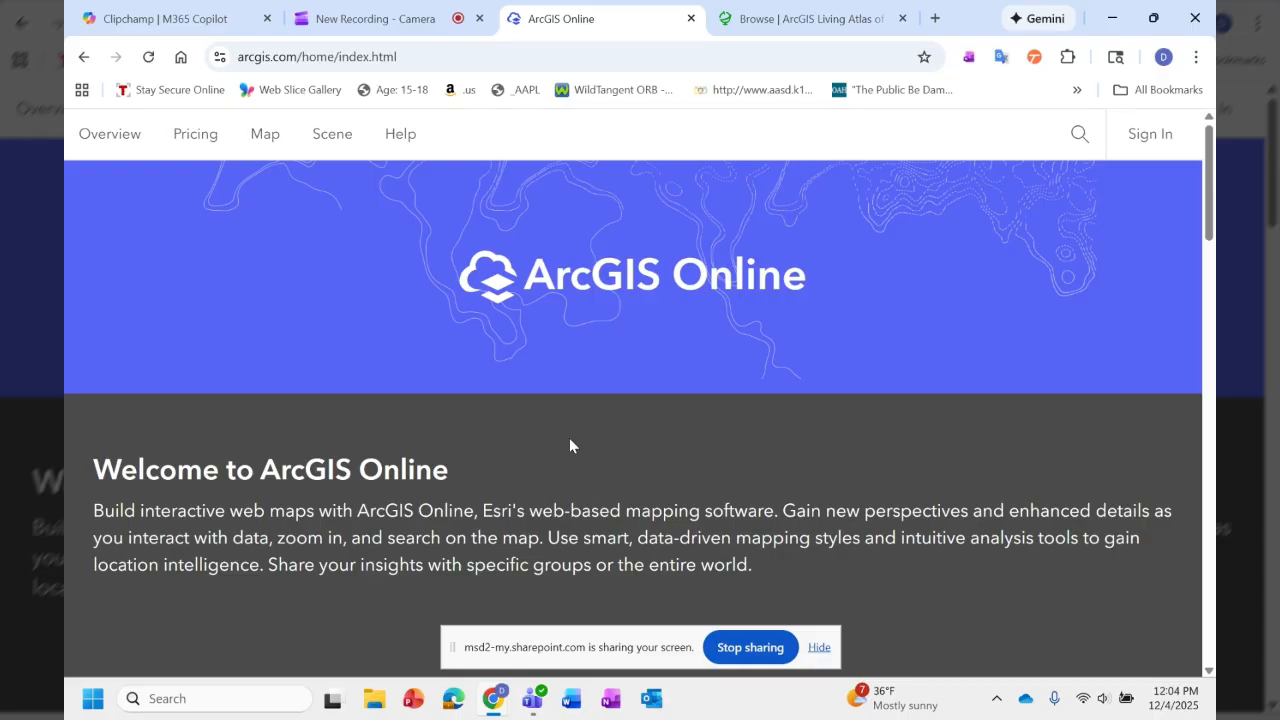
Load arcgis.com and look over the ArcGIS Online landing page.
left_click(297, 57)
type("arcg")
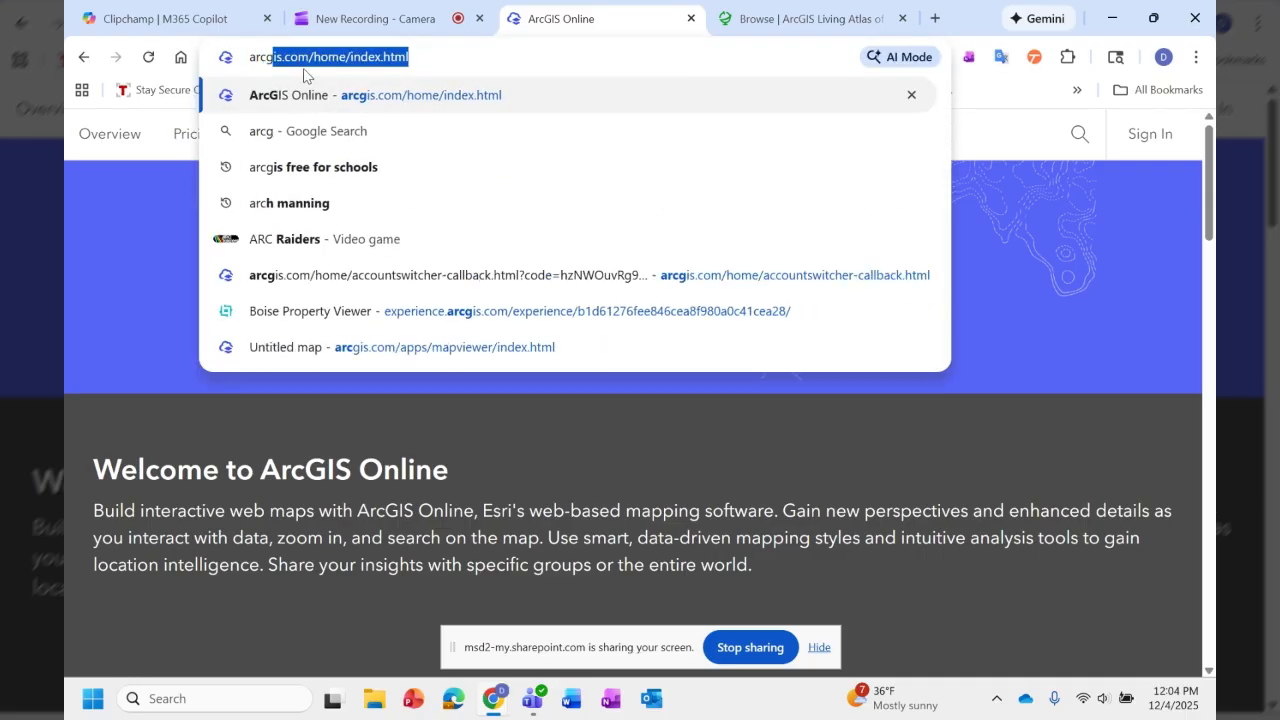
type("is.com")
key("Return")
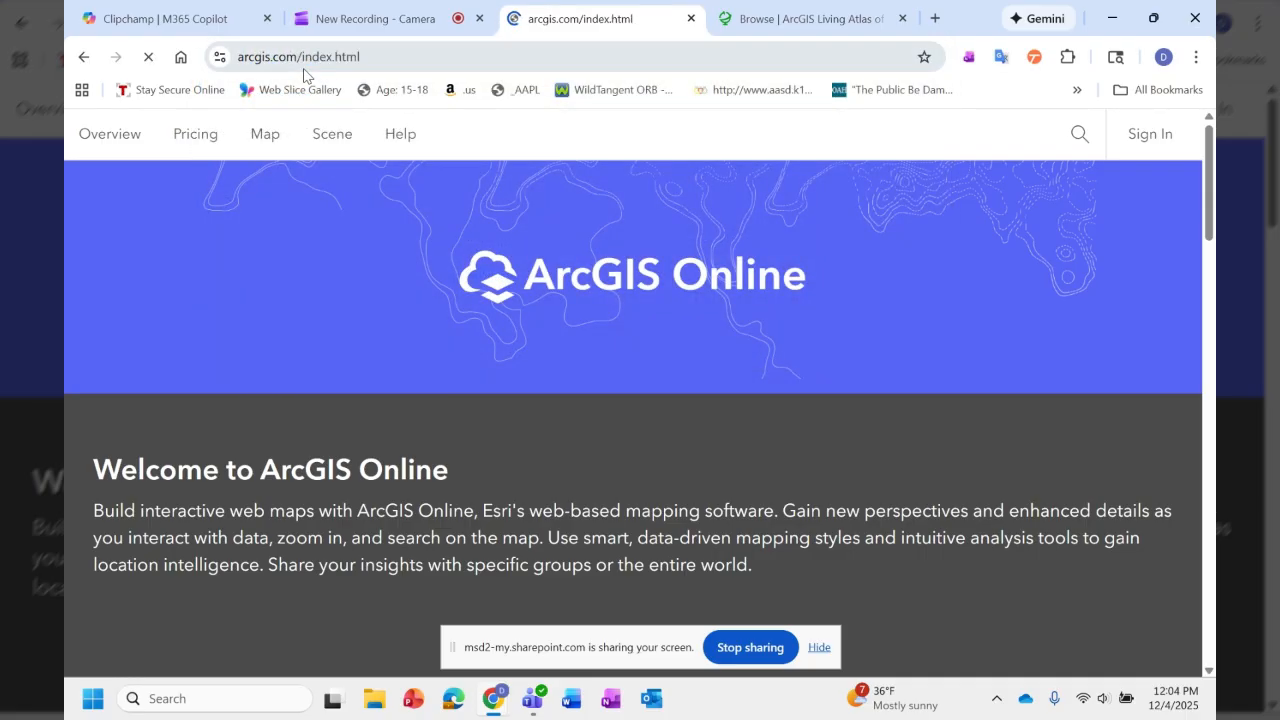
scroll(743, 380, "down", 2)
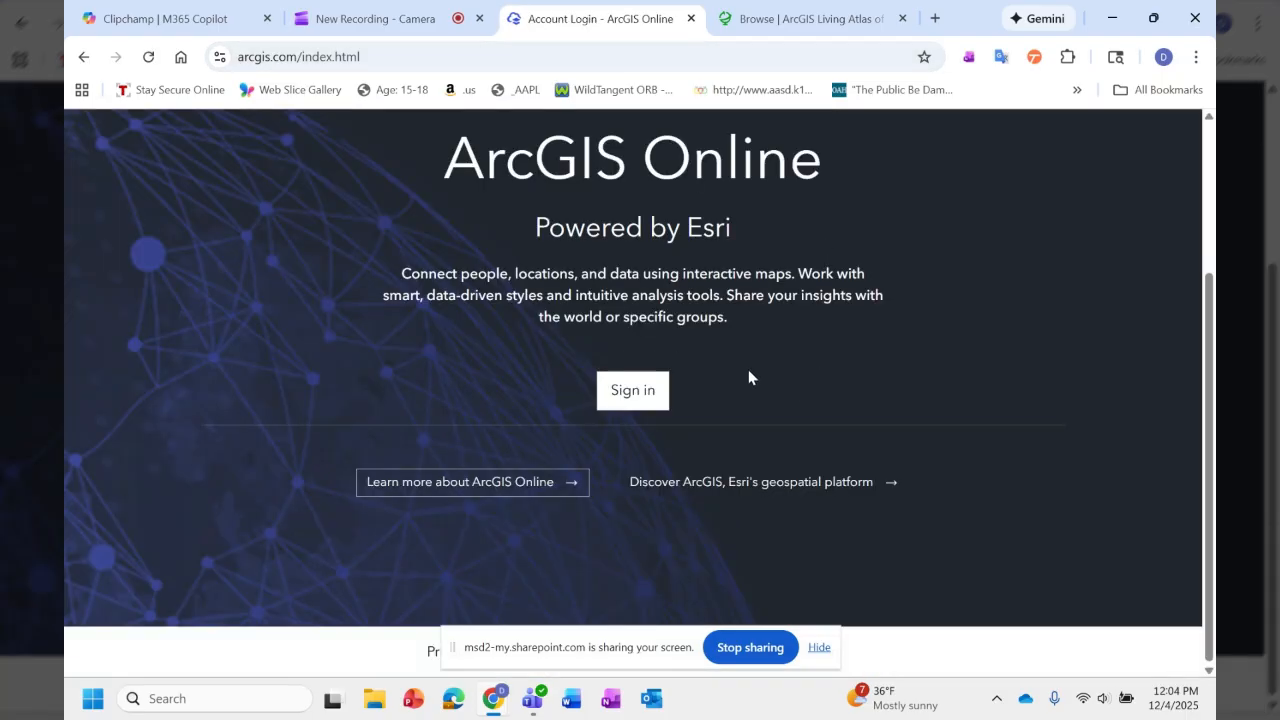
scroll(748, 377, "up", 2)
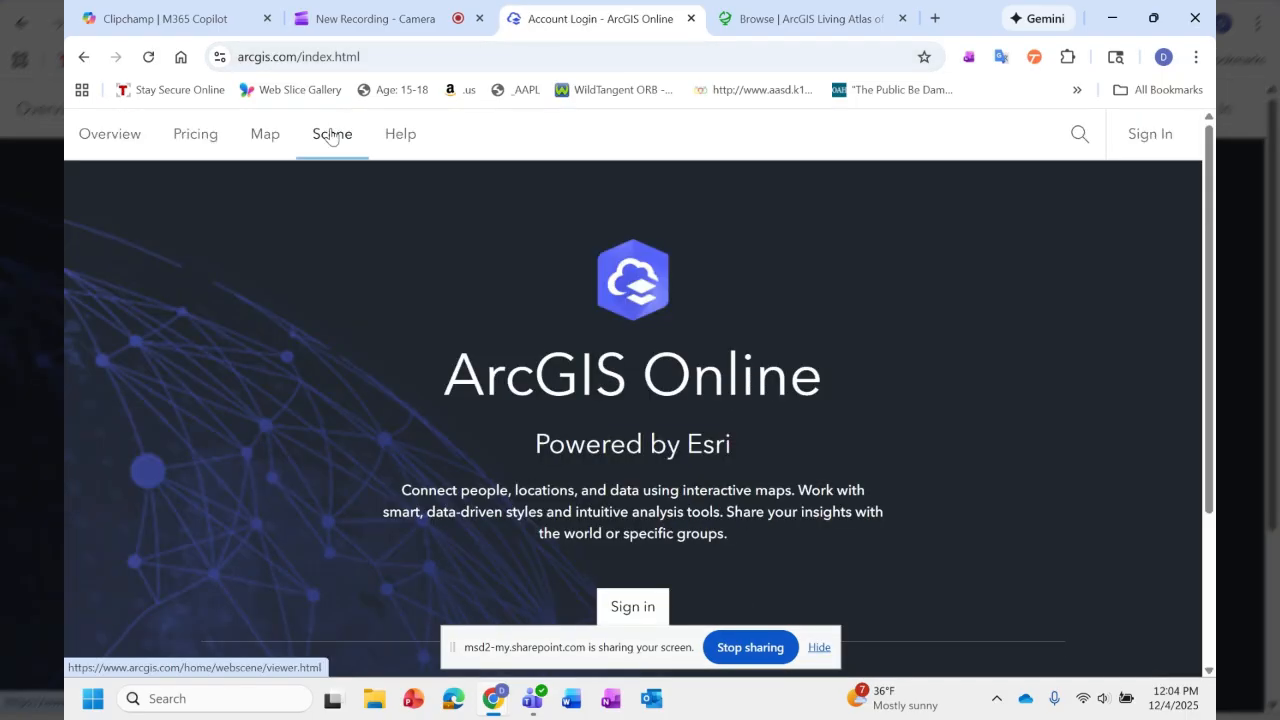
scroll(440, 443, "down", 2)
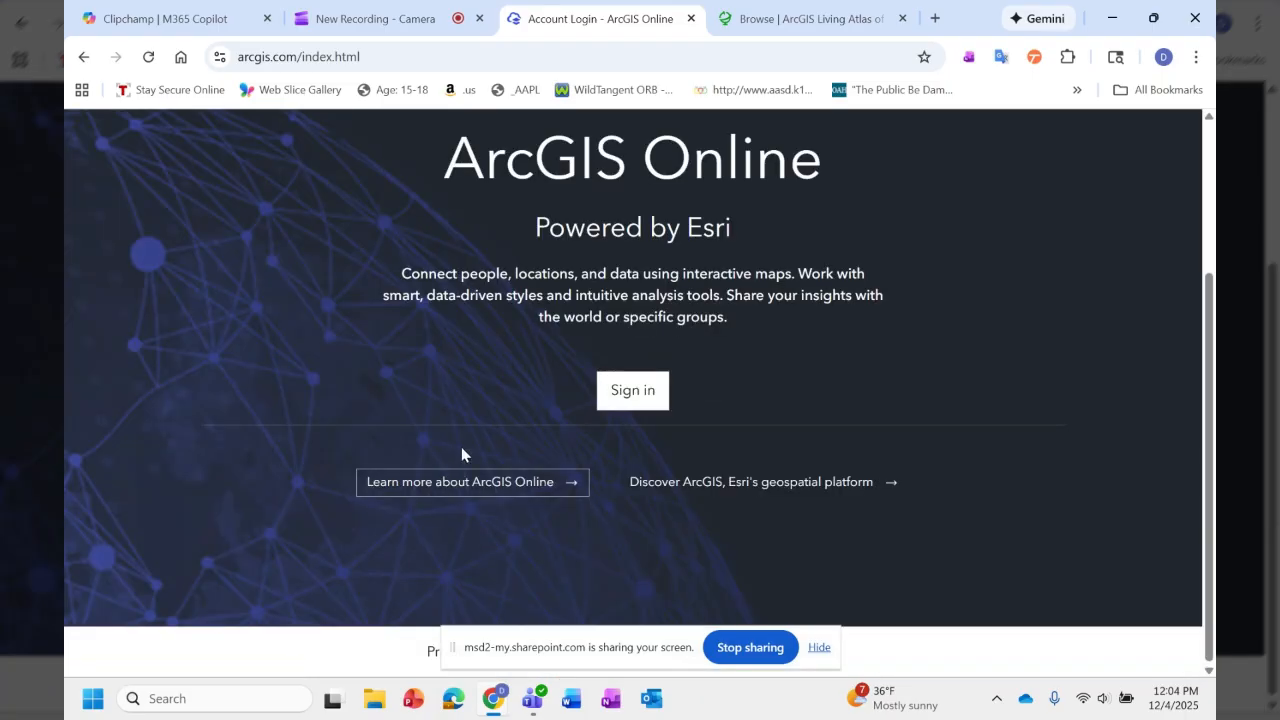
scroll(461, 450, "up", 2)
scroll(542, 352, "down", 2)
Open the page with more information about ArcGIS Online, look through it and the Esri home page, and close that tab.
left_click(505, 483)
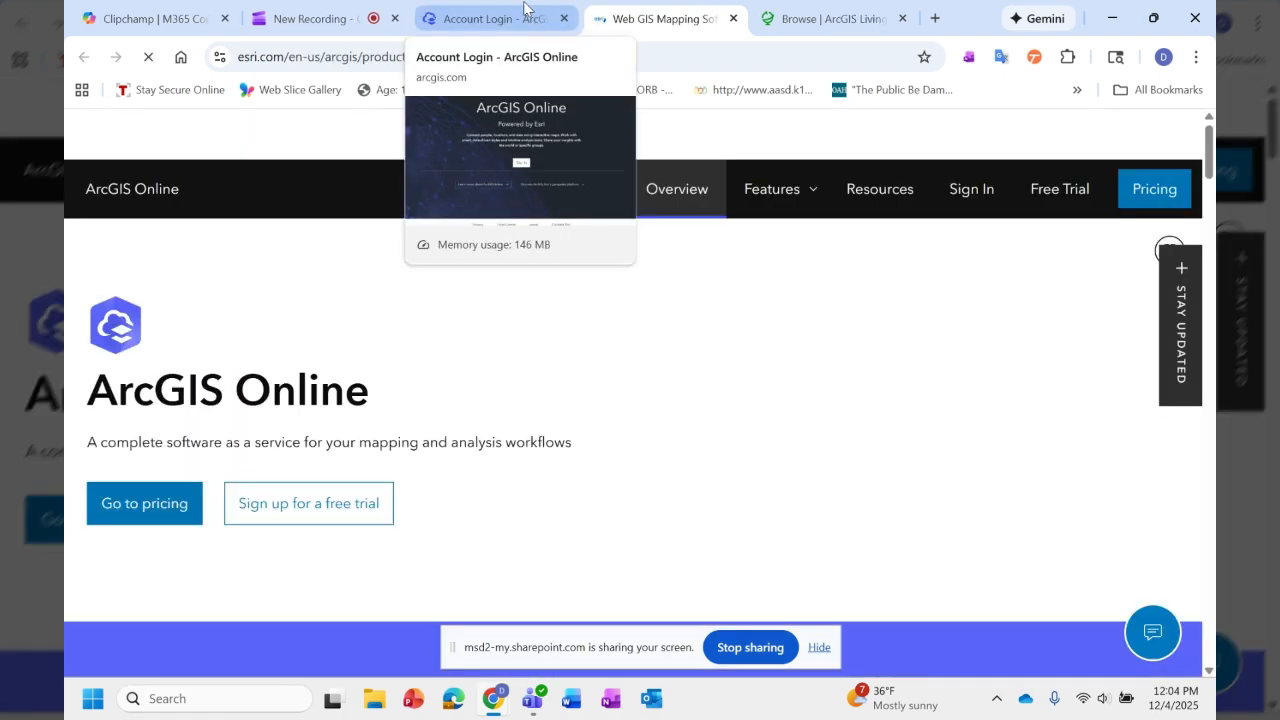
scroll(422, 467, "down", 5)
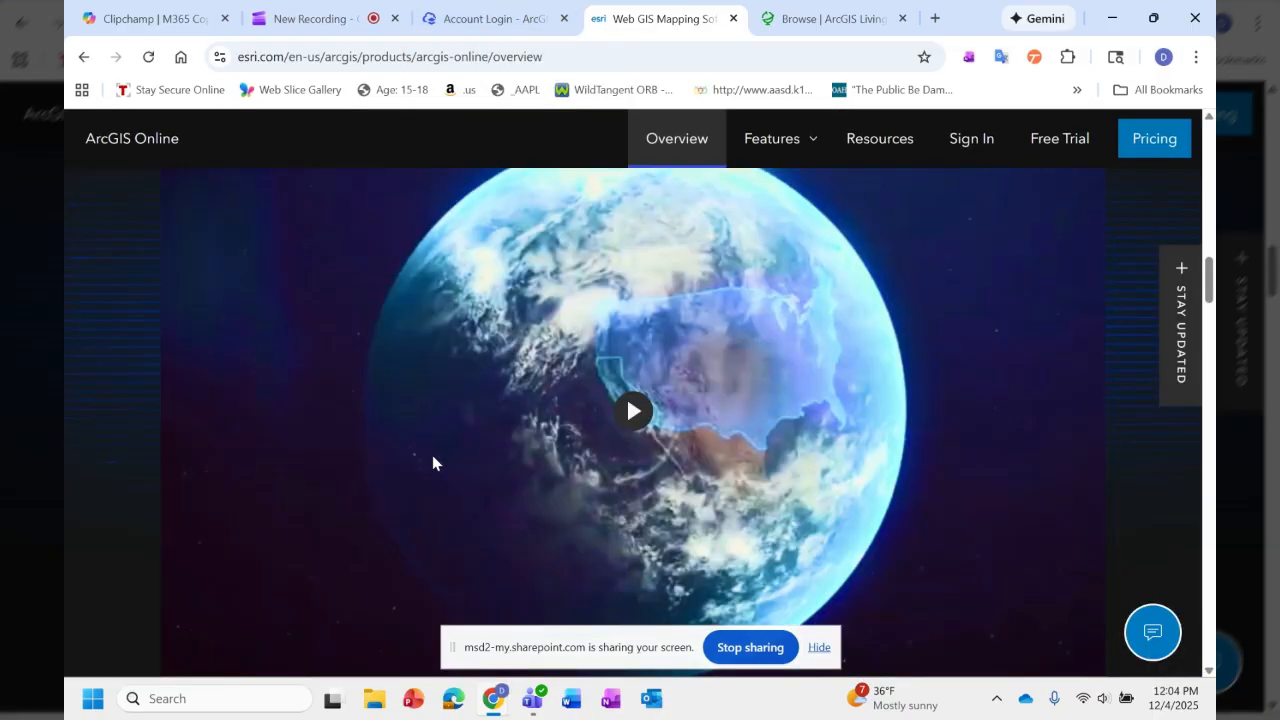
scroll(715, 586, "up", 3)
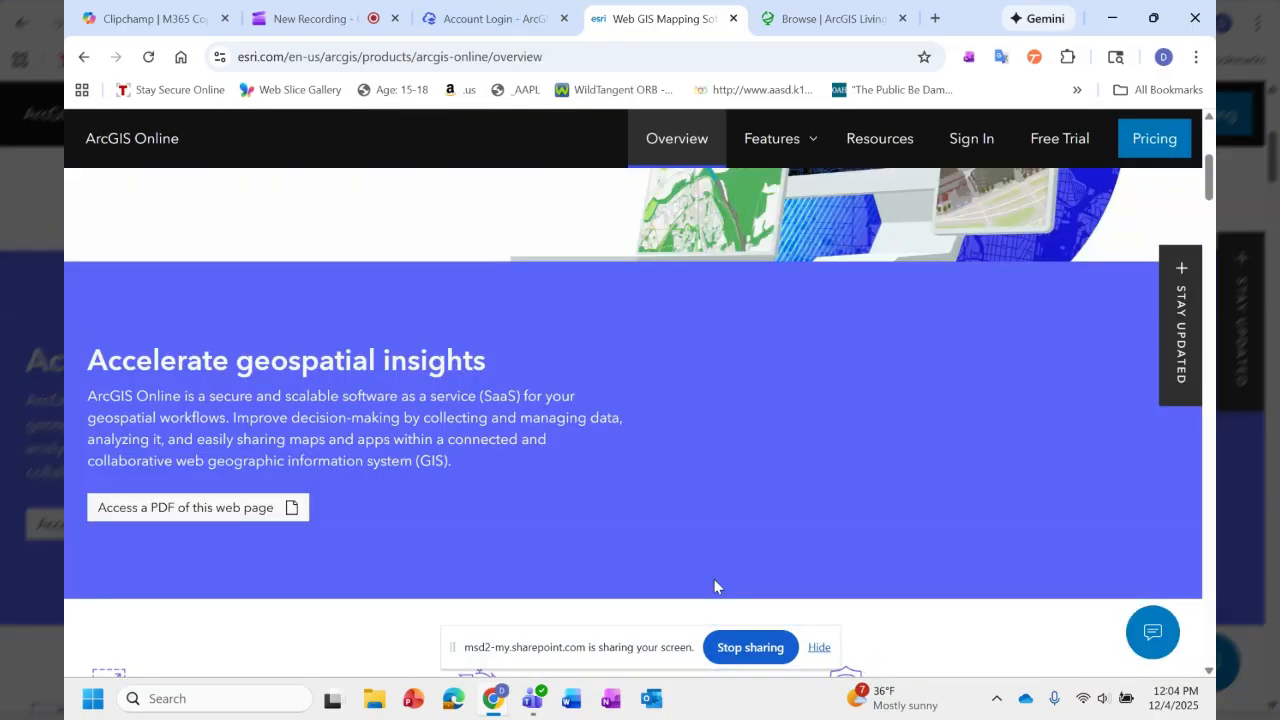
scroll(715, 586, "up", 5)
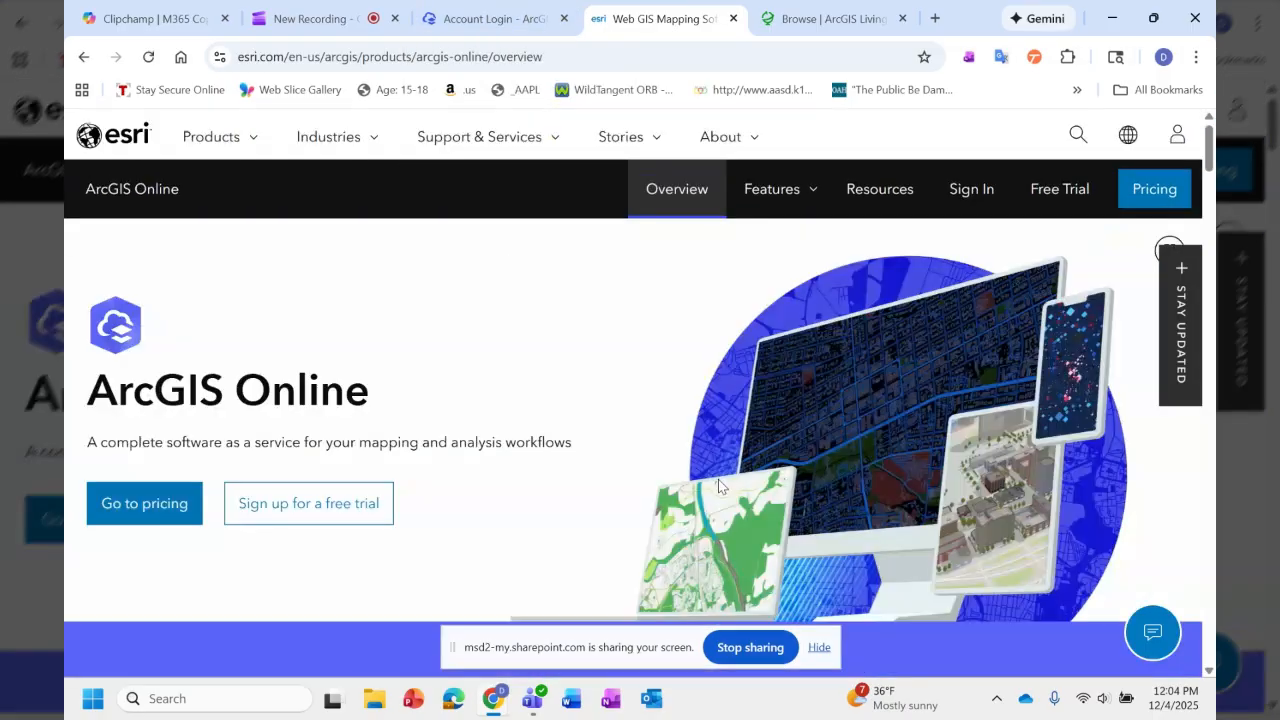
left_click(120, 189)
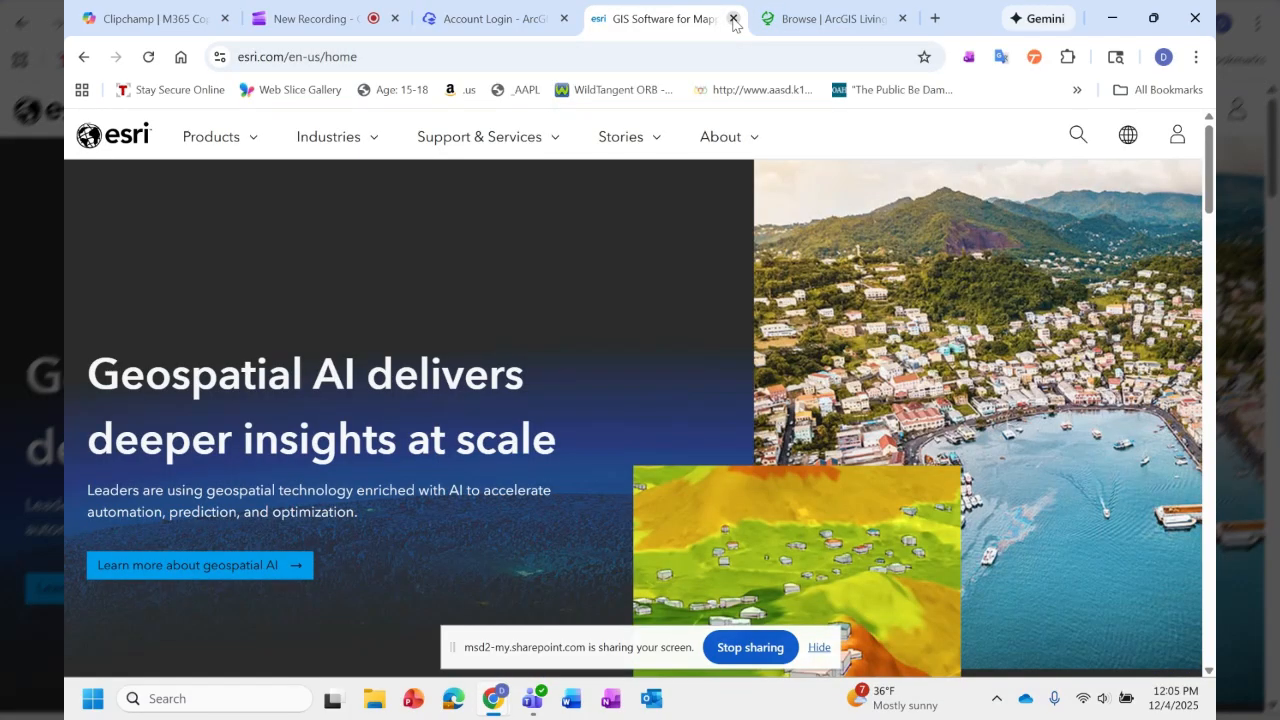
left_click(733, 18)
scroll(801, 308, "up", 3)
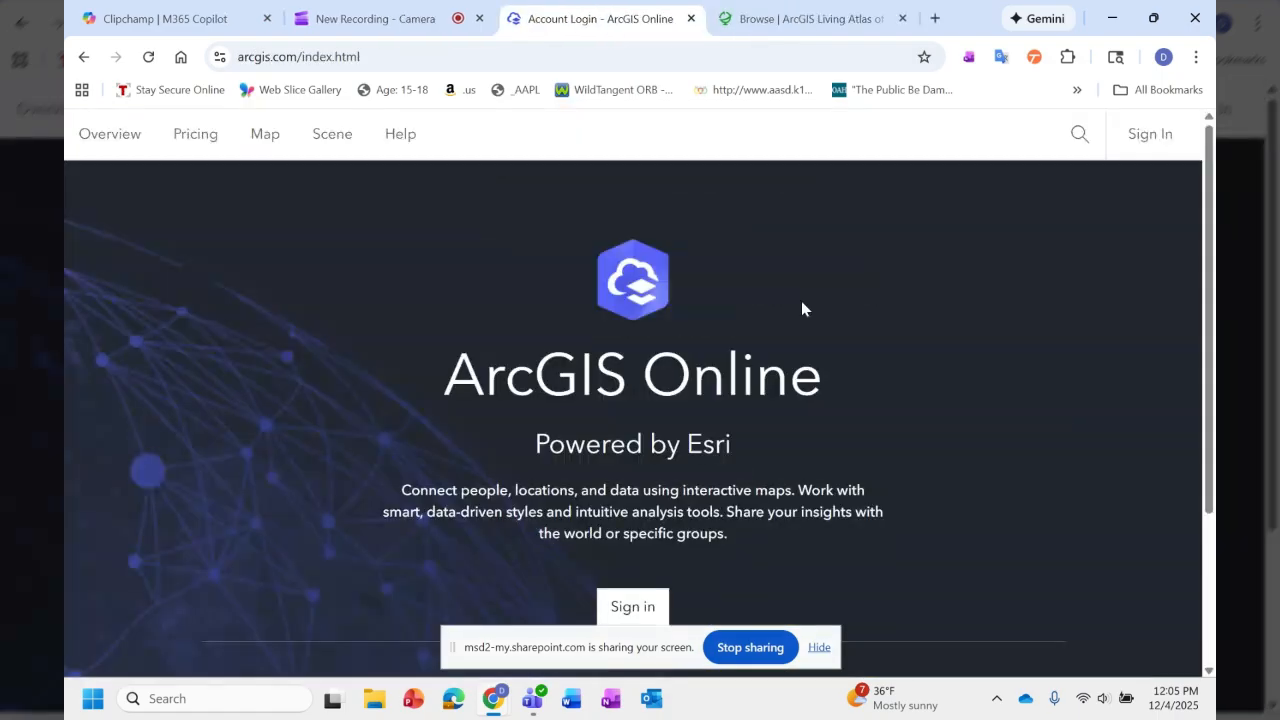
Open the ArcGIS Online Overview from the landing page and look through it.
left_click(139, 158)
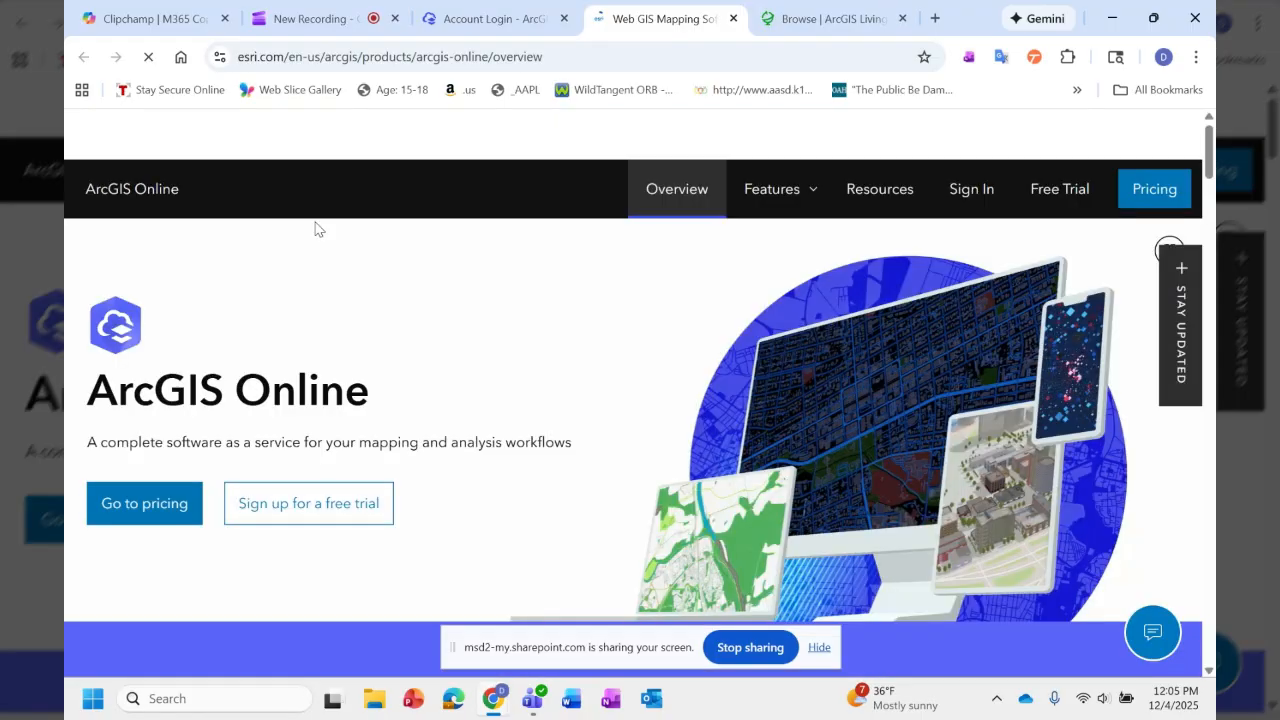
scroll(590, 255, "down", 10)
scroll(591, 257, "down", 5)
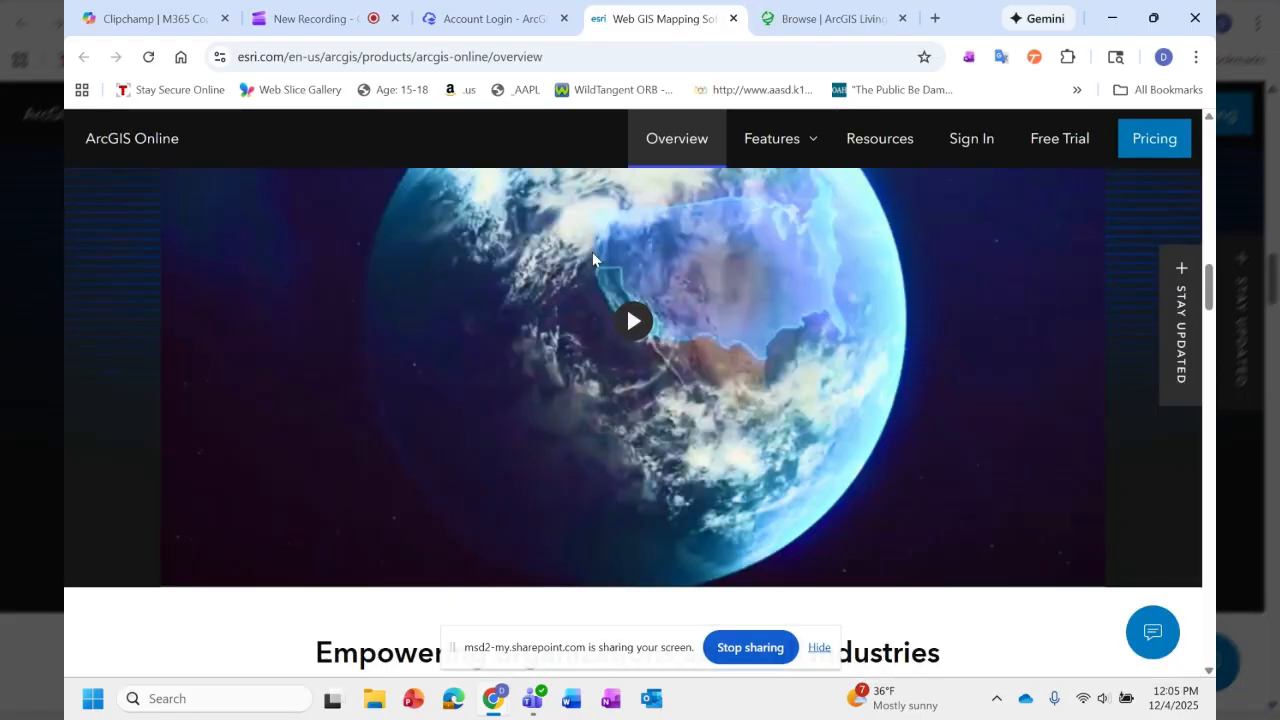
scroll(592, 258, "up", 15)
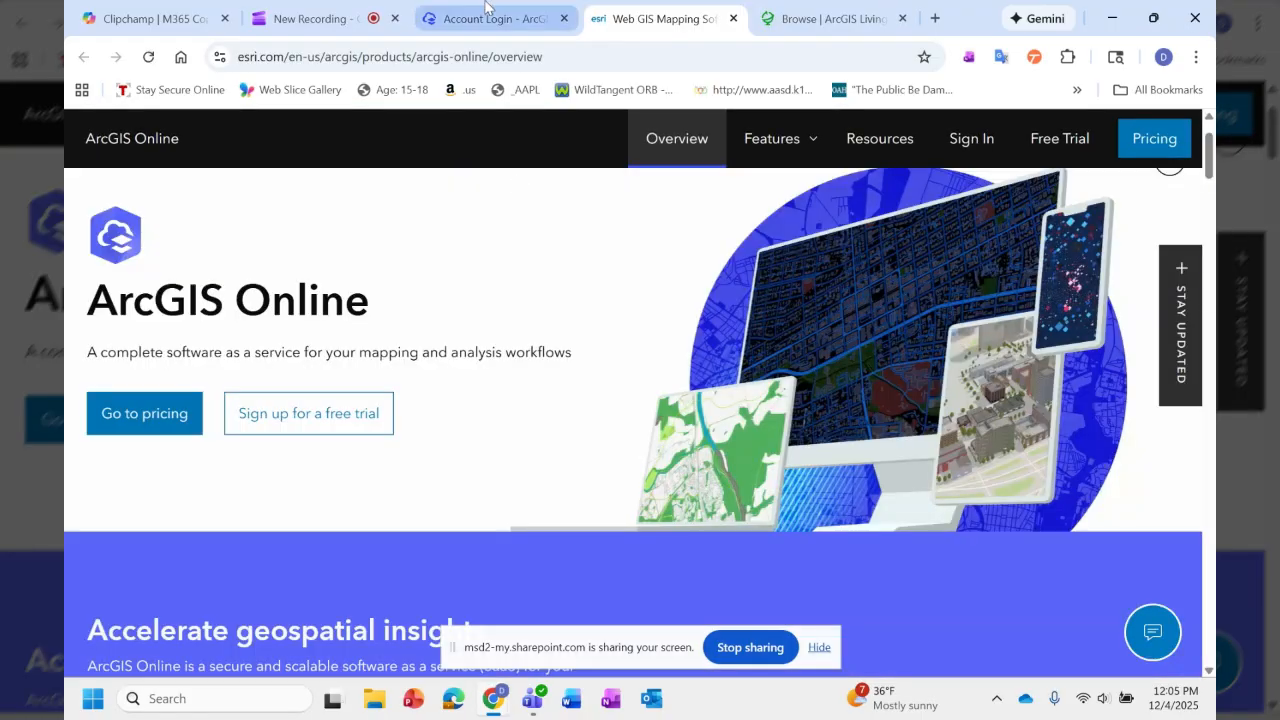
Load the ArcGIS Online home page at arcgis.com/home/index.html in the product overview's tab.
left_click(478, 60)
type("ar")
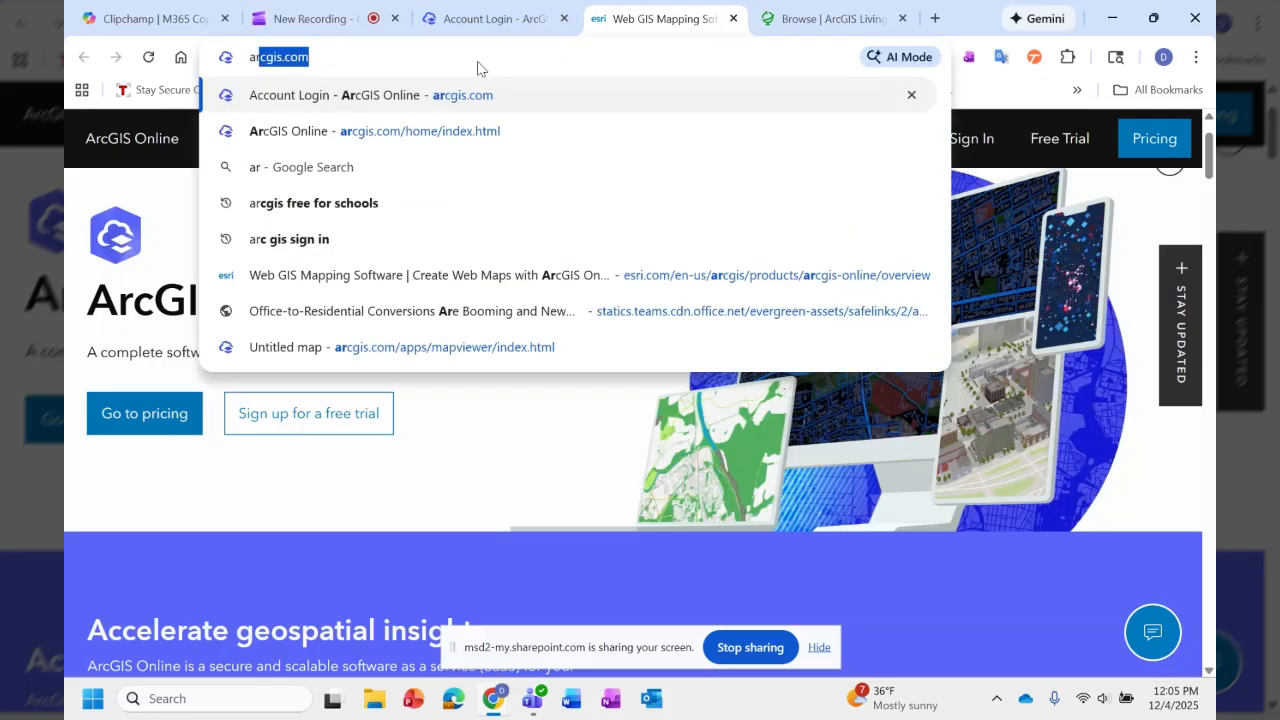
type("cgis")
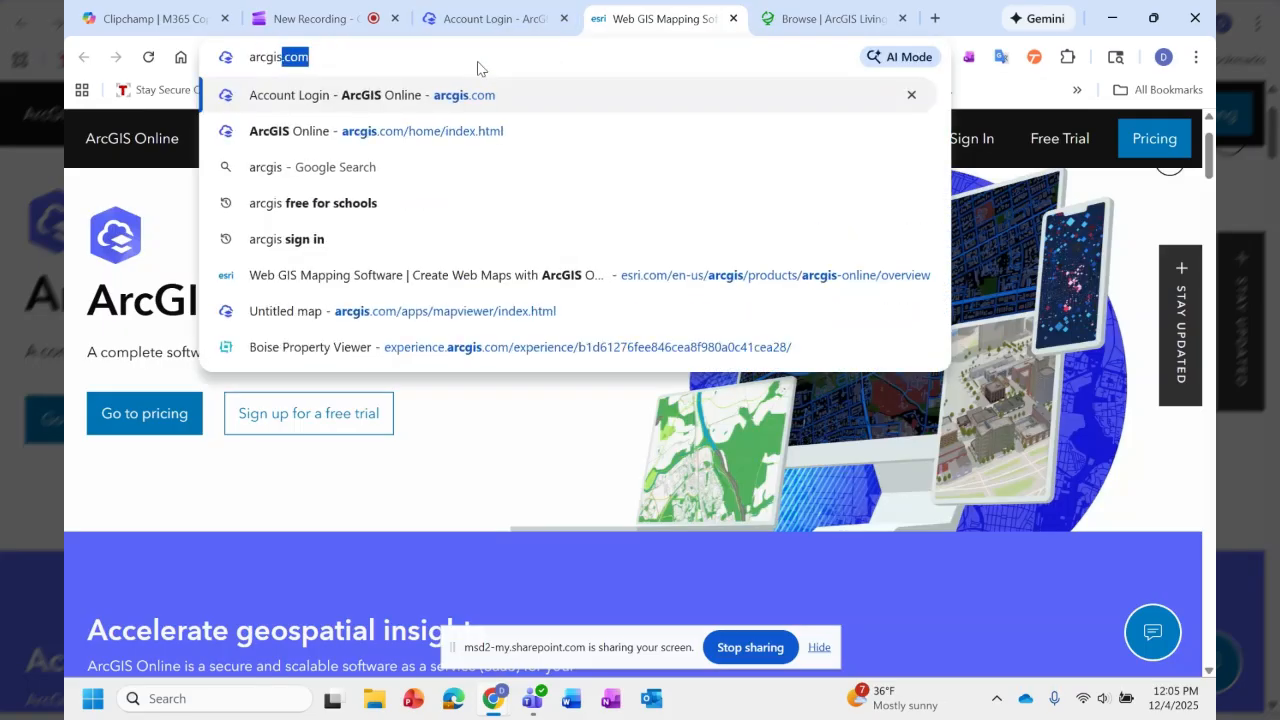
left_click(468, 143)
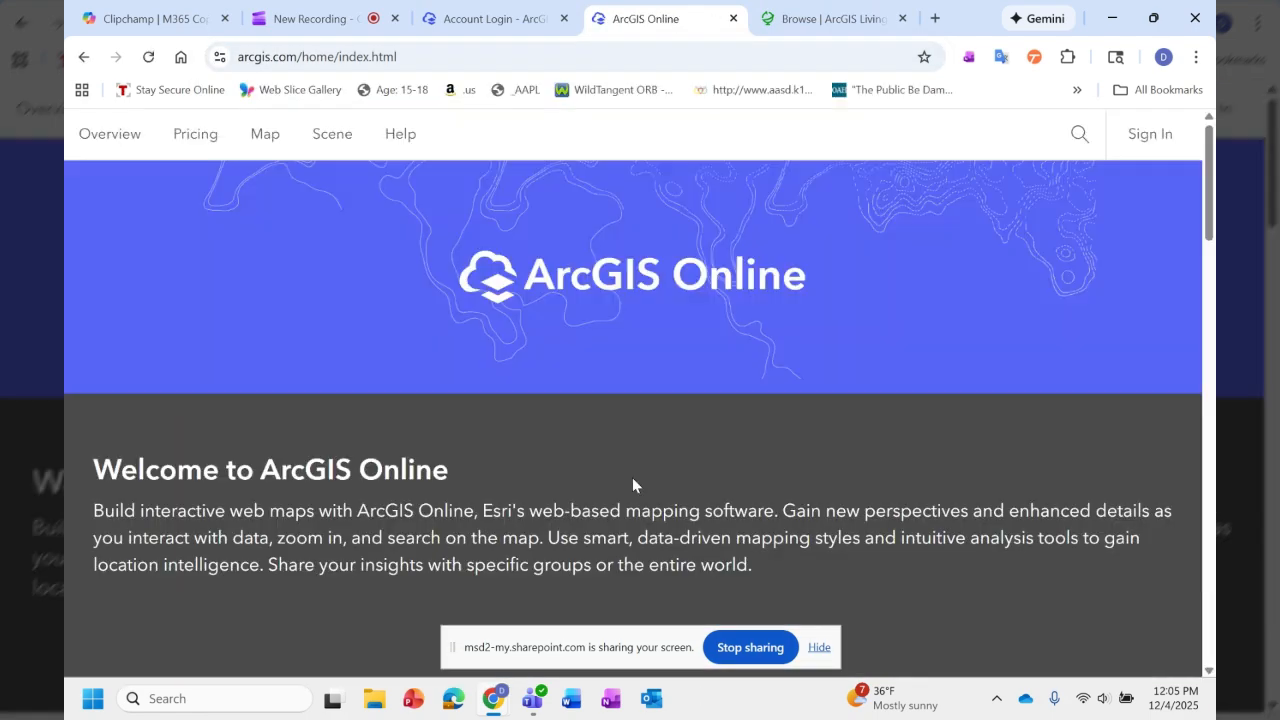
scroll(740, 366, "down", 2)
scroll(740, 356, "up", 2)
right_click(745, 360)
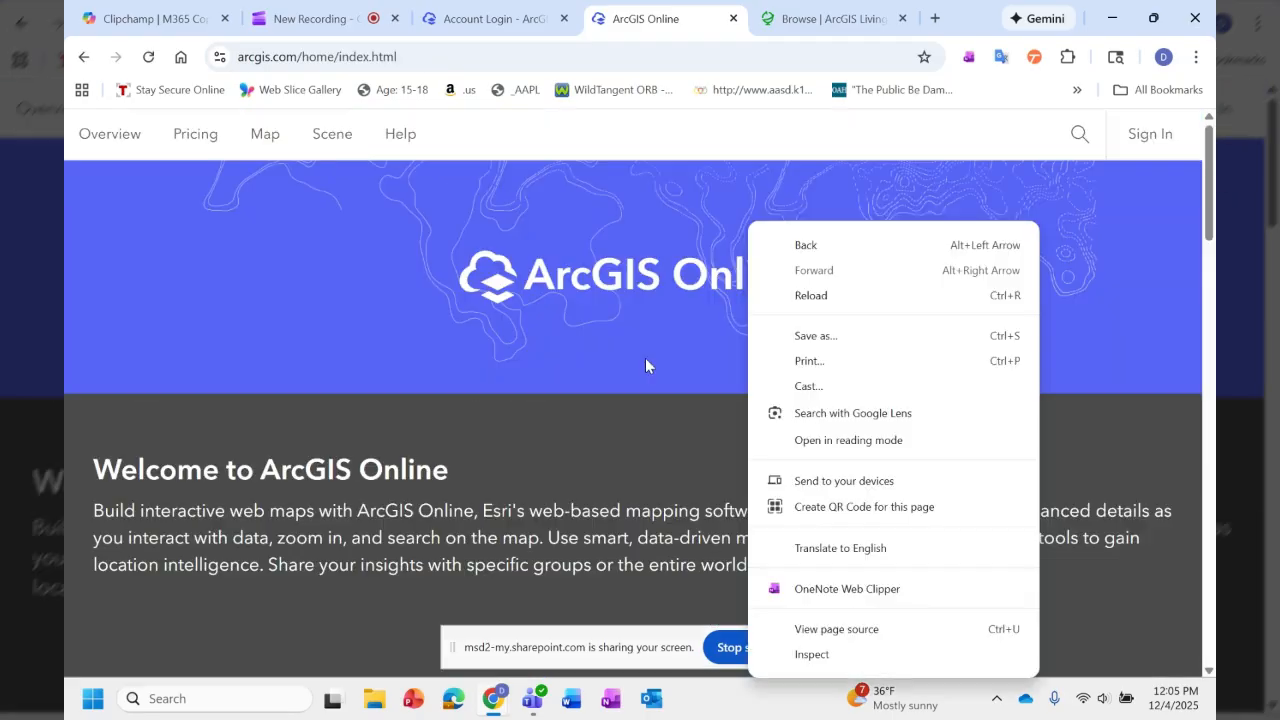
left_click(645, 360)
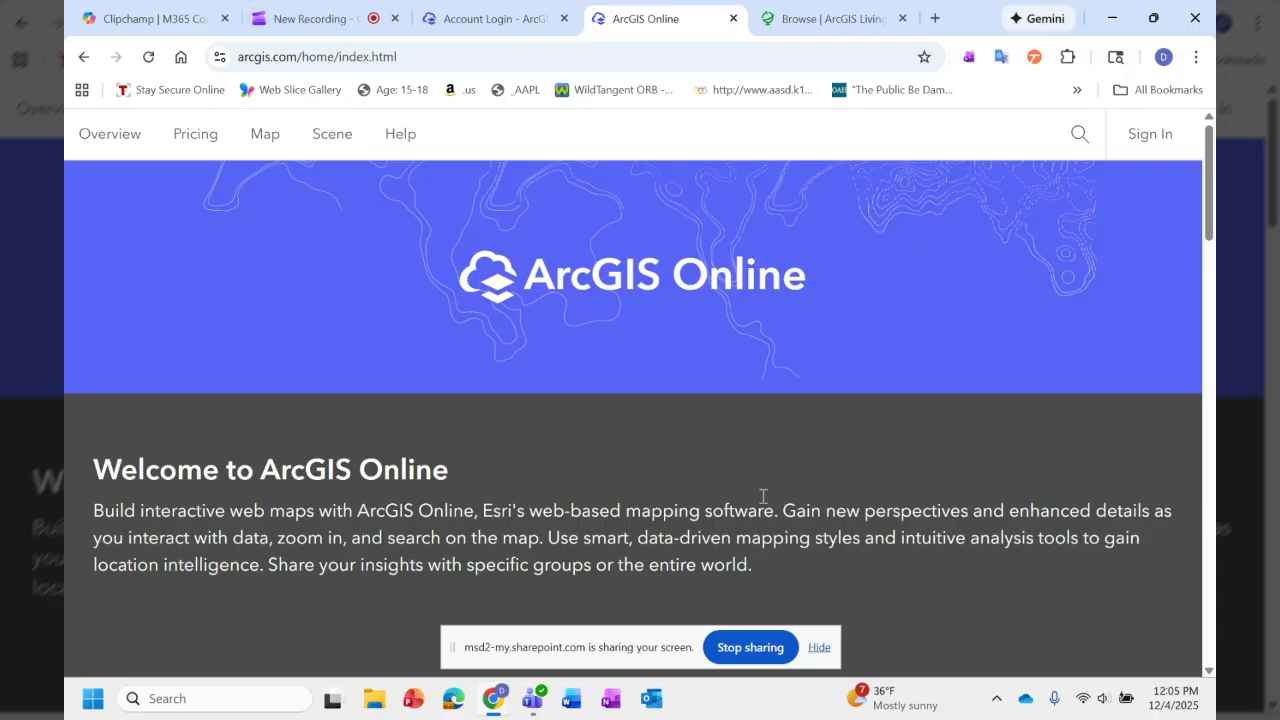
Sign in to ArcGIS Online with the saved username and password.
mouse_move(546, 18)
left_click(1148, 136)
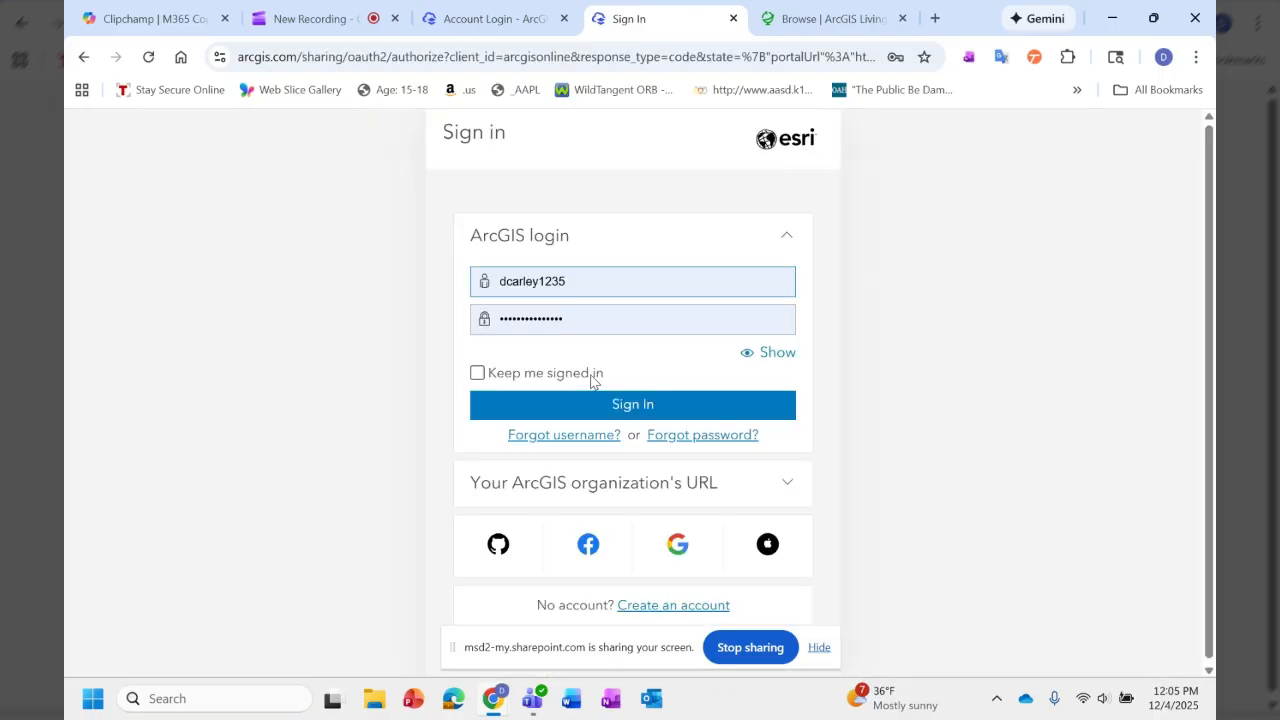
left_click(603, 403)
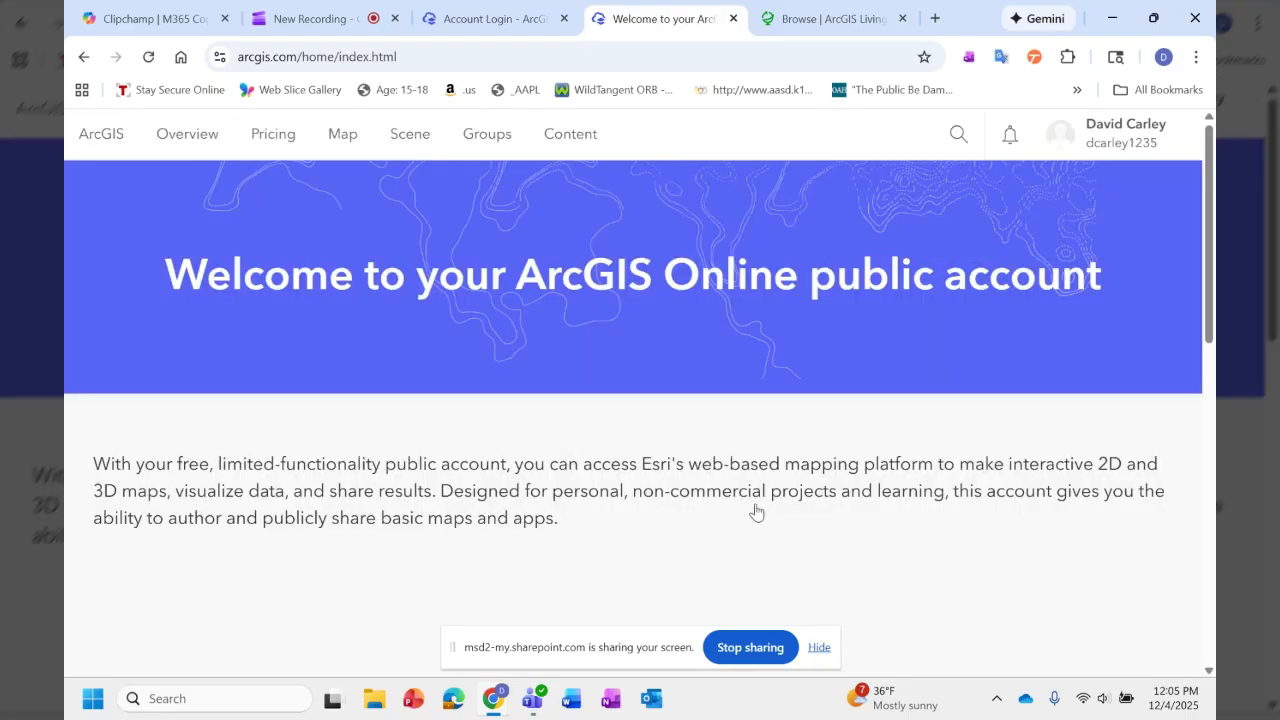
Look through the public account's welcome page, including the map and app options and the What's next resources.
scroll(760, 508, "down", 5)
scroll(766, 503, "down", 3)
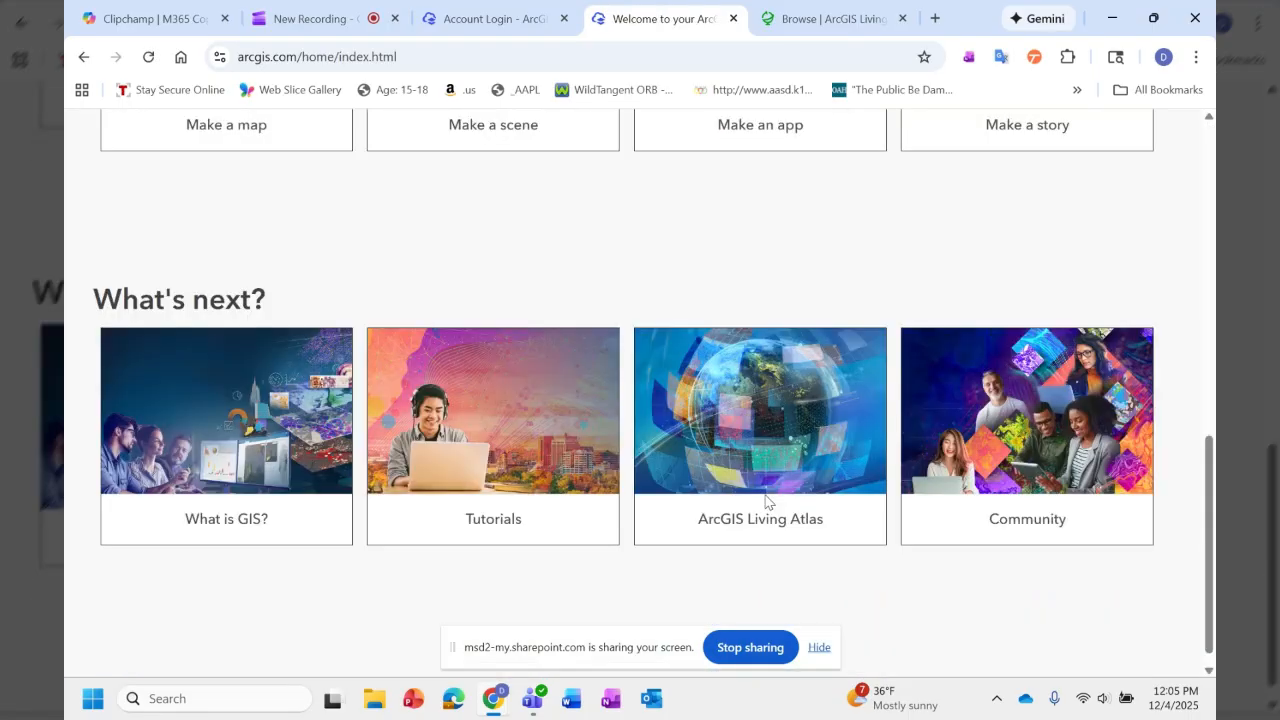
scroll(768, 502, "up", 7)
scroll(770, 502, "down", 1)
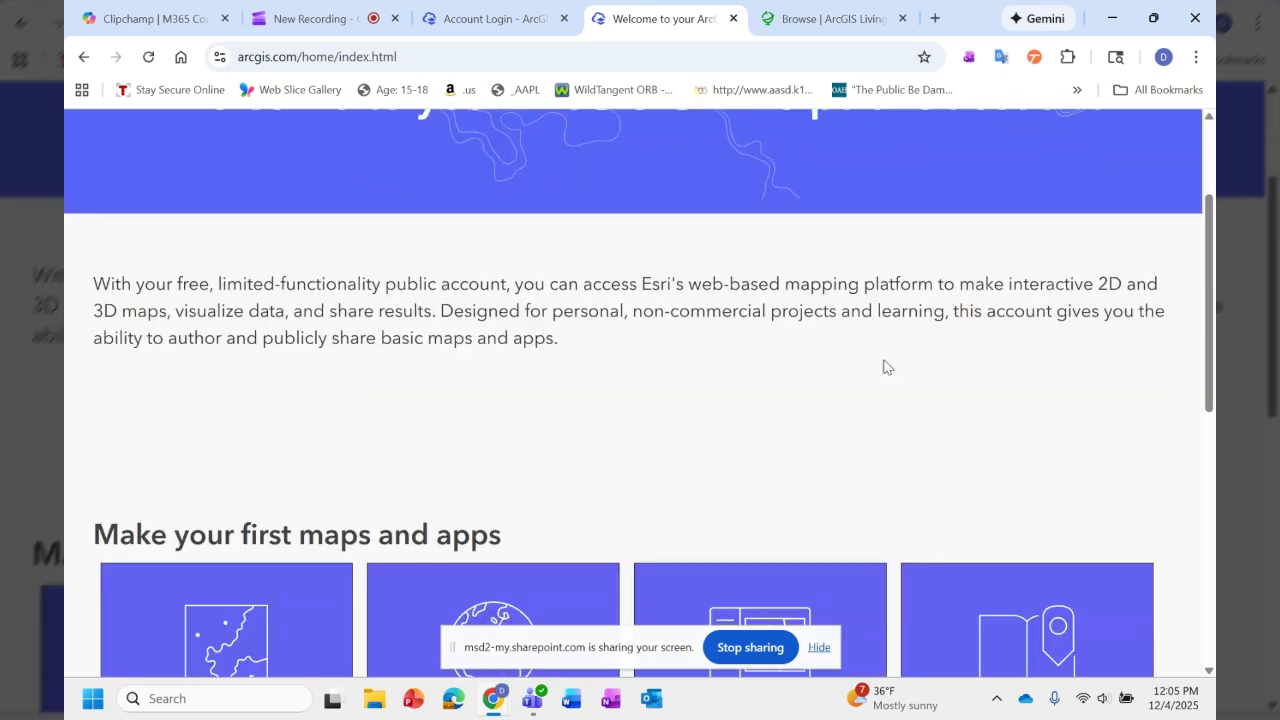
scroll(886, 367, "down", 2)
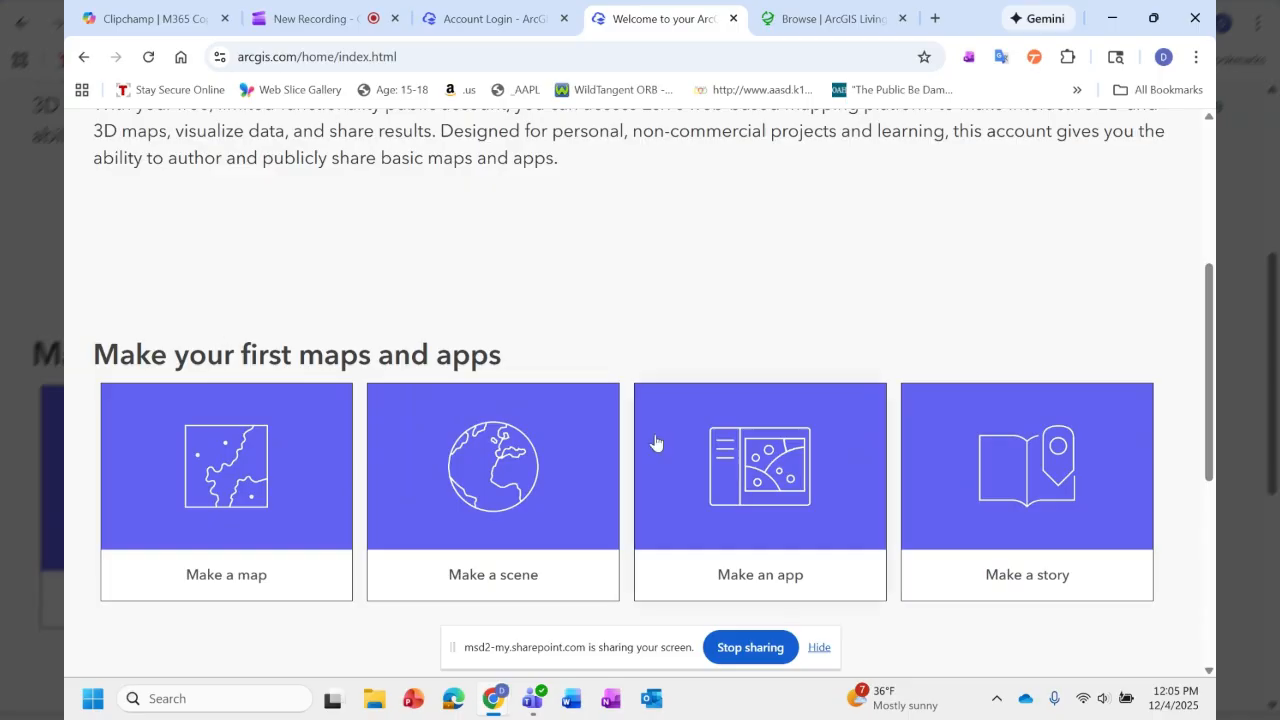
scroll(898, 374, "down", 5)
scroll(900, 376, "down", 1)
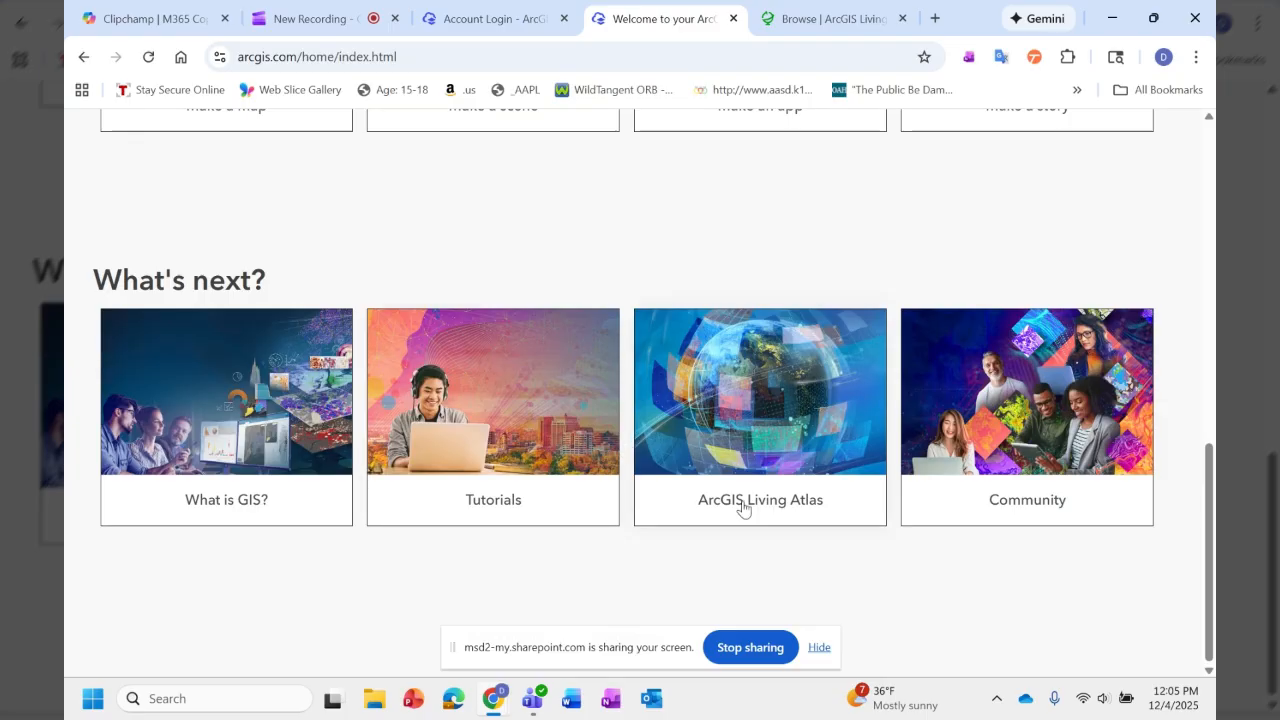
Switch to the Account Login tab and load arcgis.com/home/index.html there.
left_click(476, 12)
left_click(336, 57)
type("ar")
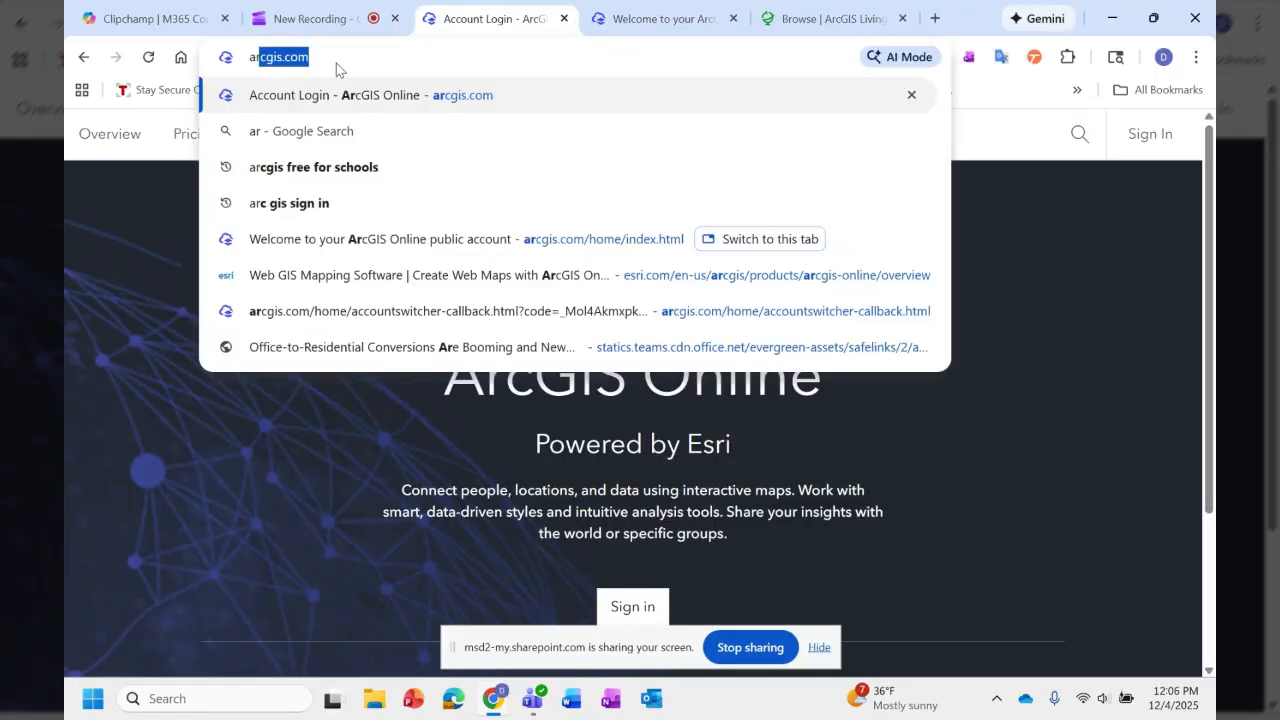
type("cg")
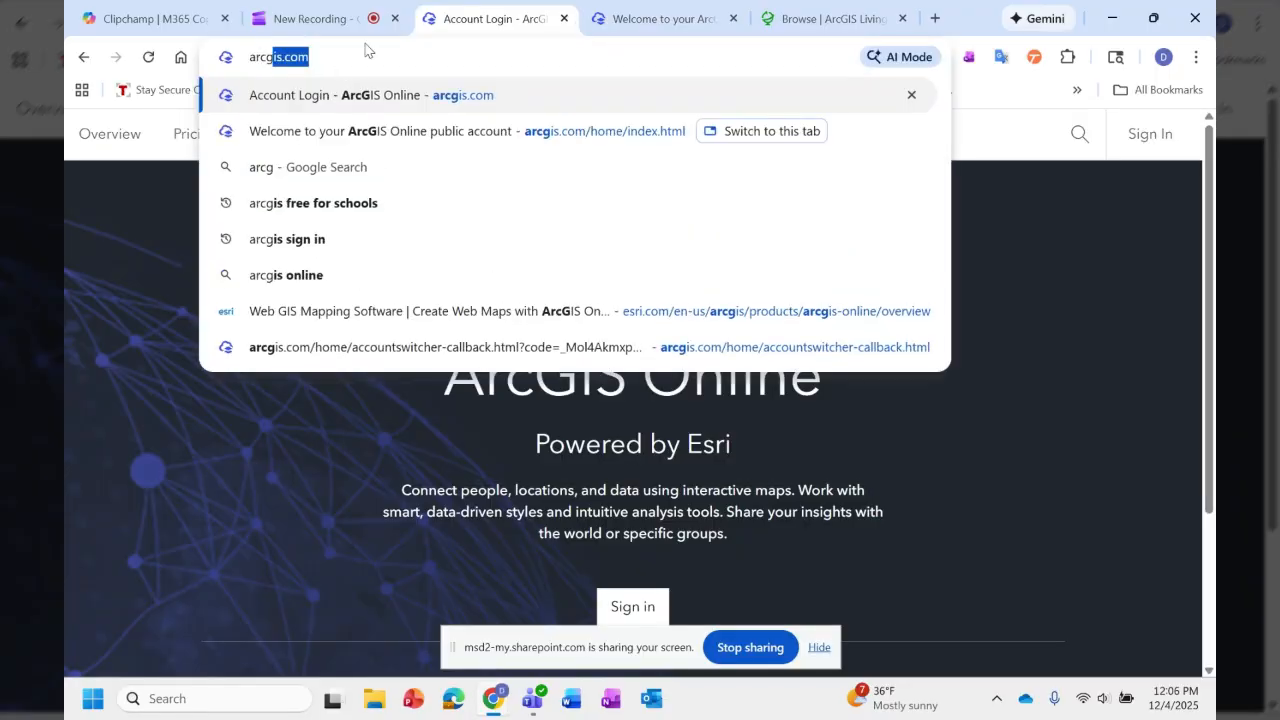
type("is.com/ho")
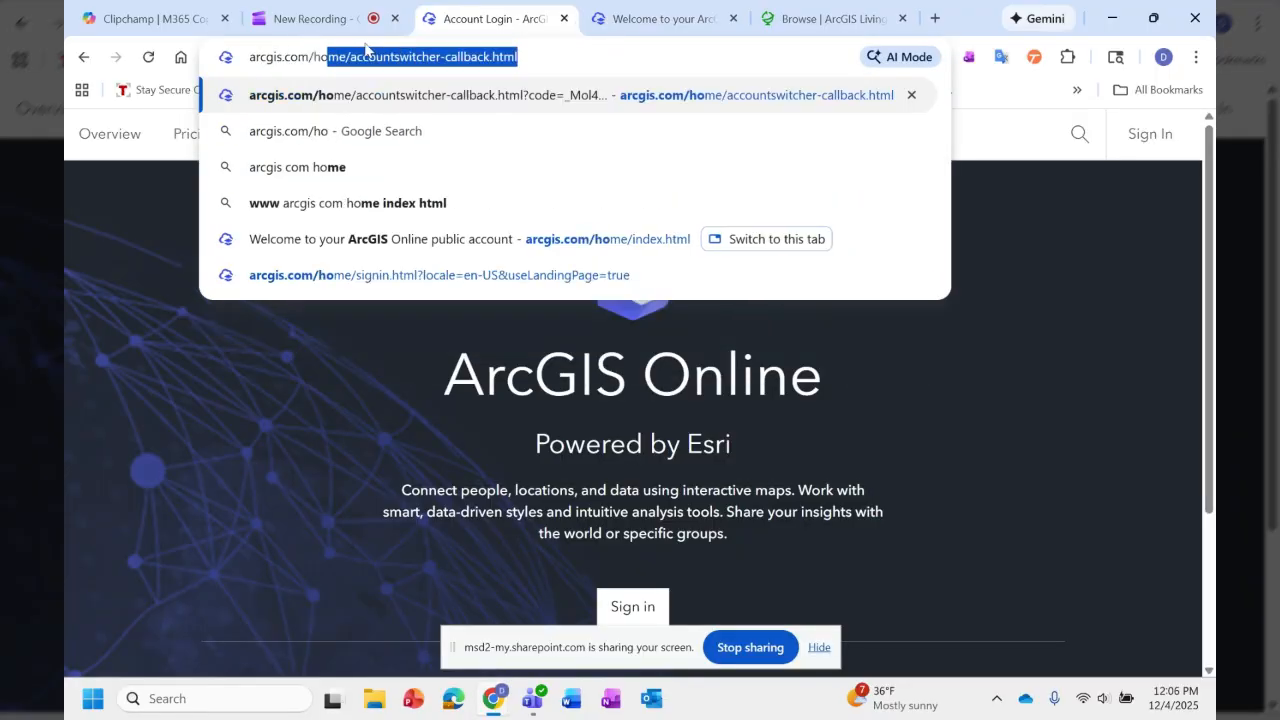
type("me/")
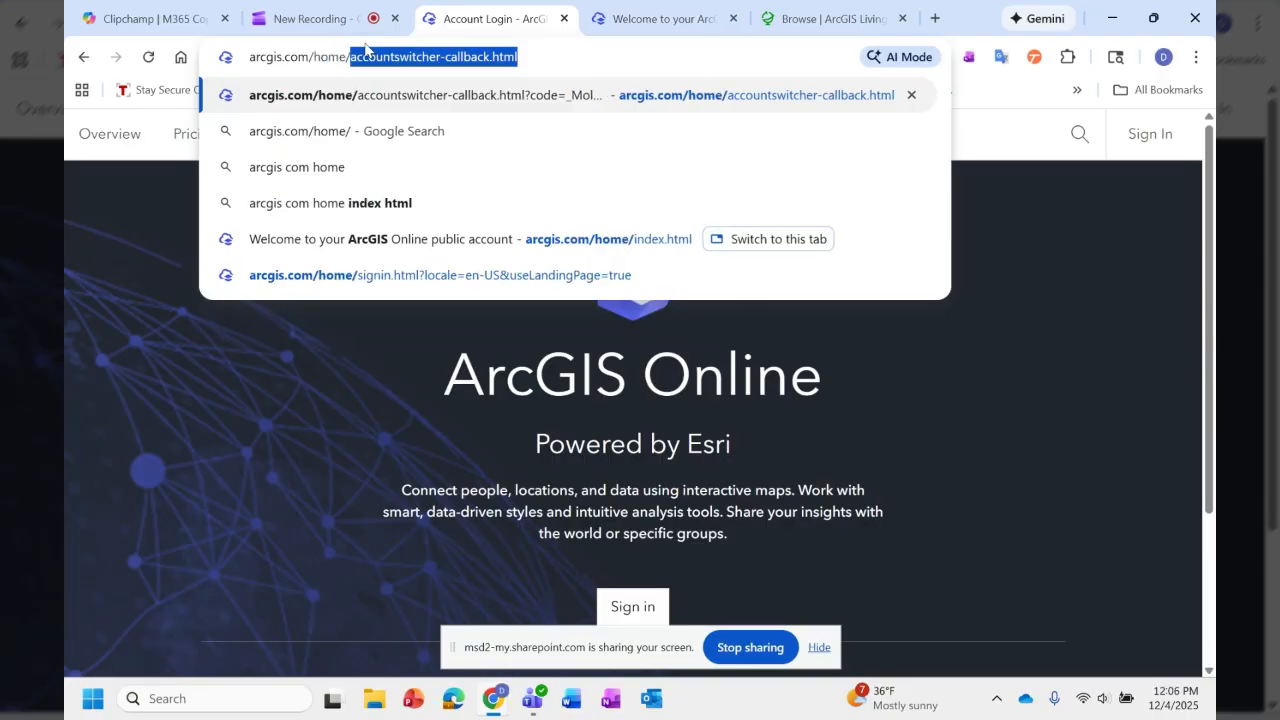
left_click(339, 203)
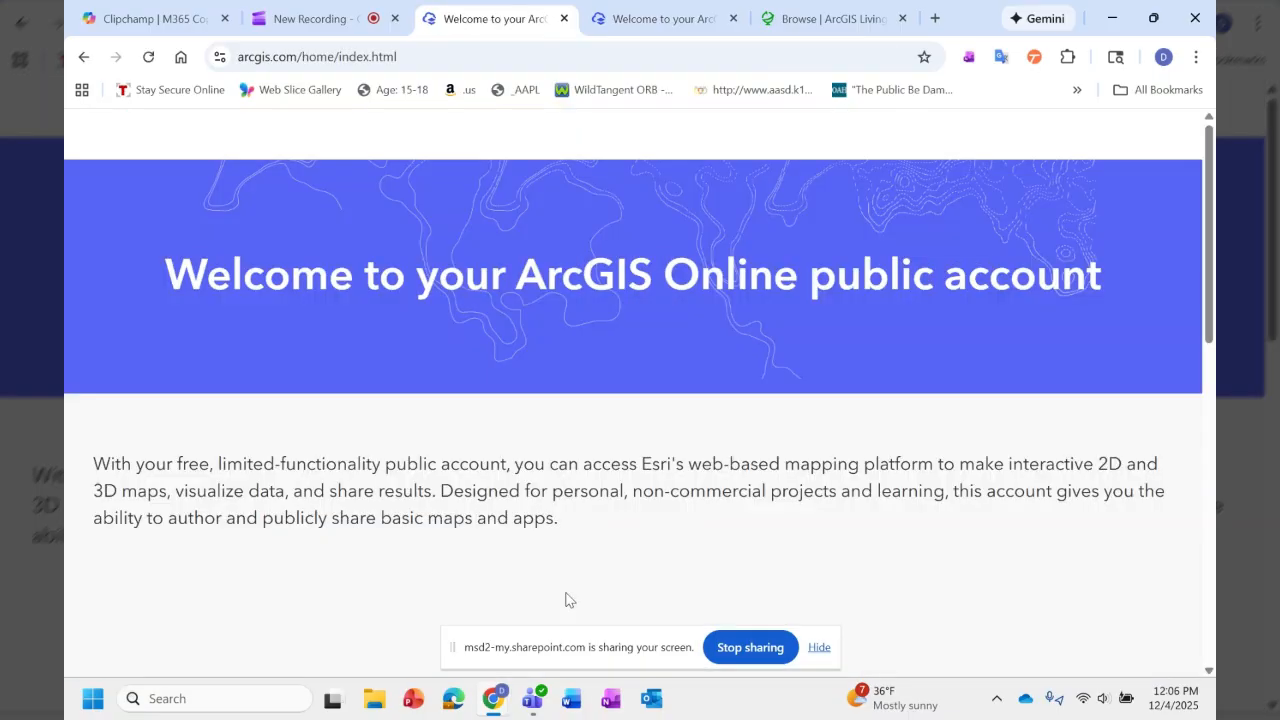
Open ArcGIS Living Atlas from the What's next section of the account's welcome page.
scroll(487, 425, "down", 5)
scroll(830, 420, "down", 2)
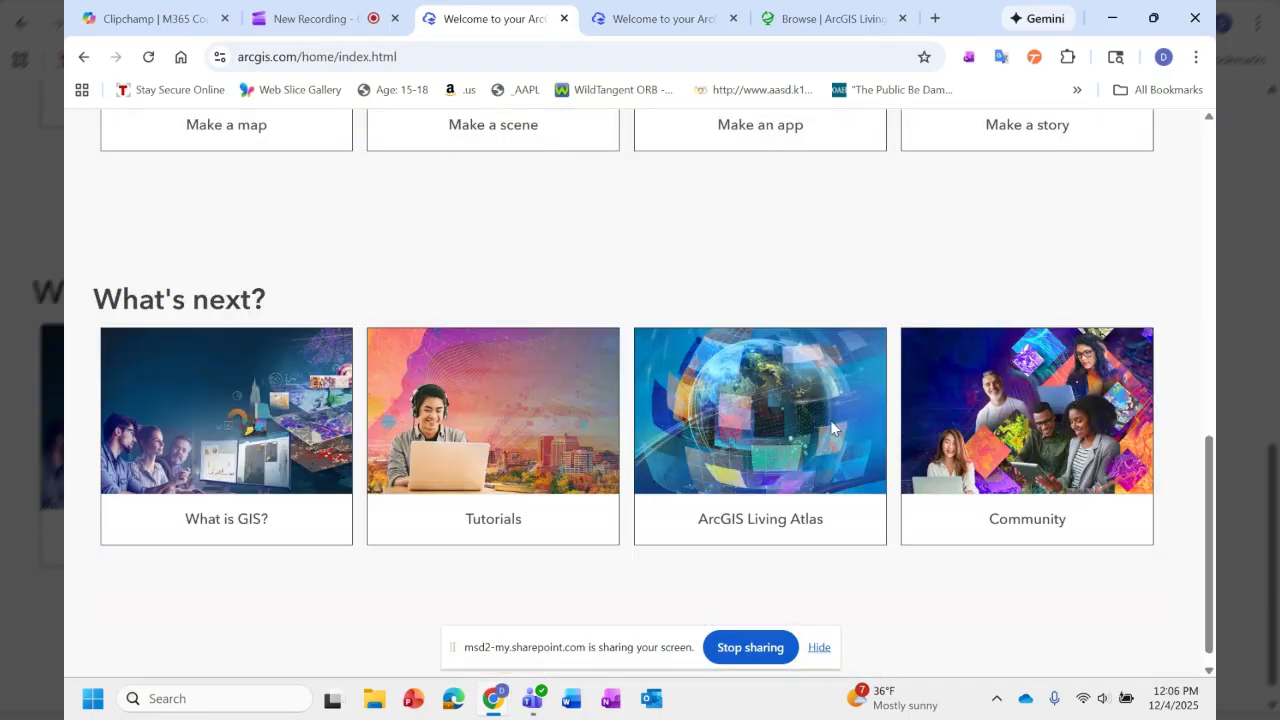
scroll(830, 420, "up", 7)
scroll(836, 425, "down", 10)
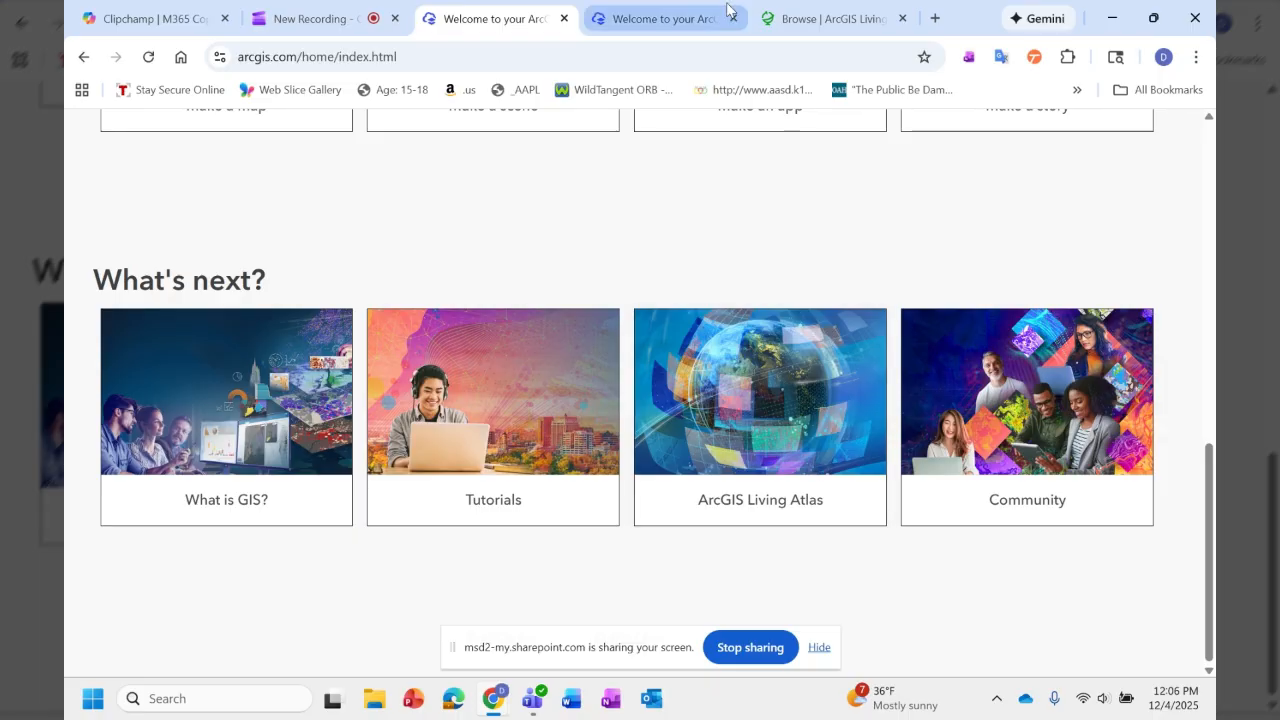
left_click(740, 400)
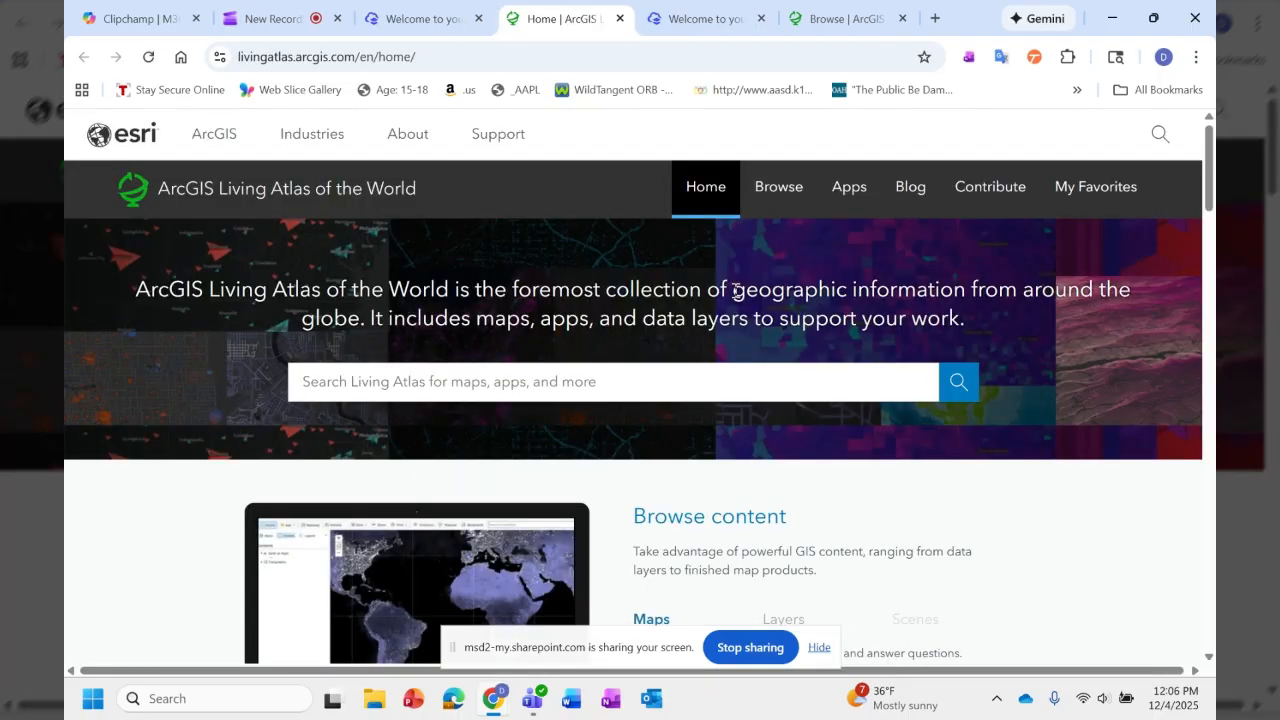
Look over the Living Atlas home page and switch to the already open Living Atlas Browse page.
scroll(735, 290, "down", 10)
scroll(911, 541, "up", 10)
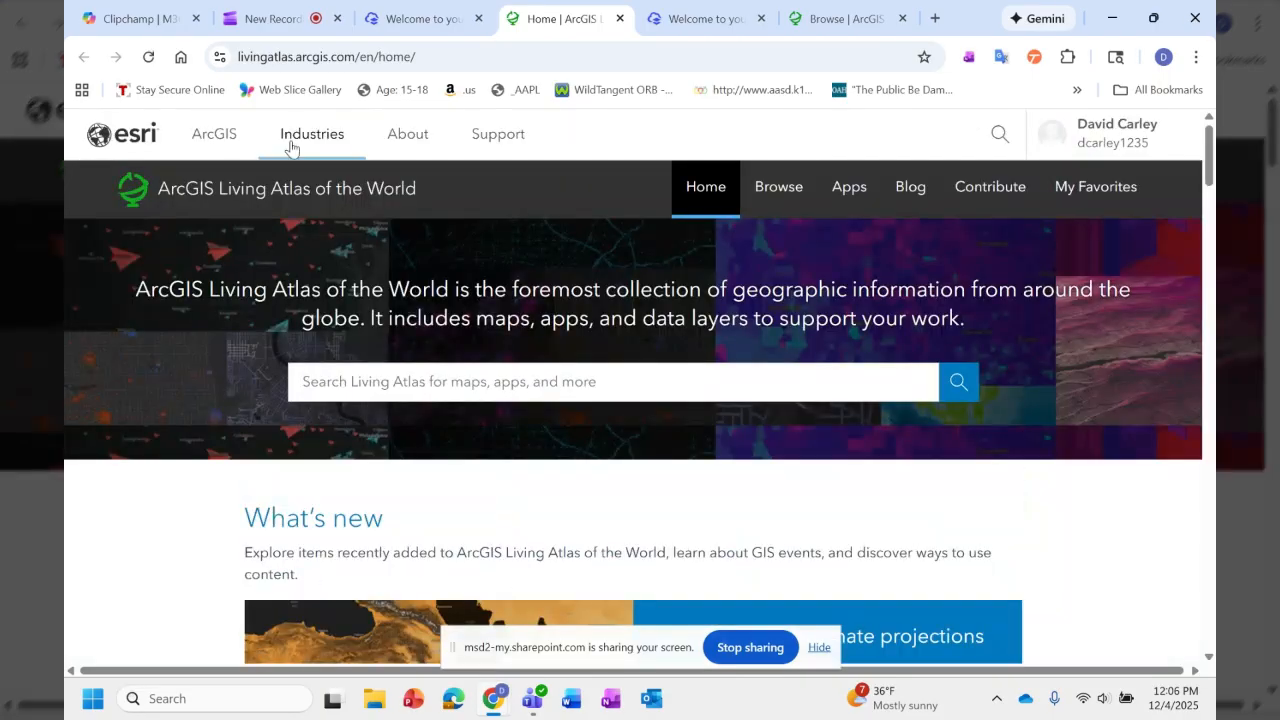
left_click(860, 8)
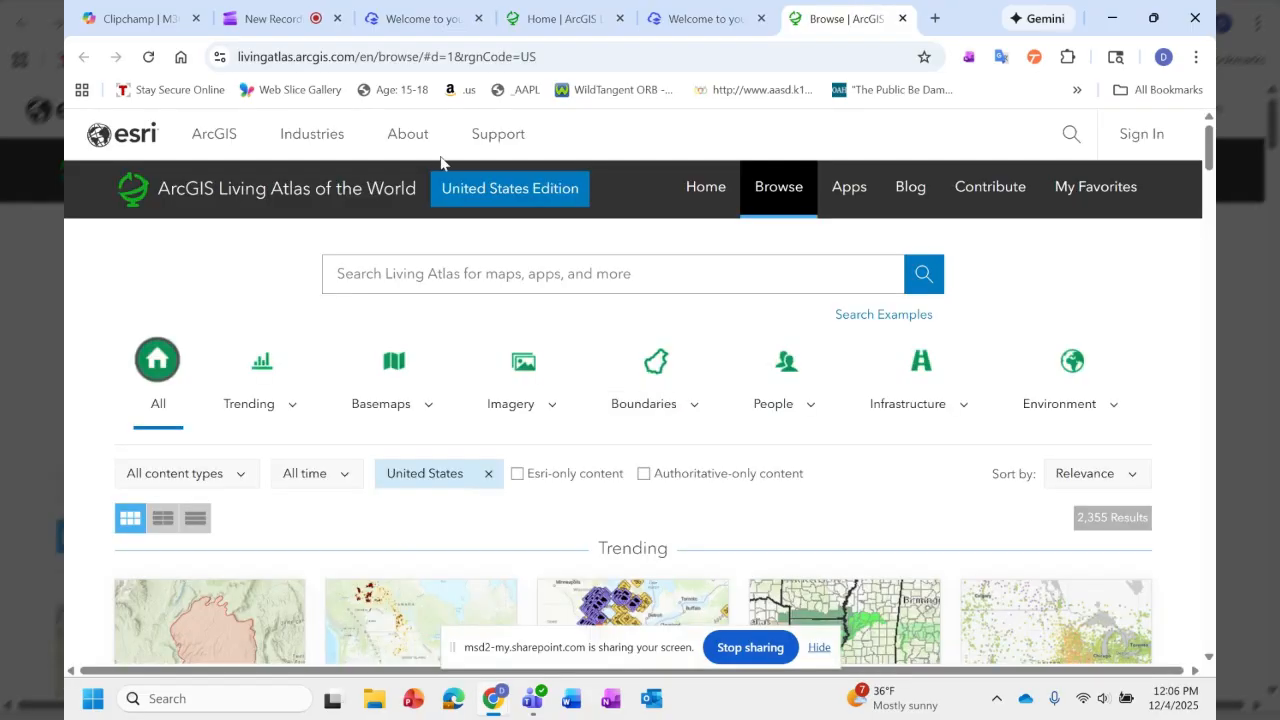
Look through the Trending and Basemaps items for the United States in the Living Atlas.
scroll(640, 443, "down", 3)
mouse_move(608, 466)
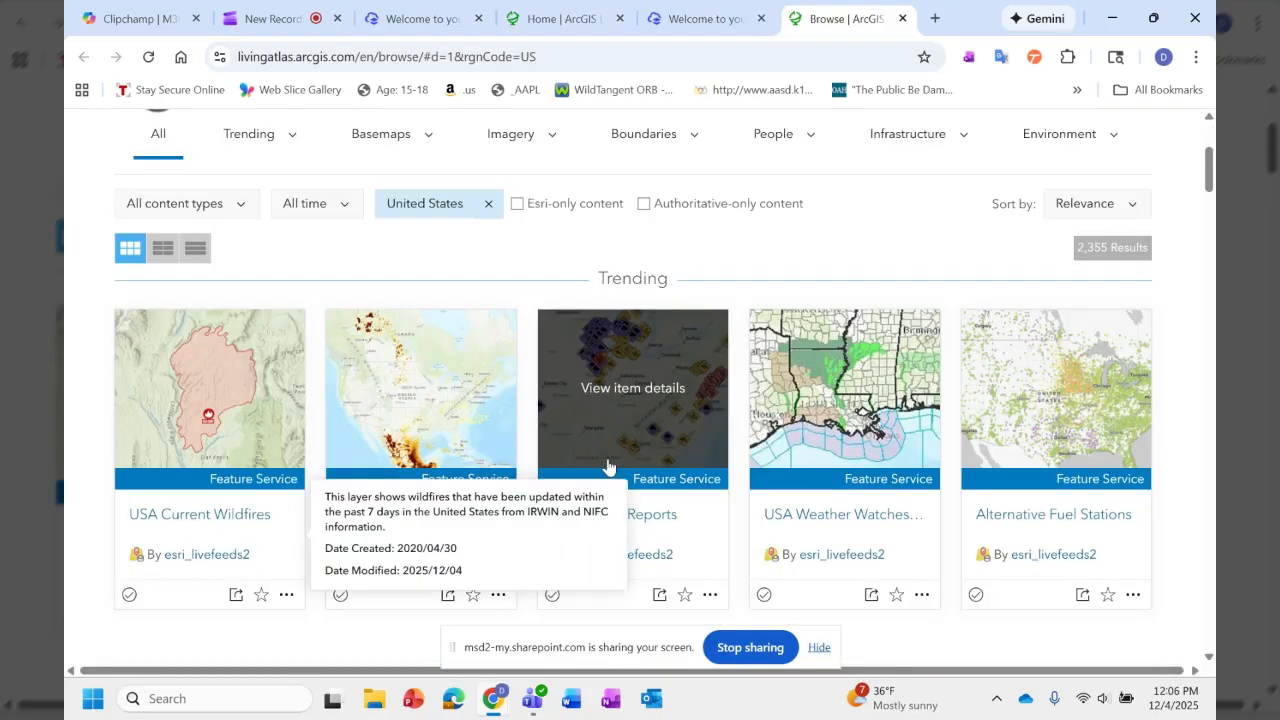
scroll(608, 466, "down", 2)
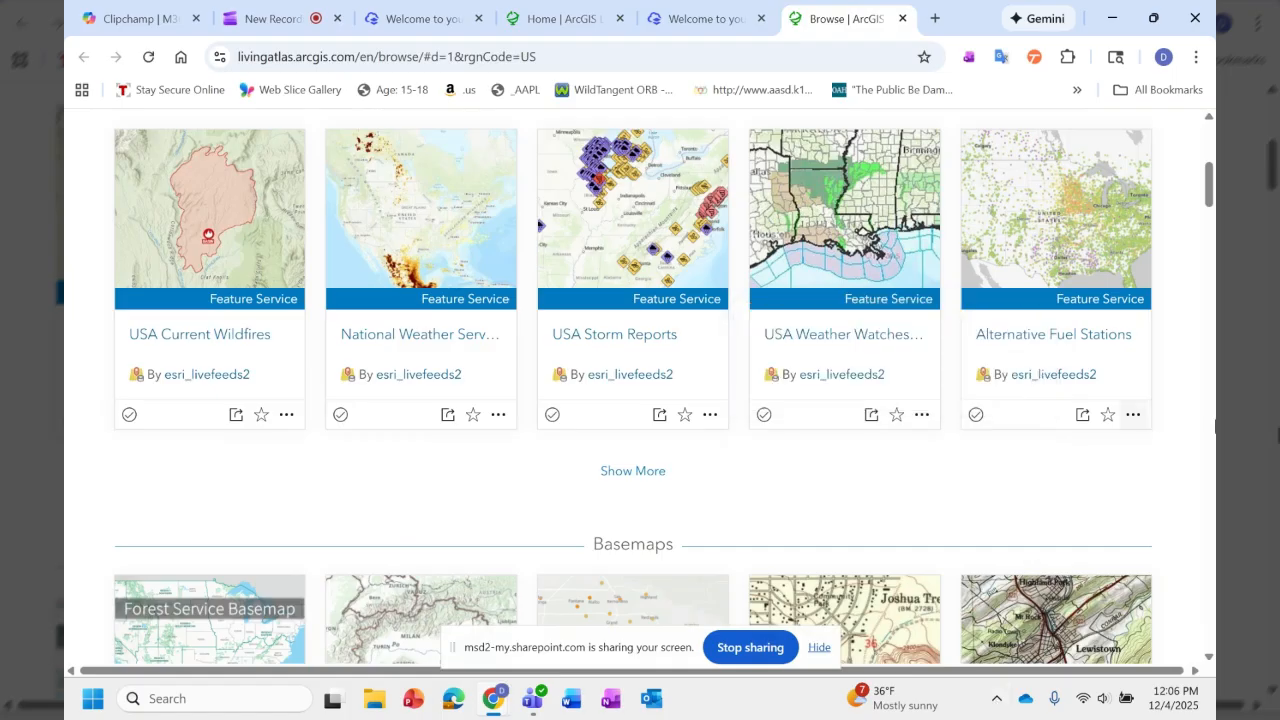
mouse_move(979, 434)
scroll(603, 298, "down", 3)
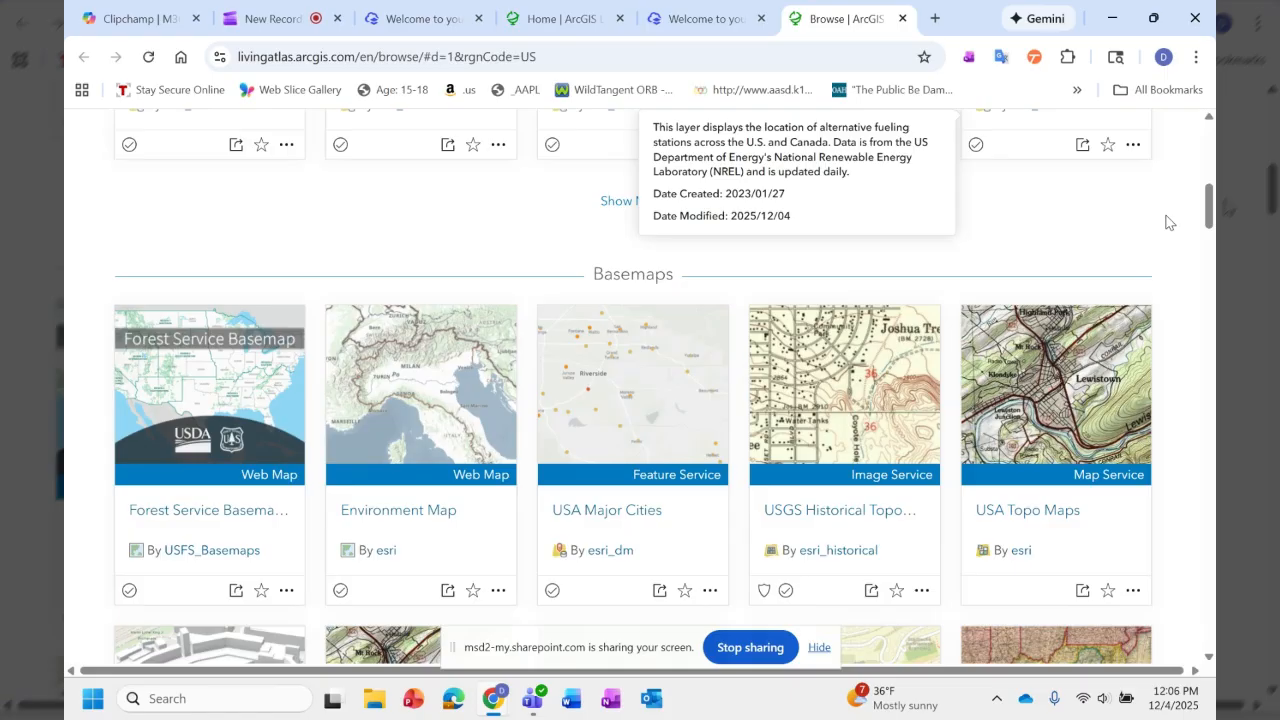
scroll(1191, 387, "down", 4)
scroll(1056, 447, "down", 1)
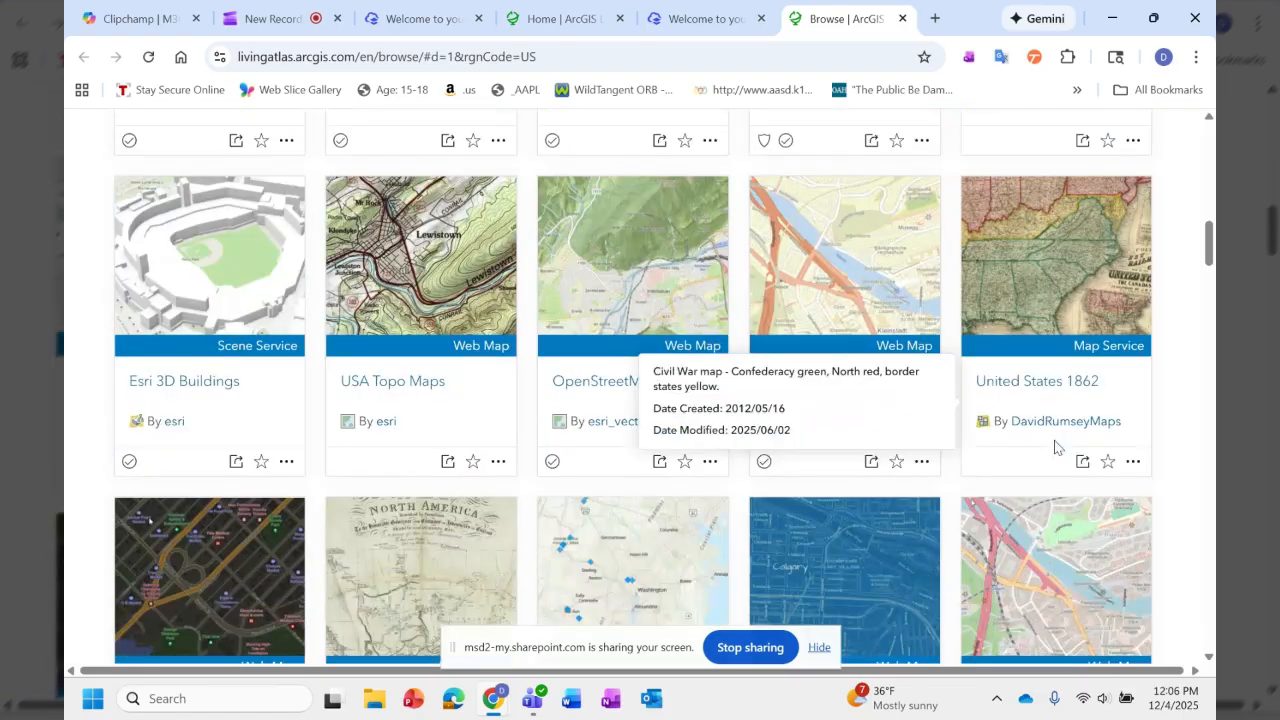
scroll(1054, 440, "down", 1)
scroll(500, 413, "down", 6)
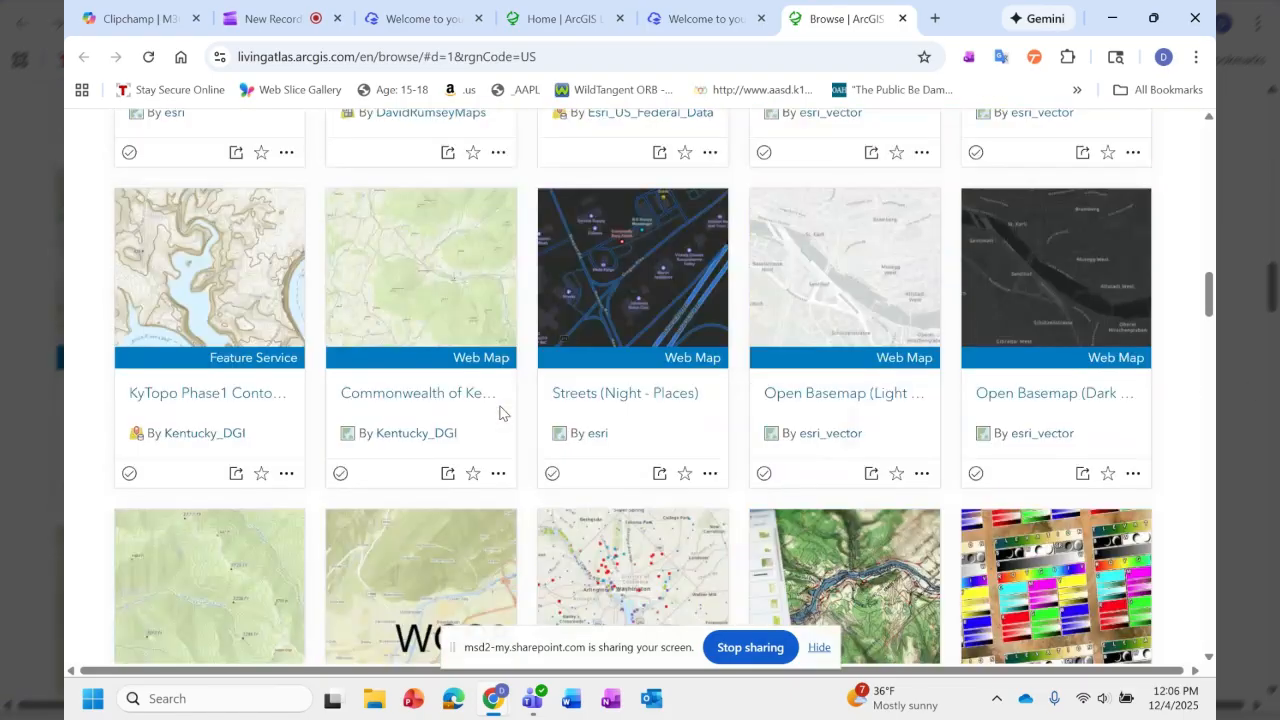
scroll(500, 413, "down", 5)
scroll(520, 385, "down", 1)
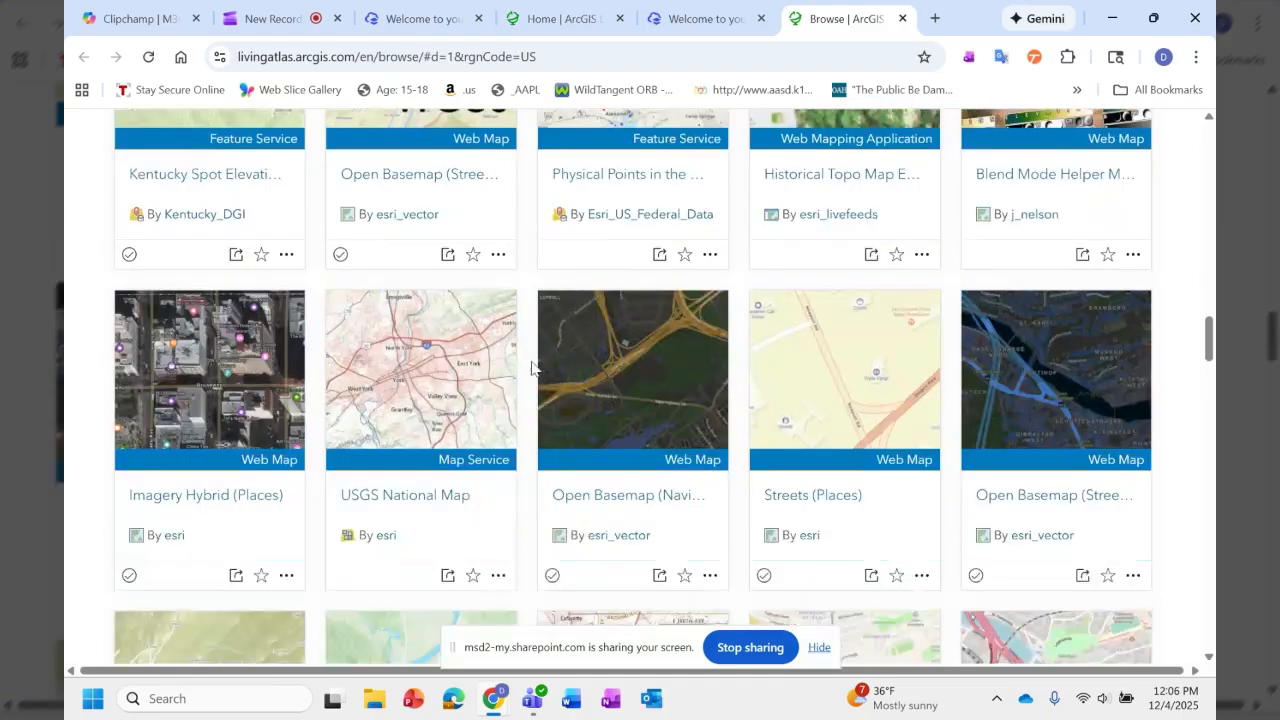
mouse_move(501, 512)
scroll(1133, 332, "down", 5)
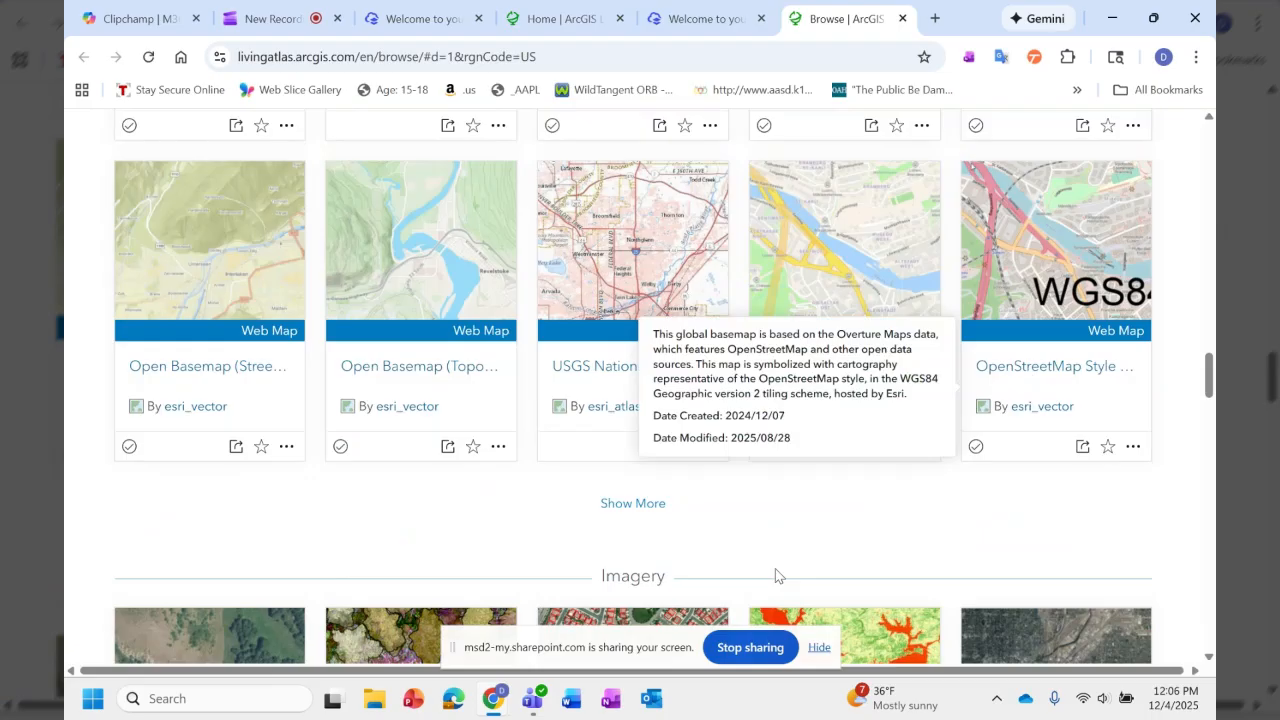
Look over the Imagery, Boundaries and Infrastructure items in the Living Atlas and return to the start of the page.
scroll(370, 500, "down", 5)
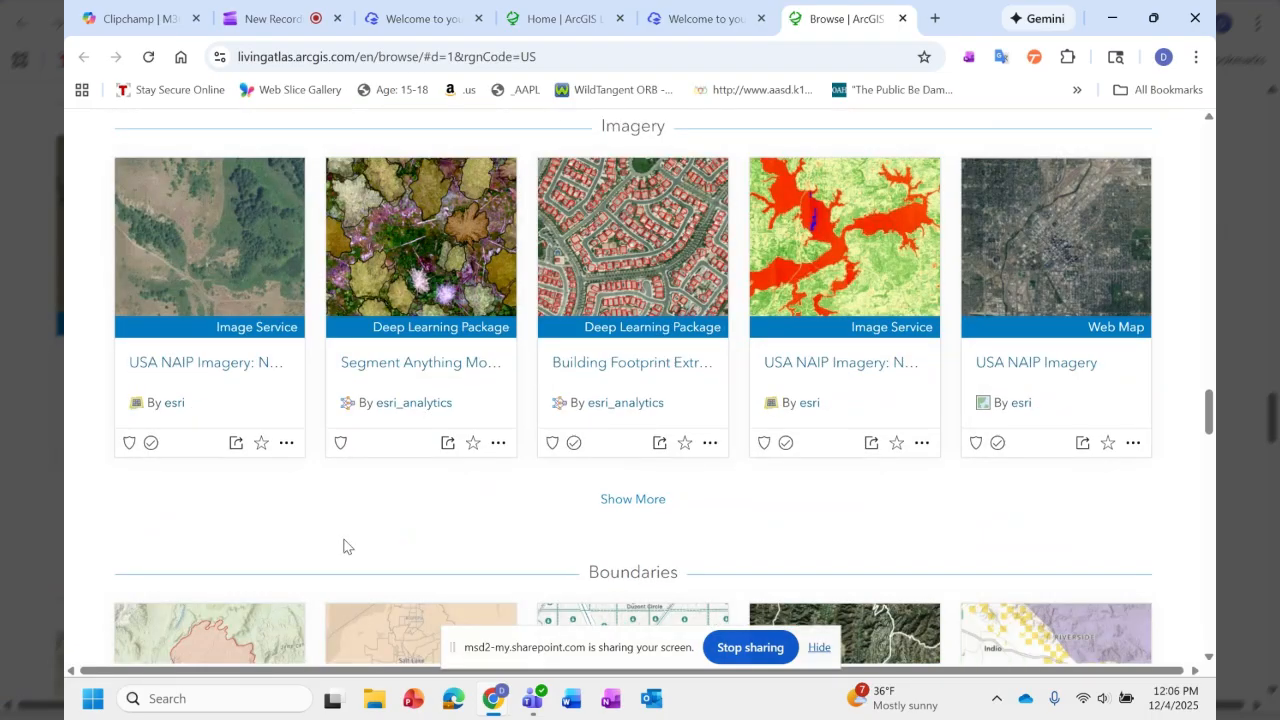
scroll(343, 546, "up", 1)
scroll(666, 398, "down", 3)
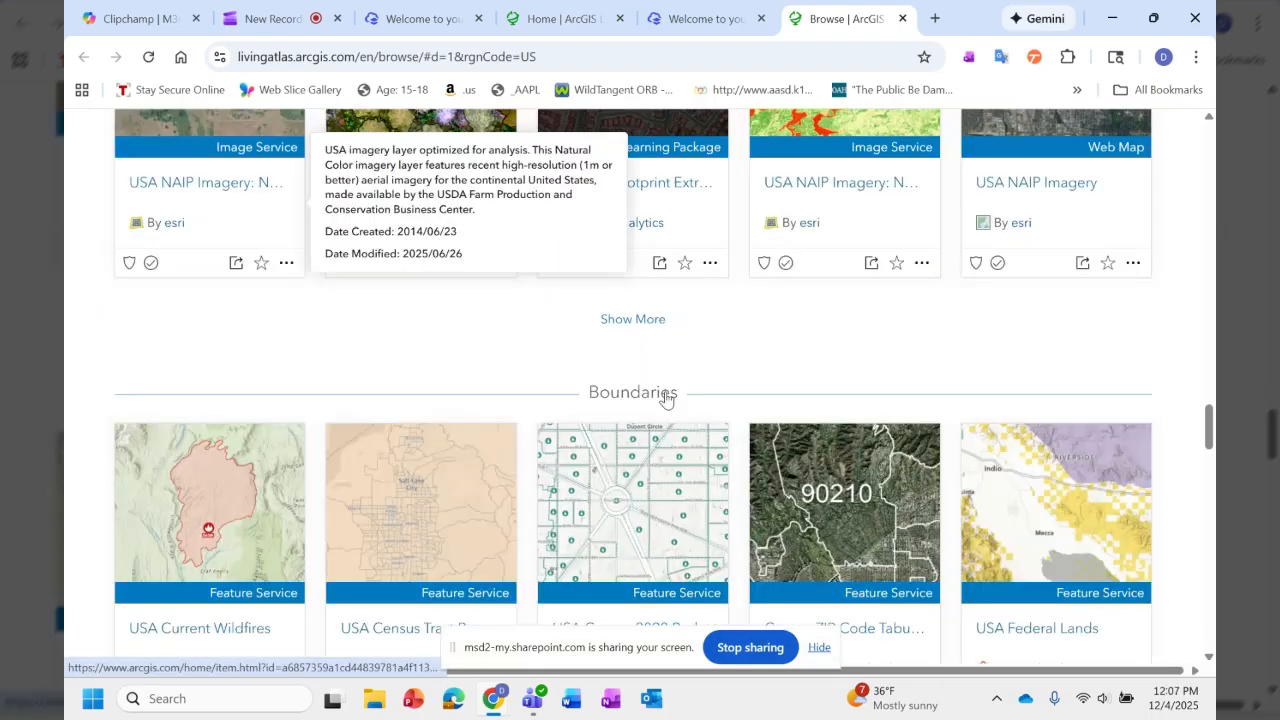
scroll(677, 274, "down", 1)
scroll(590, 501, "down", 5)
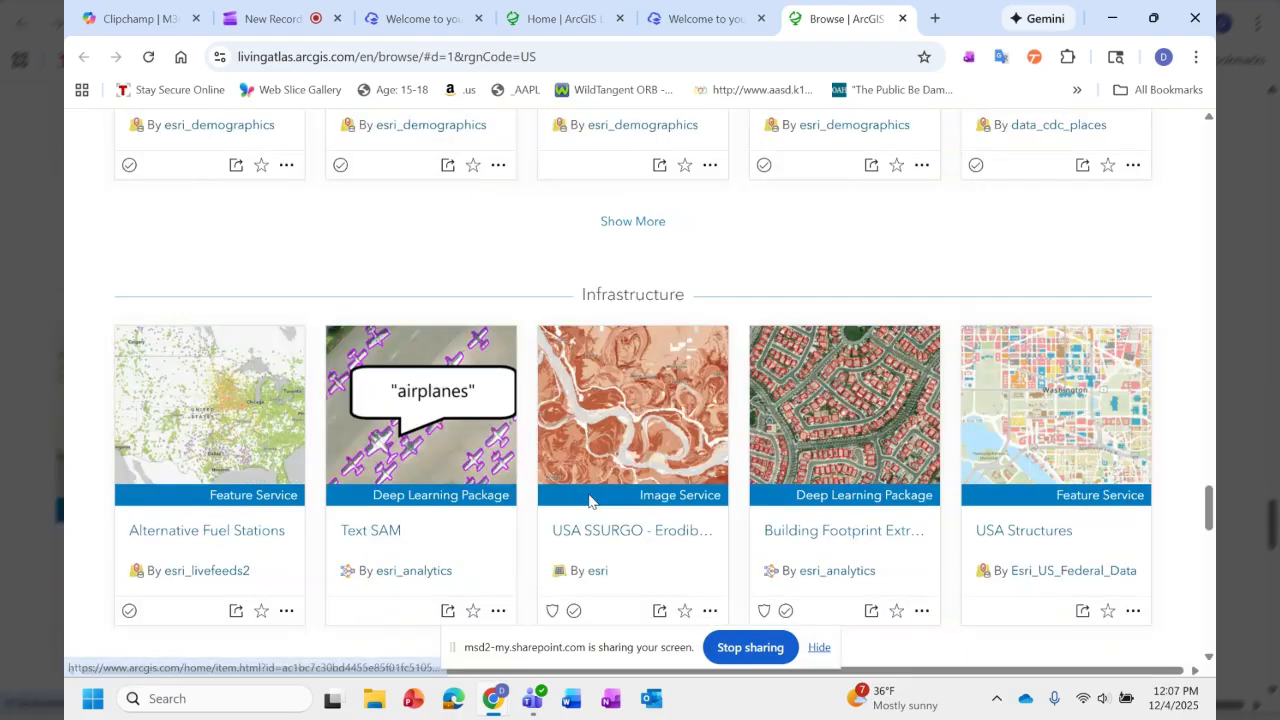
key("Home")
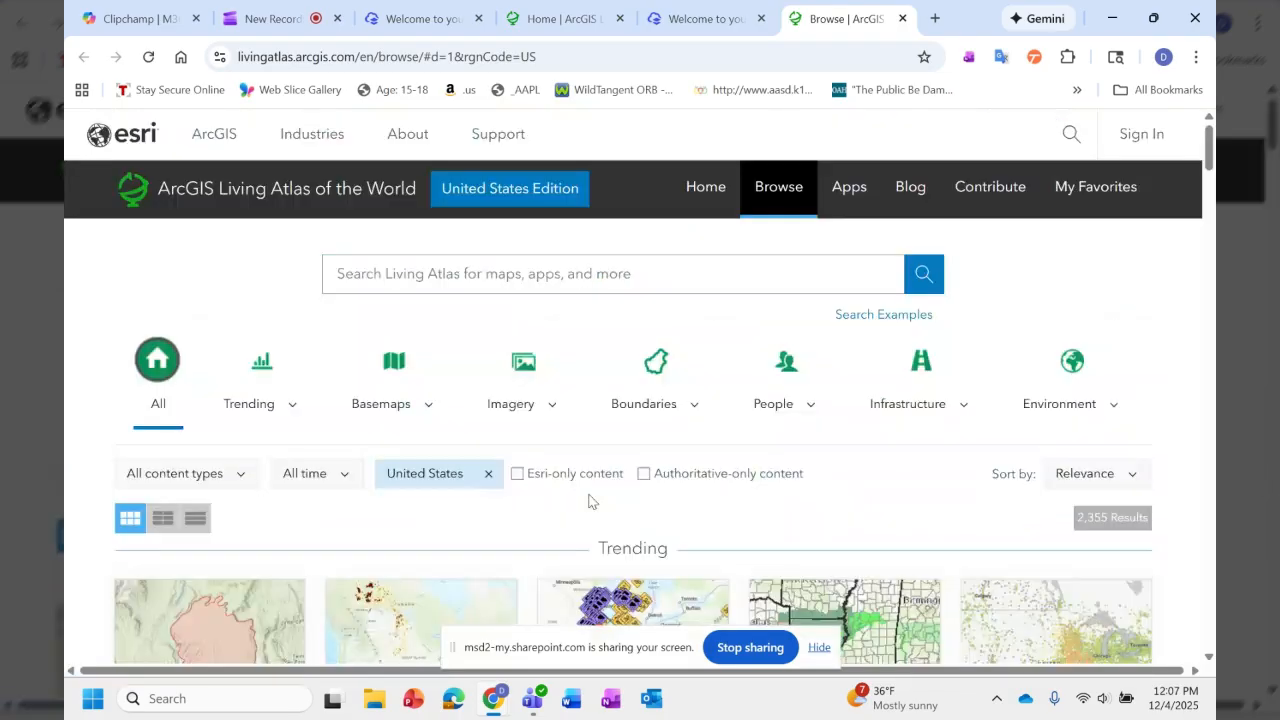
Return to the public account's welcome page and open the getting-started guide for making maps in Map Viewer.
left_click(705, 18)
key("Home")
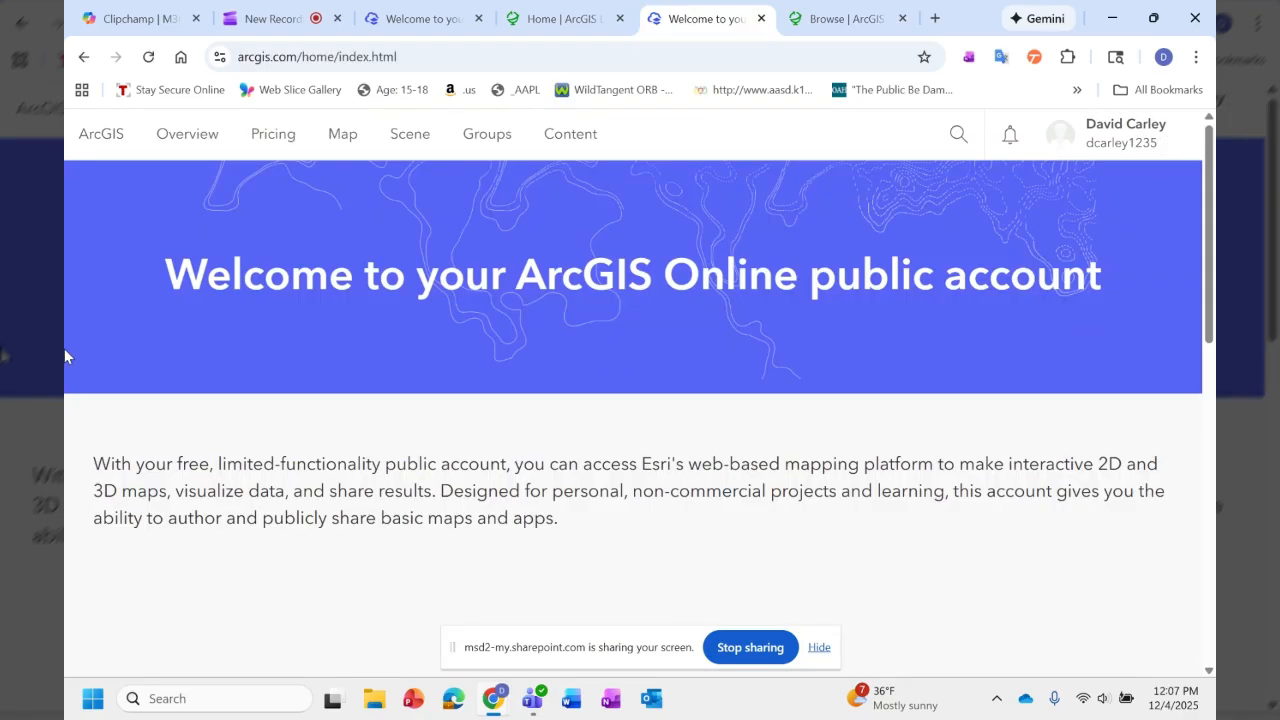
scroll(658, 480, "down", 5)
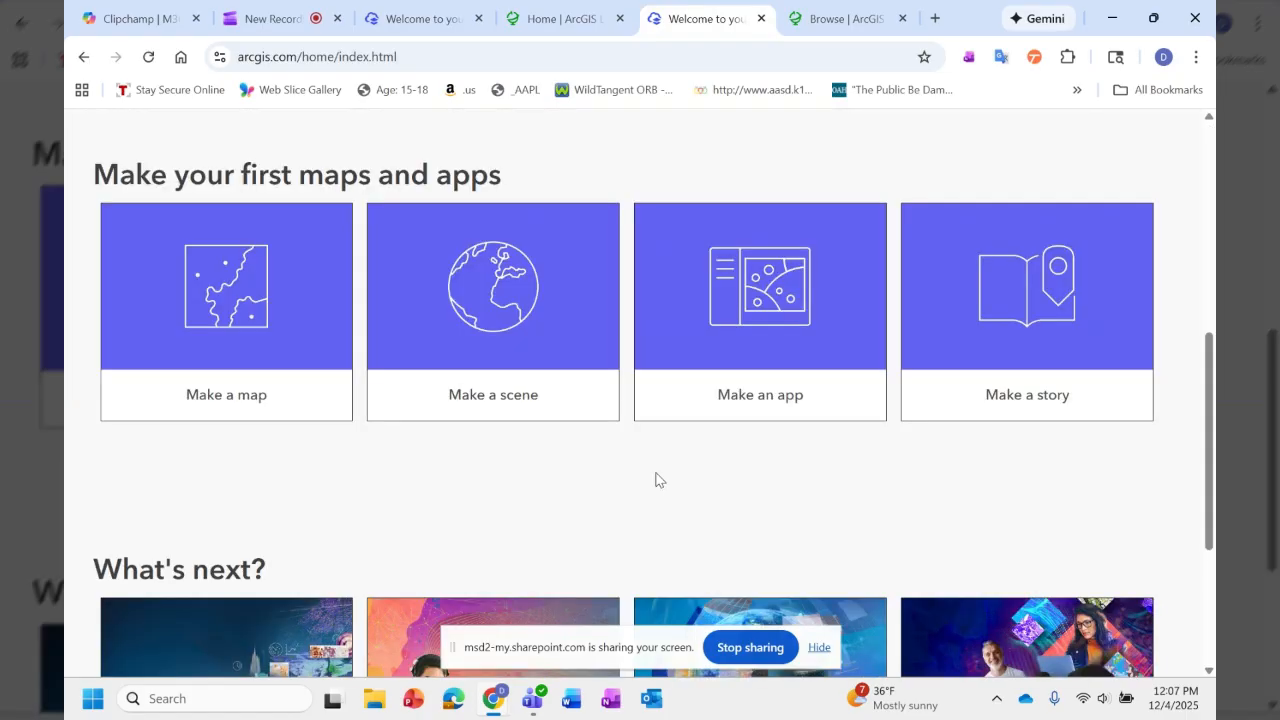
left_click(509, 389)
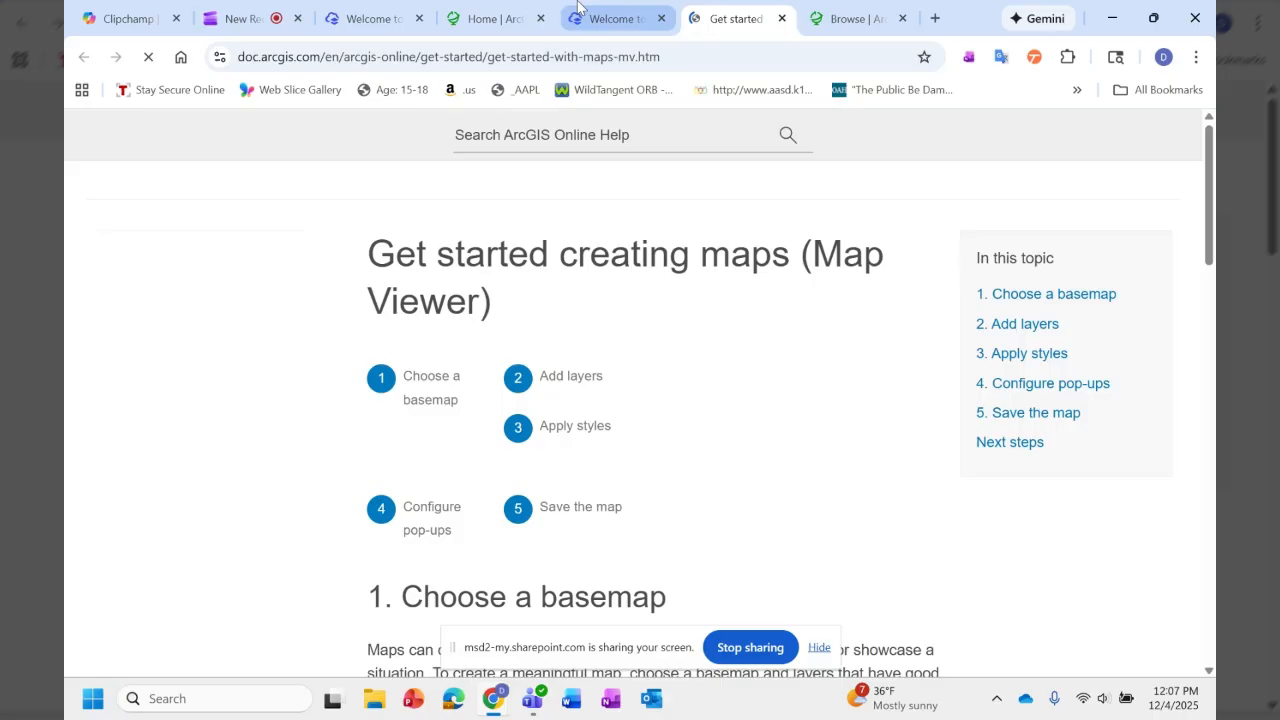
scroll(647, 475, "down", 4)
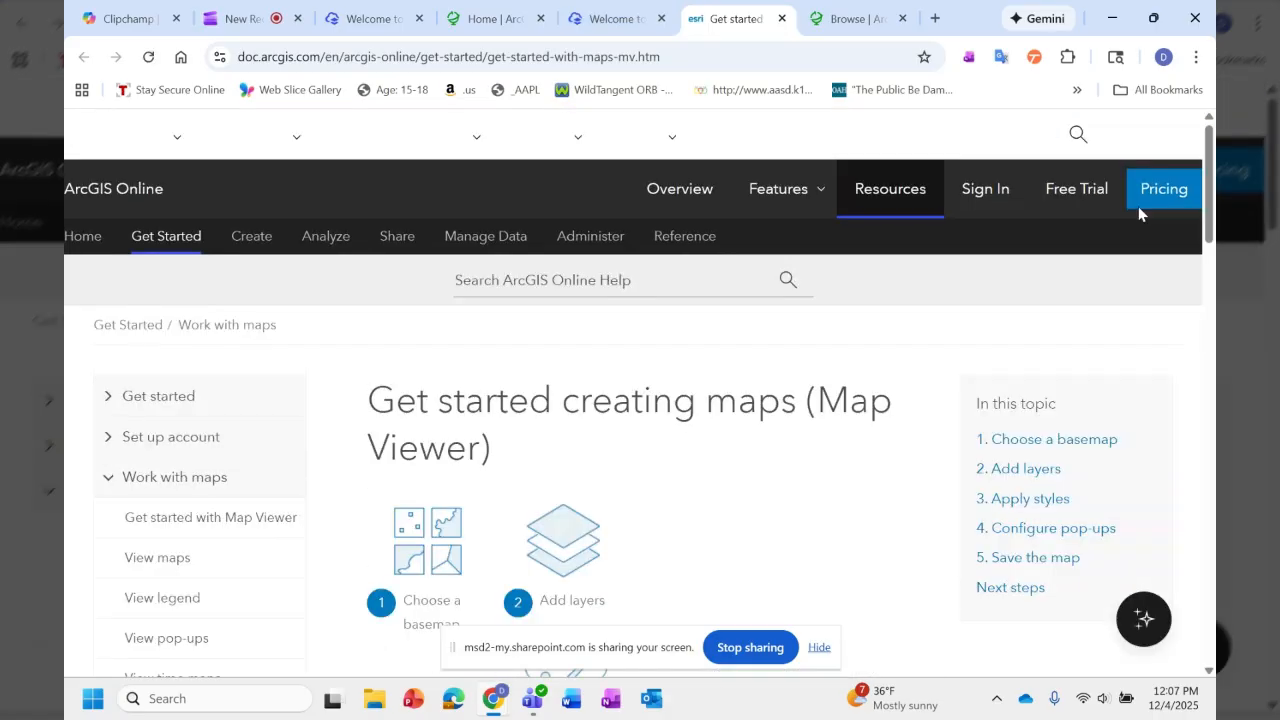
Go back to the public account's welcome page and open a new map in Map Viewer.
left_click(621, 9)
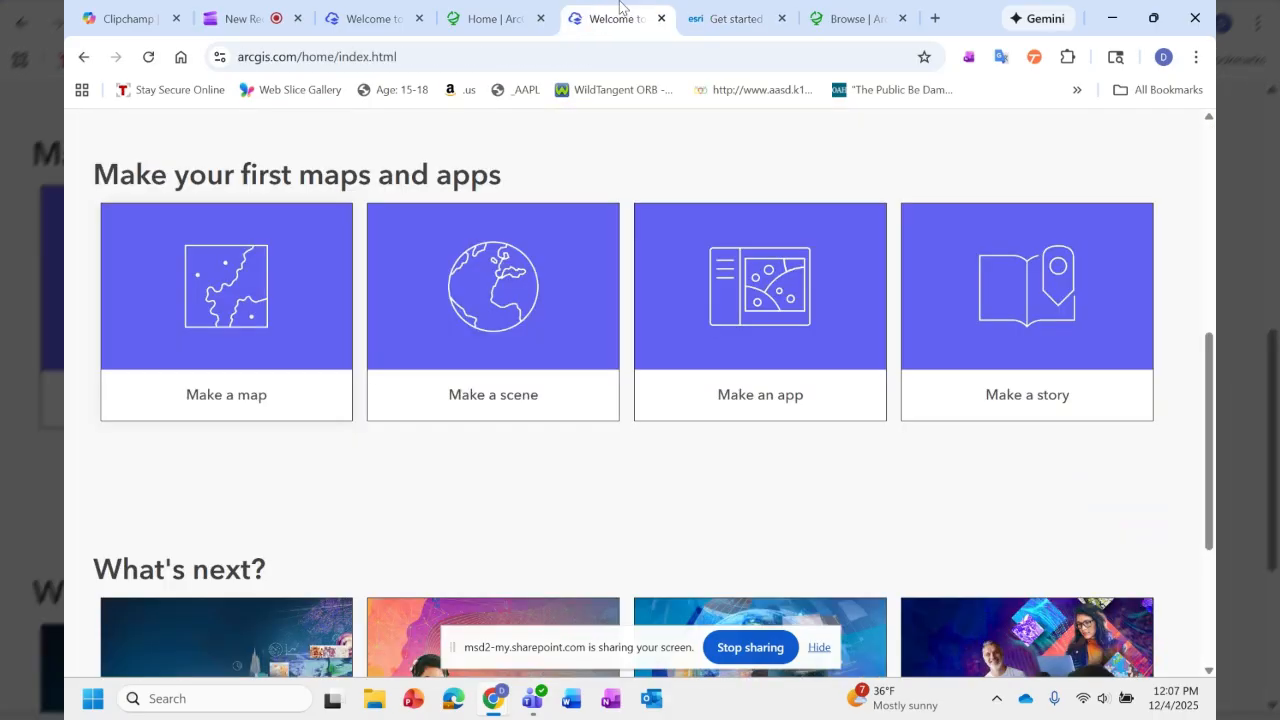
scroll(1005, 262, "up", 10)
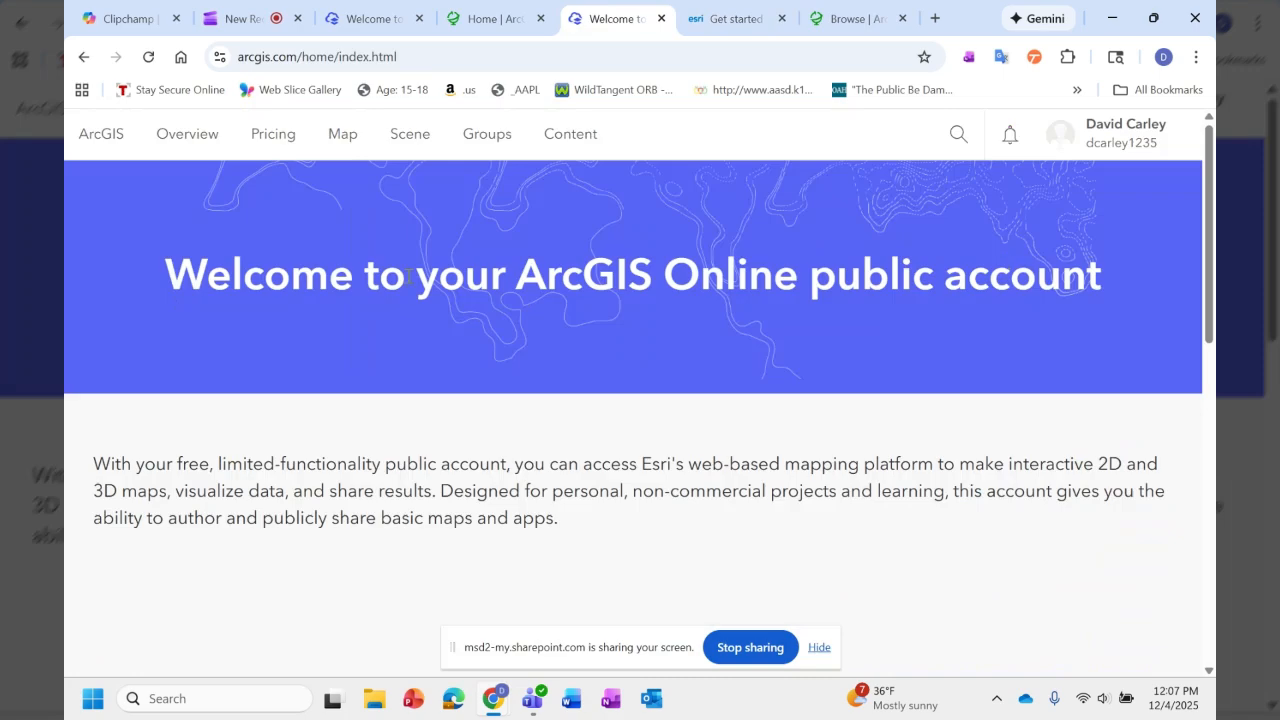
left_click(343, 136)
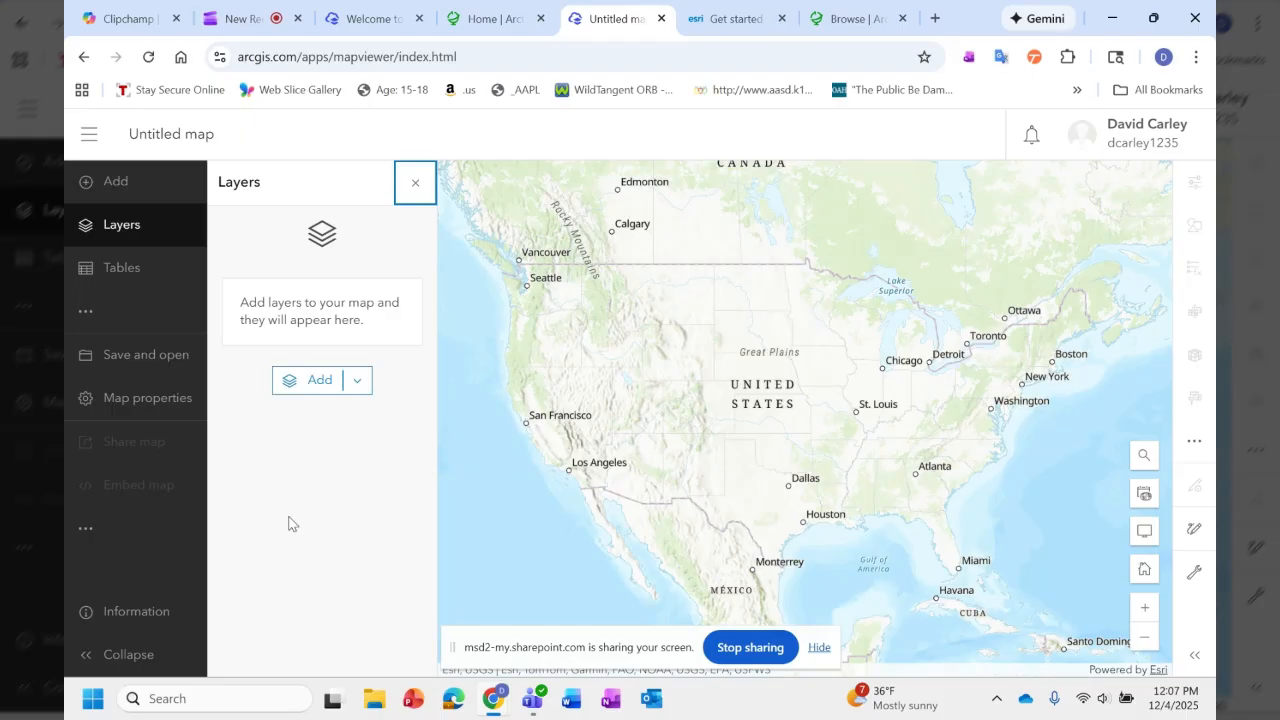
Try the map's view controls by hiding and restoring the interface and zooming out and back in.
left_click_drag(713, 375, 687, 333)
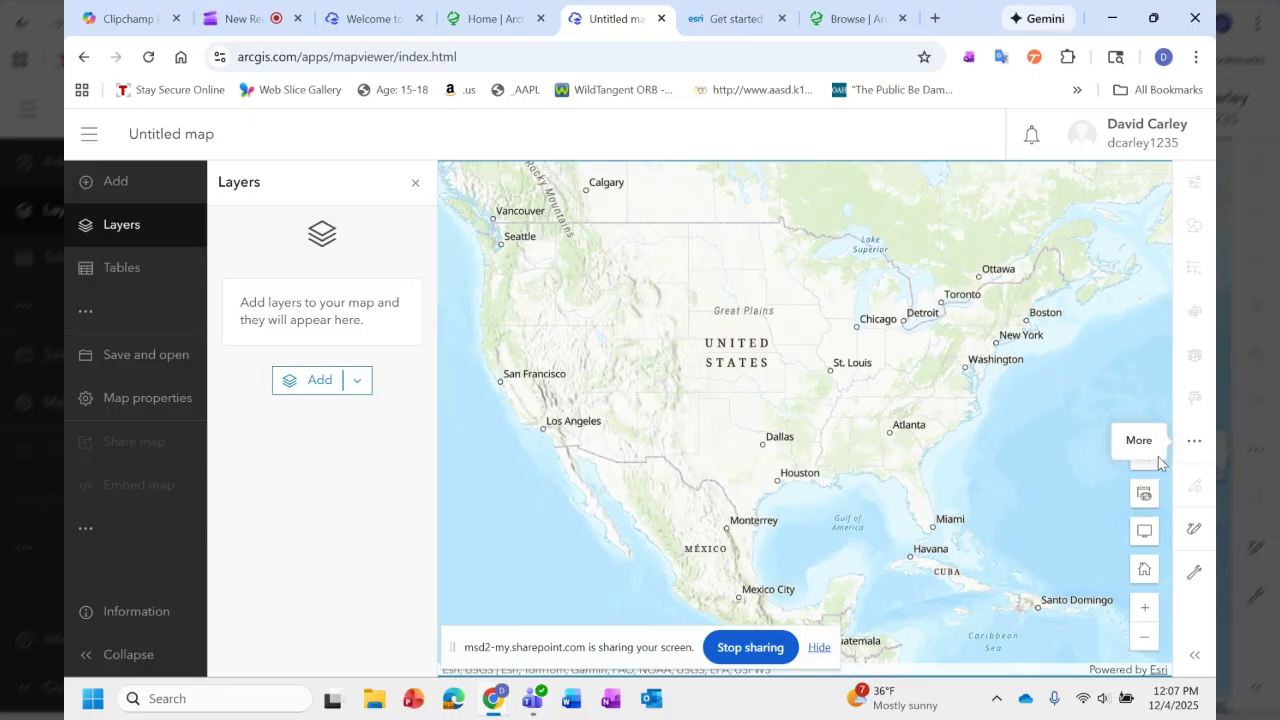
left_click(1144, 531)
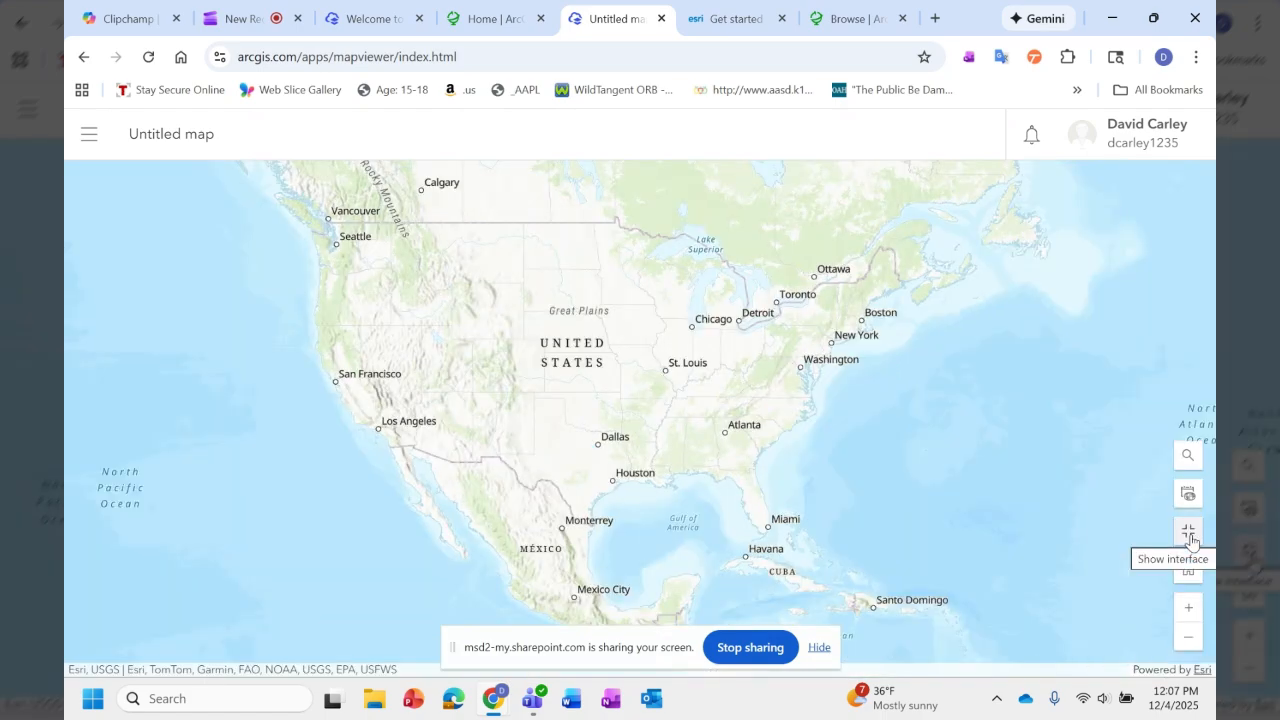
left_click(1189, 535)
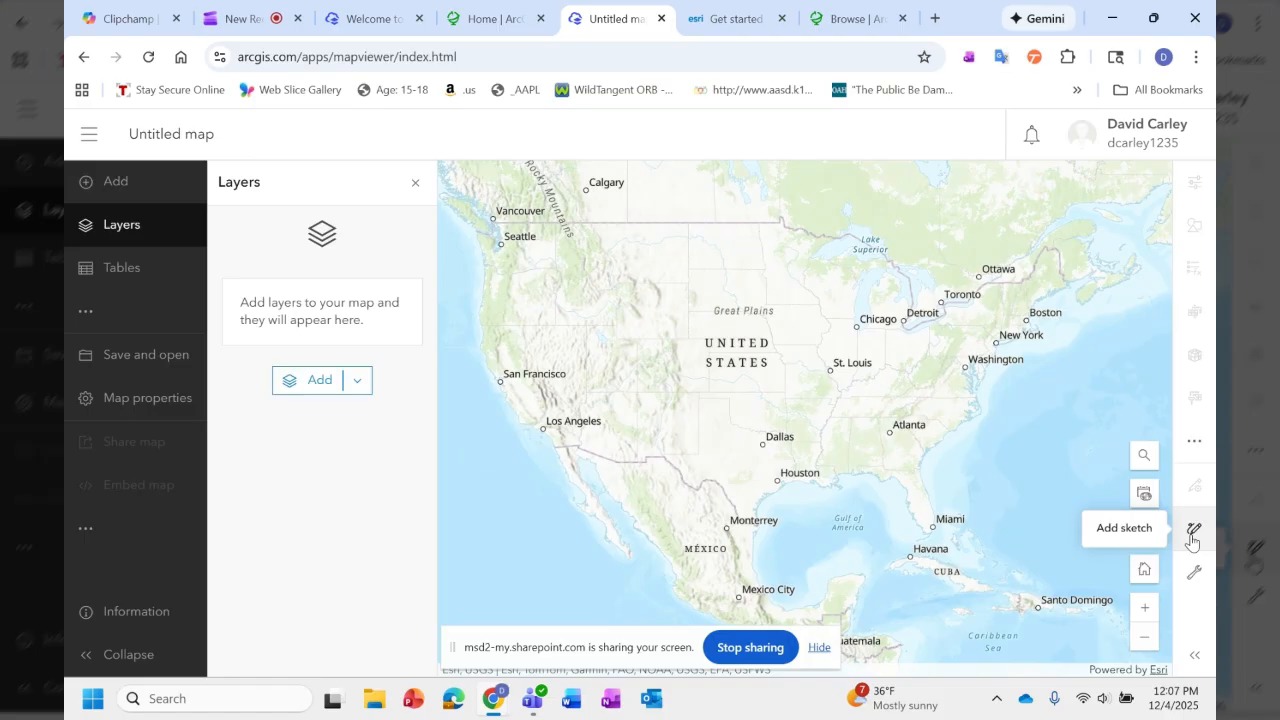
left_click(1150, 633)
left_click(1148, 614)
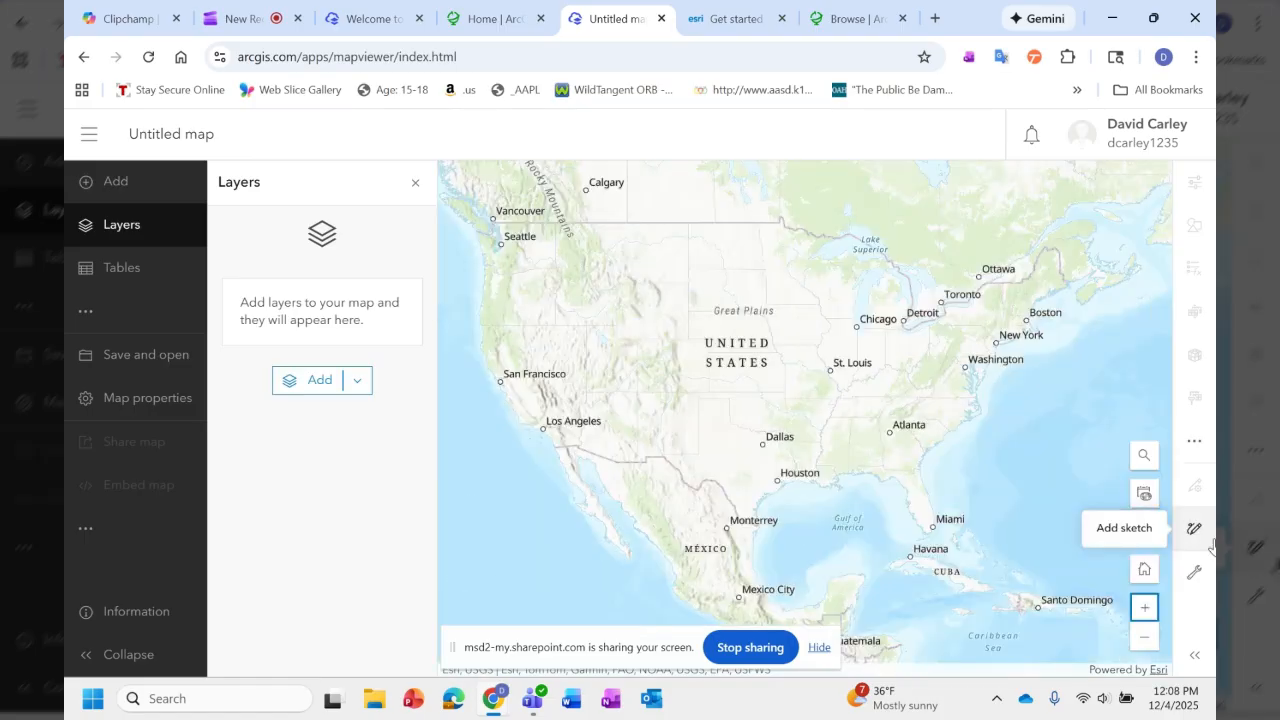
Add a sketch layer to the untitled map and check its tooltip and snapping settings.
left_click(1194, 530)
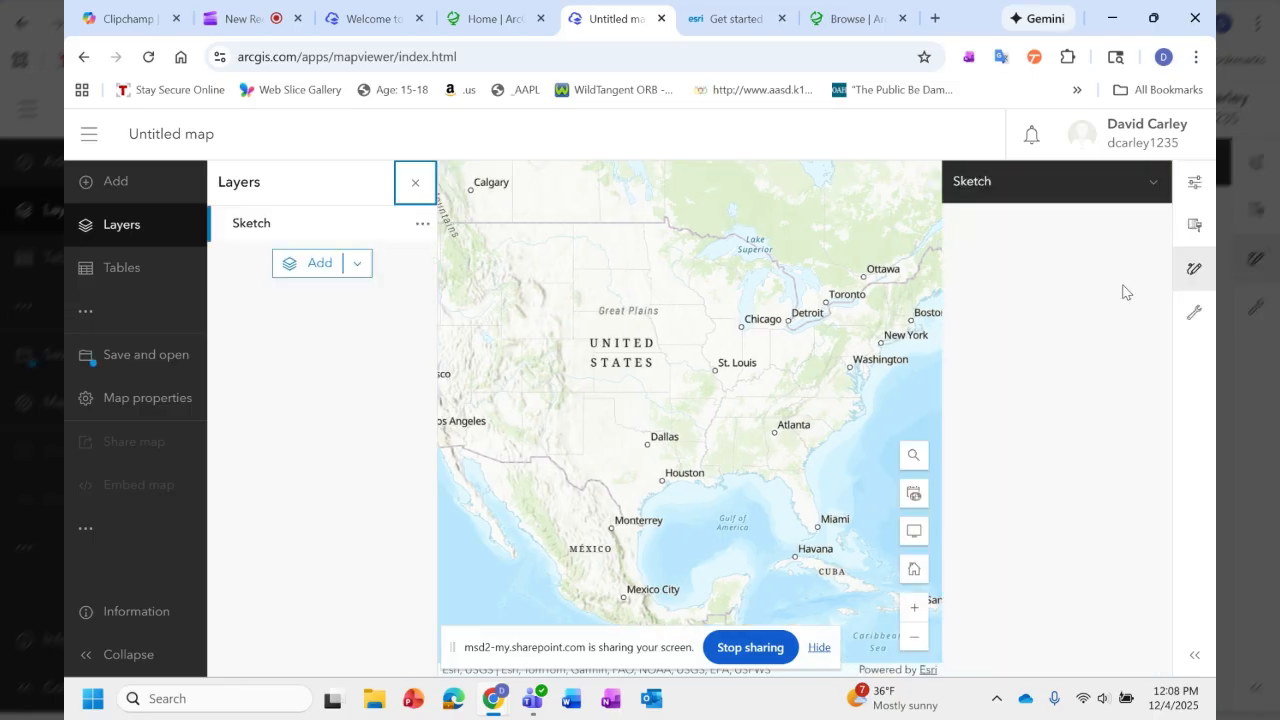
left_click(1069, 282)
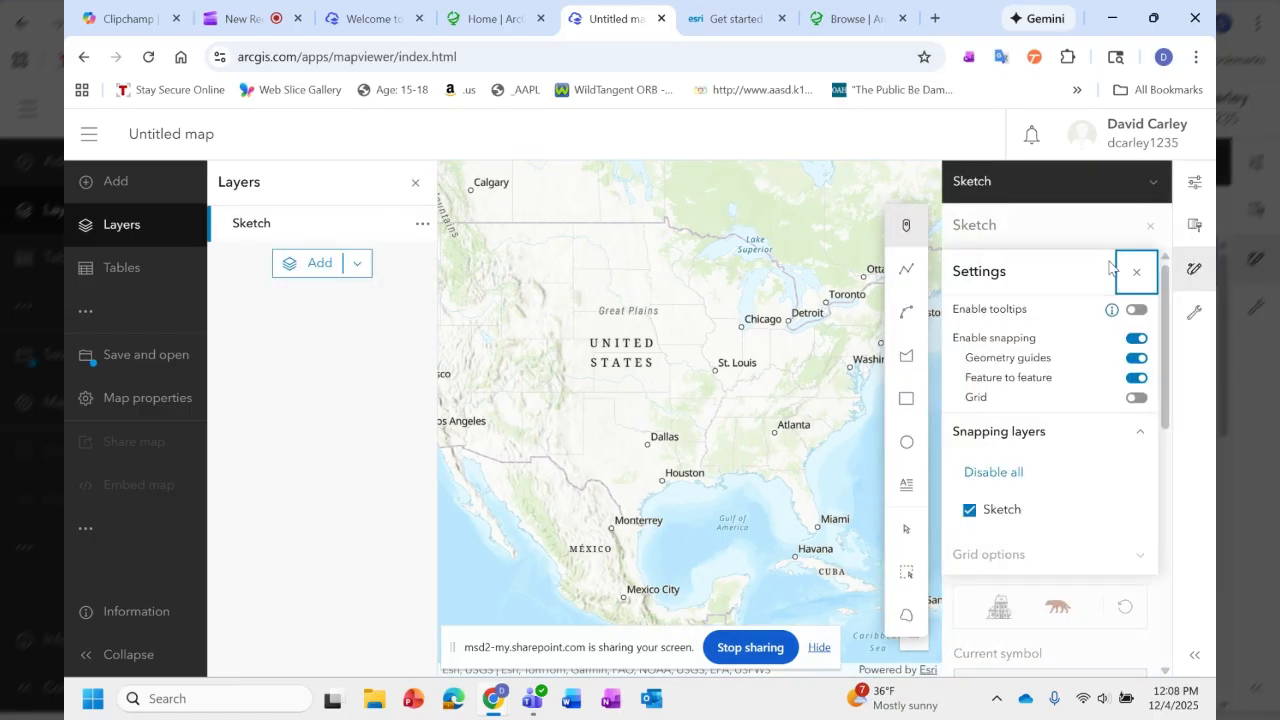
left_click(1136, 272)
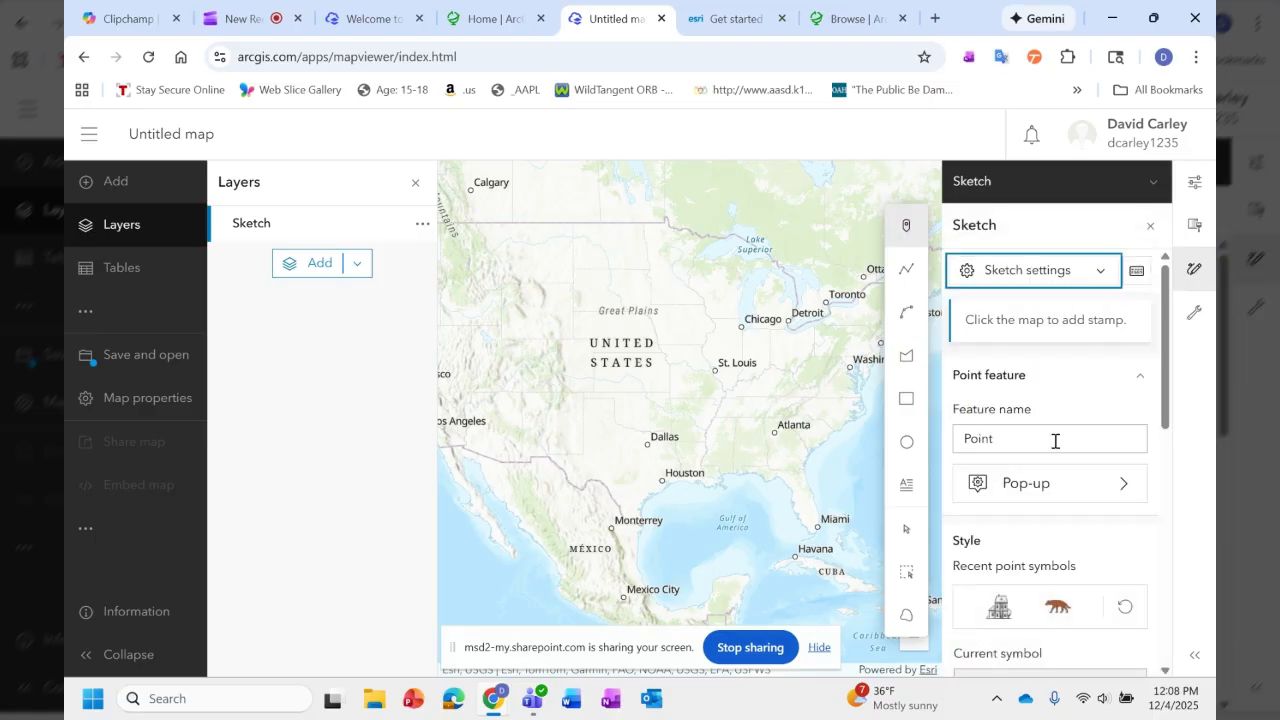
Examine the point symbol's style options, including size, rotation, alignment and the color and transparency of both vector markers.
scroll(1063, 500, "down", 2)
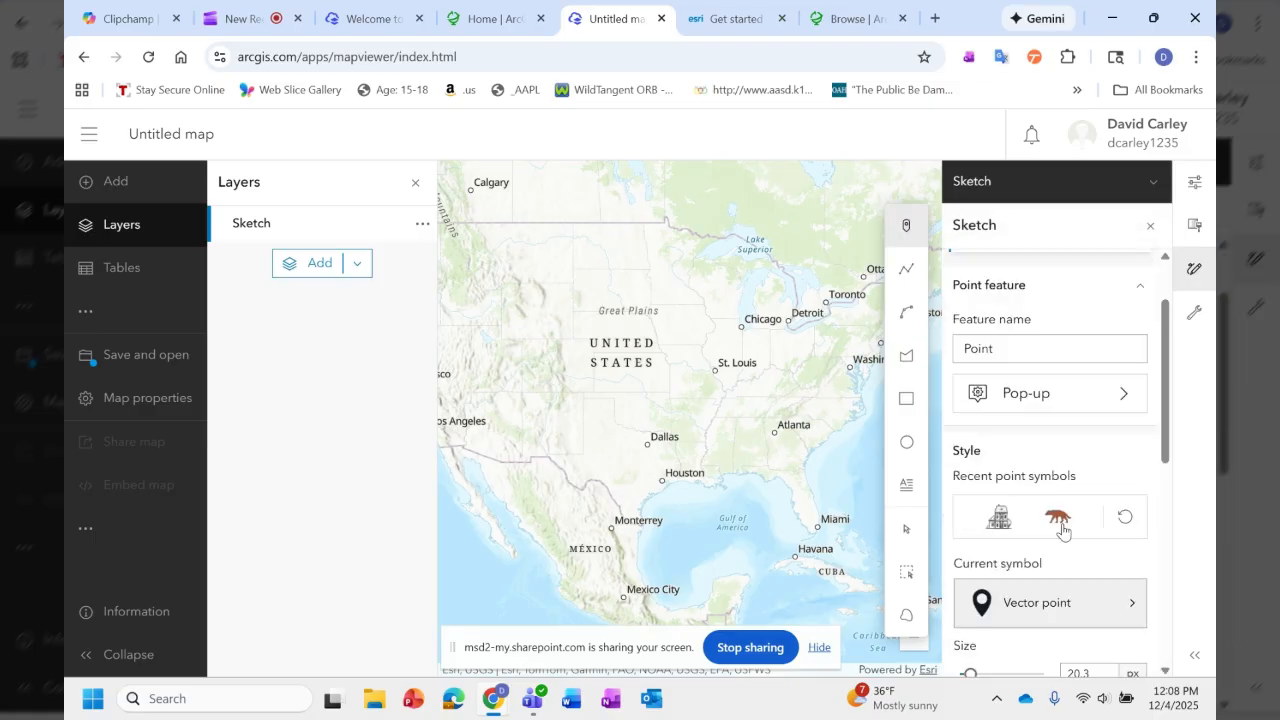
scroll(1060, 510, "down", 2)
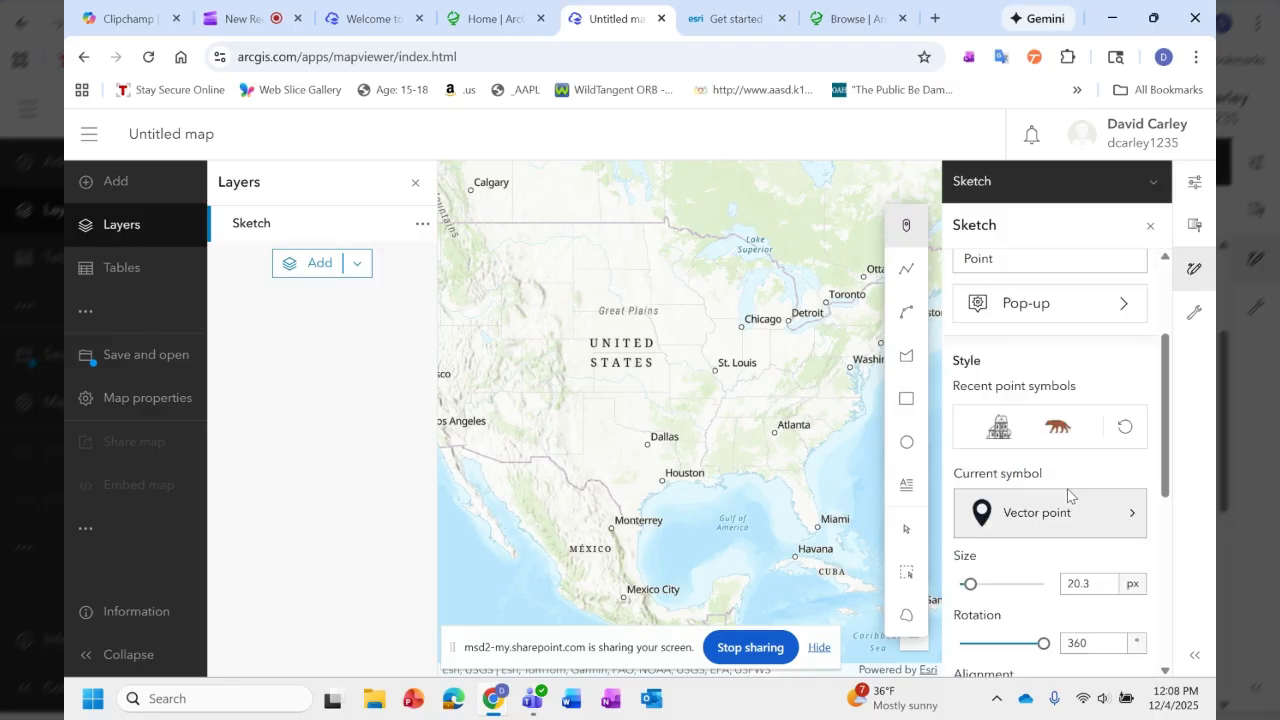
scroll(1070, 448, "down", 3)
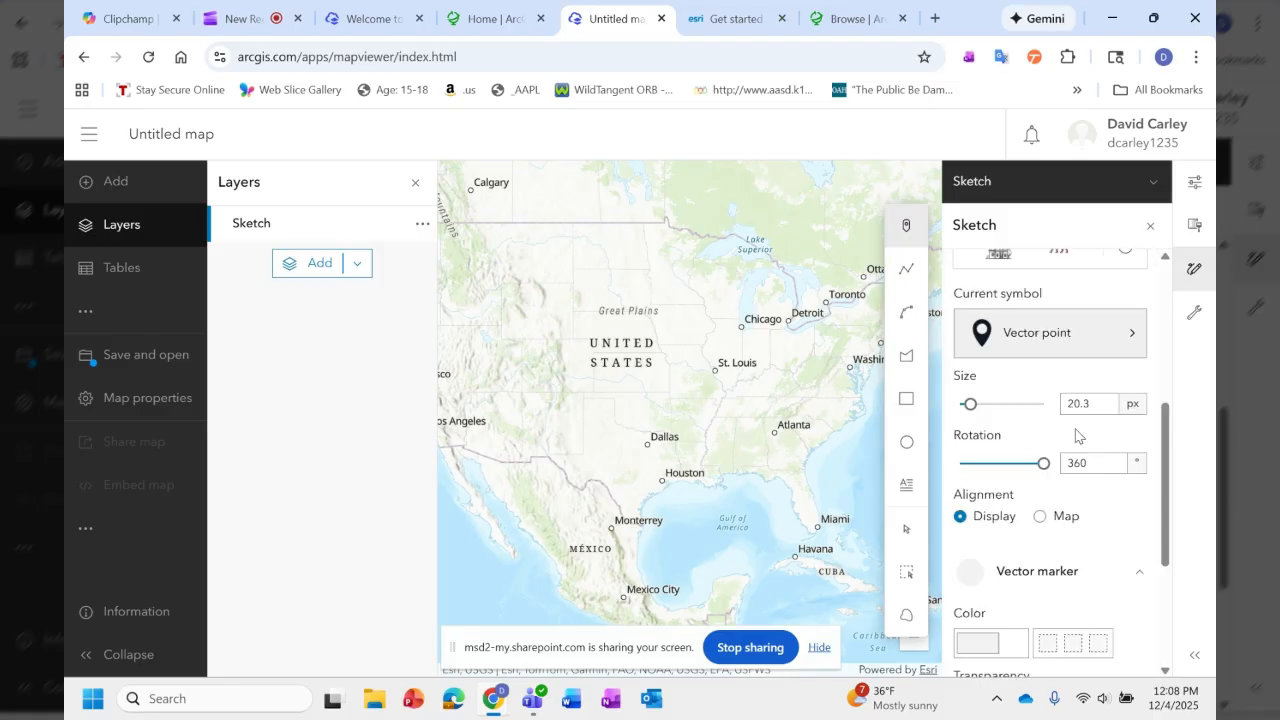
scroll(1140, 503, "down", 3)
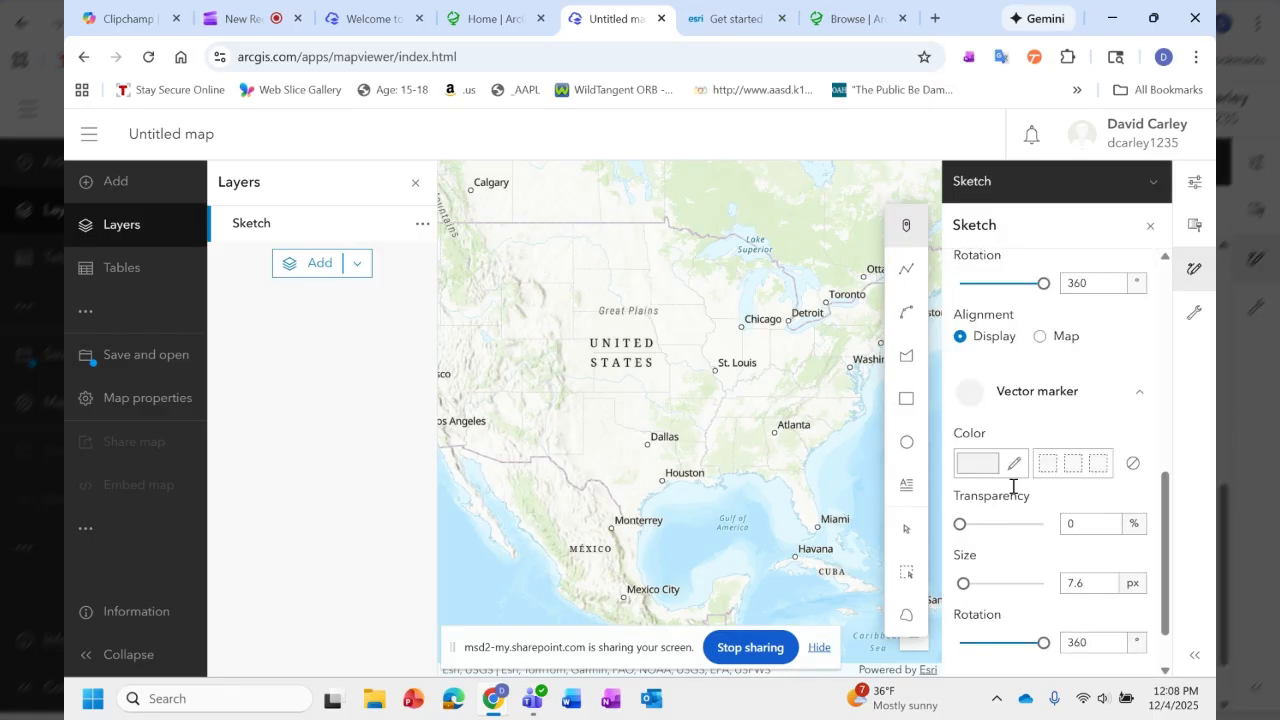
scroll(1013, 486, "down", 1)
left_click(1137, 642)
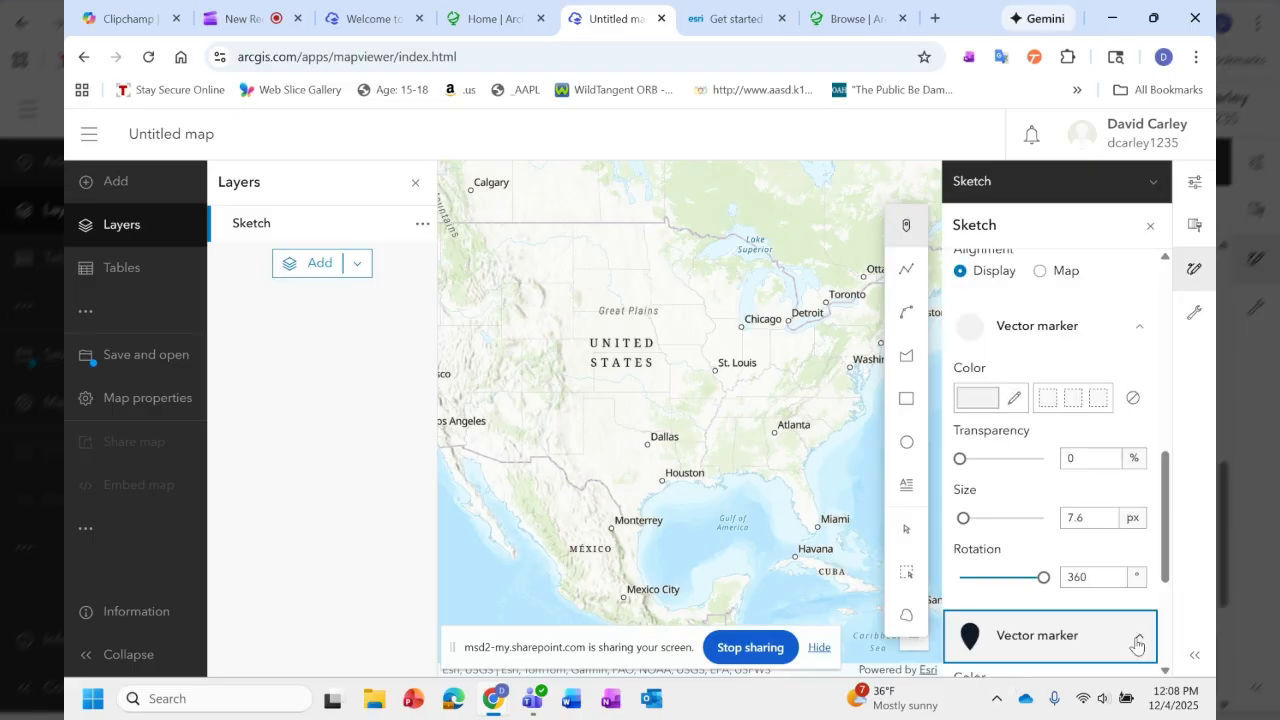
scroll(1070, 595, "down", 3)
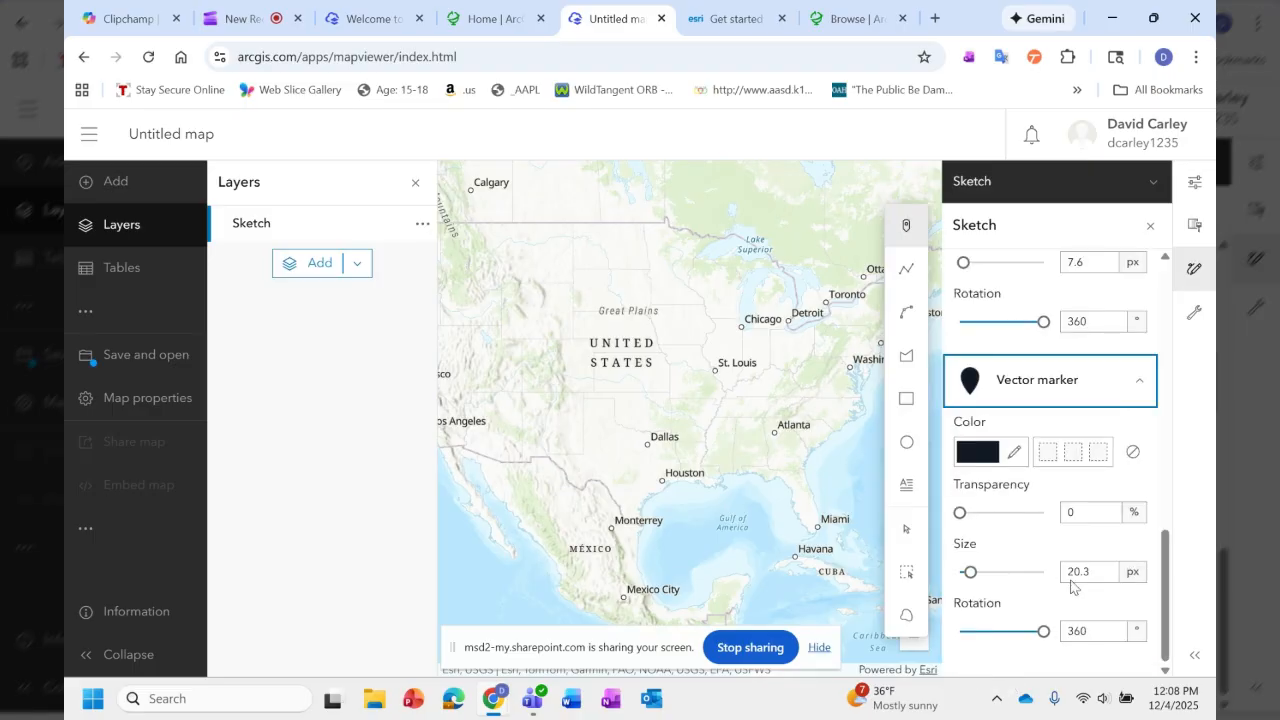
Check which layers and basemaps can be chosen for the sketch and leave sketch editing.
left_click(869, 308)
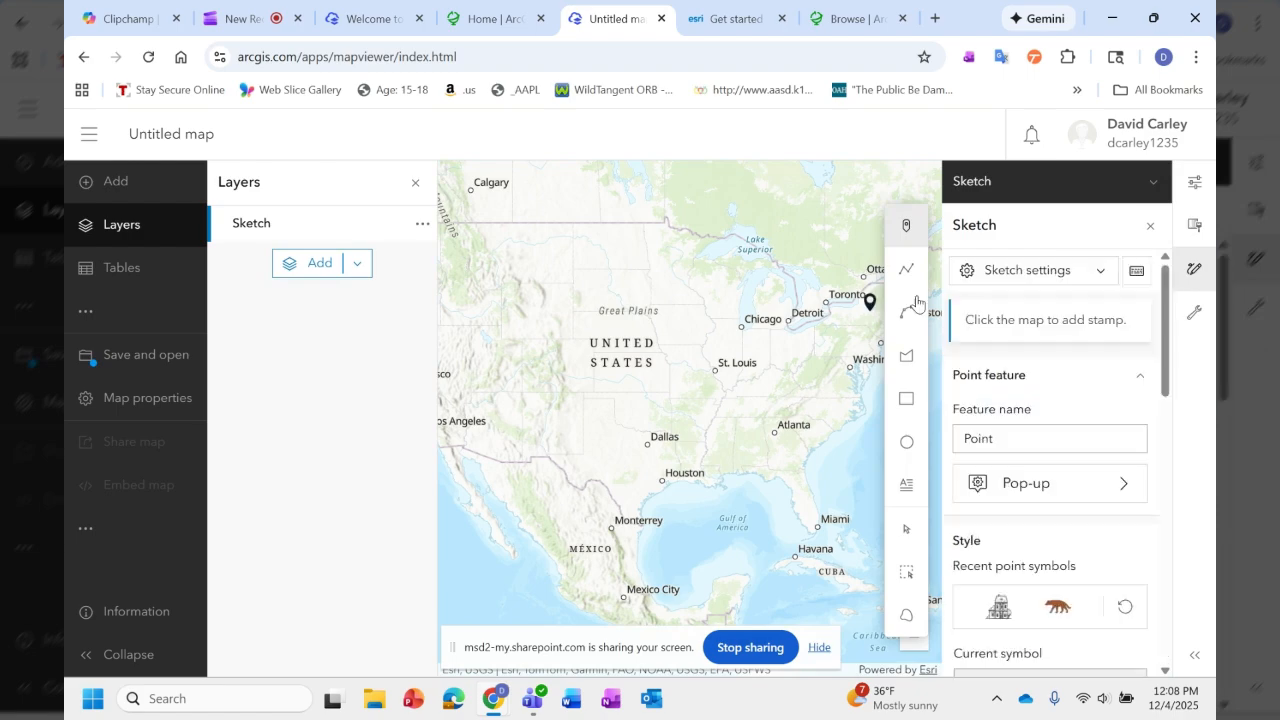
left_click(1137, 278)
left_click(1133, 268)
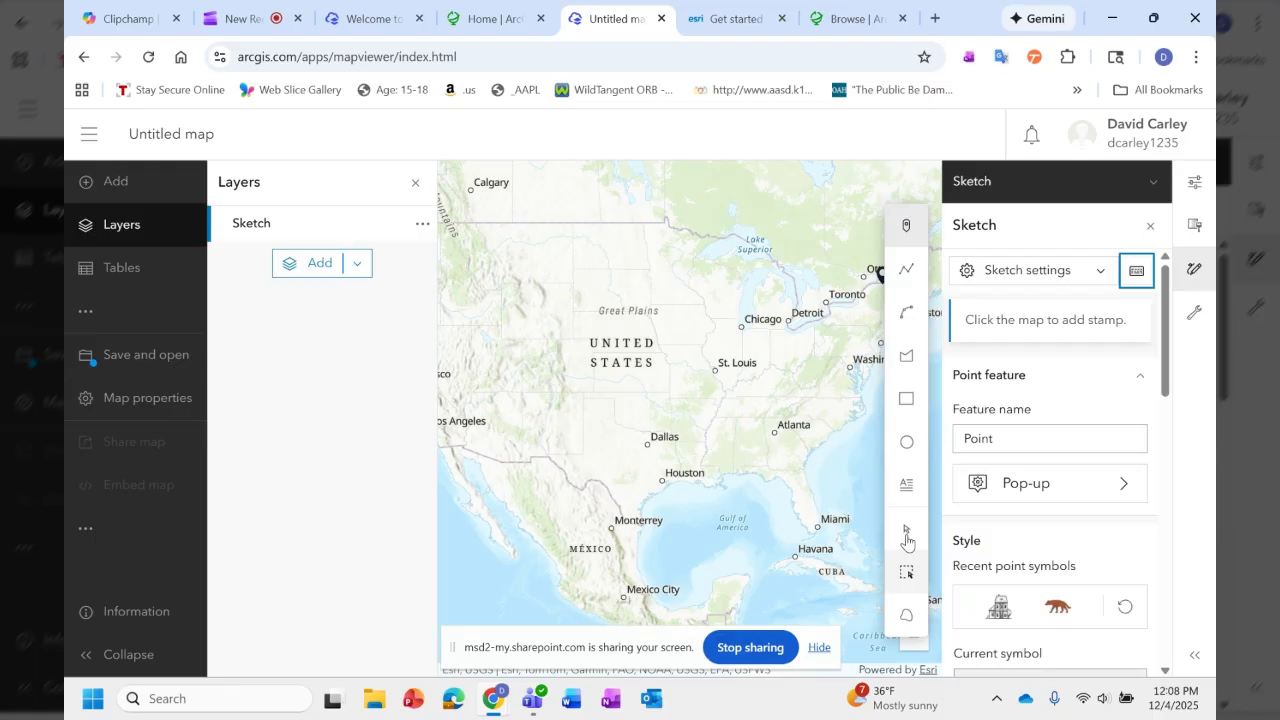
left_click(1150, 182)
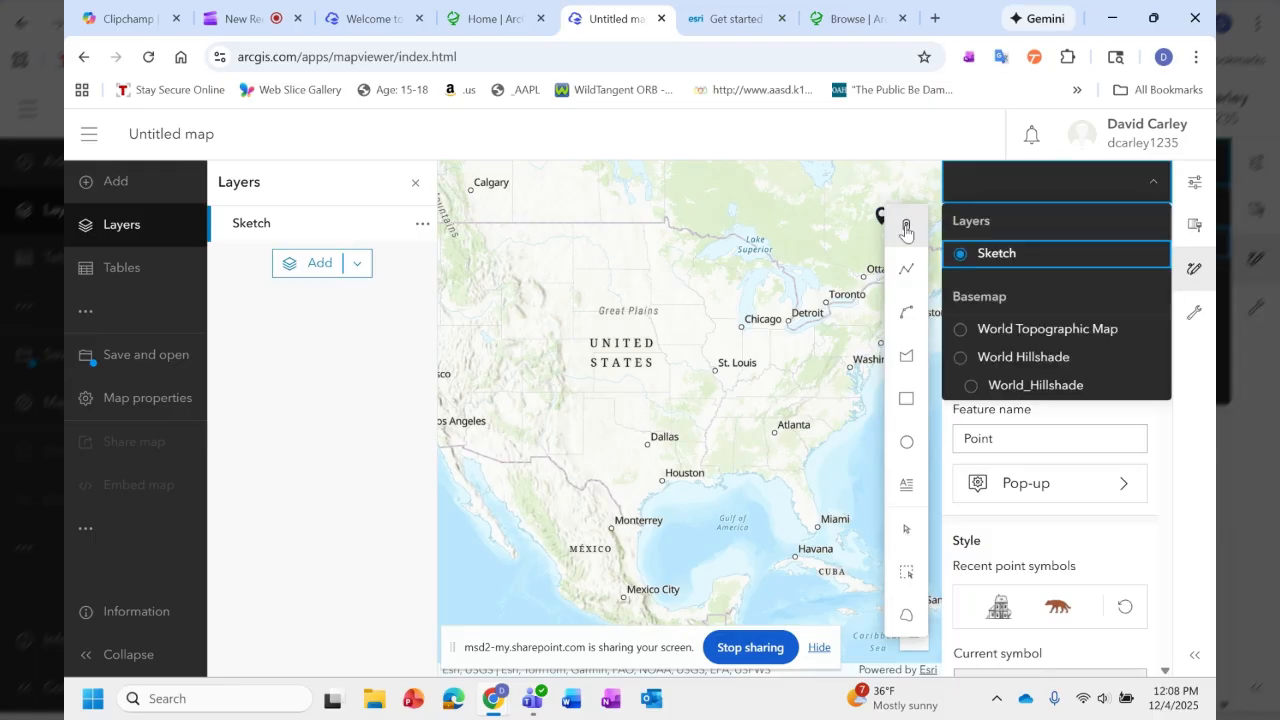
left_click(1154, 186)
left_click(1151, 226)
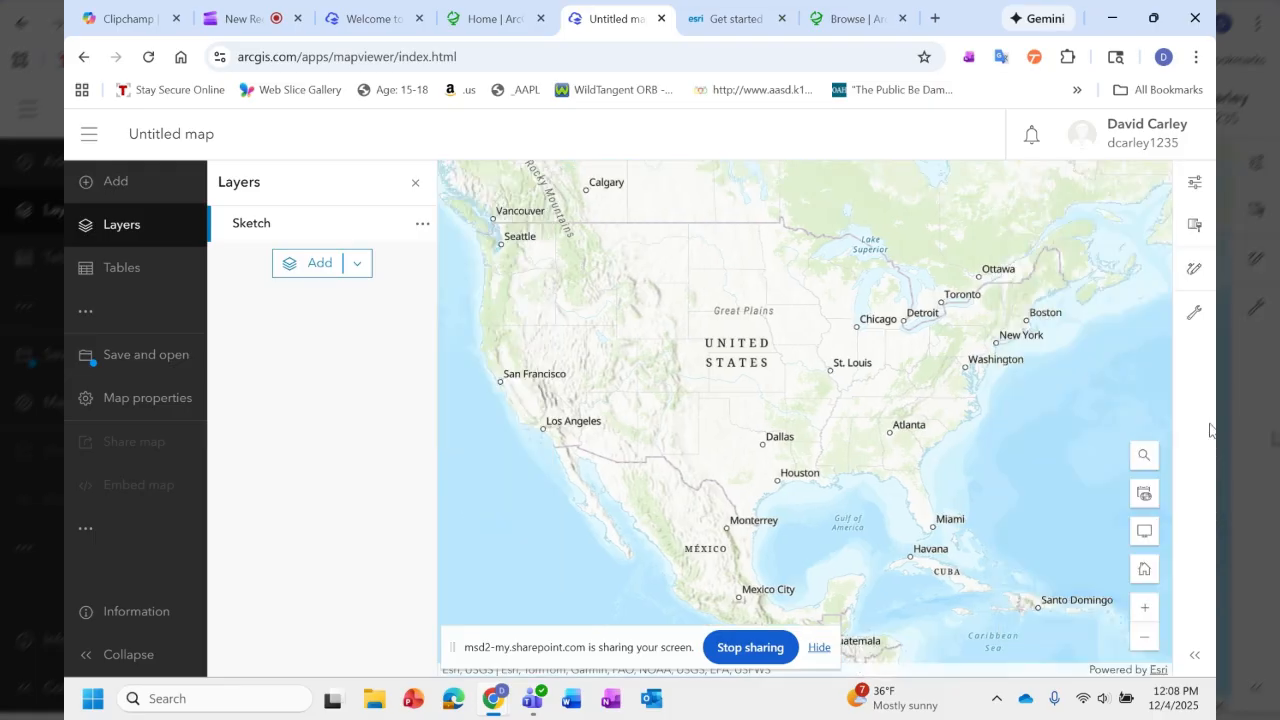
Check the available map tools and examine the Sketch layer's appearance and visibility properties.
left_click(1190, 316)
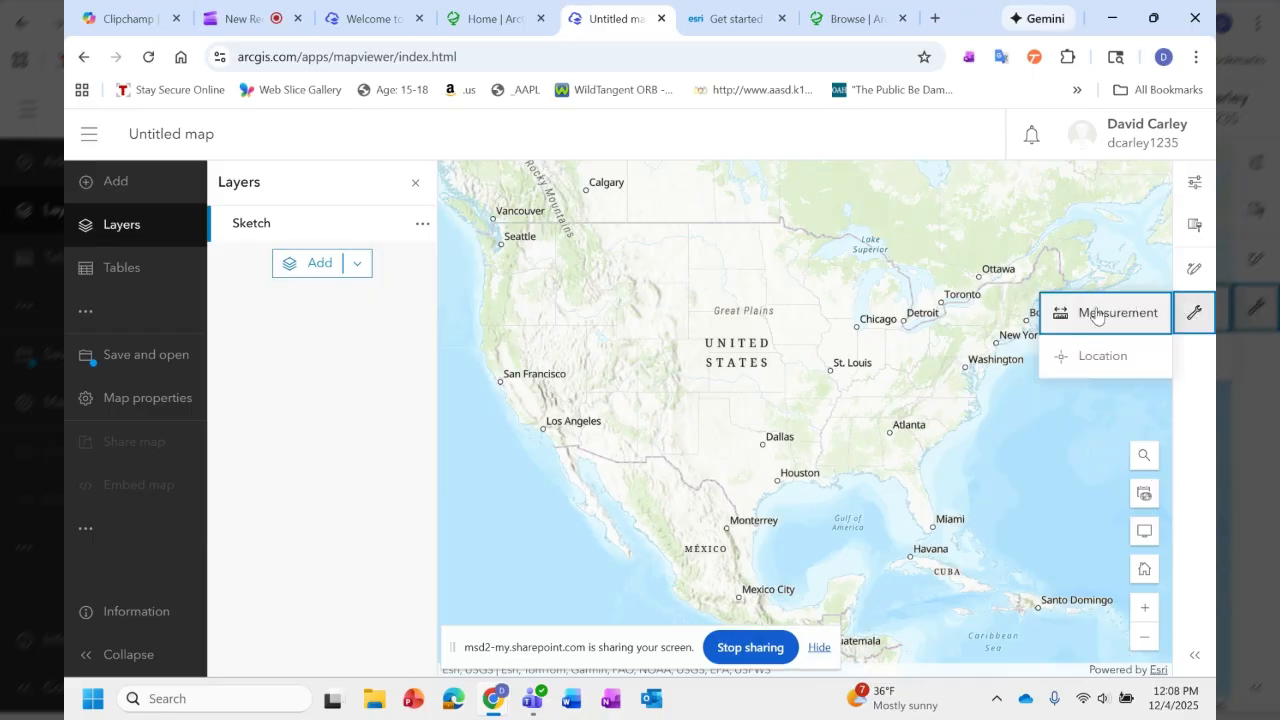
left_click(1193, 186)
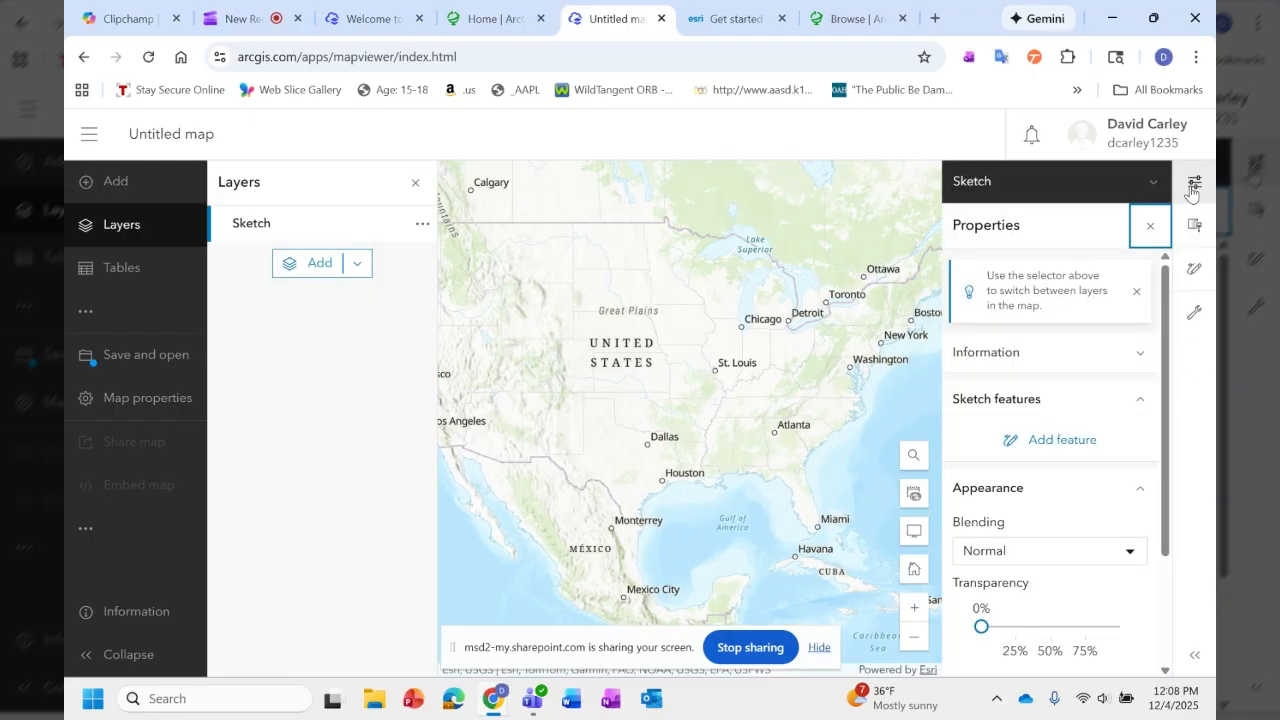
scroll(1104, 365, "down", 1)
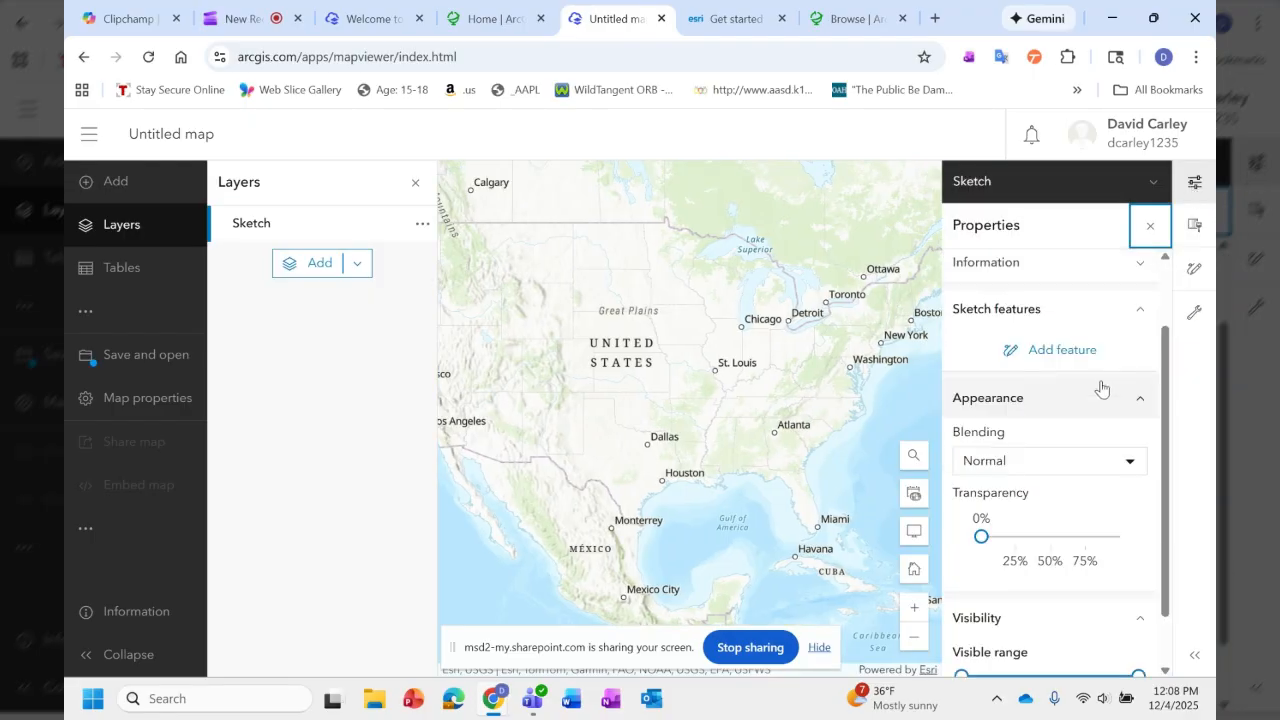
scroll(1101, 388, "down", 1)
scroll(1099, 388, "up", 2)
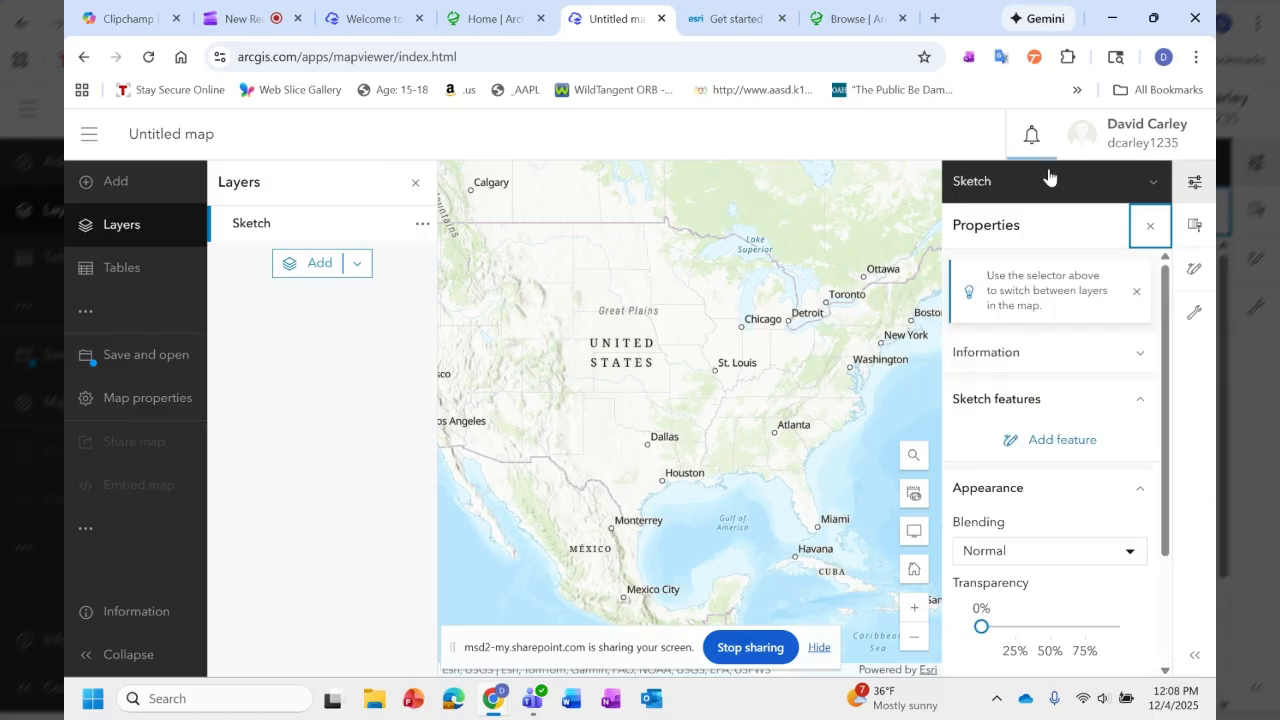
left_click(1197, 186)
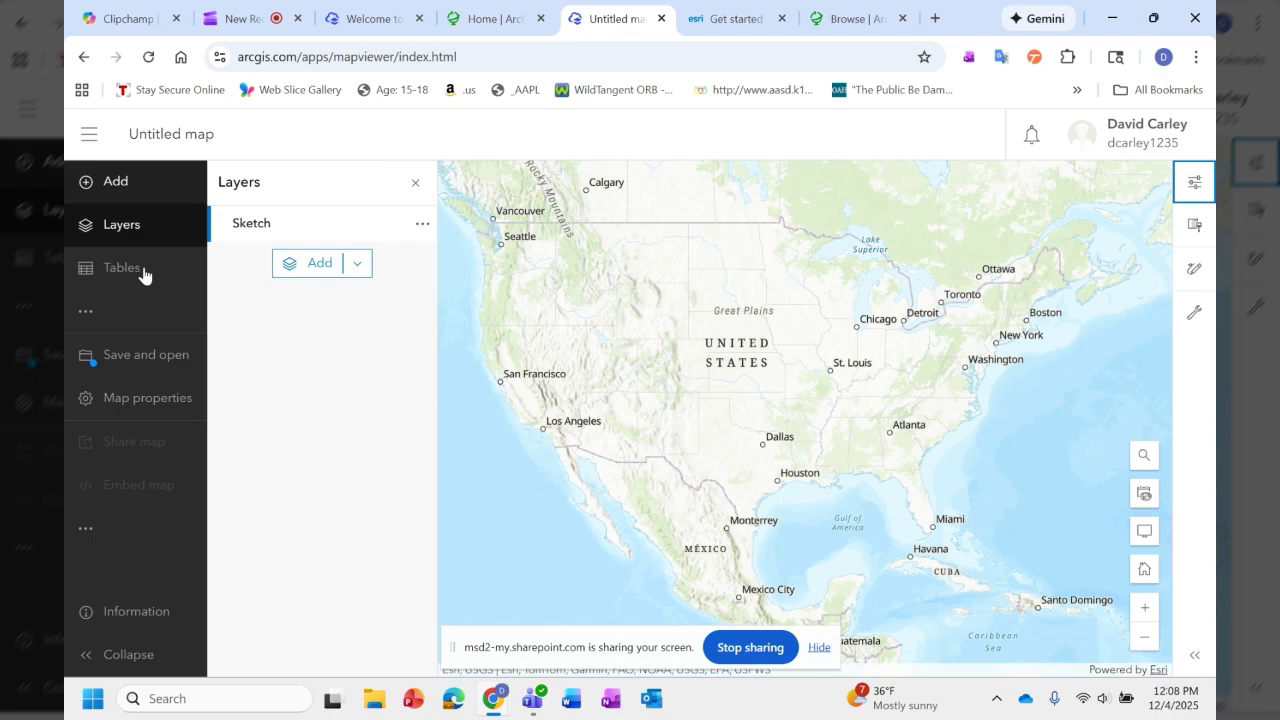
Look through the ways of adding layers, the map properties for background, scale and time zone, and the app and print options.
left_click(158, 184)
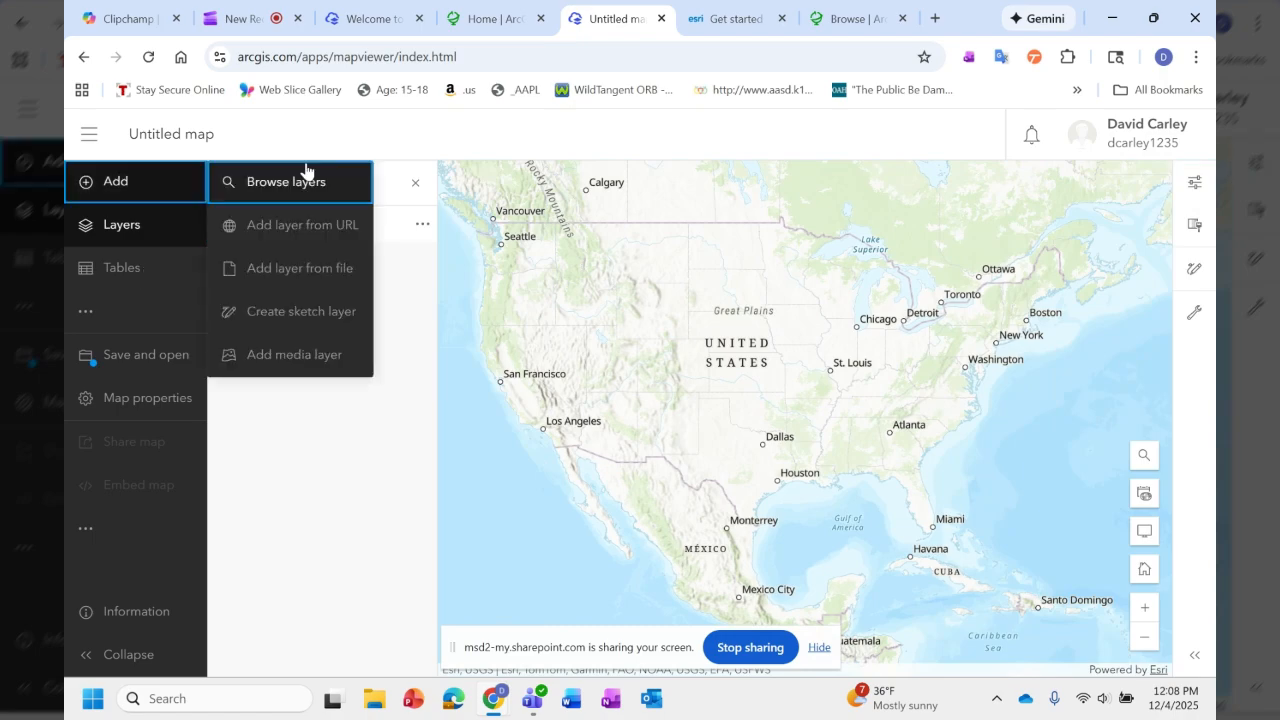
left_click(359, 579)
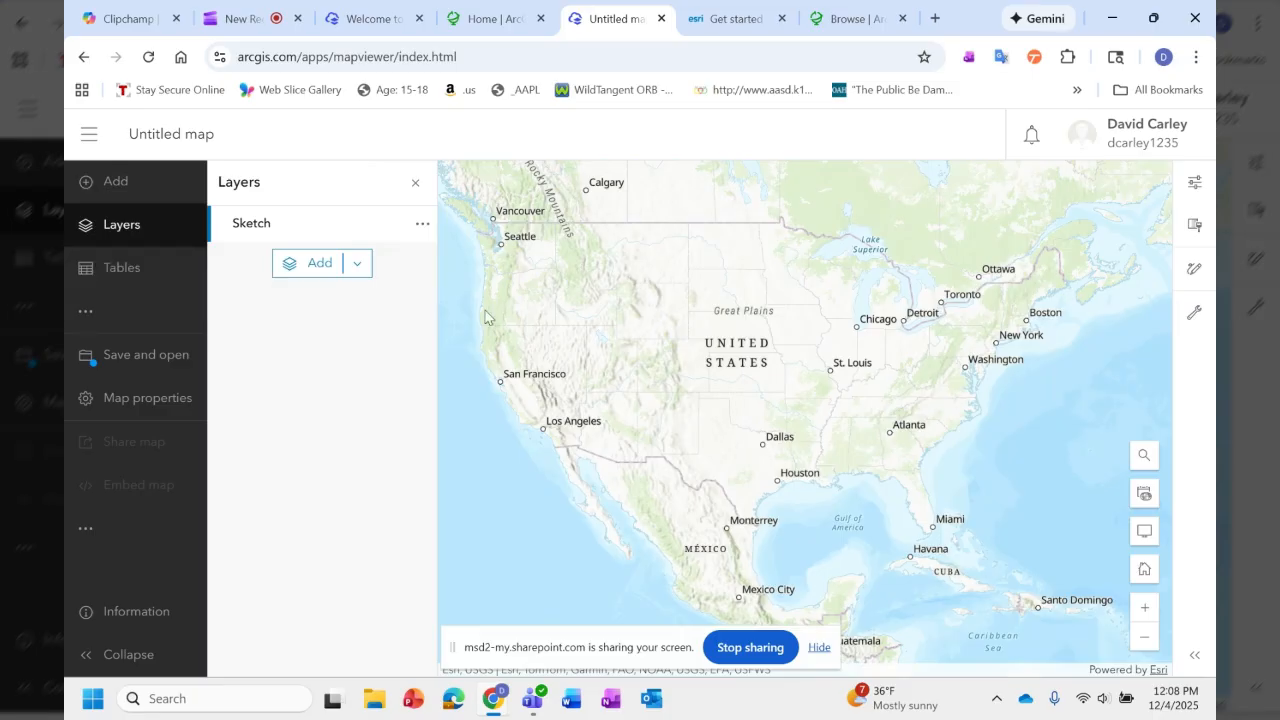
left_click(110, 405)
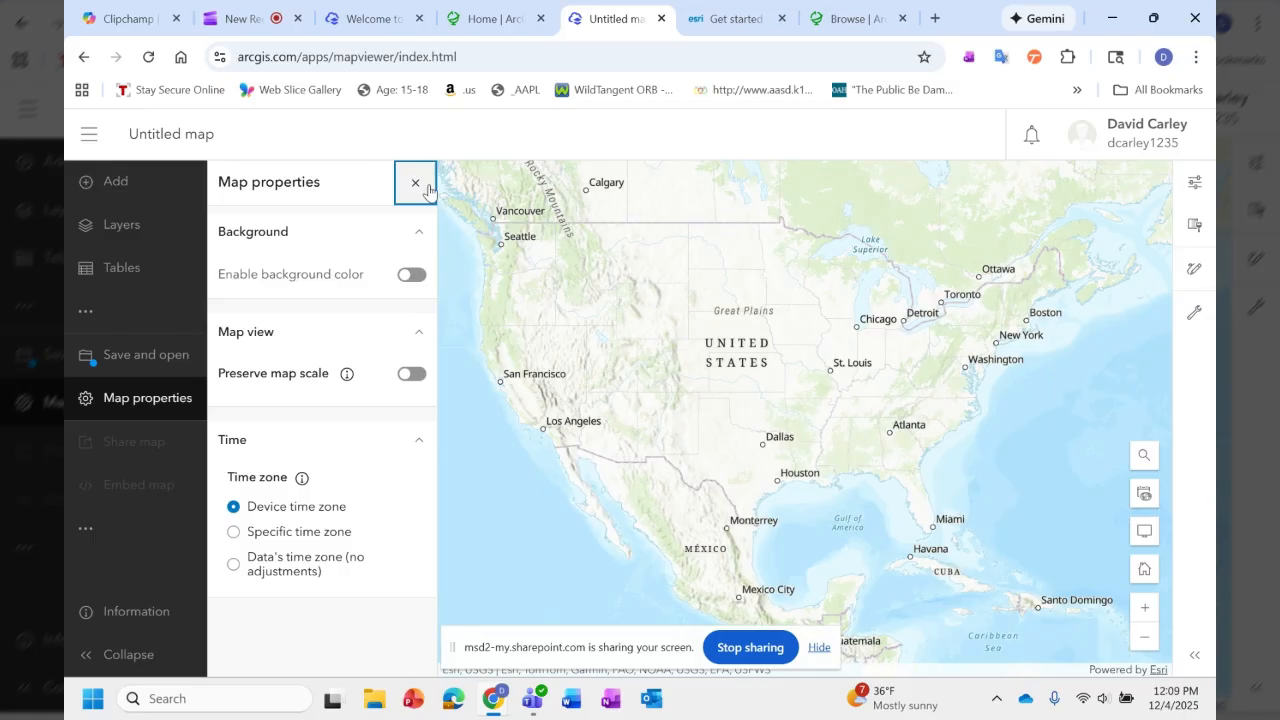
left_click(427, 190)
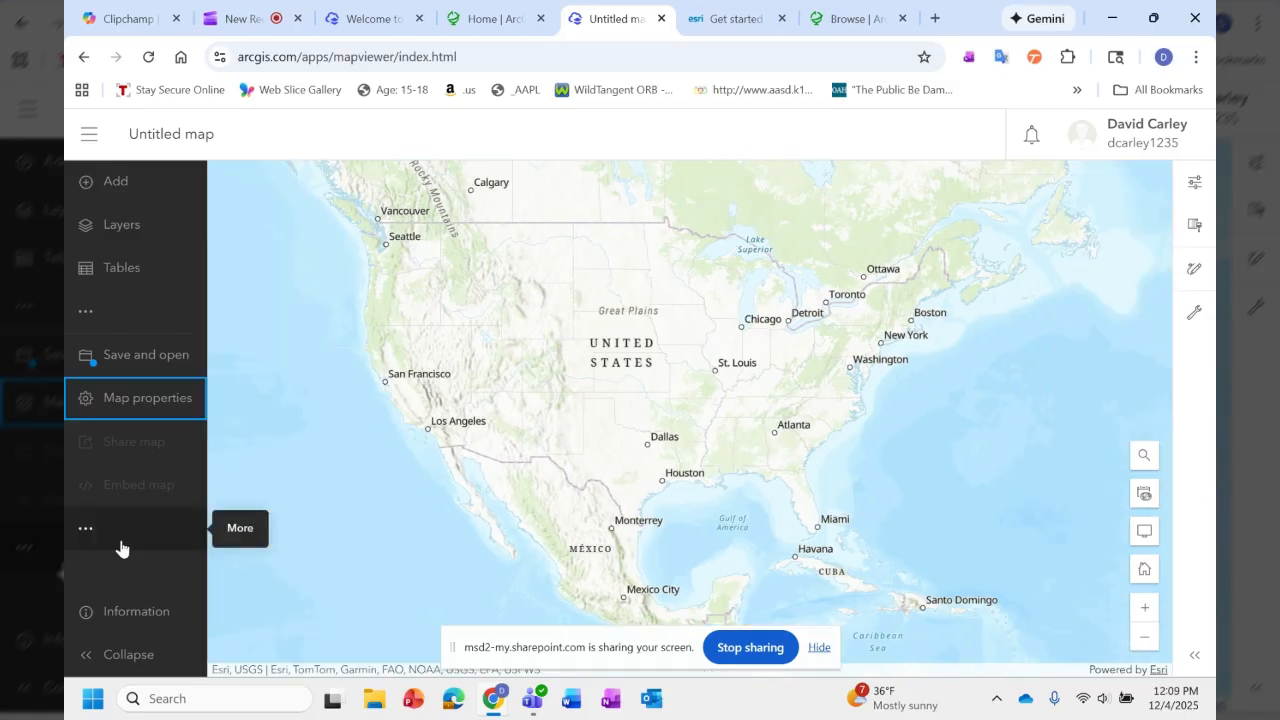
left_click(85, 534)
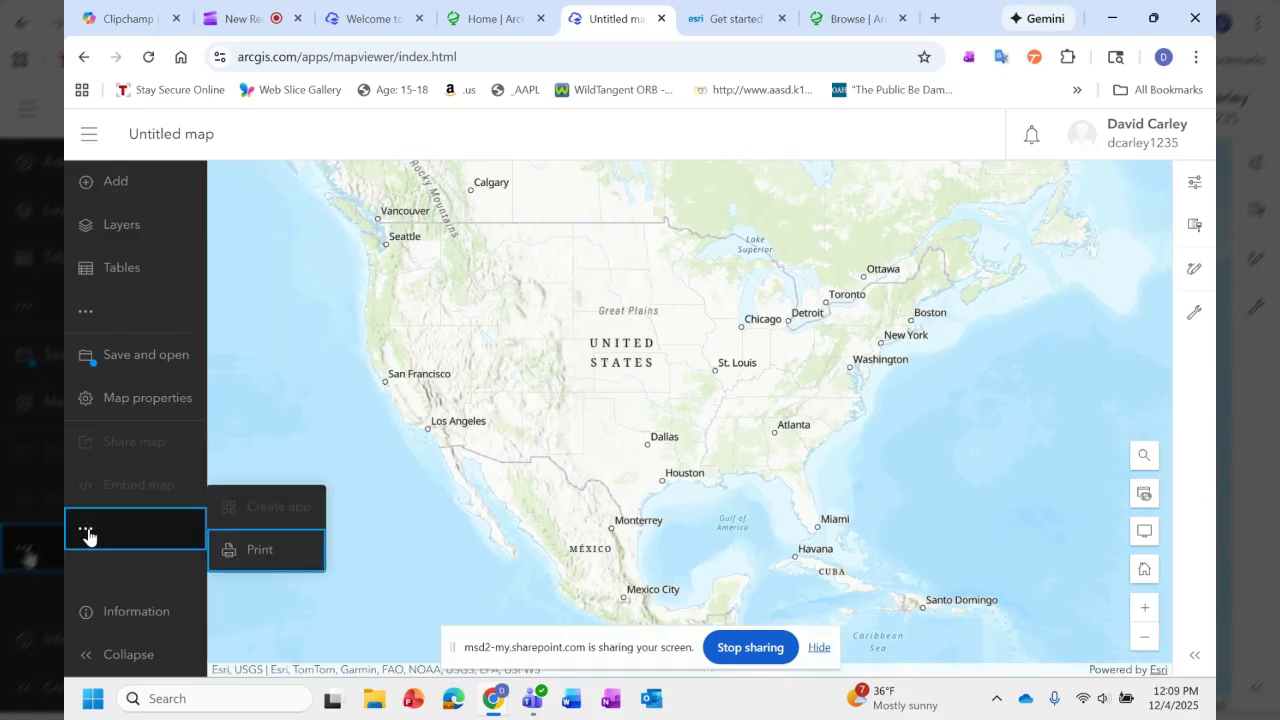
left_click(86, 534)
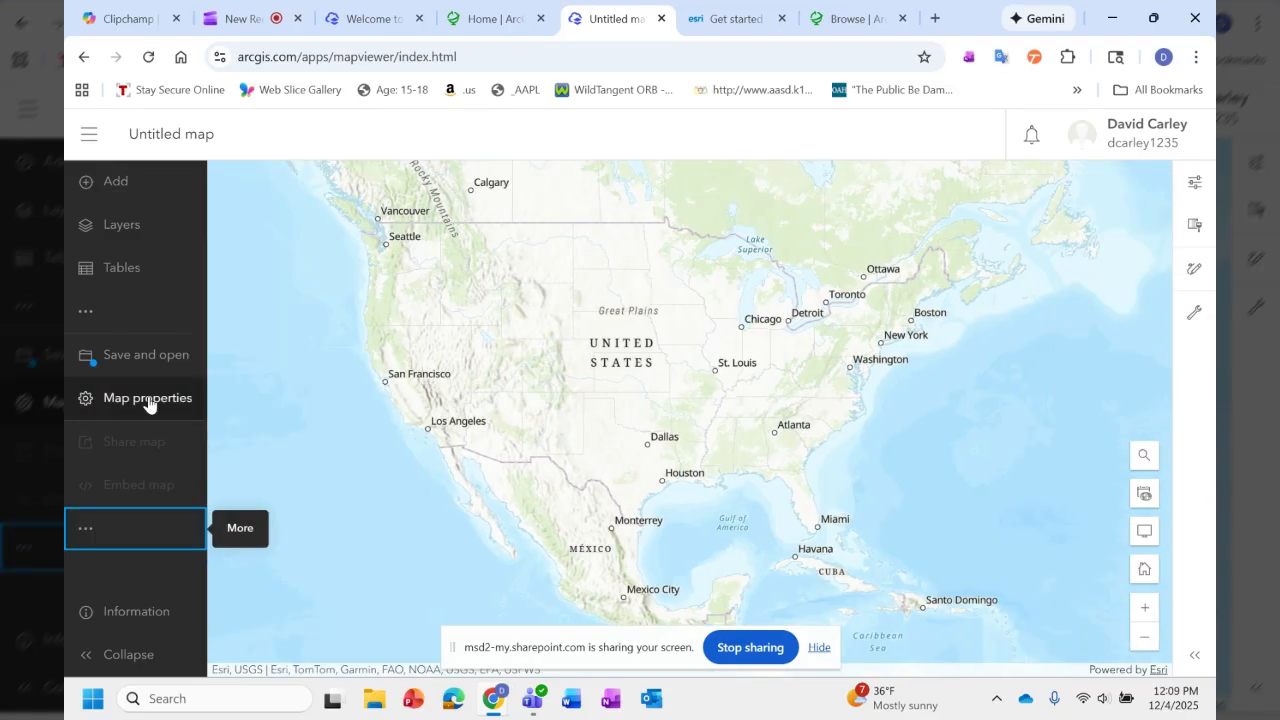
Browse the basemap gallery and change the map's basemap to OpenStreetMap.
left_click(104, 313)
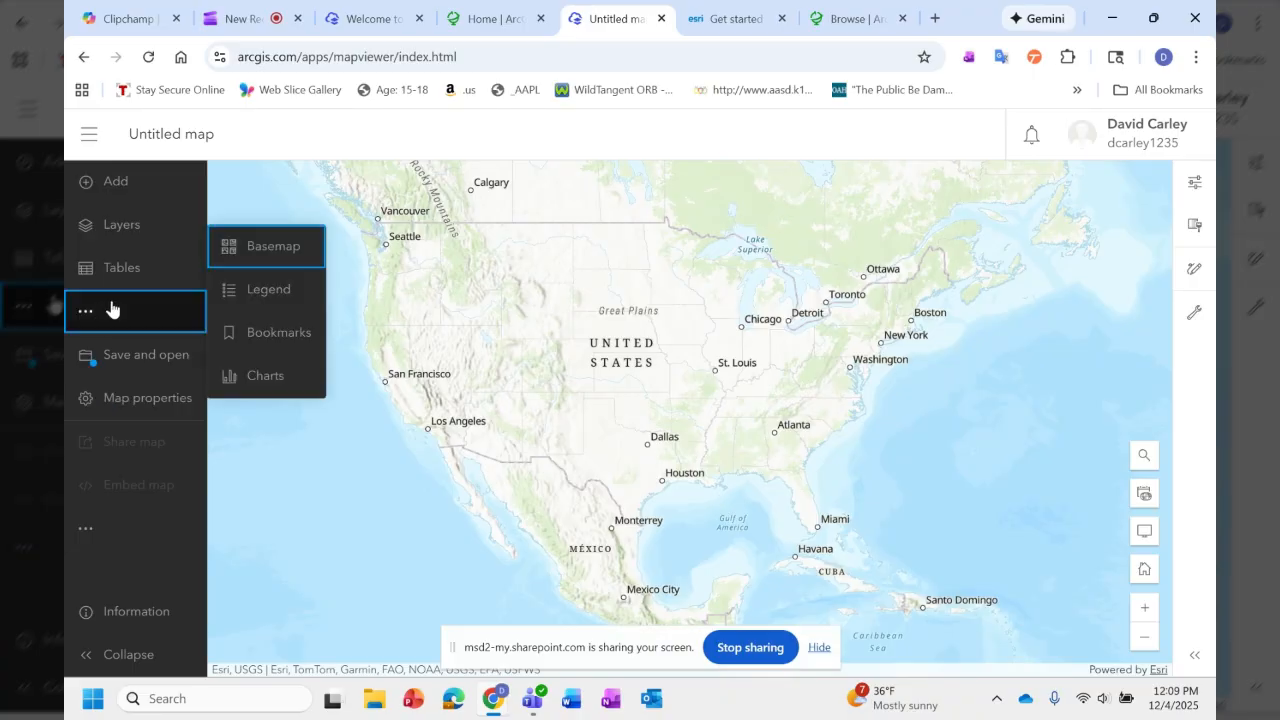
left_click(277, 246)
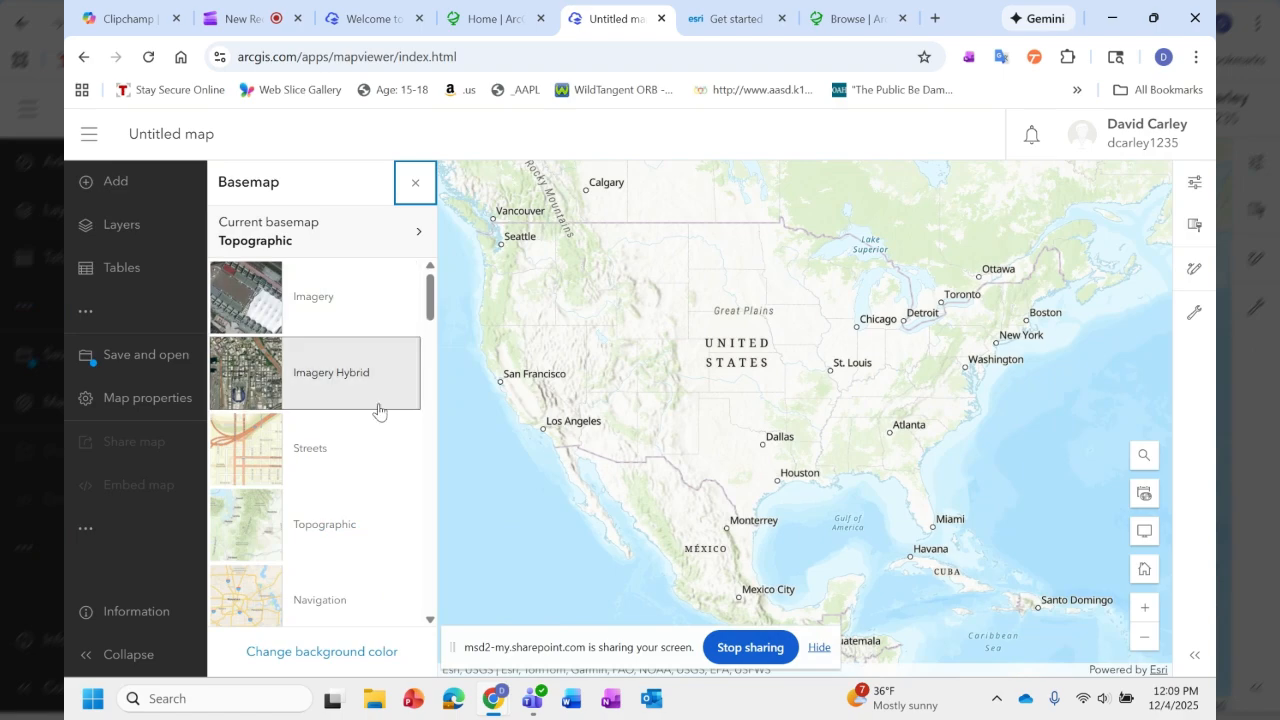
scroll(378, 410, "down", 1)
scroll(375, 415, "down", 2)
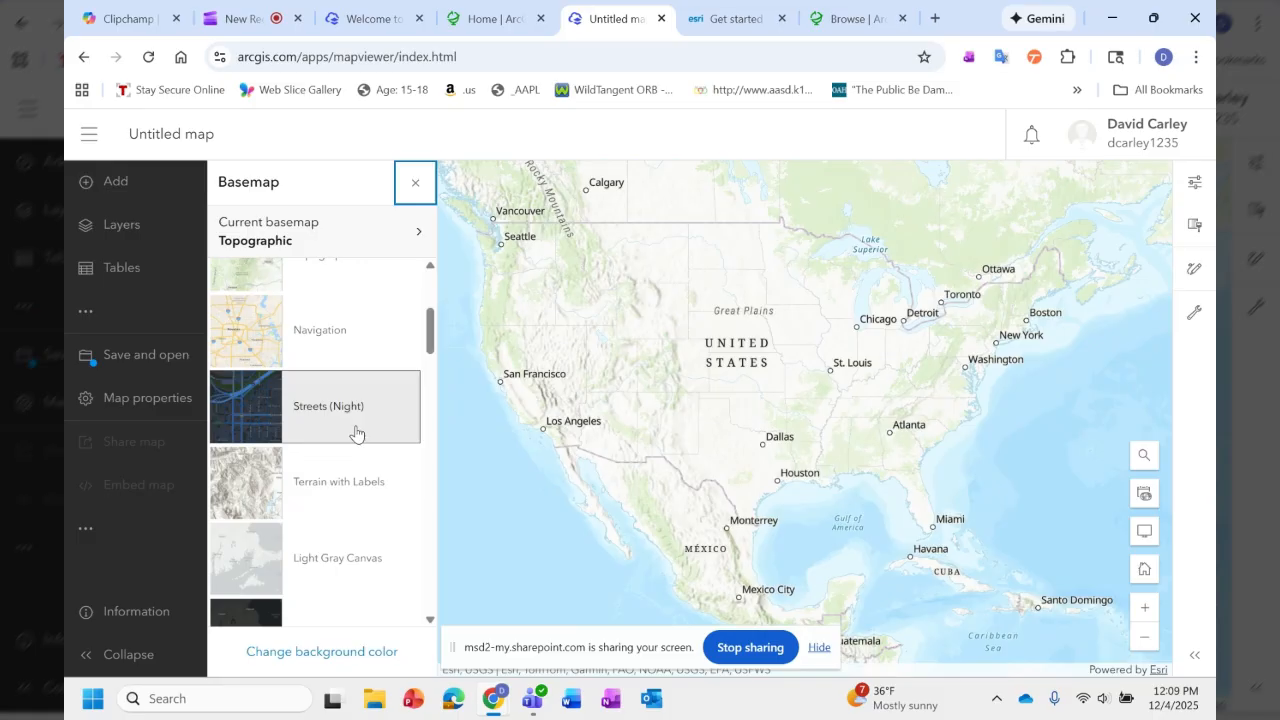
scroll(357, 432, "down", 5)
scroll(357, 432, "down", 1)
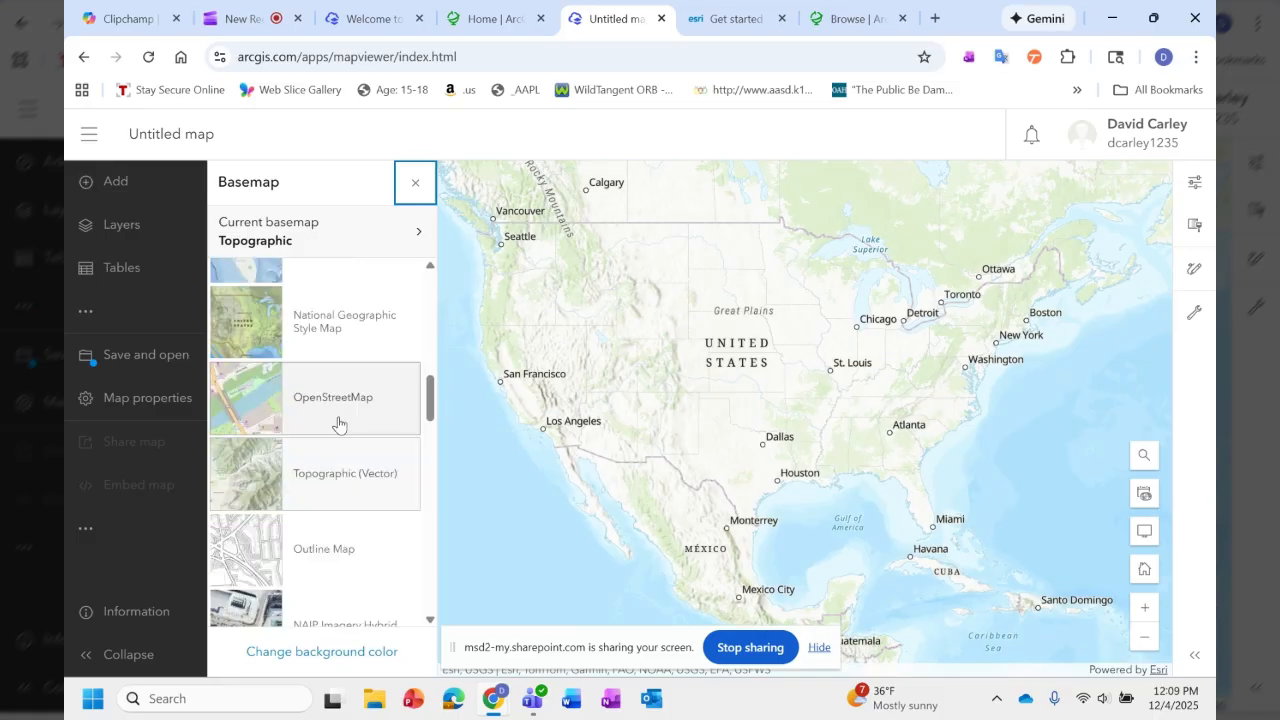
left_click(341, 408)
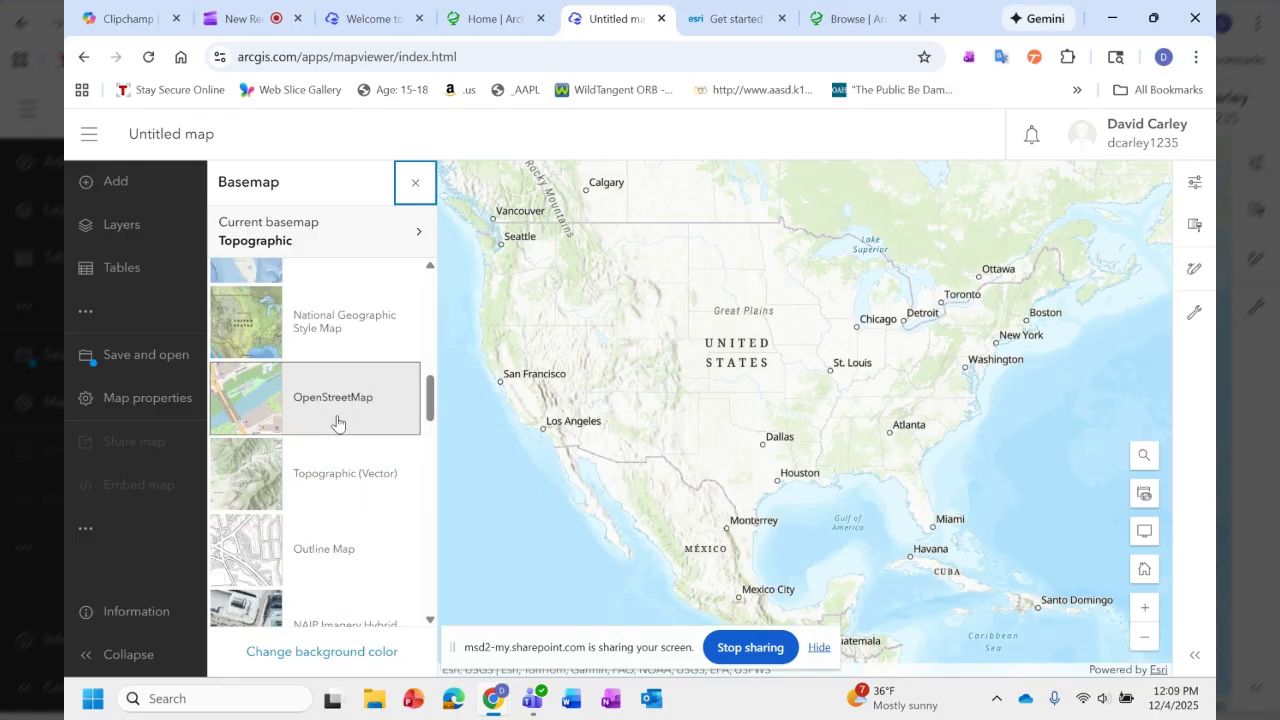
left_click(338, 421)
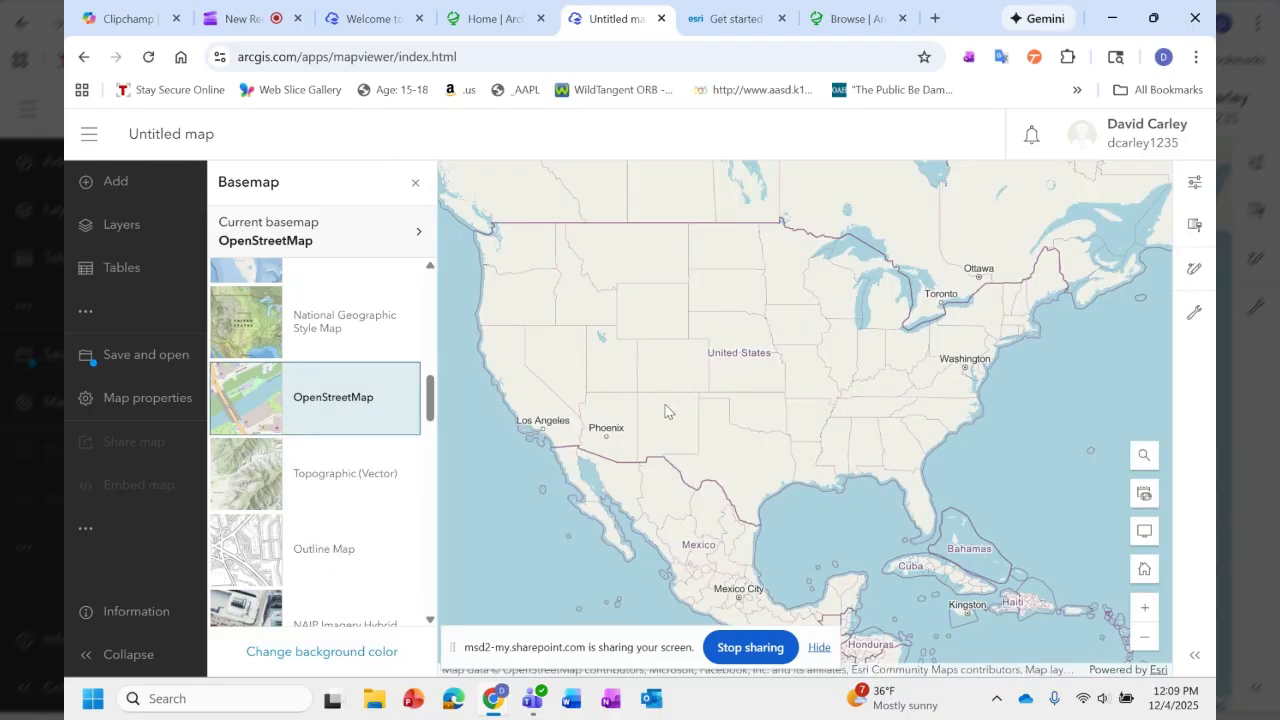
Examine the OpenStreetMap basemap's detail from the western United States in to the Boise and Meridian area of Idaho.
left_click_drag(438, 325, 451, 424)
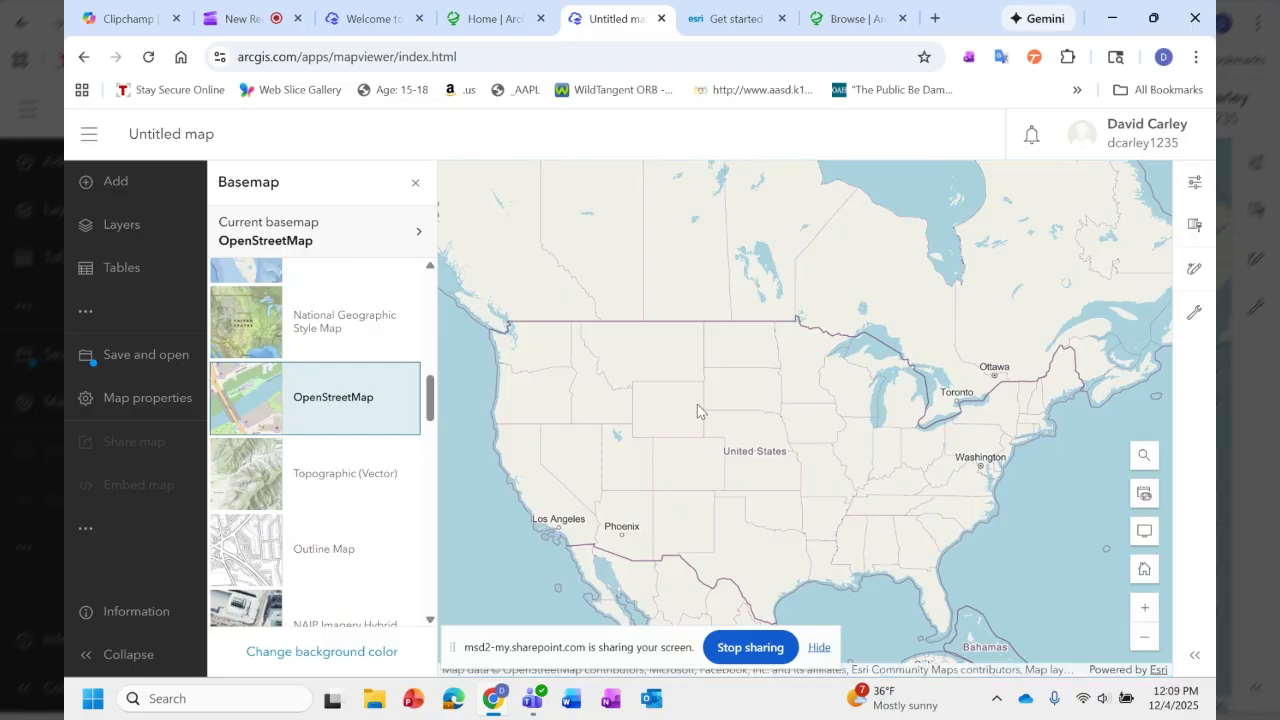
scroll(697, 404, "up", 1)
left_click_drag(602, 376, 871, 372)
scroll(784, 418, "up", 3)
left_click_drag(784, 418, 653, 328)
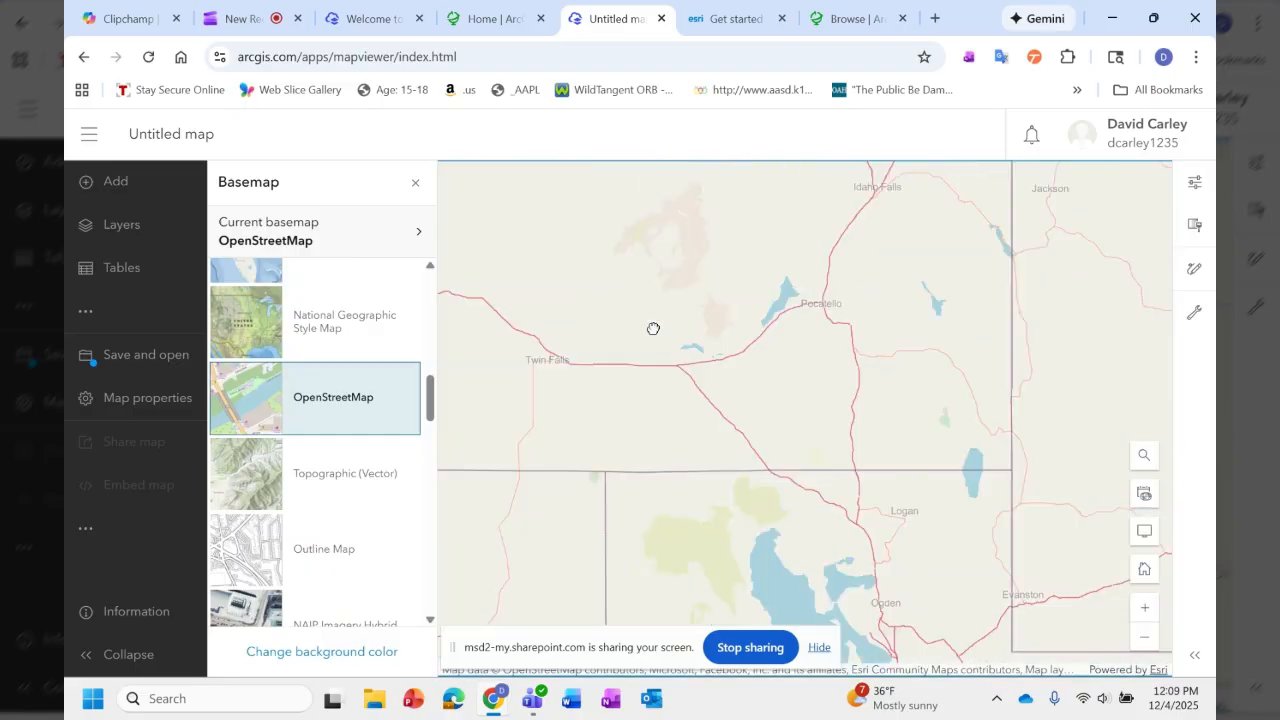
scroll(460, 245, "up", 1)
left_click_drag(460, 245, 734, 349)
left_click_drag(485, 284, 890, 466)
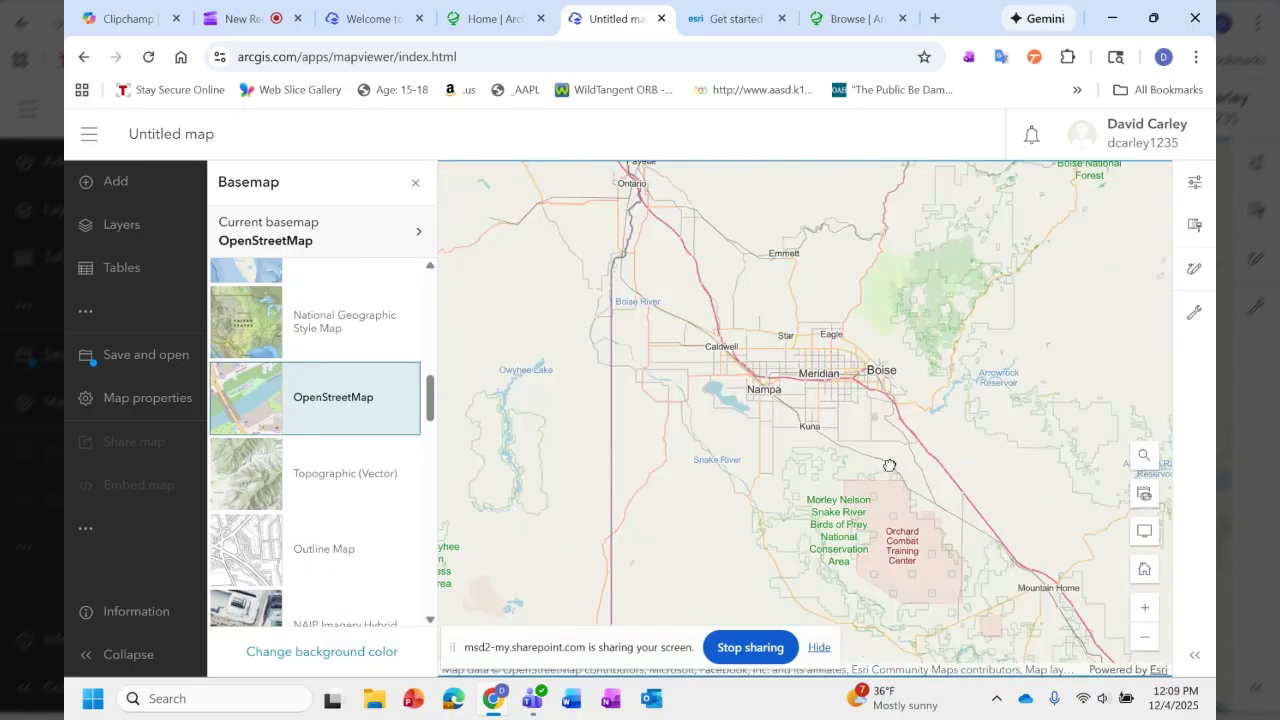
scroll(890, 466, "up", 2)
left_click_drag(700, 232, 763, 441)
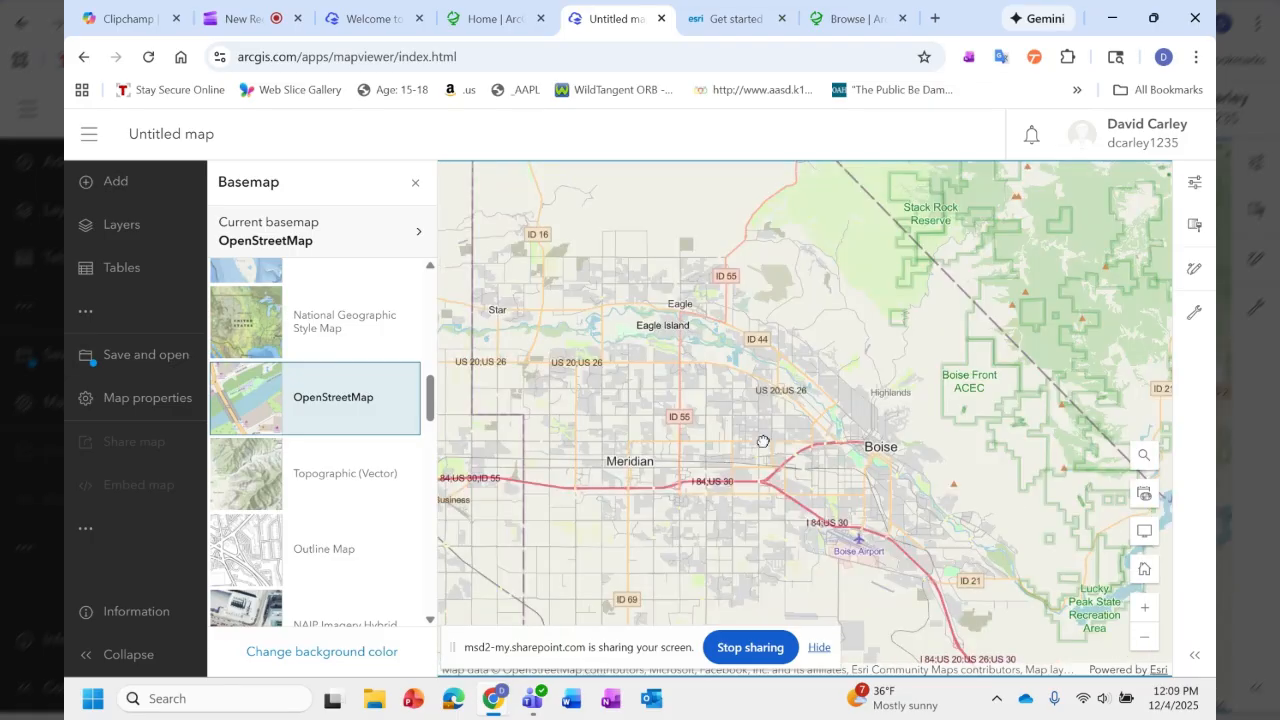
scroll(643, 390, "up", 1)
scroll(643, 390, "up", 1)
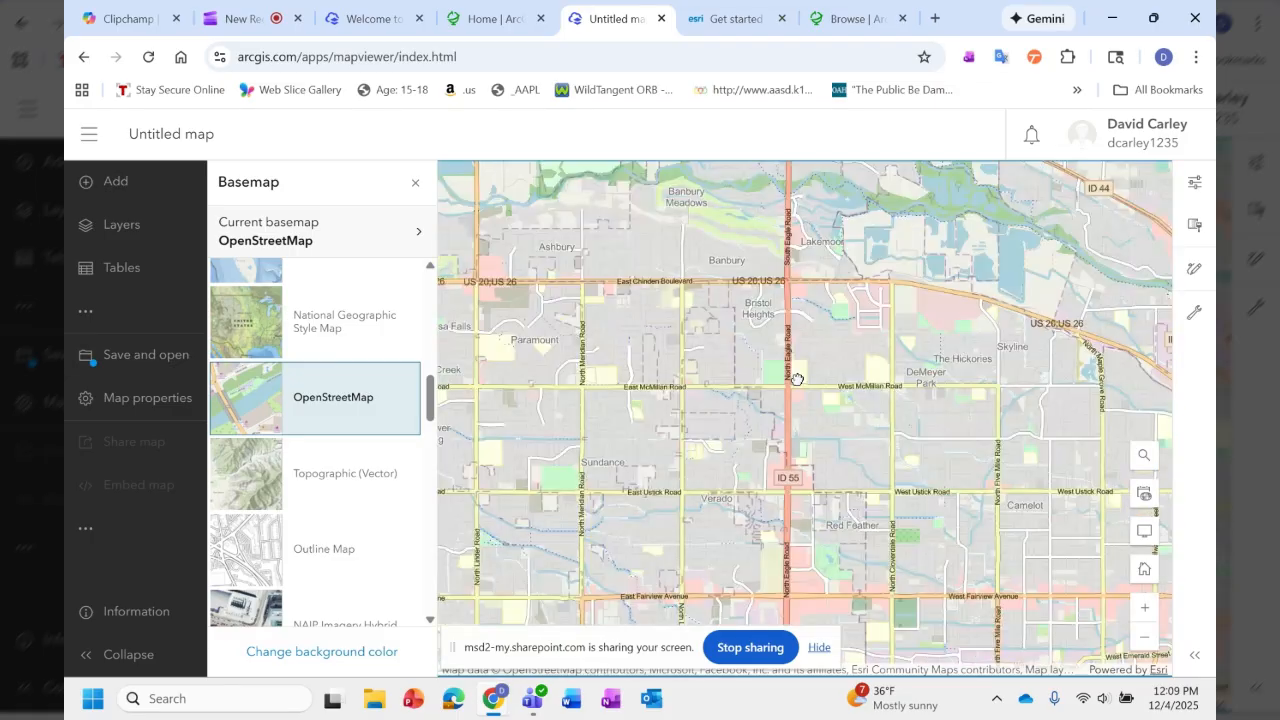
scroll(797, 379, "down", 1)
Look over the remaining basemaps to the end of the gallery and close it.
scroll(337, 483, "down", 3)
scroll(340, 480, "down", 5)
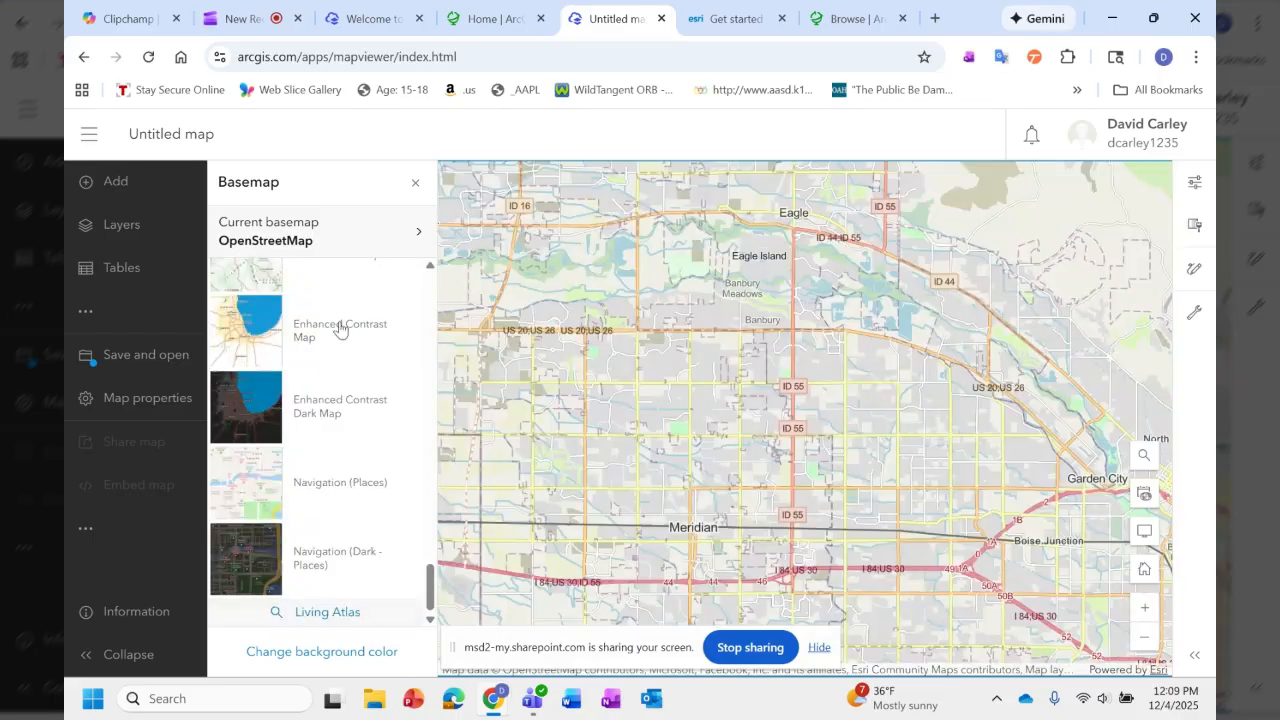
left_click(407, 175)
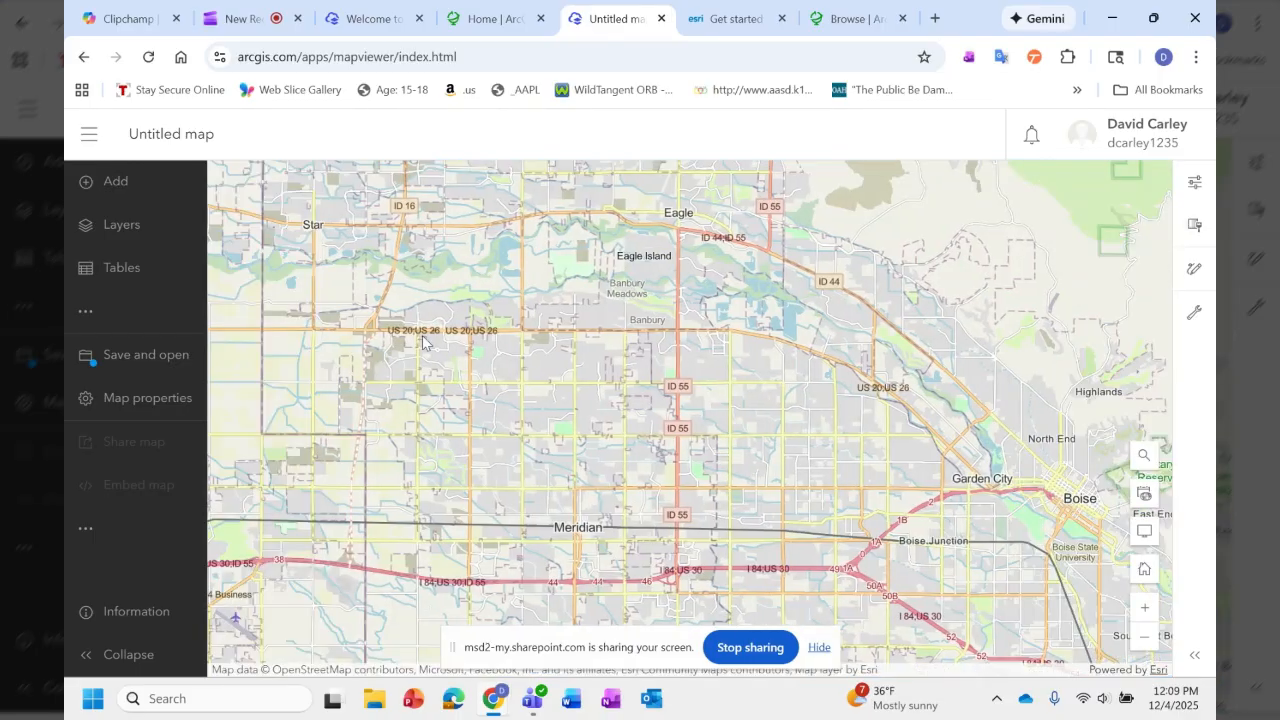
Examine the streets, parks and landmarks from Meridian through Garden City to downtown Boise at close range.
left_click_drag(423, 342, 375, 356)
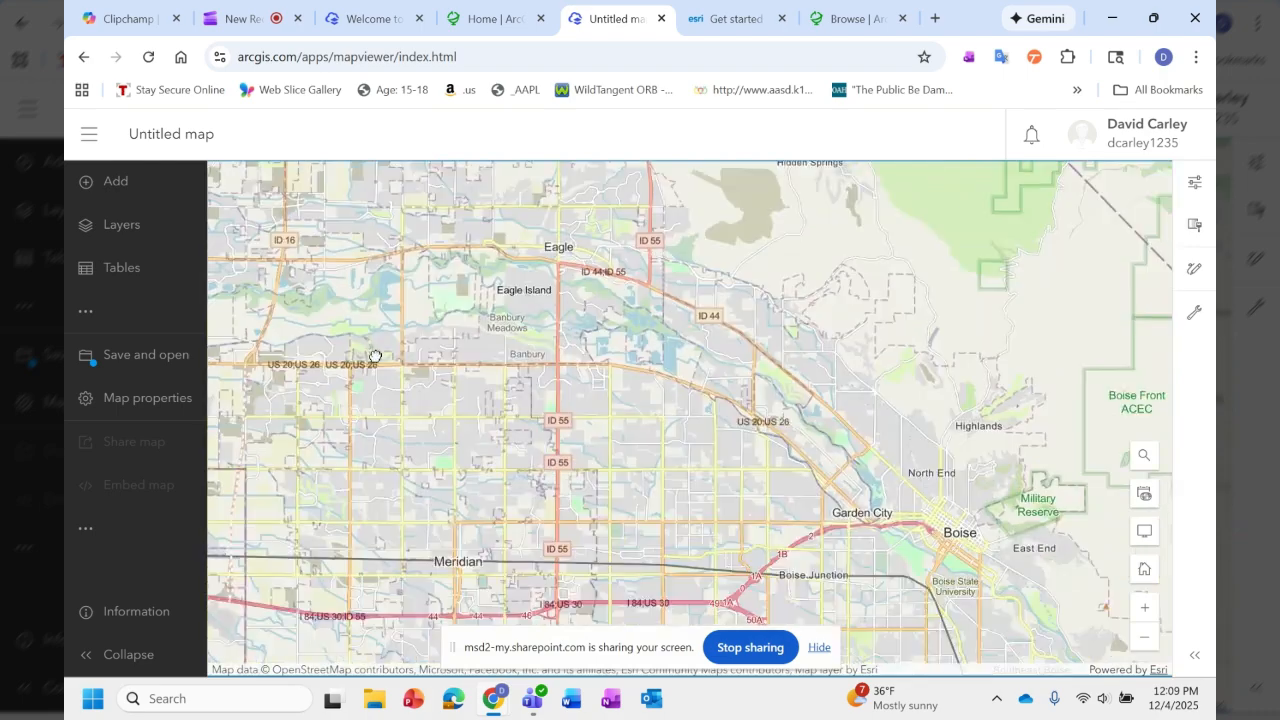
scroll(688, 365, "up", 2)
left_click_drag(595, 427, 502, 272)
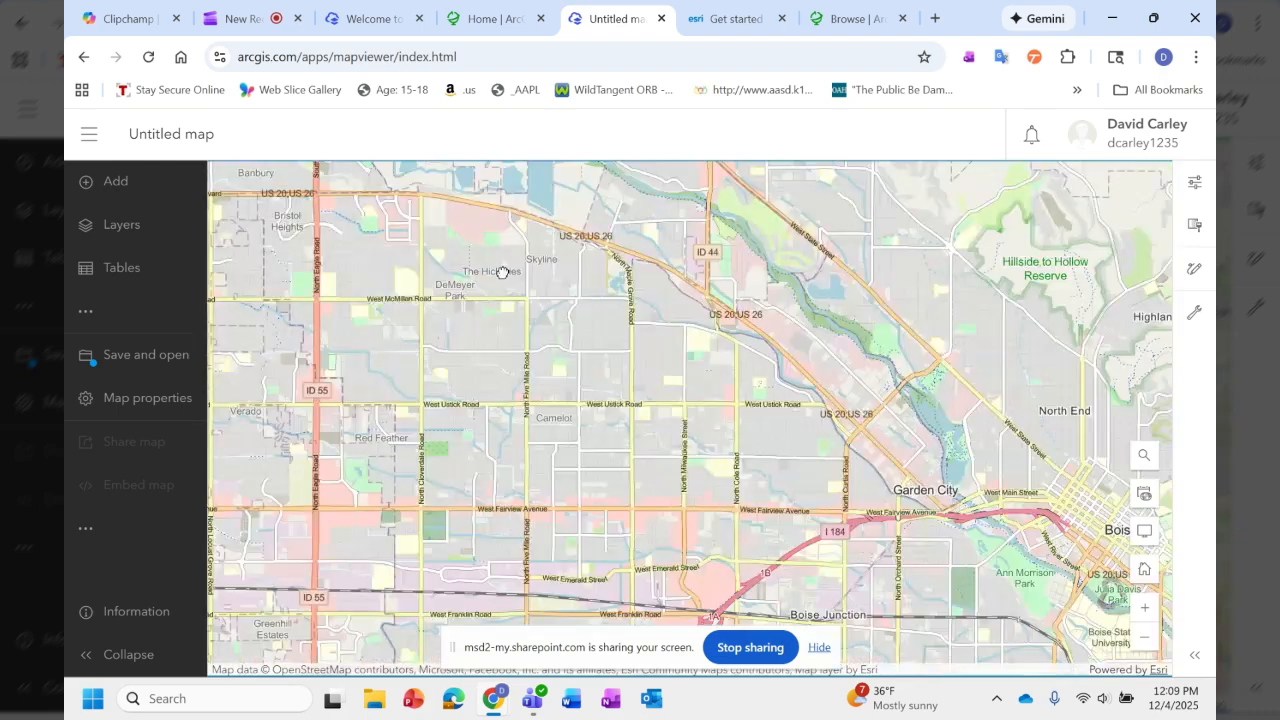
scroll(502, 272, "down", 2)
left_click_drag(727, 338, 575, 339)
scroll(575, 339, "up", 2)
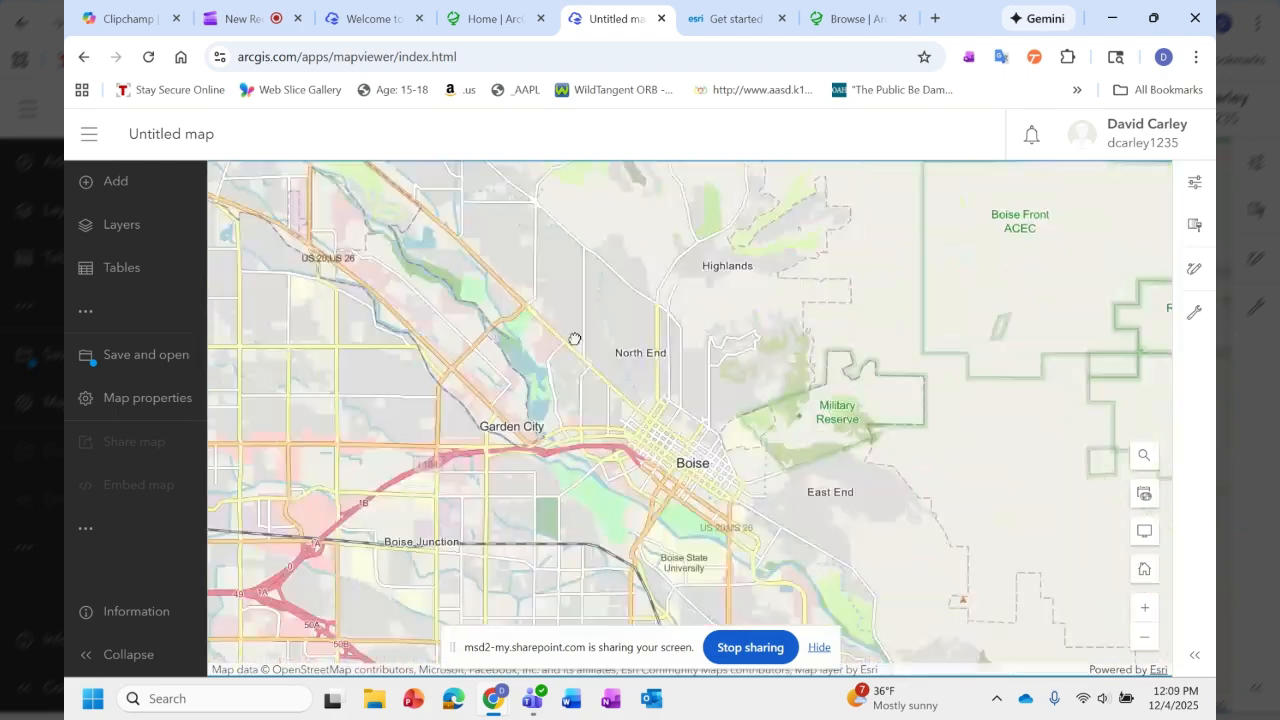
left_click_drag(668, 389, 563, 304)
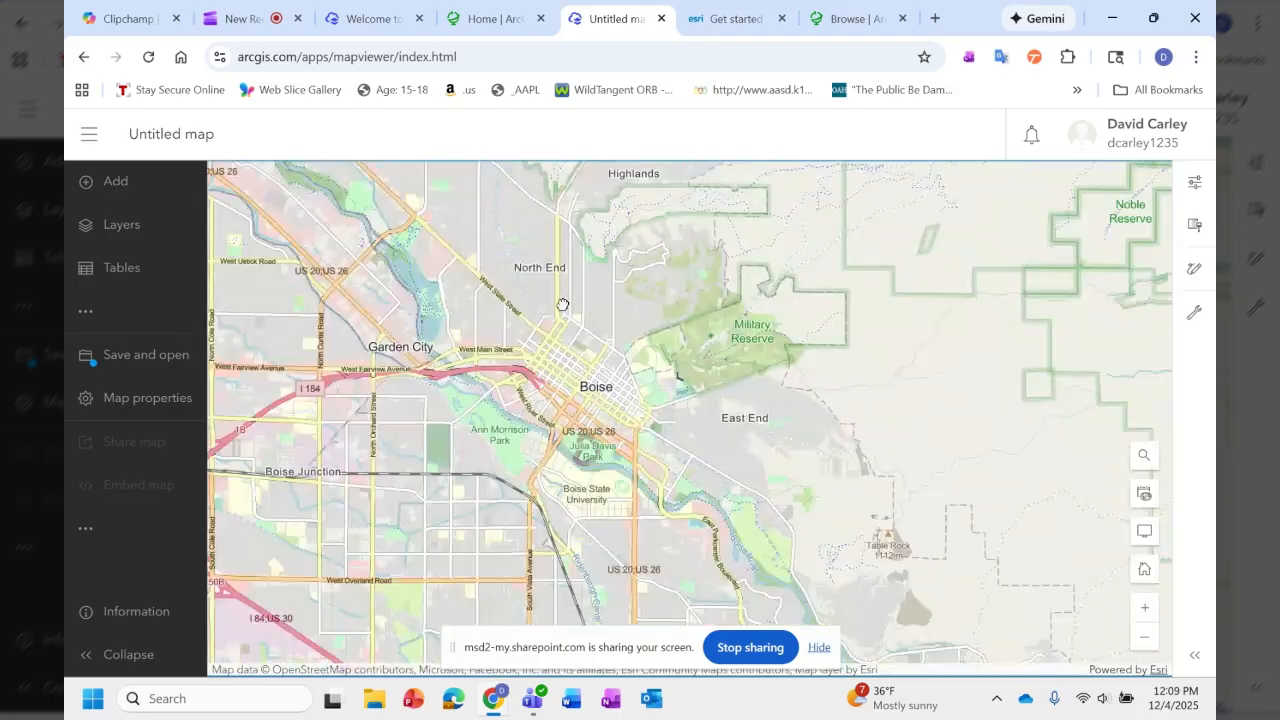
scroll(563, 304, "up", 2)
scroll(643, 270, "up", 2)
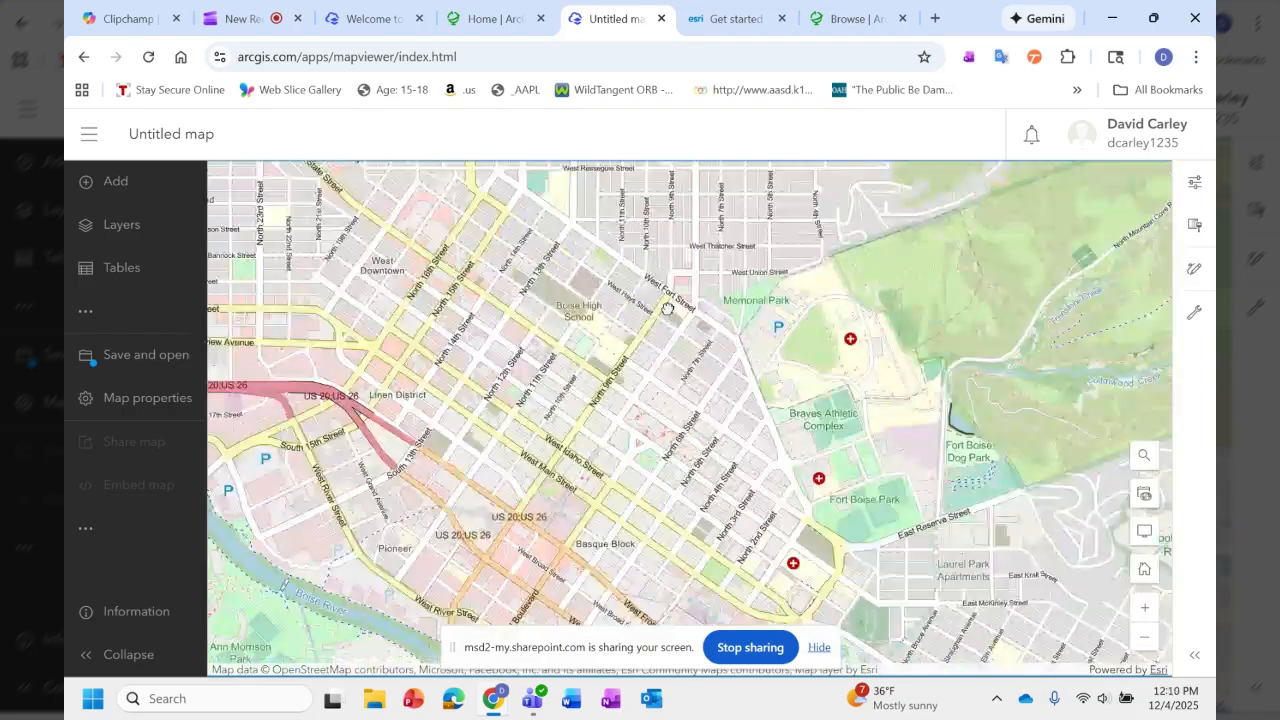
left_click_drag(668, 308, 767, 286)
left_click_drag(818, 430, 767, 430)
left_click_drag(727, 356, 721, 370)
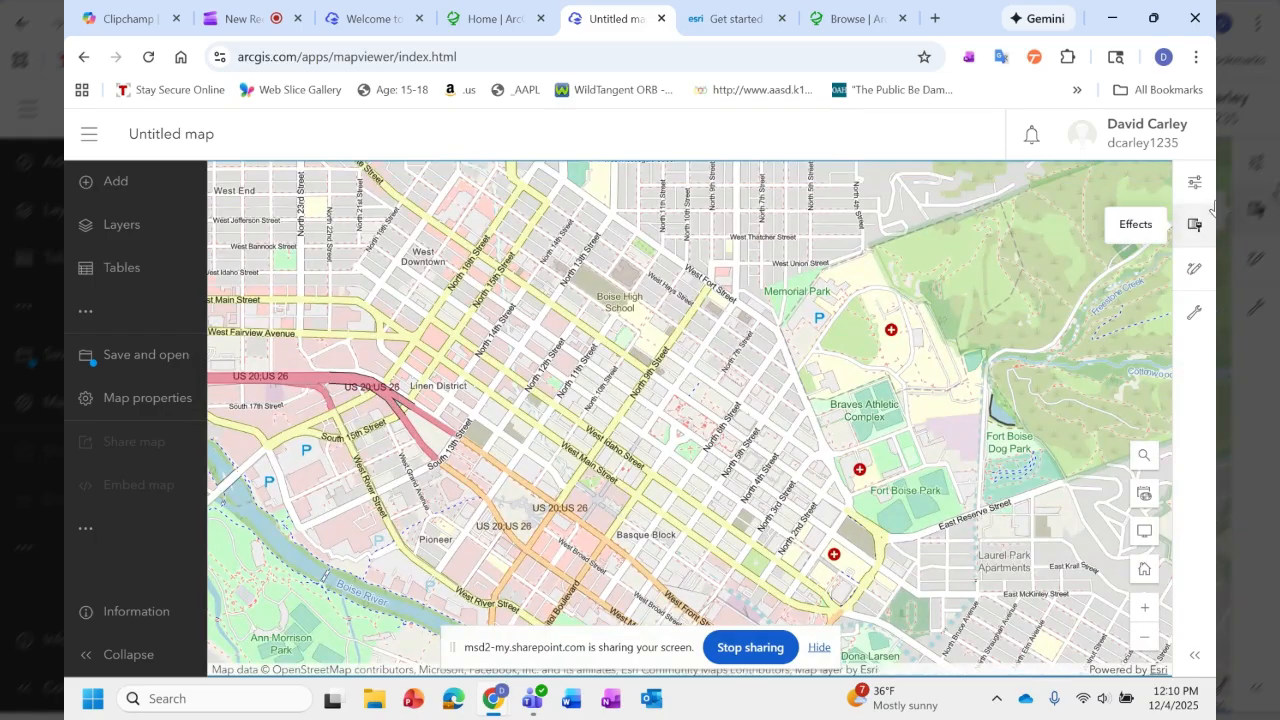
Start adding a layer to the map and set the source of the layer search to Living Atlas.
left_click(142, 226)
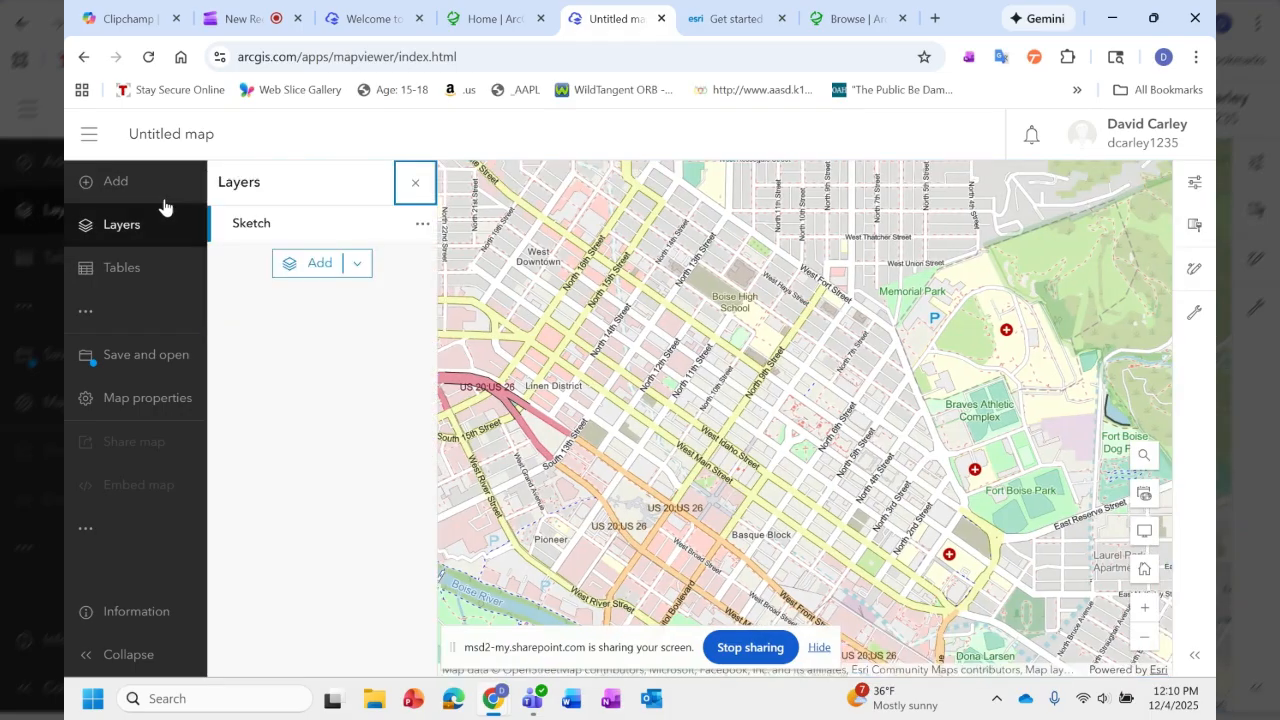
left_click(307, 232)
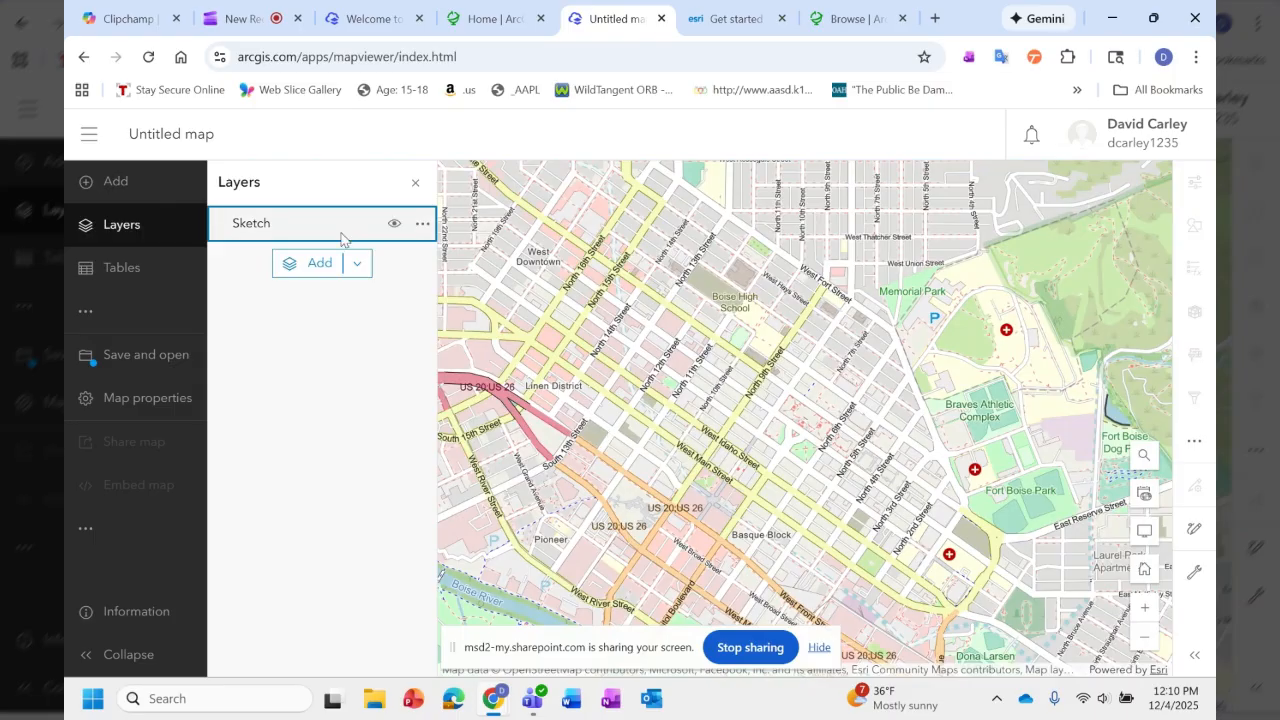
left_click(318, 264)
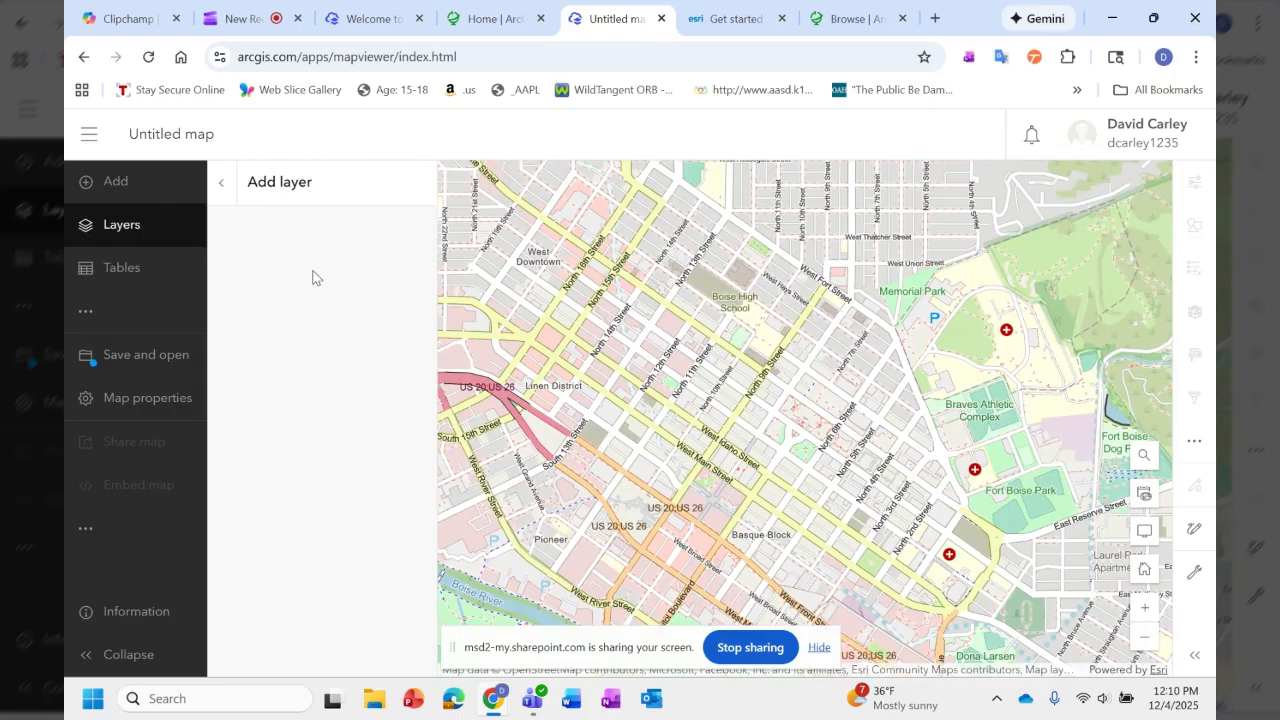
left_click(330, 228)
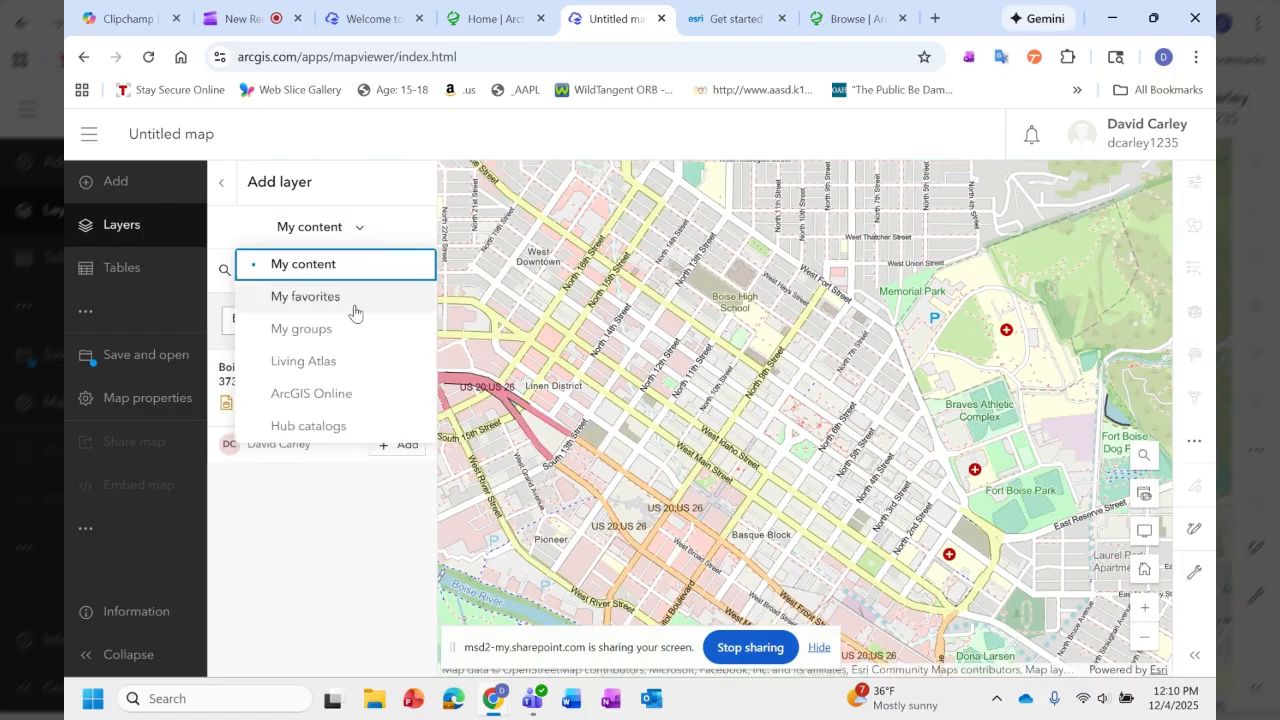
left_click(326, 364)
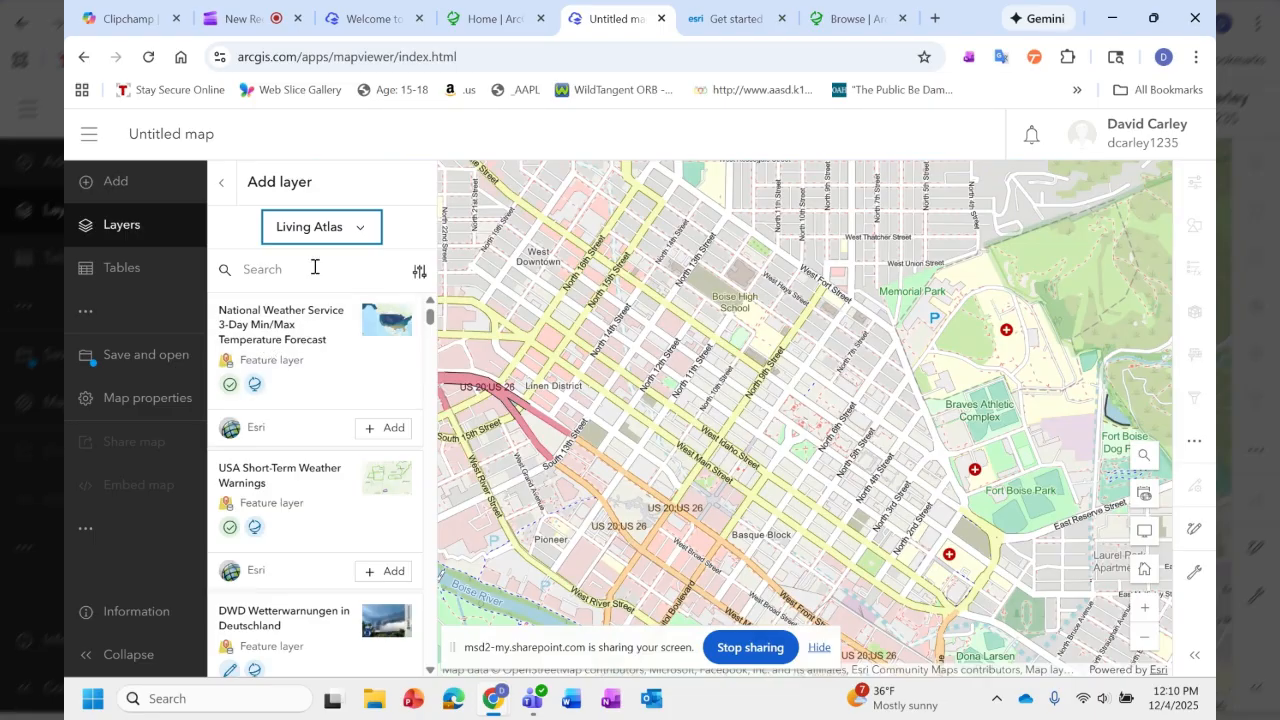
Restrict the Living Atlas results to content within the map area and close the refinement options.
left_click(420, 274)
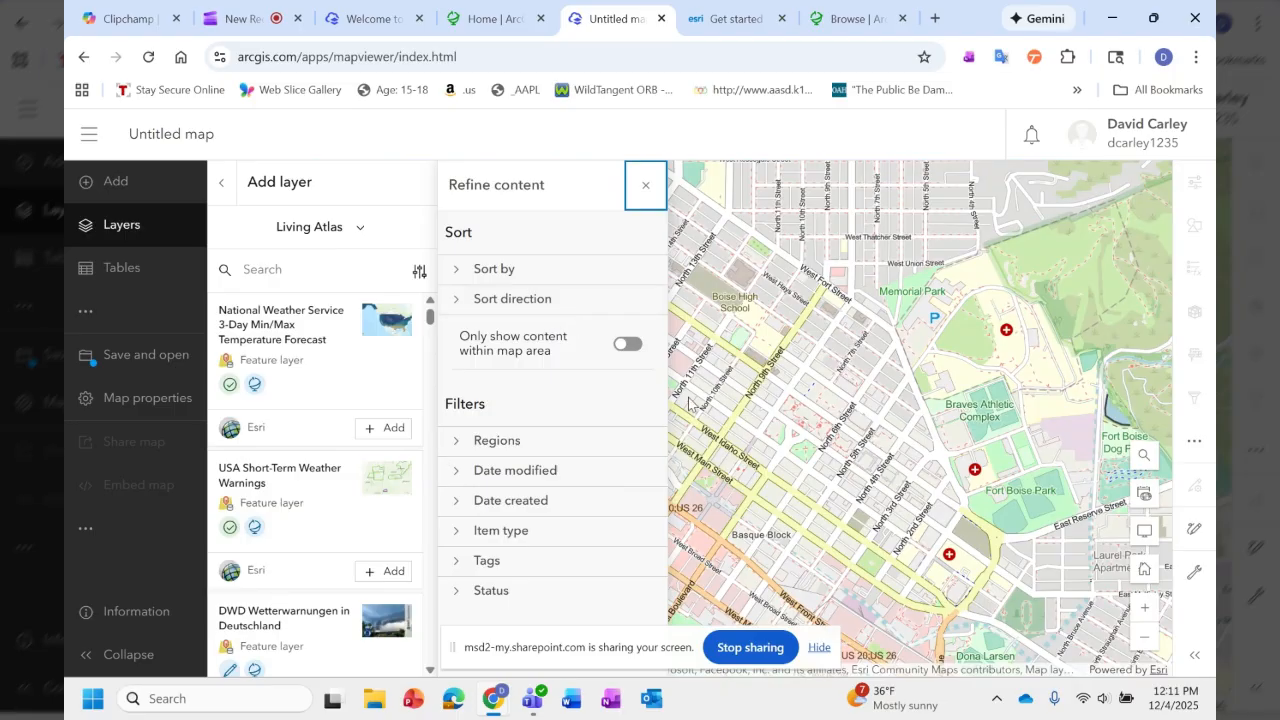
left_click(626, 344)
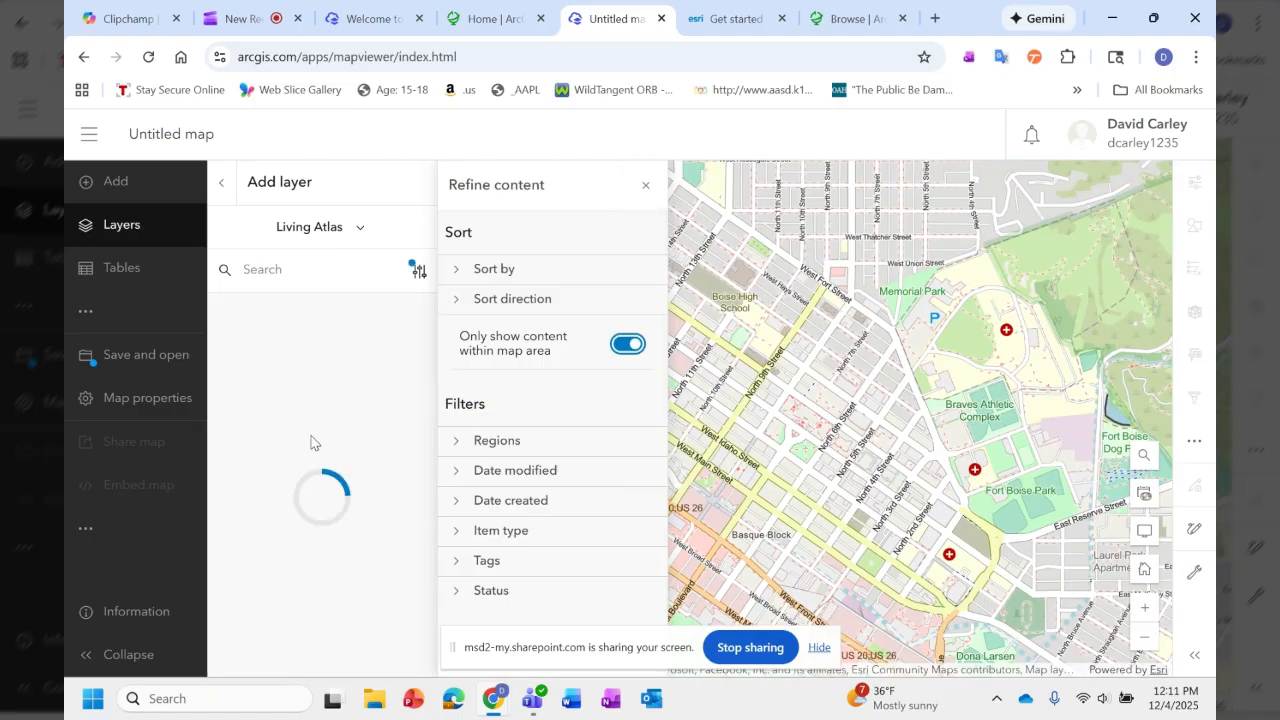
left_click(645, 185)
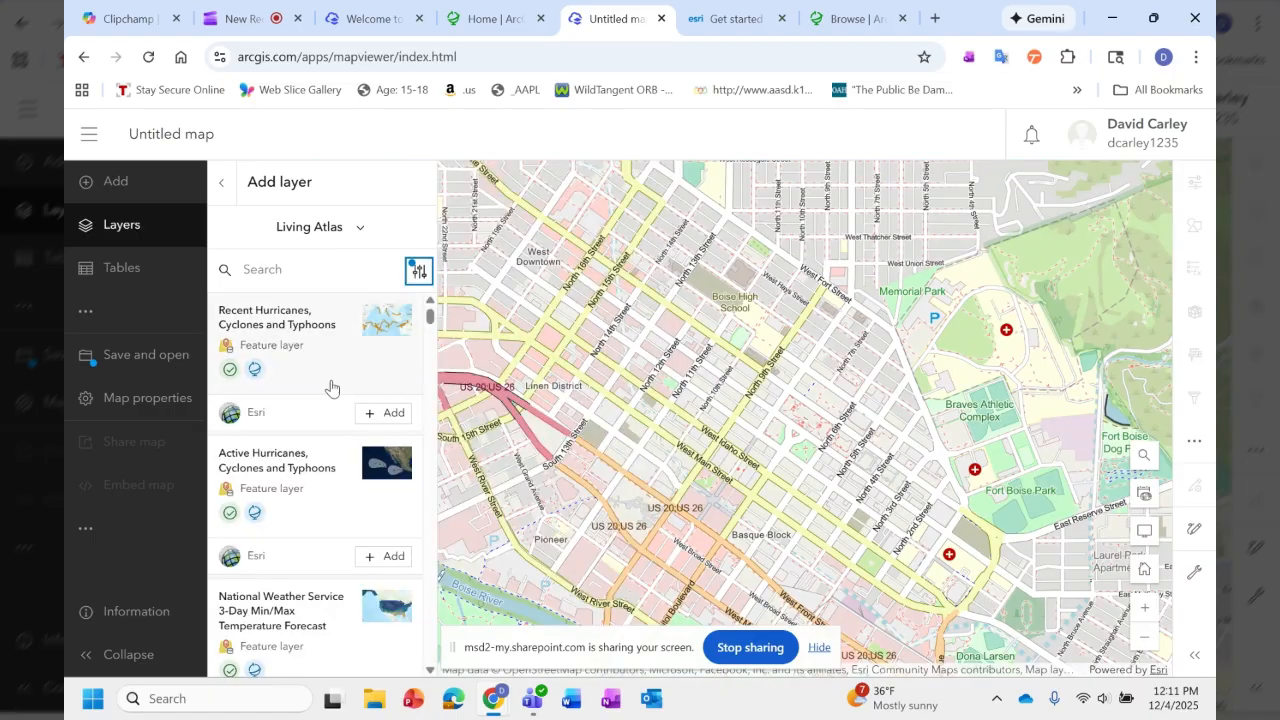
Browse the Living Atlas layers offered for the map area, from the weather layers to the wildfire and urban heat layers.
scroll(331, 388, "down", 3)
scroll(344, 380, "down", 1)
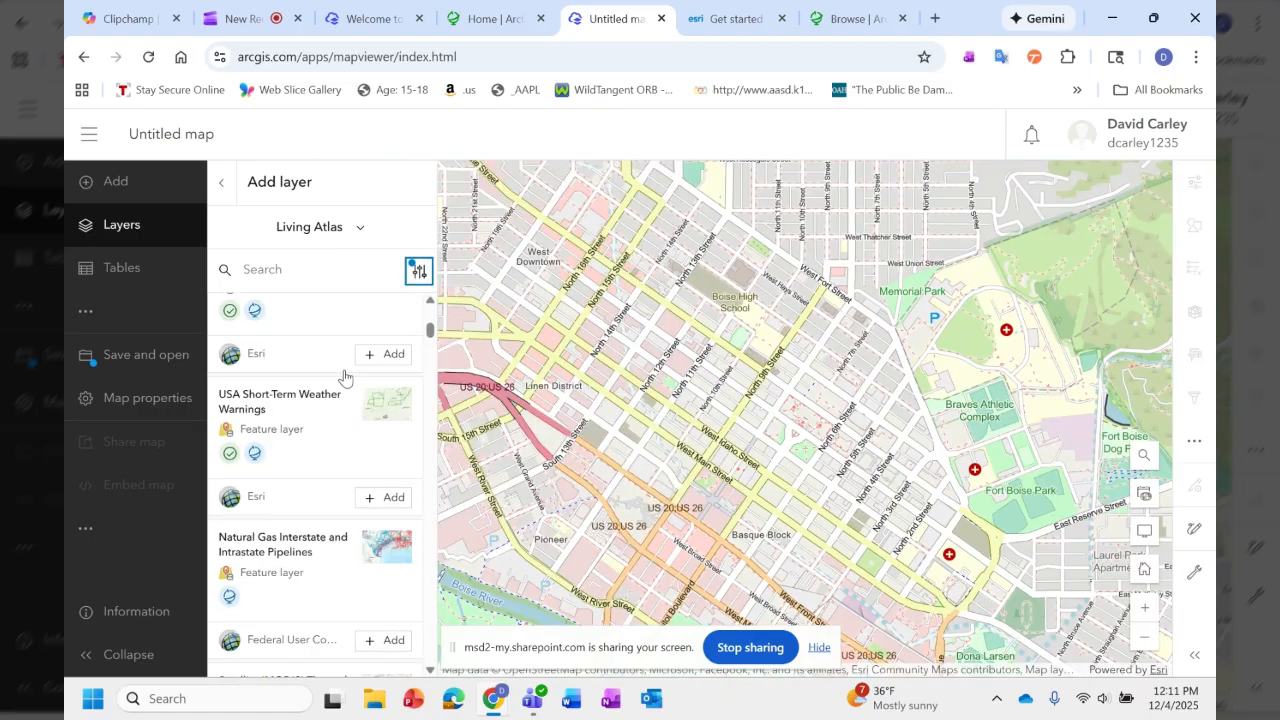
scroll(350, 376, "down", 2)
scroll(340, 388, "down", 2)
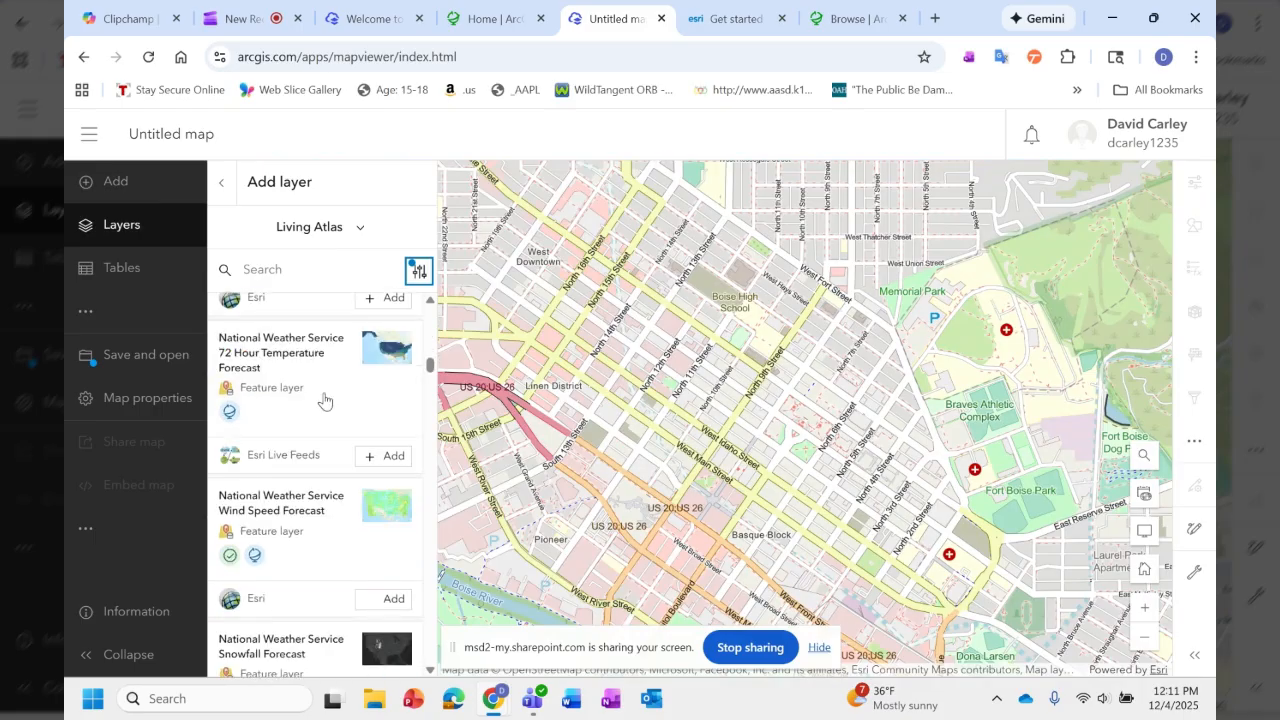
scroll(325, 400, "down", 4)
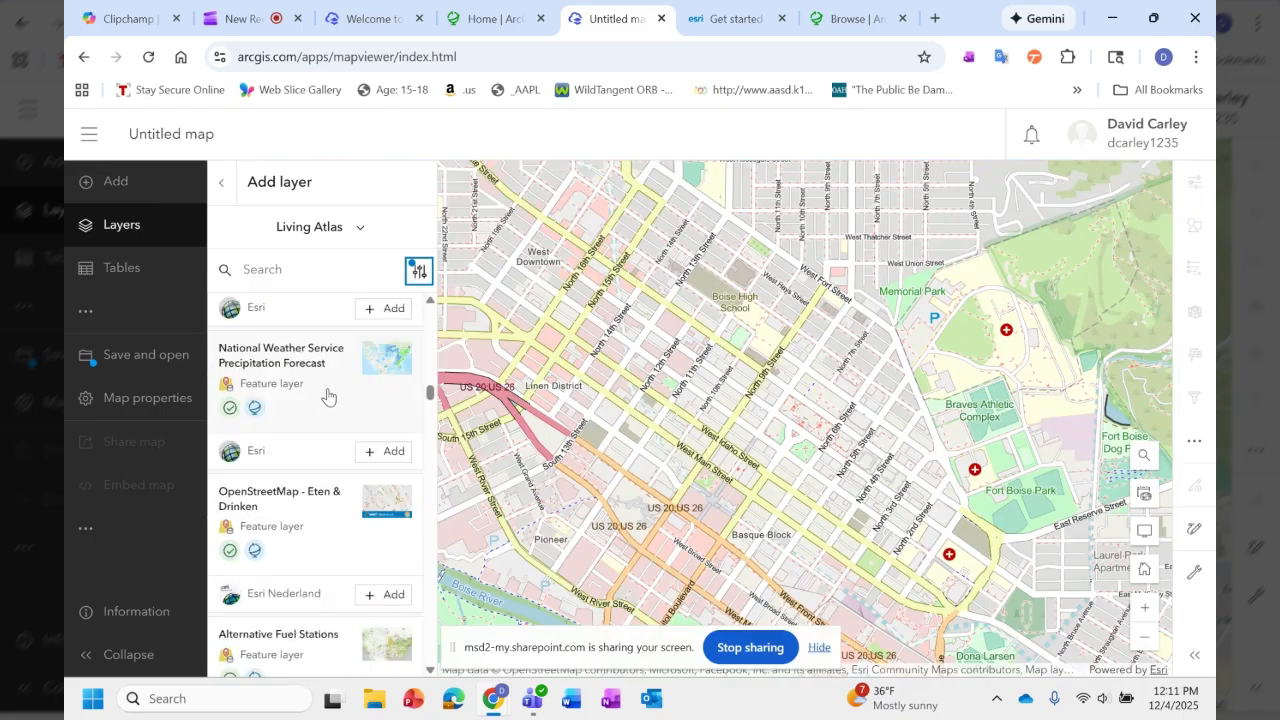
scroll(328, 396, "down", 4)
scroll(328, 396, "down", 4)
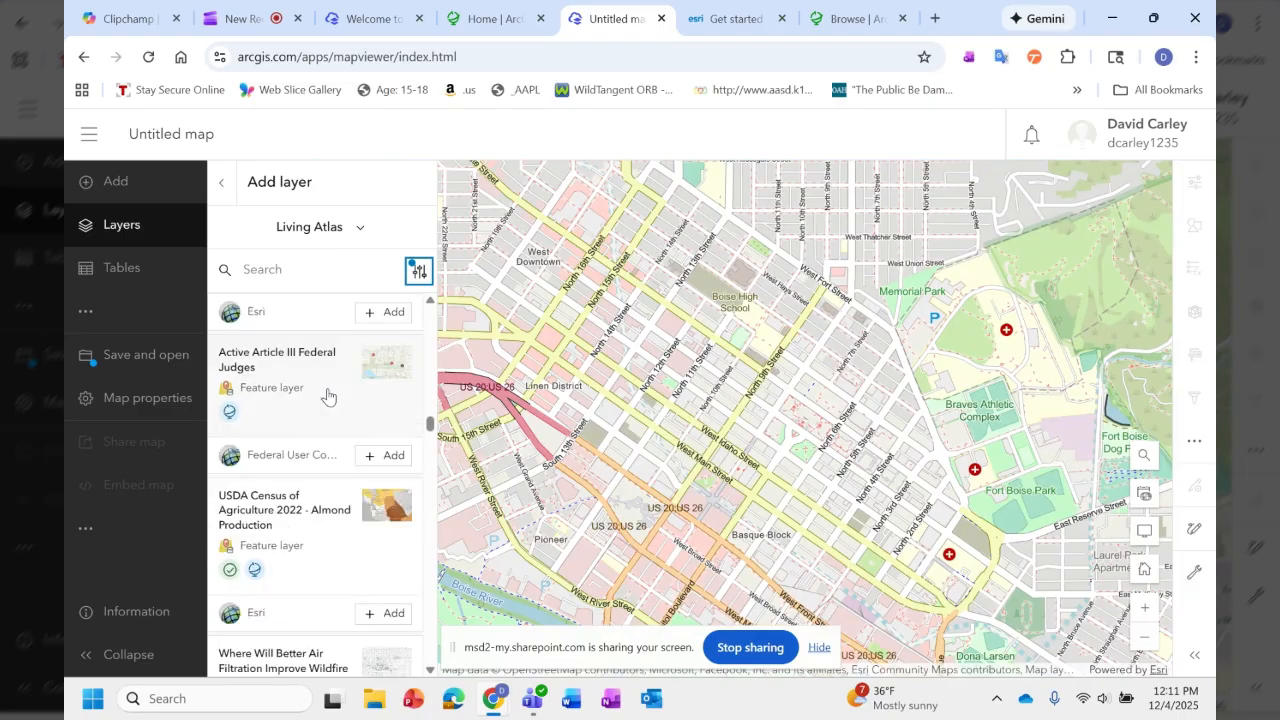
scroll(328, 396, "down", 4)
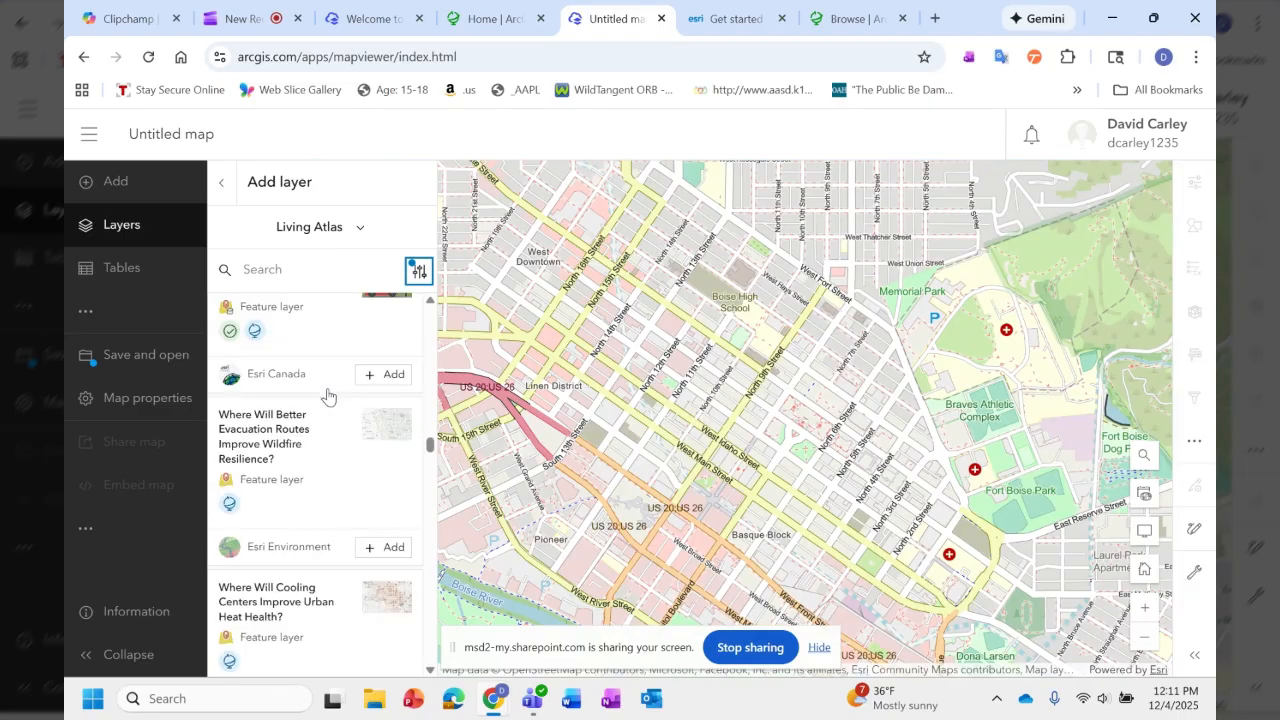
scroll(328, 396, "up", 2)
scroll(327, 393, "down", 3)
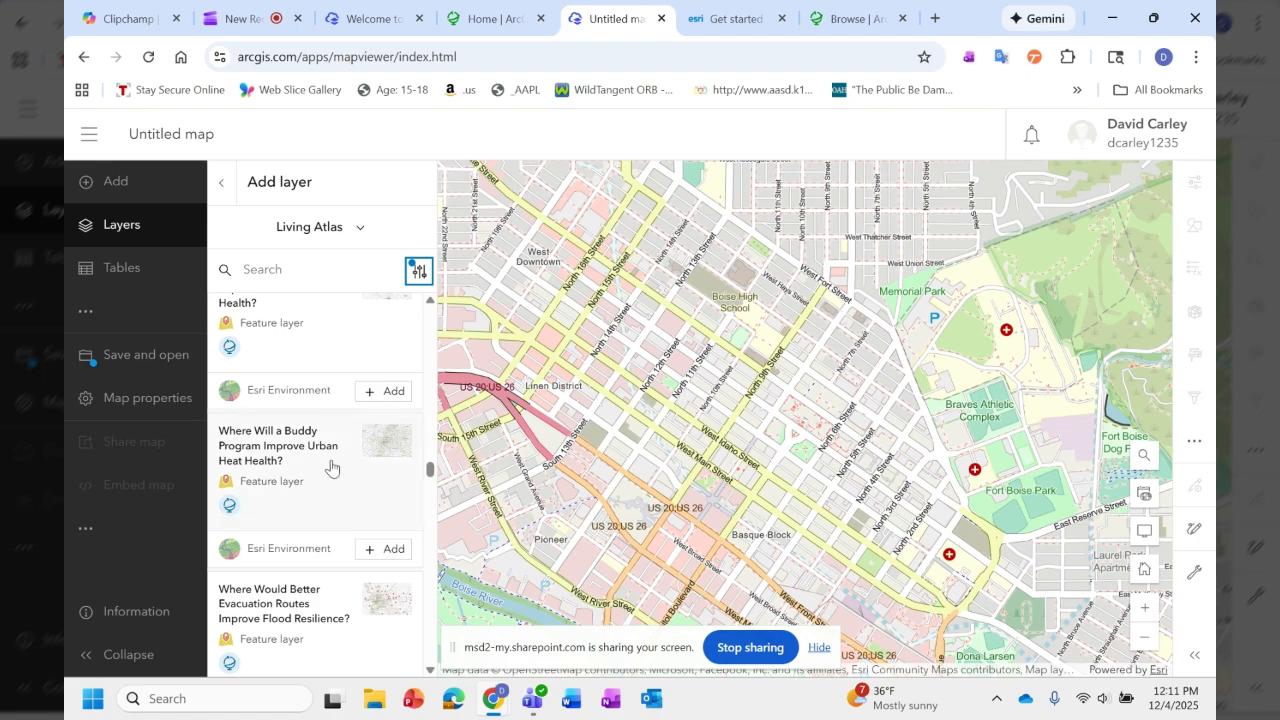
Add the layer "Where Will Tree Planting Improve Urban Heat Health?" to the map and close the layer list.
scroll(331, 468, "up", 1)
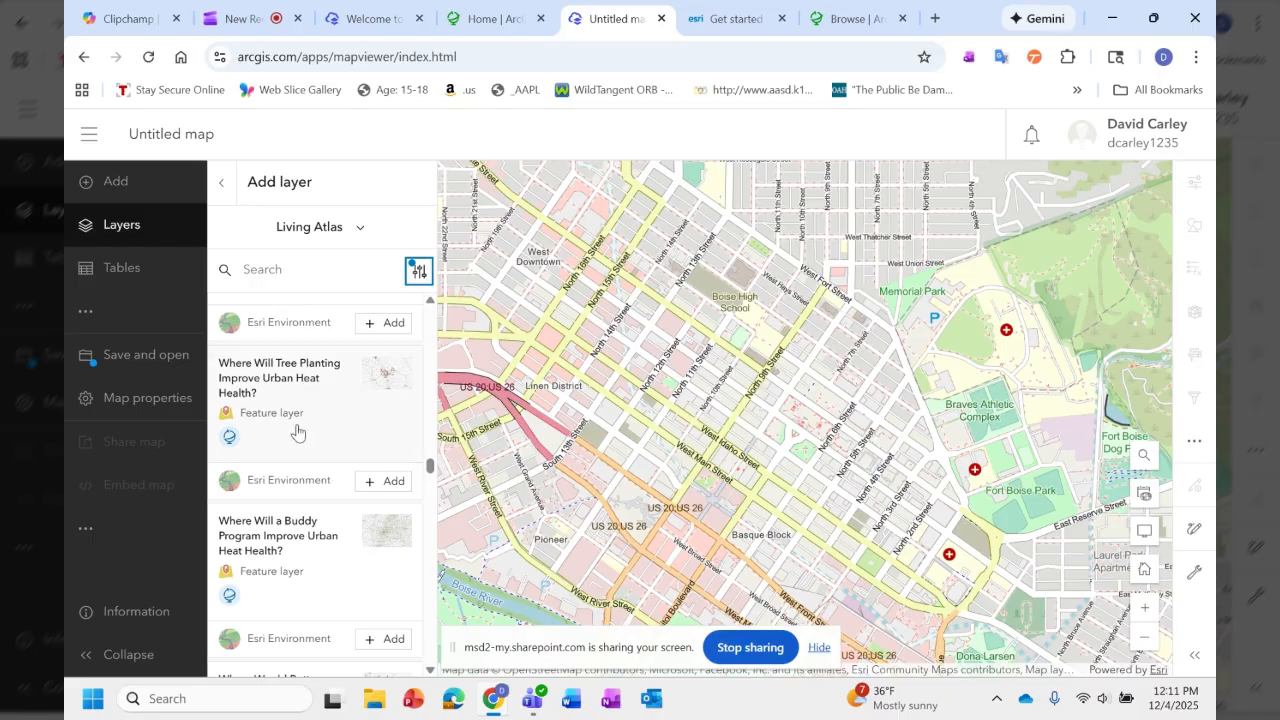
scroll(361, 438, "up", 1)
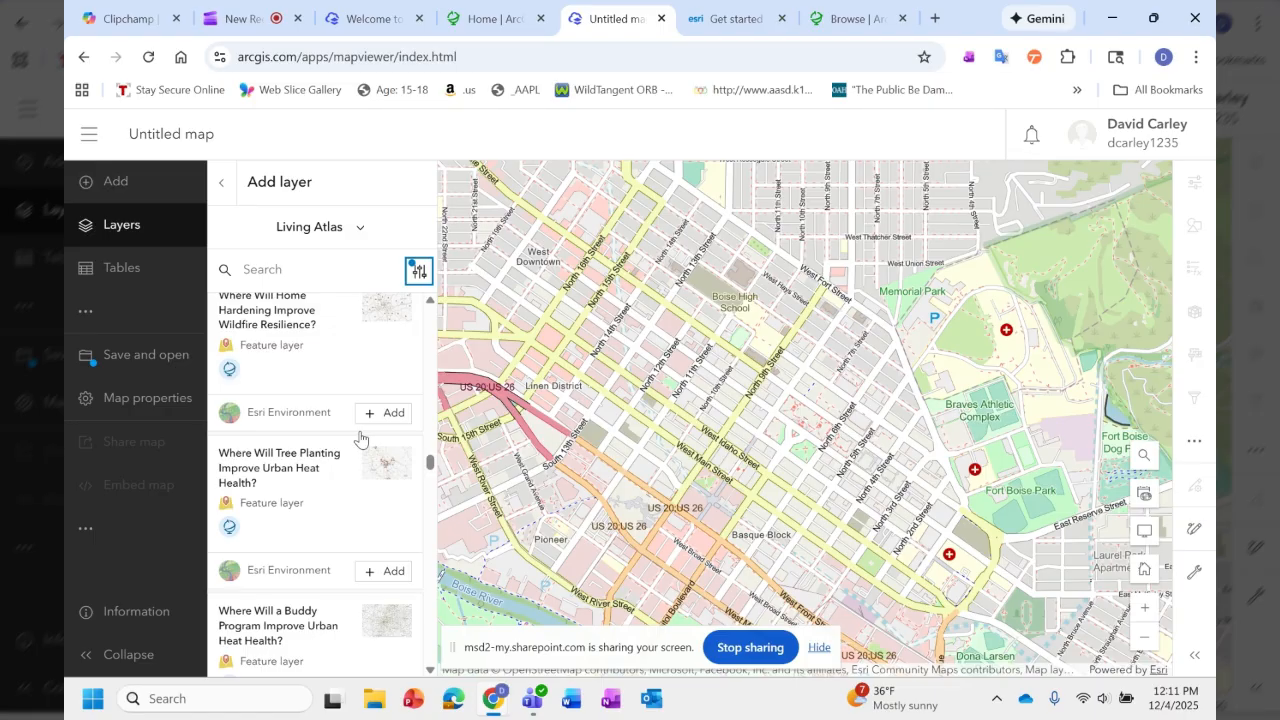
left_click(386, 578)
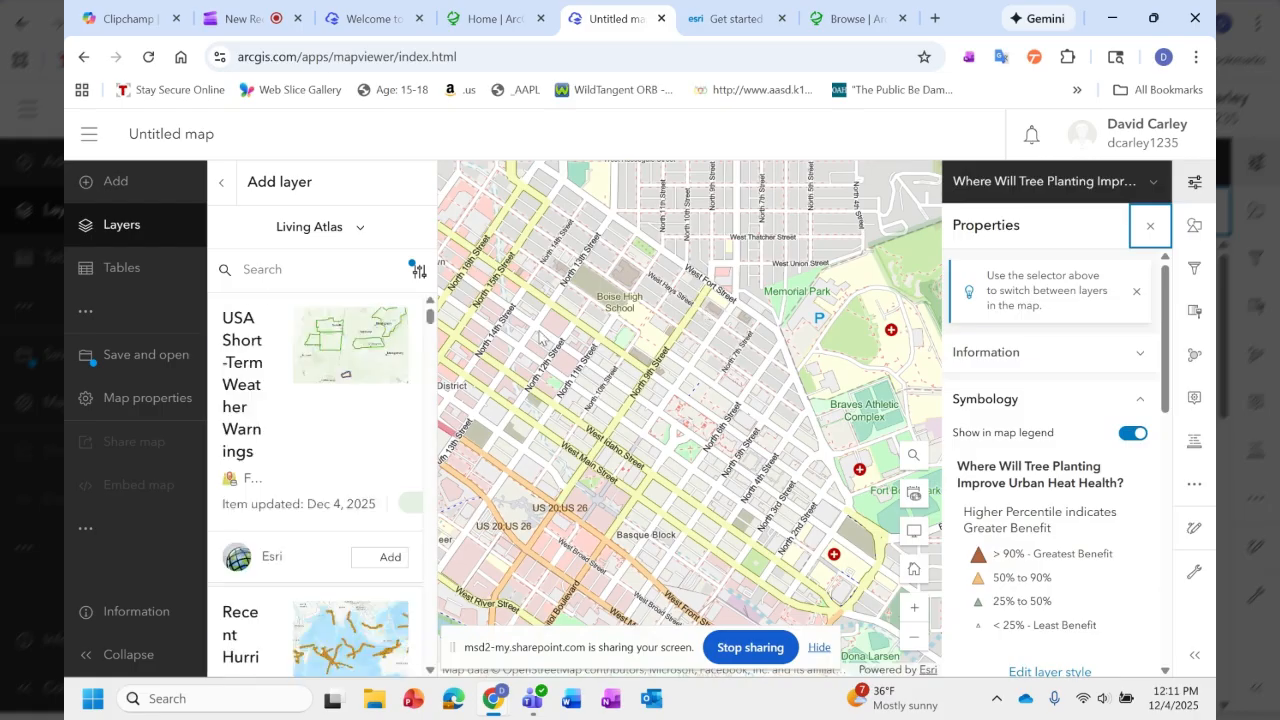
left_click(219, 185)
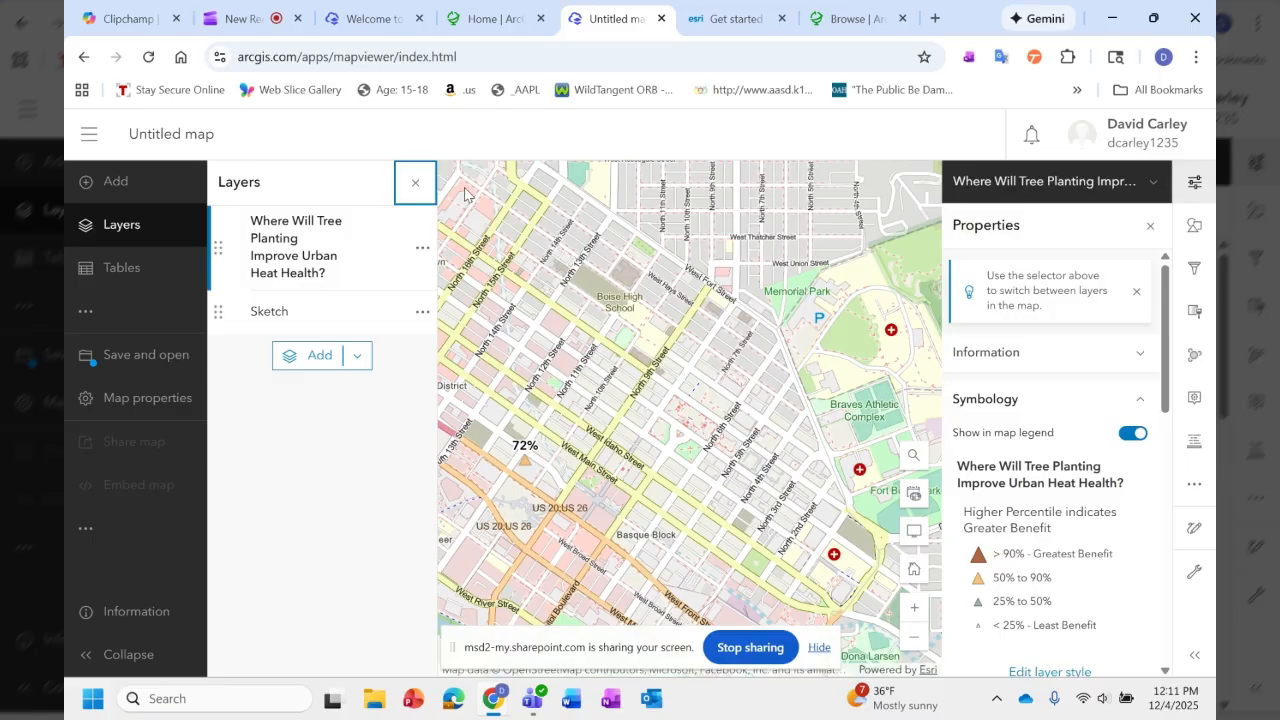
left_click(413, 184)
Examine the tree planting benefit markers across Boise, from Garden City and Southeast Boise back to downtown.
scroll(682, 320, "down", 1)
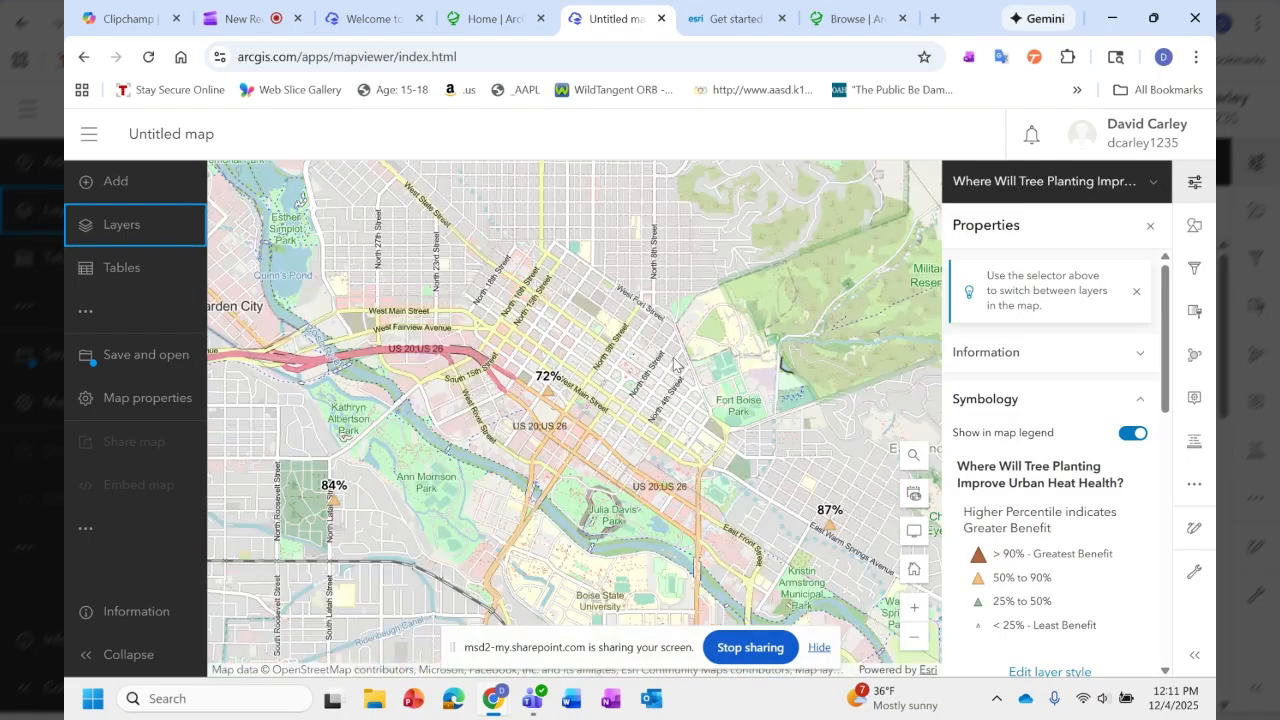
scroll(676, 360, "down", 1)
left_click_drag(678, 353, 682, 321)
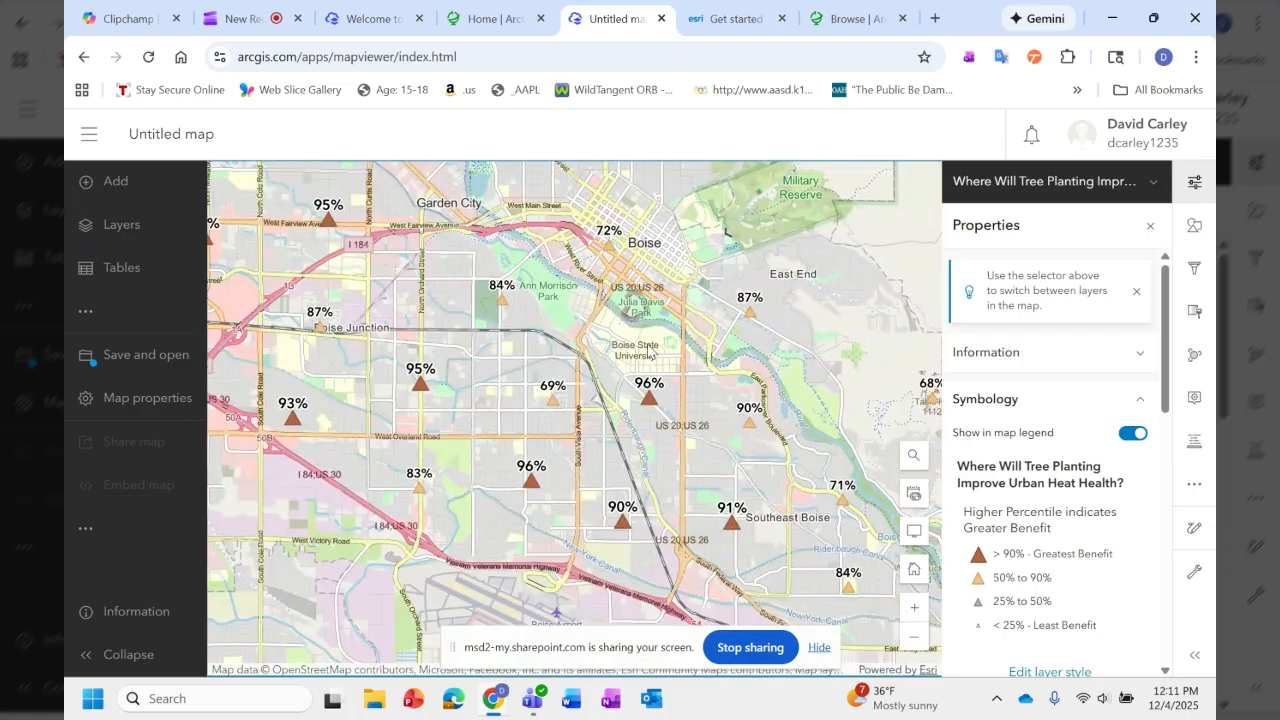
left_click_drag(649, 350, 784, 385)
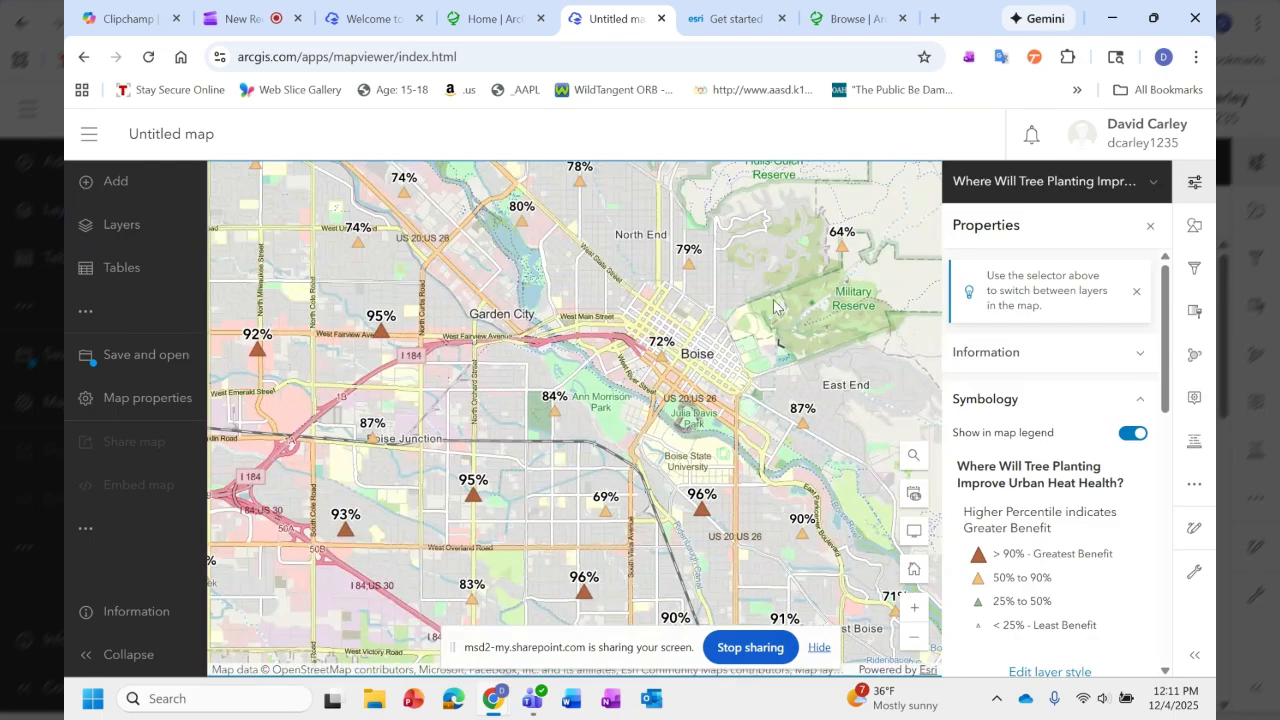
scroll(722, 362, "up", 1)
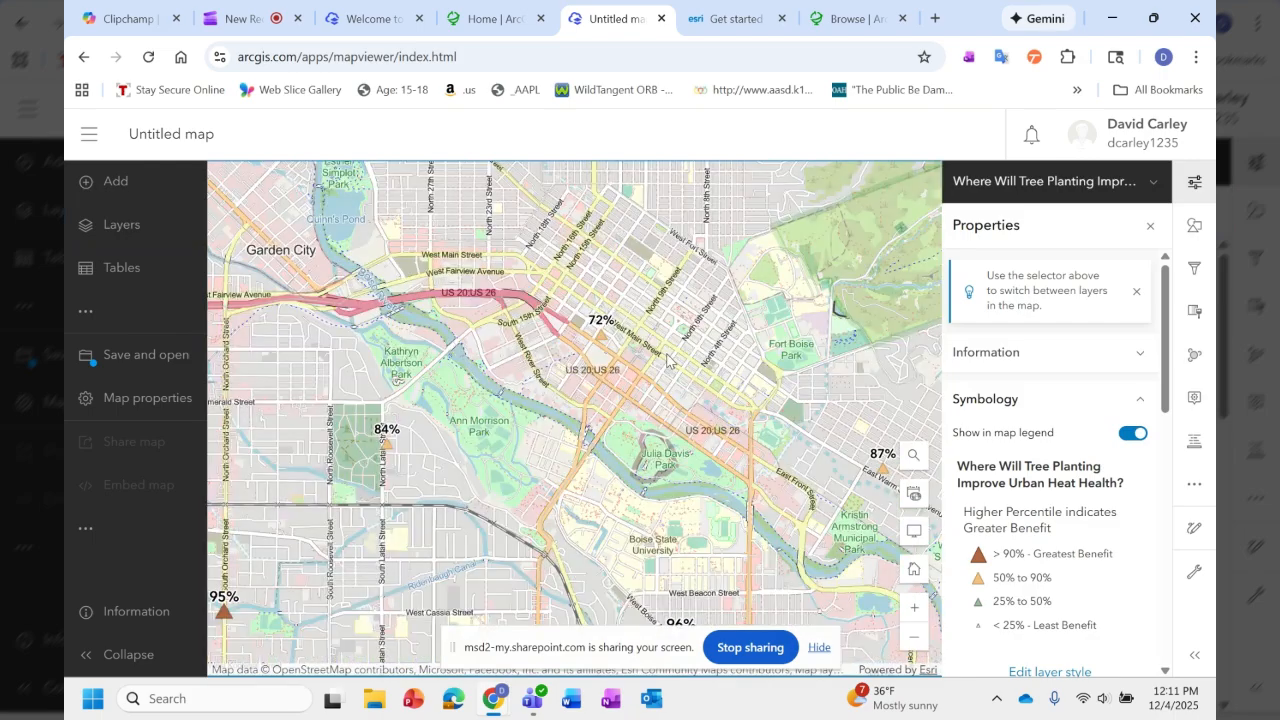
scroll(668, 360, "up", 1)
left_click_drag(658, 272, 656, 295)
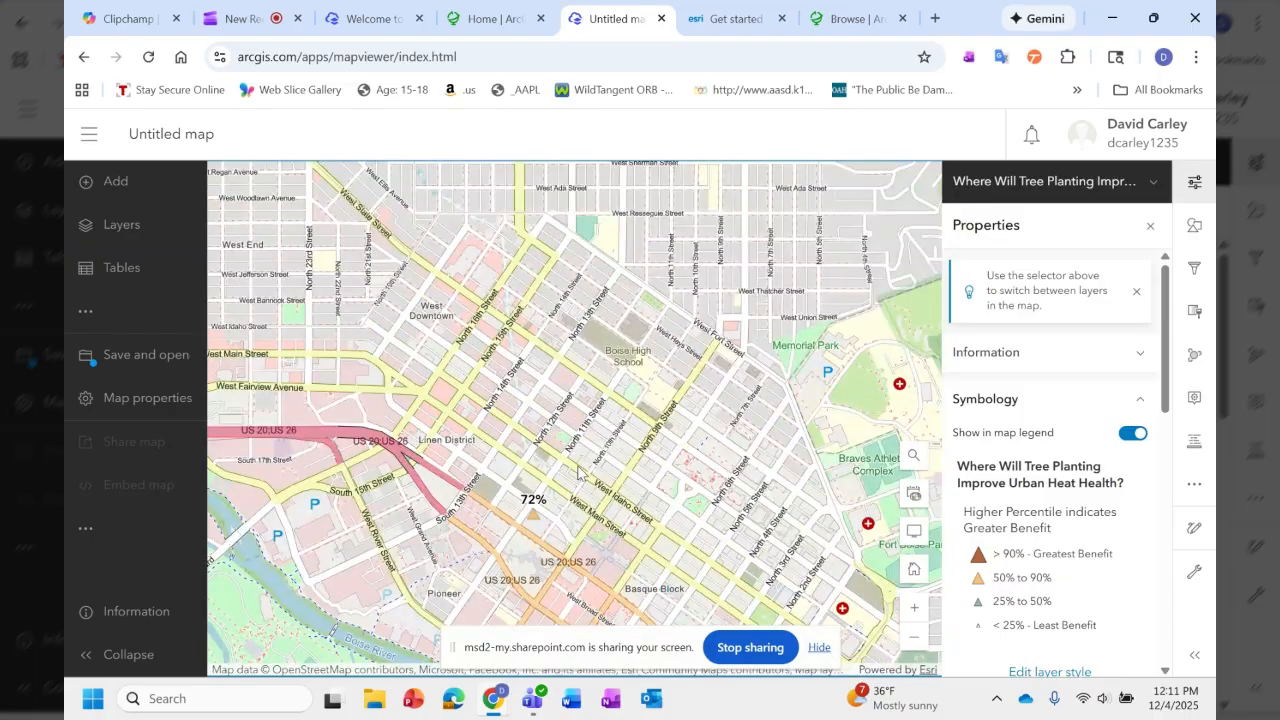
Open the downtown Boise tree planting marker's details, read the Tree Planting Index and population sentence, and close them.
left_click_drag(537, 519, 522, 467)
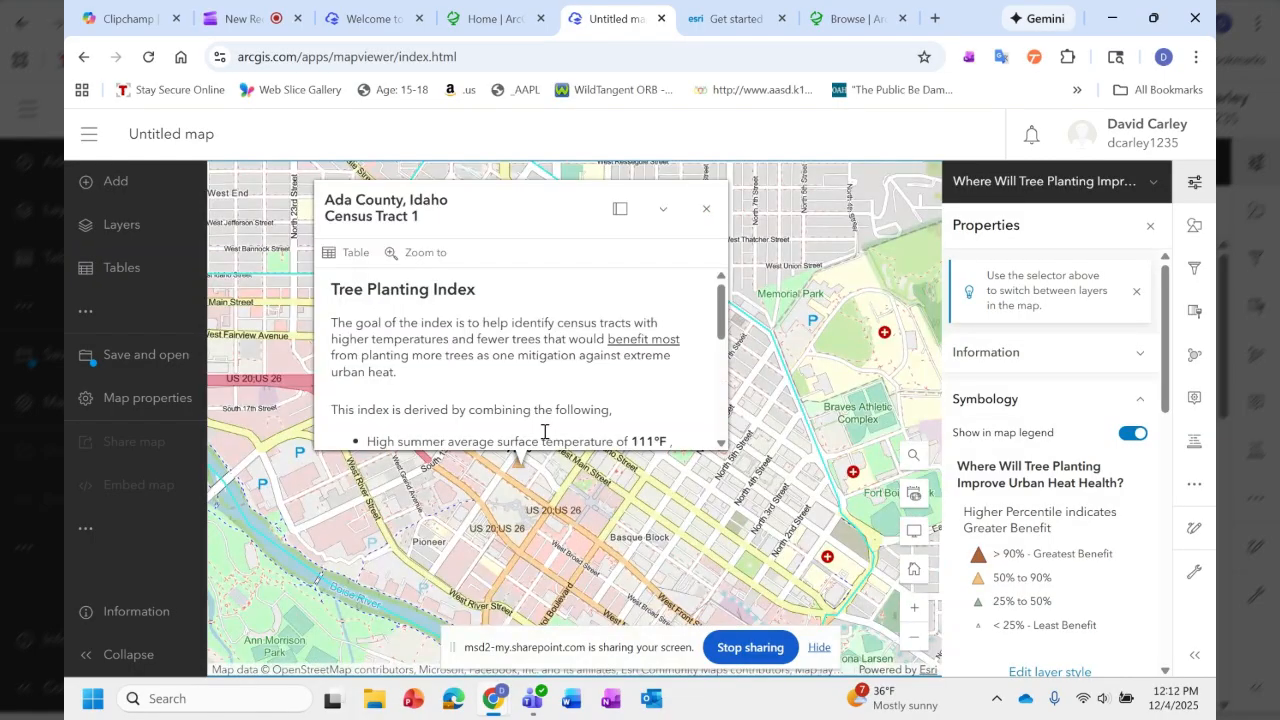
scroll(520, 390, "down", 3)
scroll(498, 342, "up", 2)
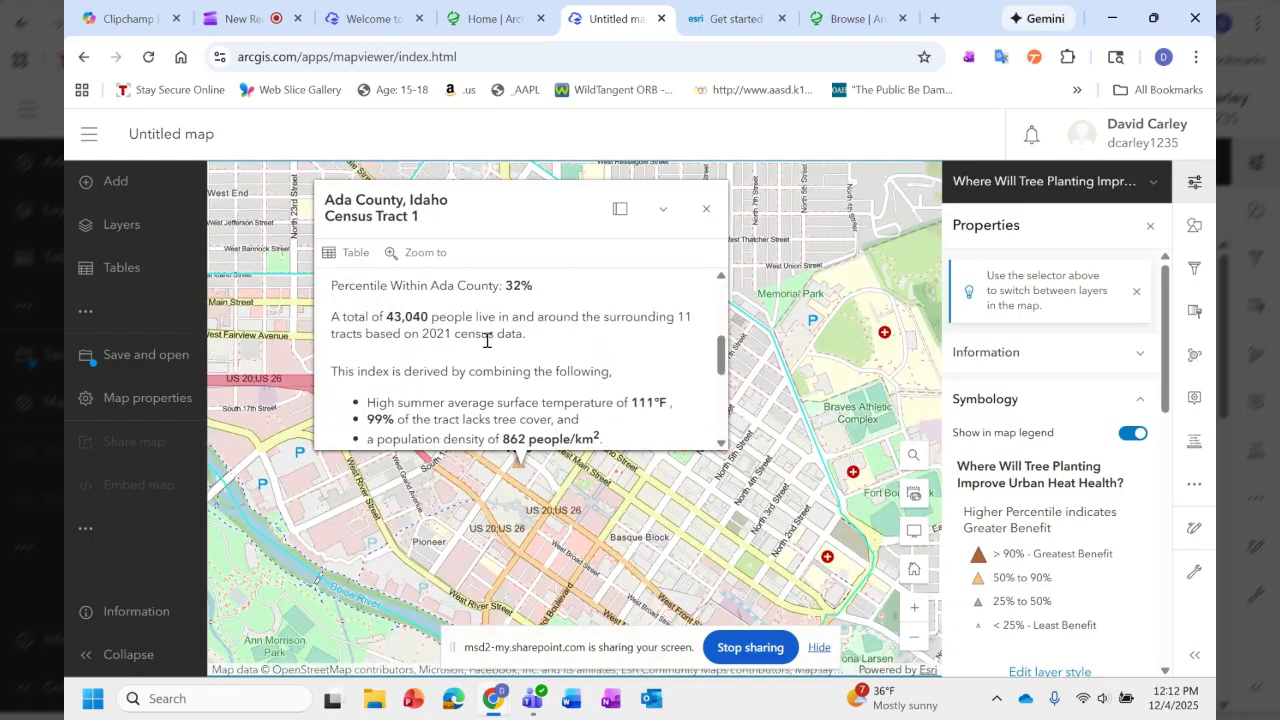
left_click_drag(331, 317, 525, 334)
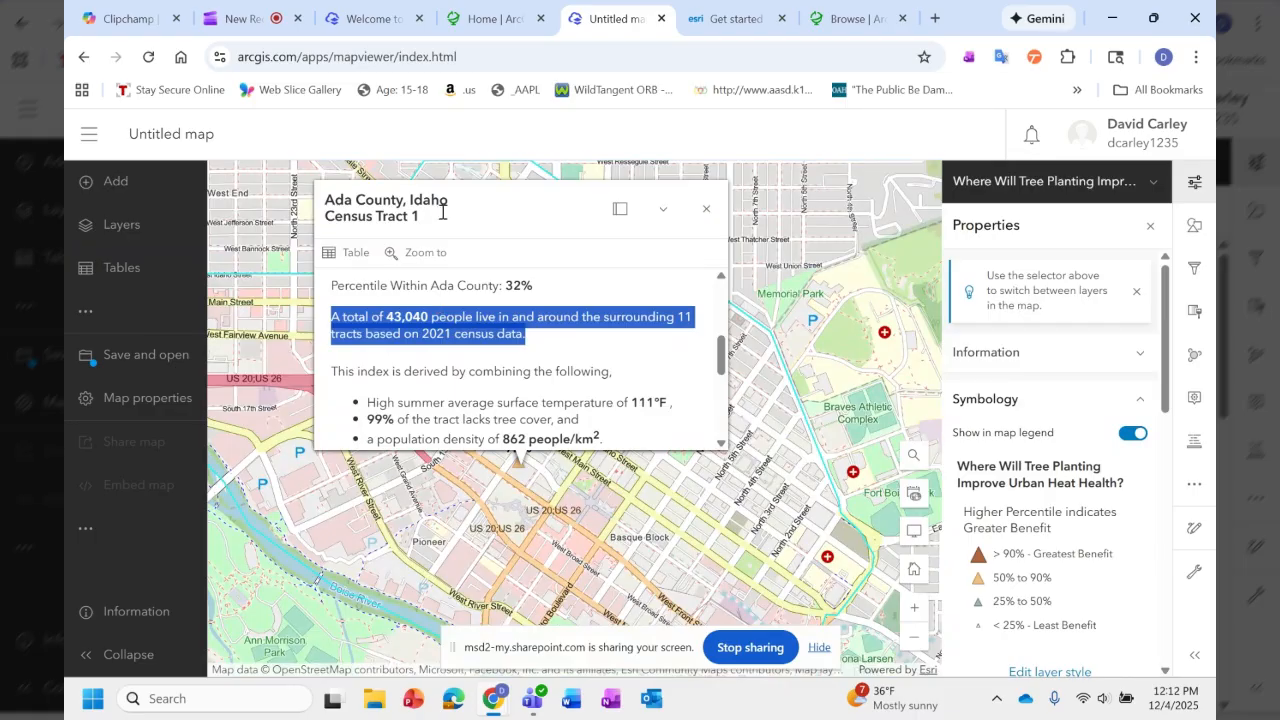
left_click(706, 209)
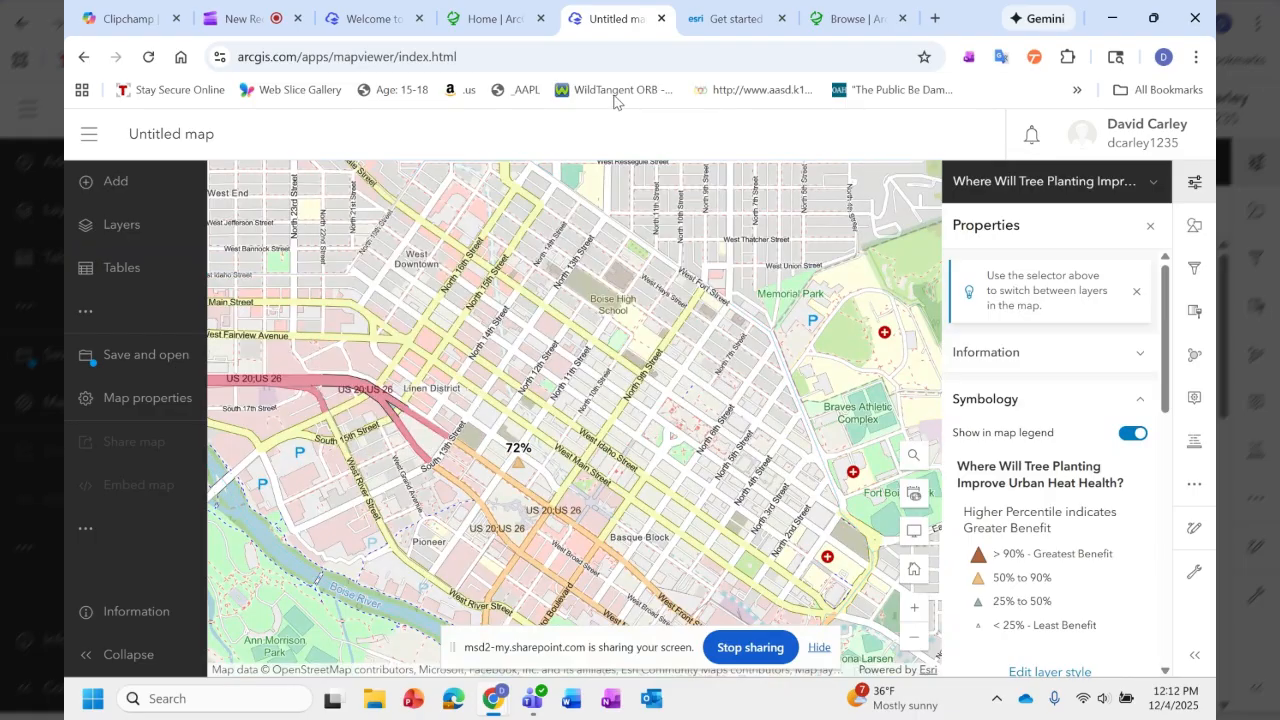
Compare the downtown marker with the surrounding tree planting markers in the North End, East End and Military Reserve.
scroll(576, 401, "down", 1)
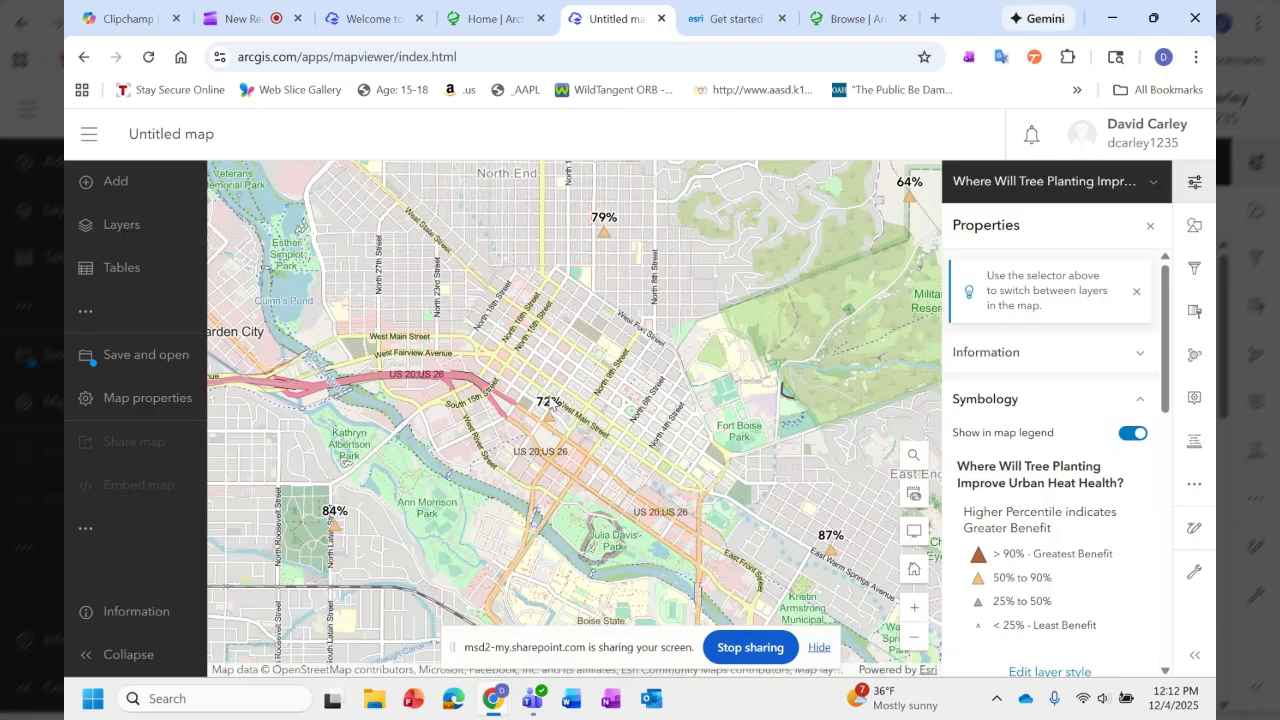
left_click_drag(624, 408, 588, 508)
scroll(588, 508, "down", 2)
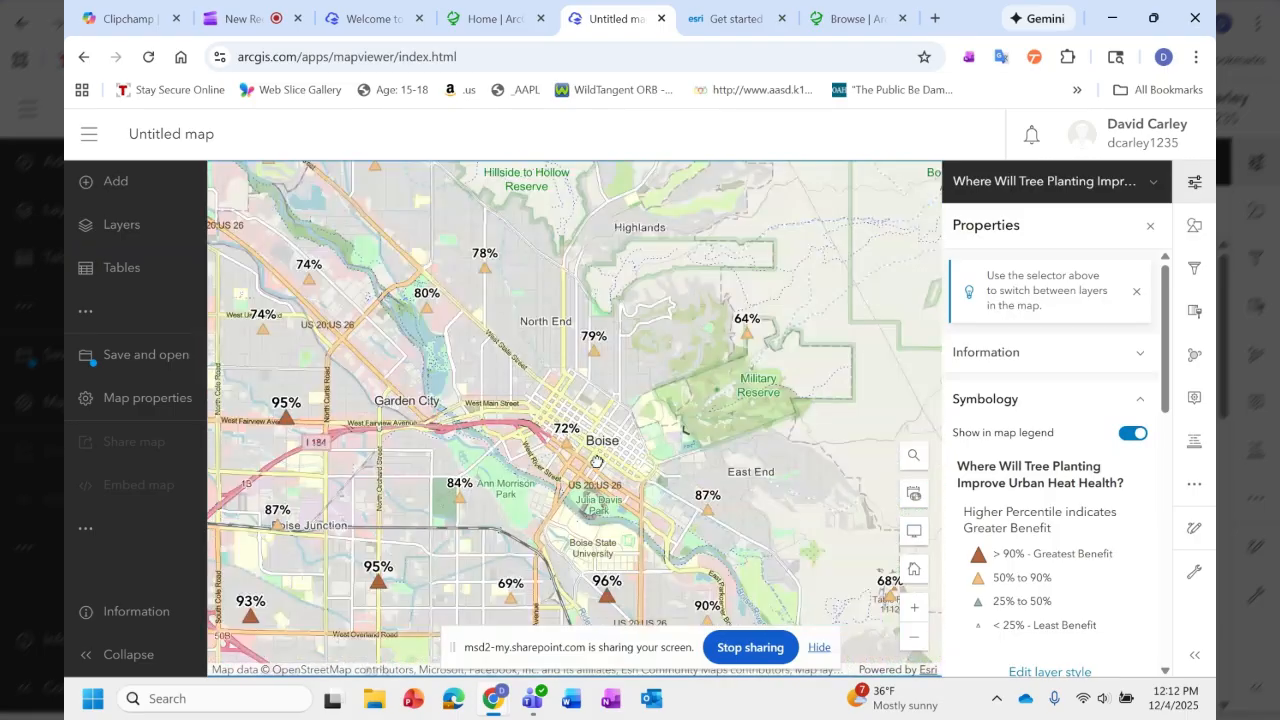
scroll(596, 462, "up", 2)
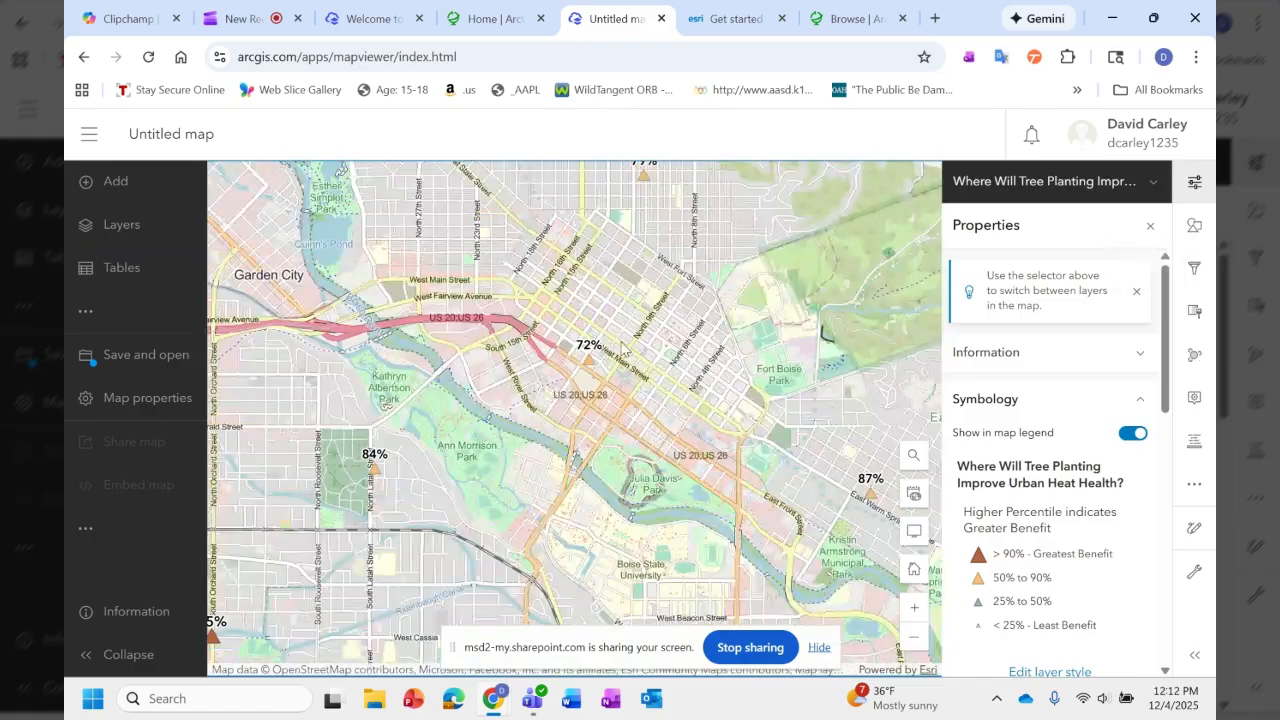
left_click_drag(603, 397, 588, 405)
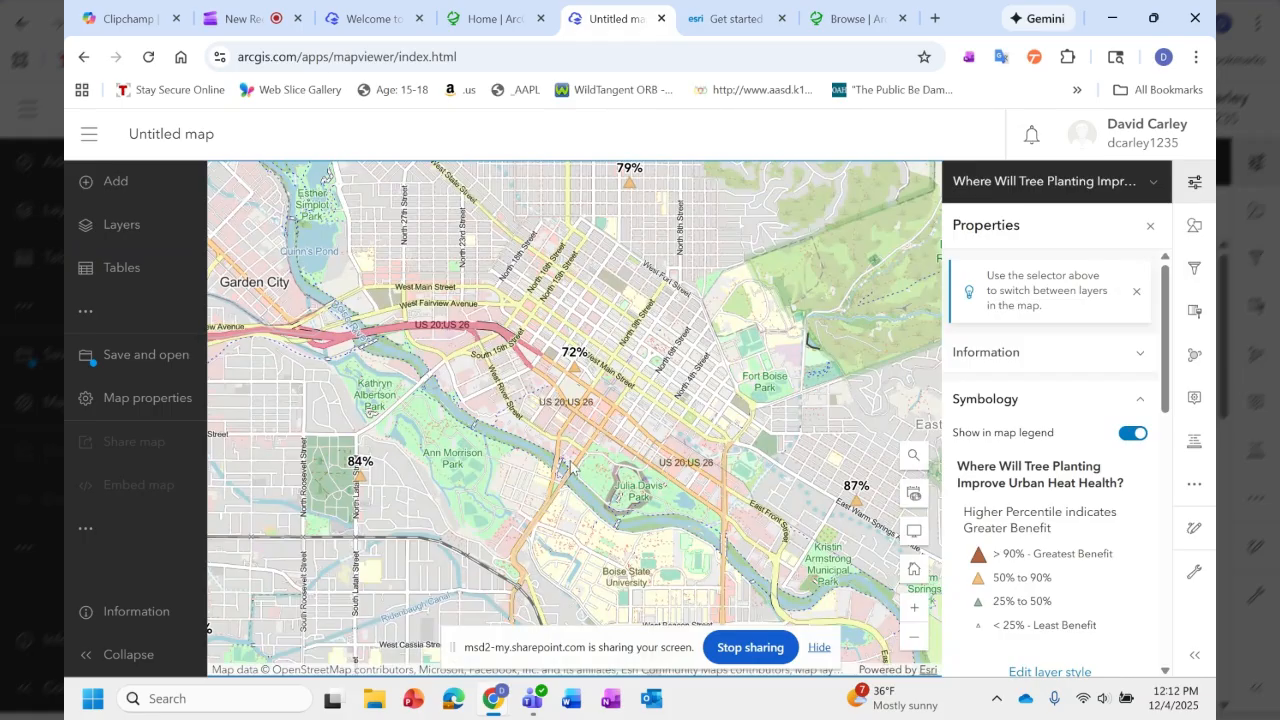
scroll(565, 420, "down", 2)
scroll(558, 366, "up", 2)
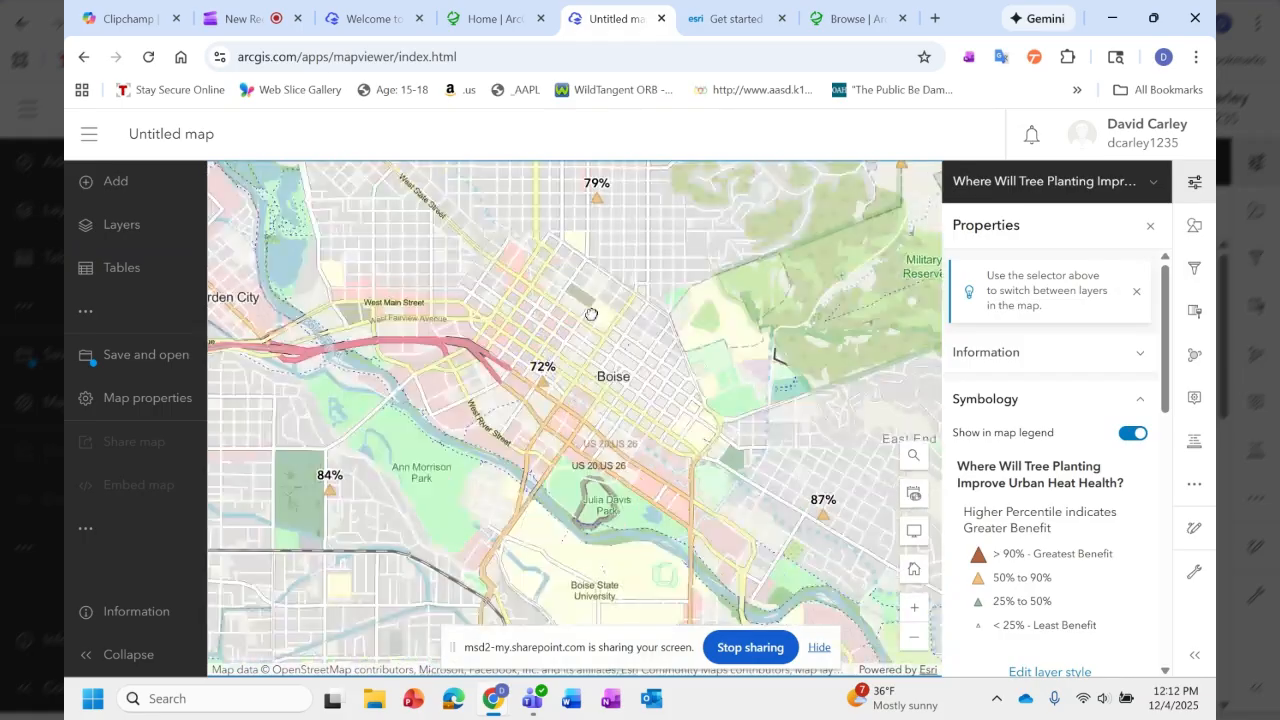
Review the tree planting layer's symbology and appearance properties, and hide and show its Properties pane.
scroll(1033, 504, "down", 2)
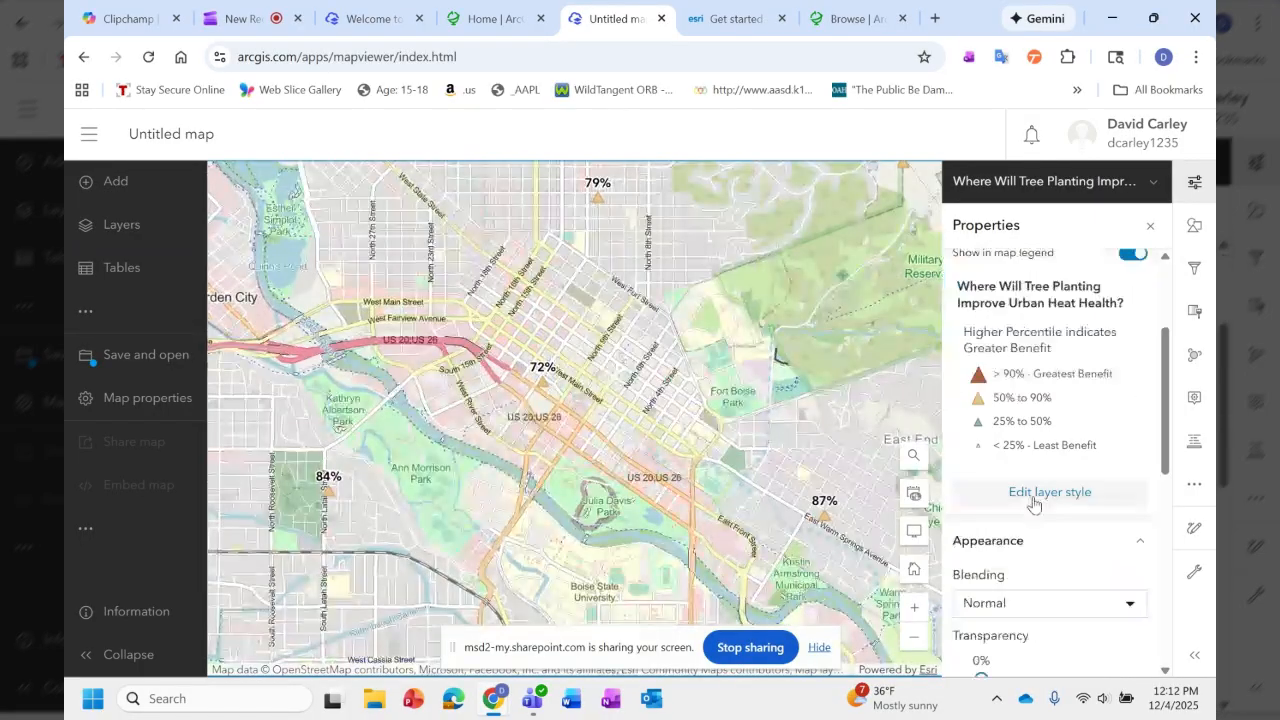
scroll(1033, 480, "up", 2)
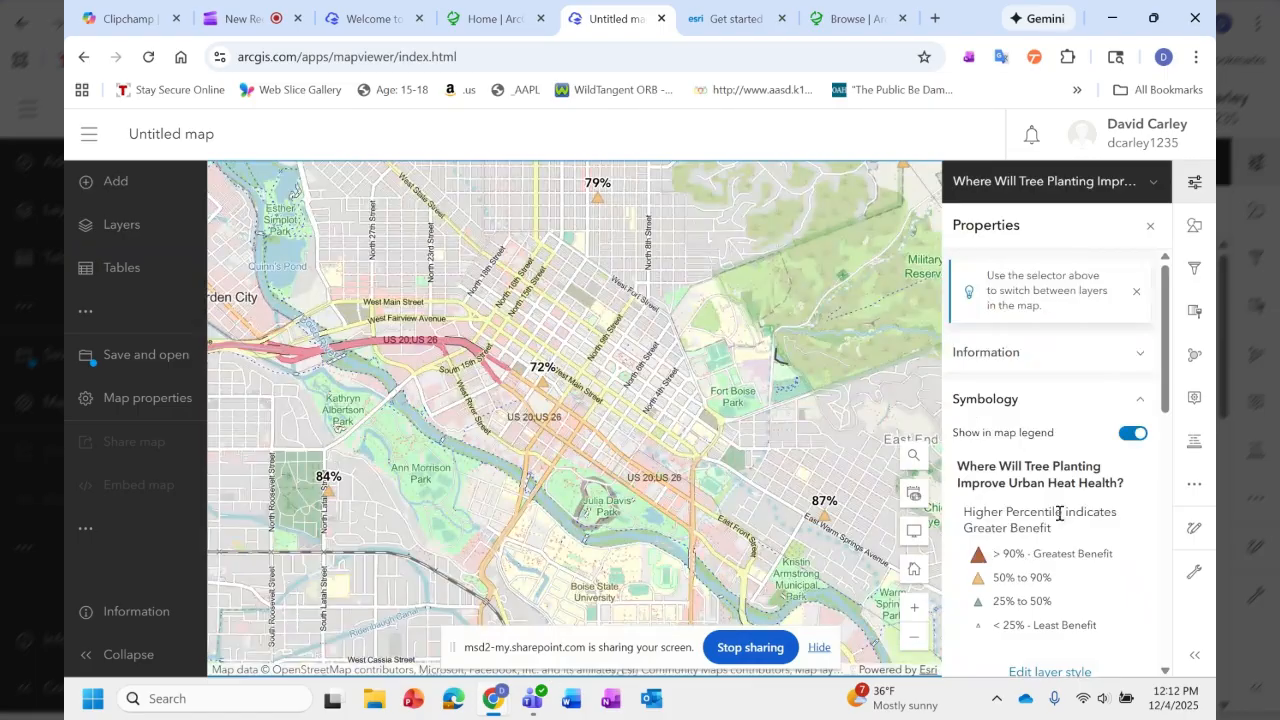
scroll(1059, 513, "down", 2)
scroll(1107, 341, "up", 2)
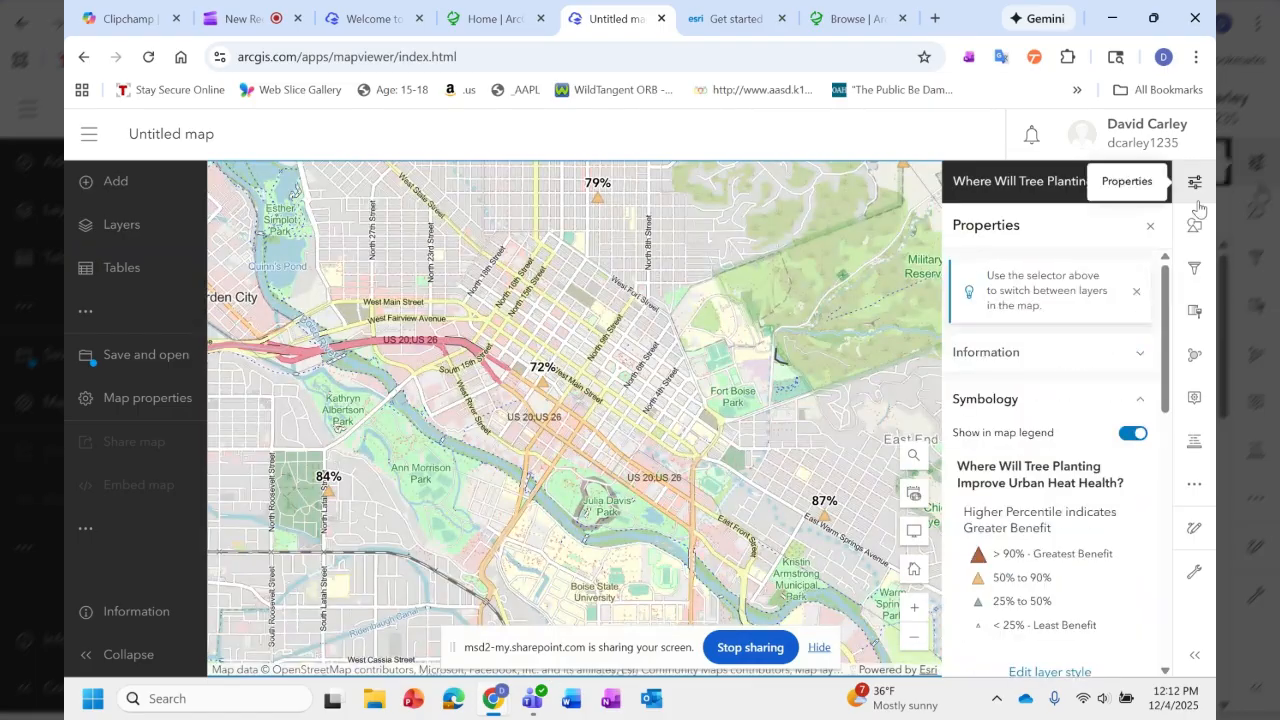
left_click(1196, 185)
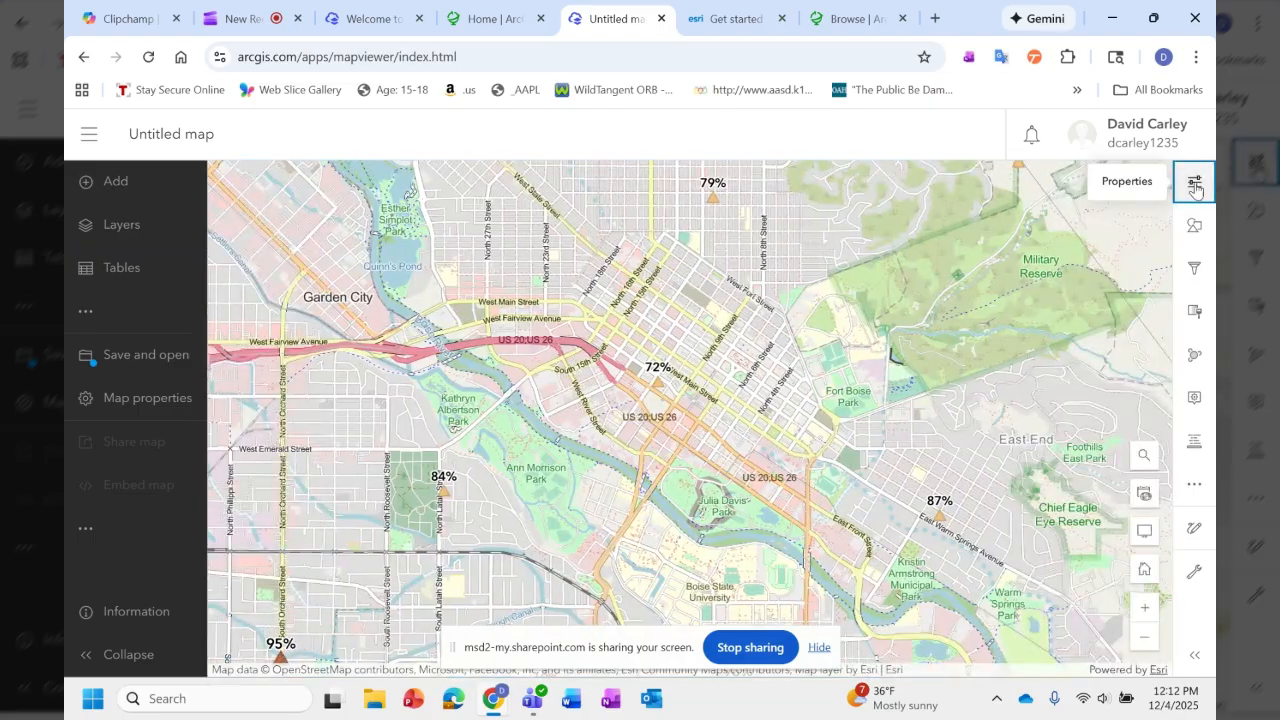
left_click(1196, 186)
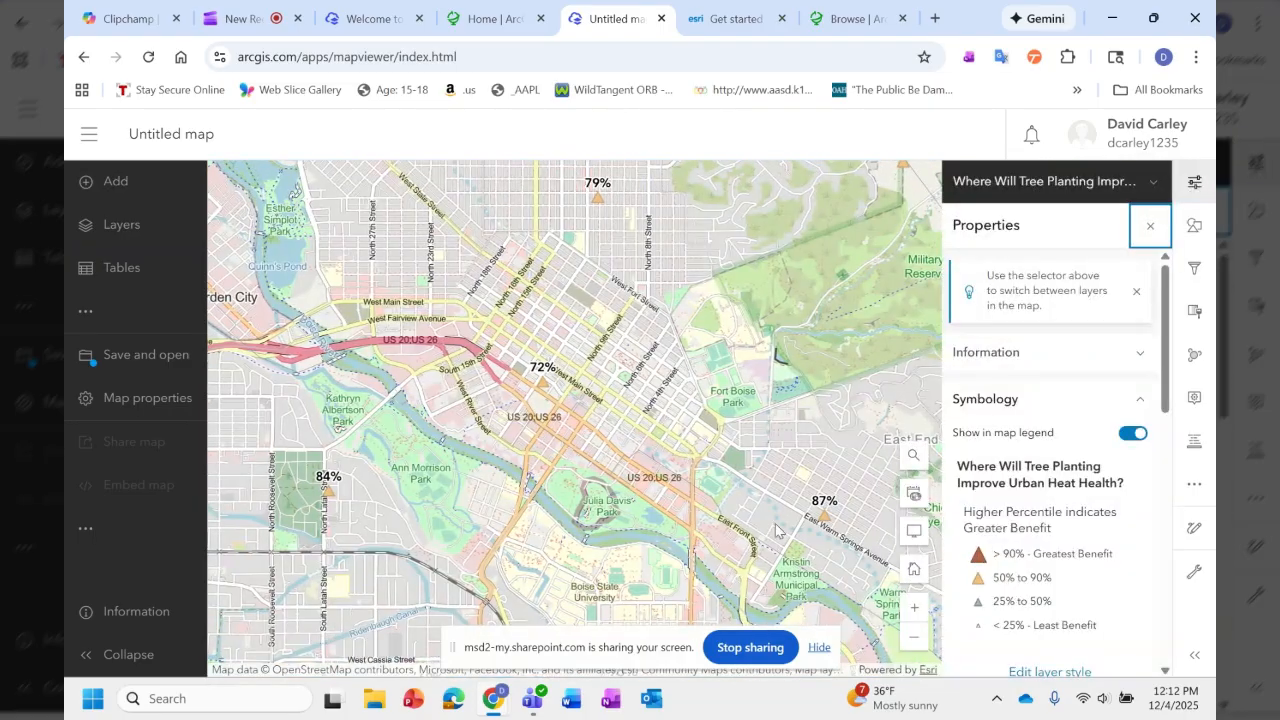
Recheck the markers around Boise and expand the source layer information in the tree planting layer's properties.
scroll(654, 469, "down", 2)
left_click_drag(654, 469, 637, 428)
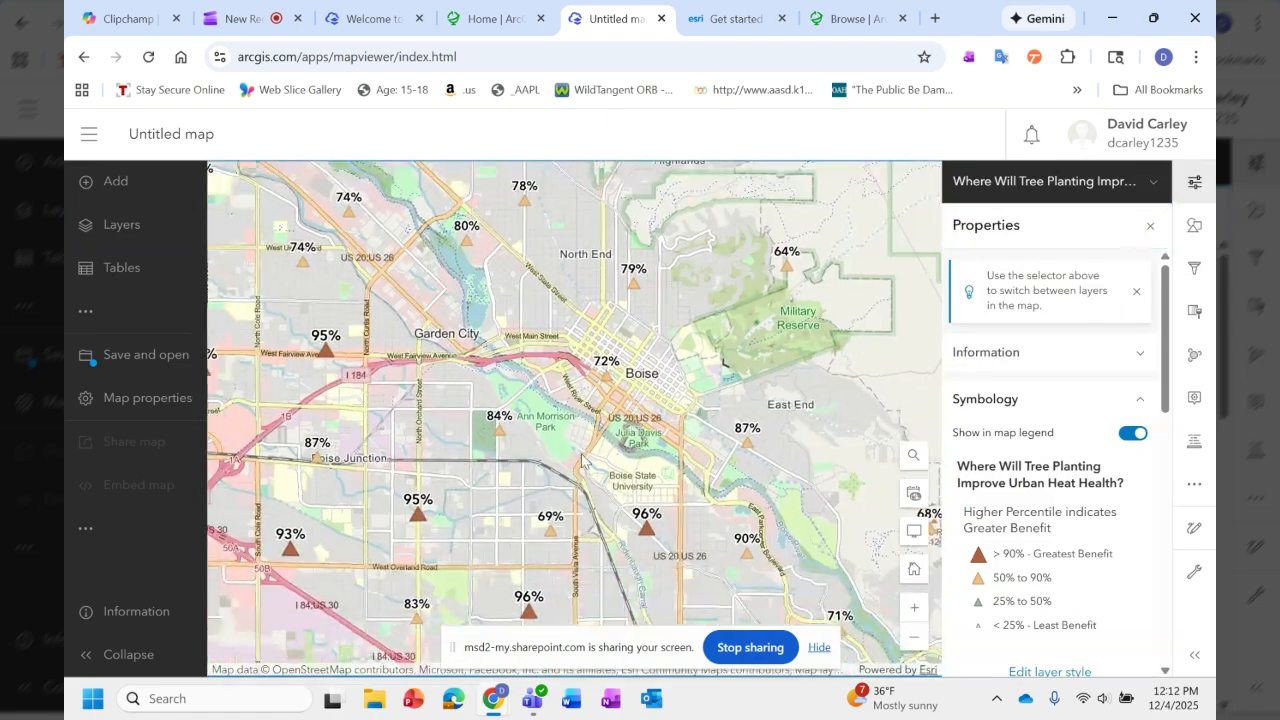
scroll(661, 375, "up", 2)
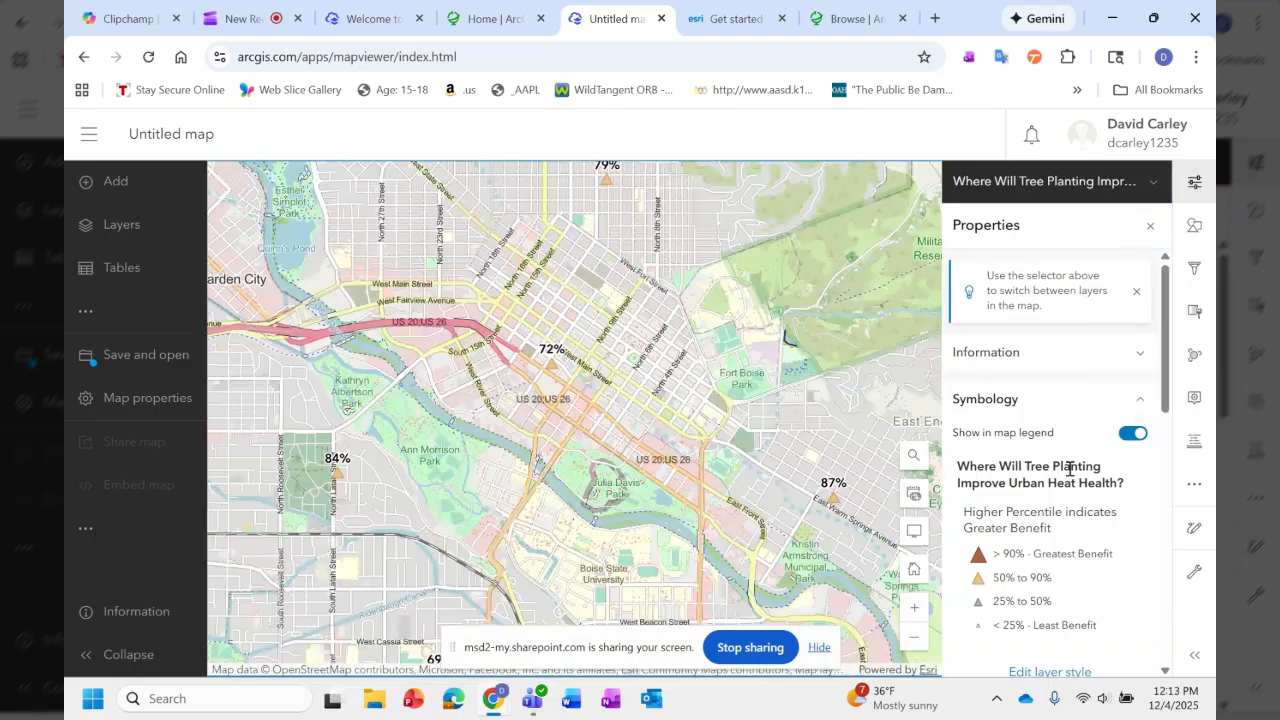
left_click(1141, 356)
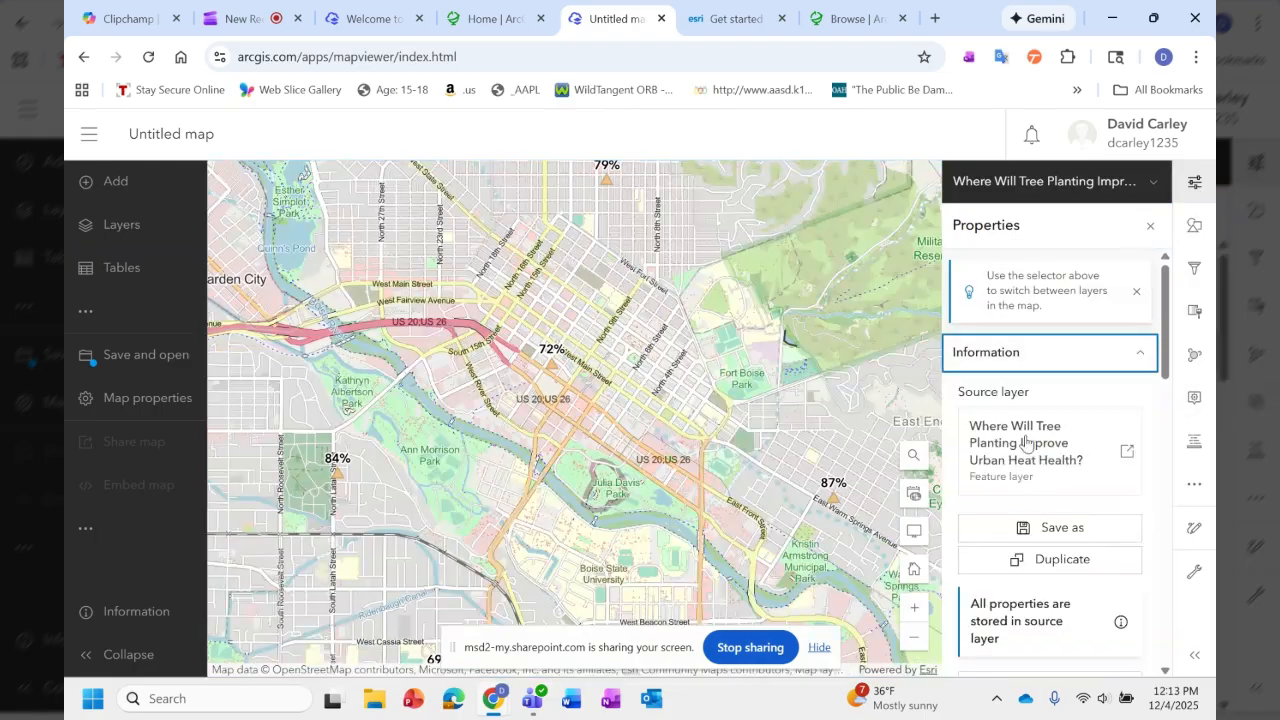
Open the options for managing the tree planting layer's properties, read the reset and disconnect choices, and close them.
scroll(1050, 420, "down", 3)
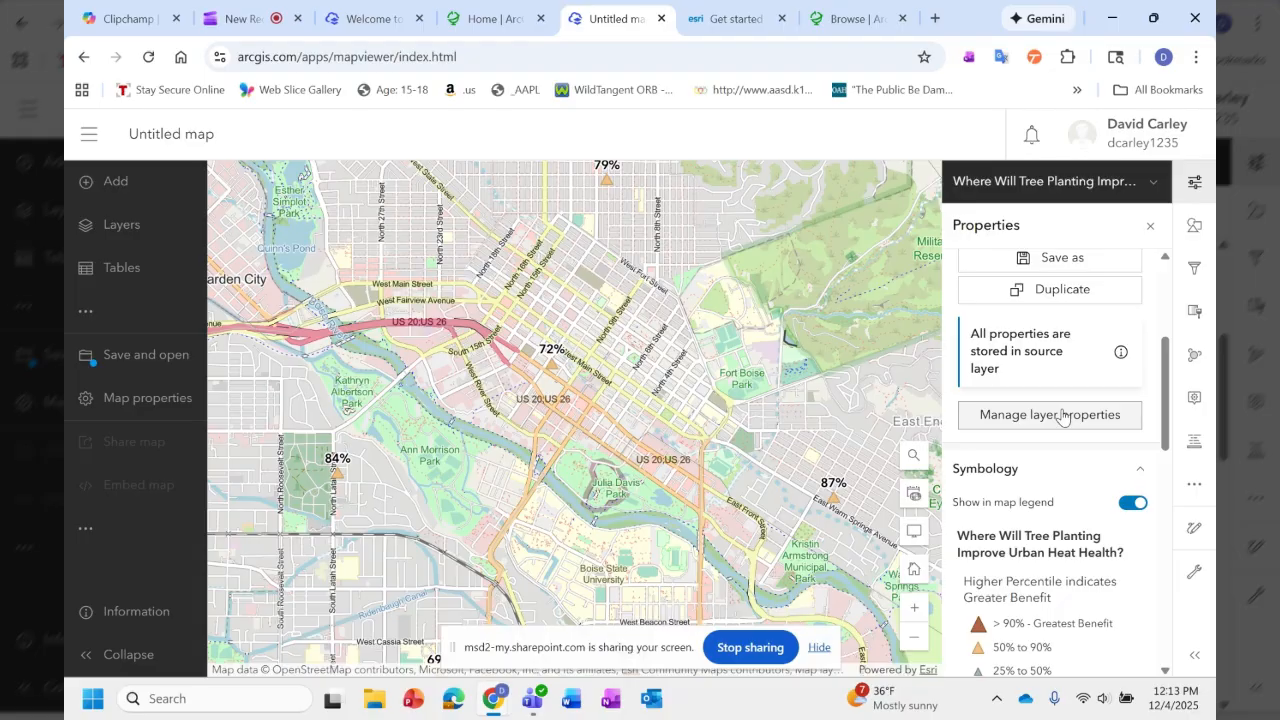
left_click(1063, 416)
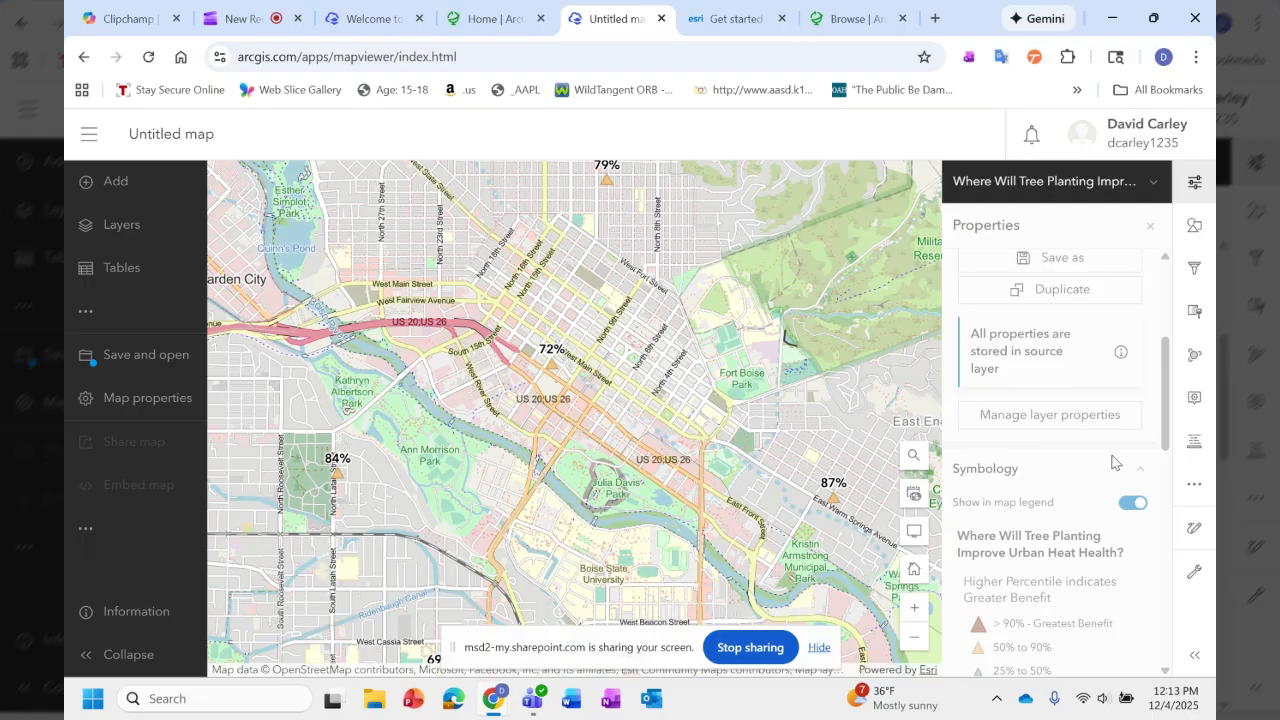
left_click_drag(1163, 383, 1170, 470)
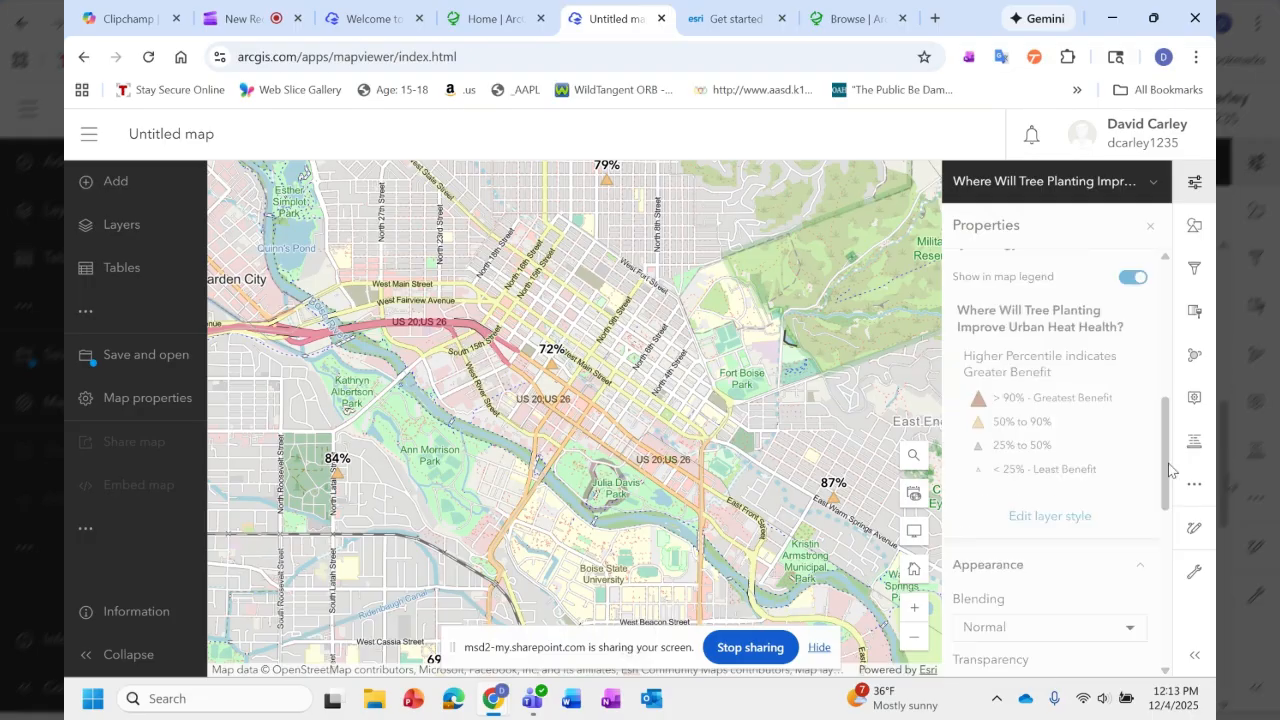
scroll(1170, 470, "down", 3)
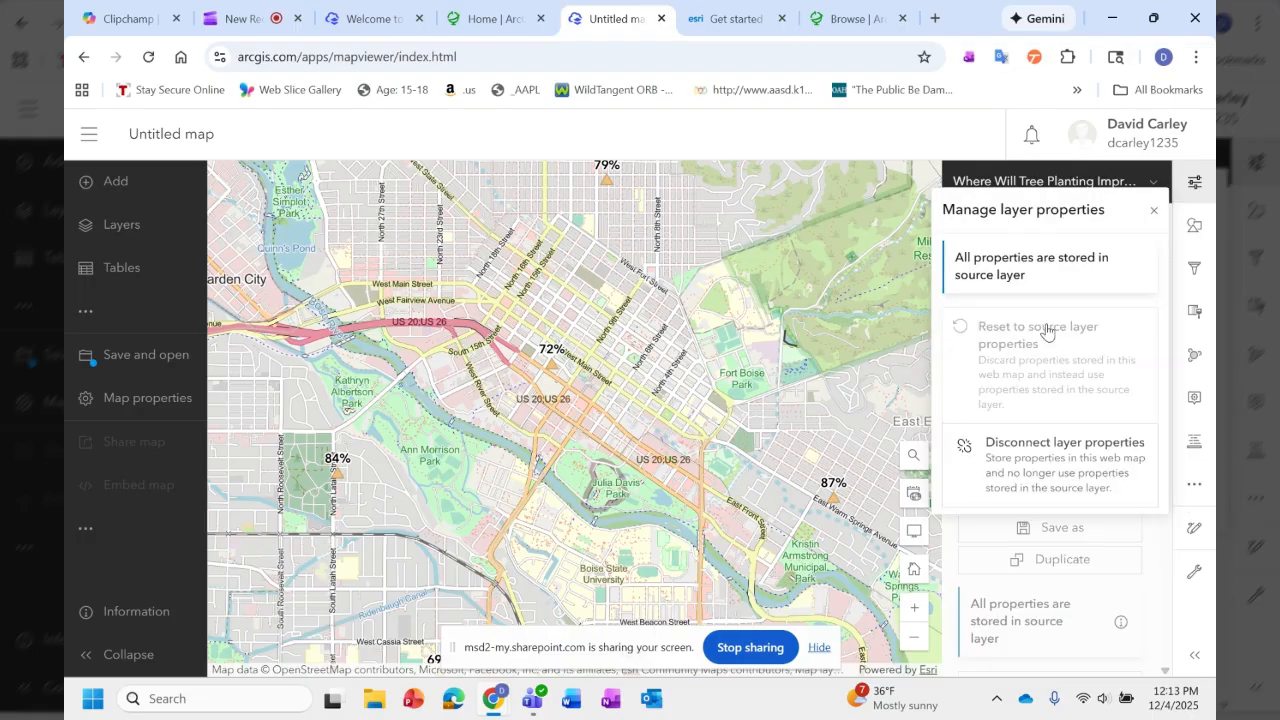
left_click(1151, 212)
Restyle the tree planting layer with the Counts and Amounts (color) style.
scroll(1090, 485, "down", 4)
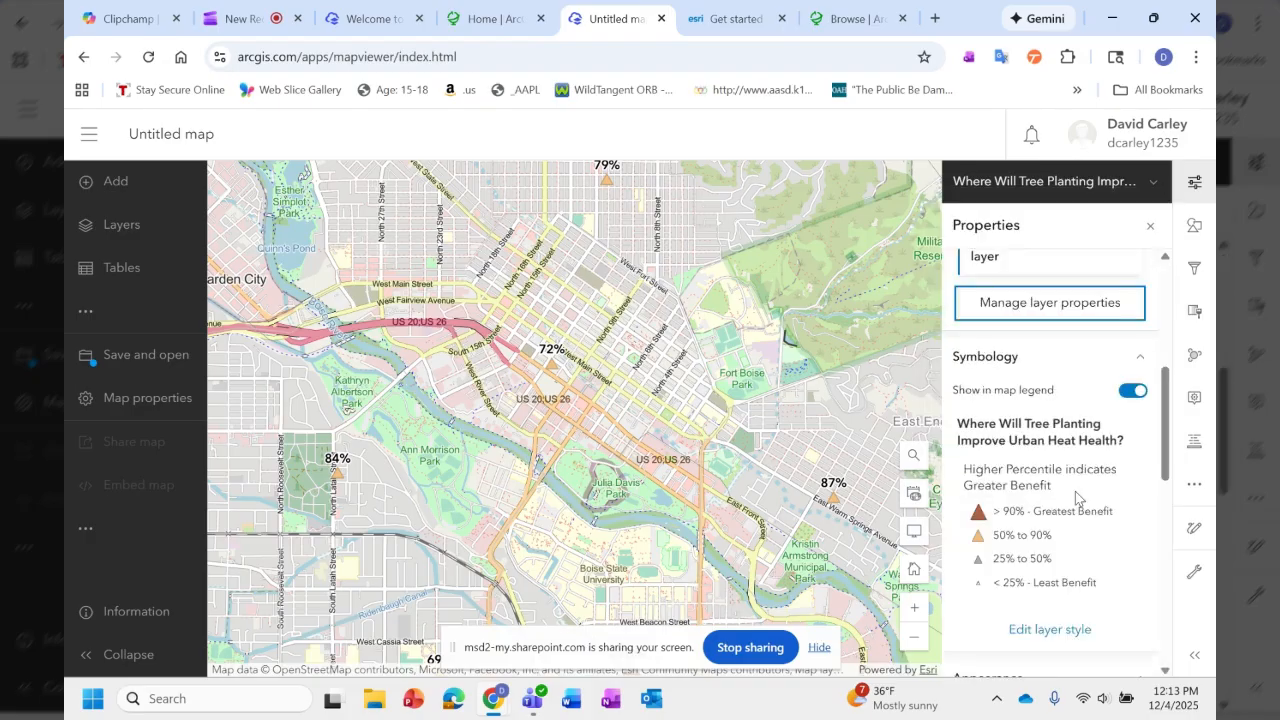
scroll(1075, 491, "down", 2)
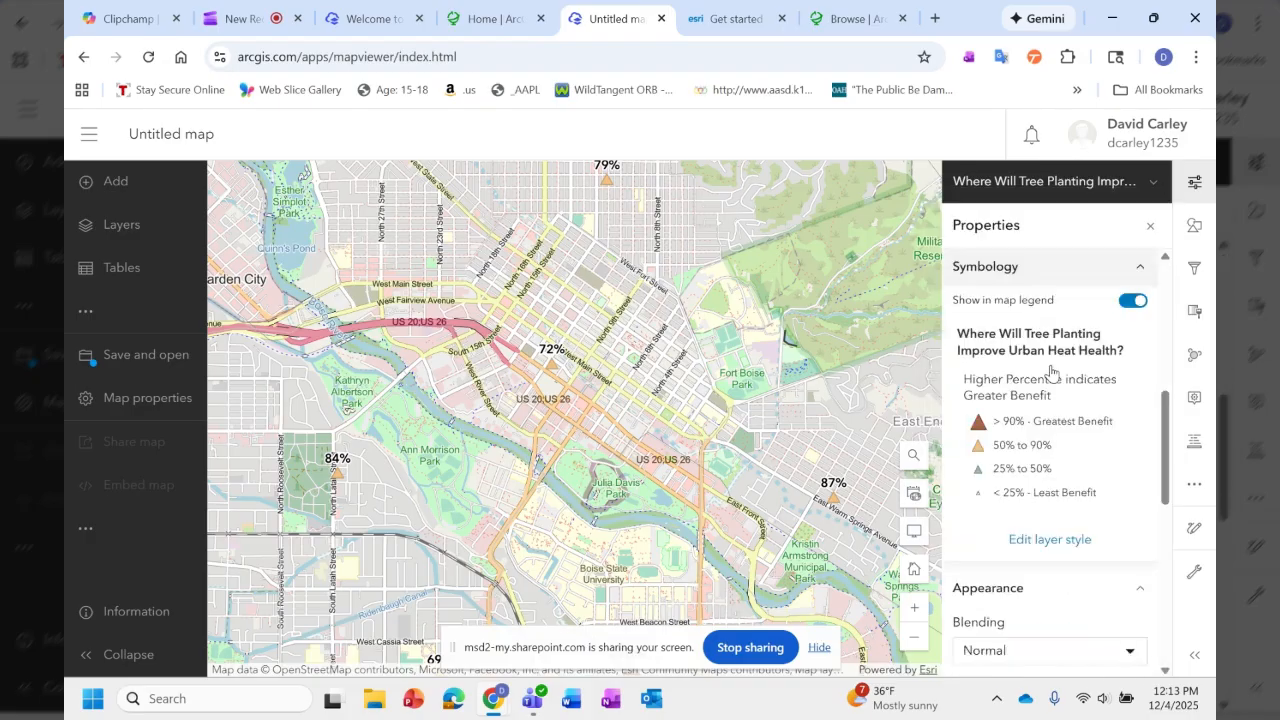
left_click(1050, 540)
scroll(1069, 492, "down", 4)
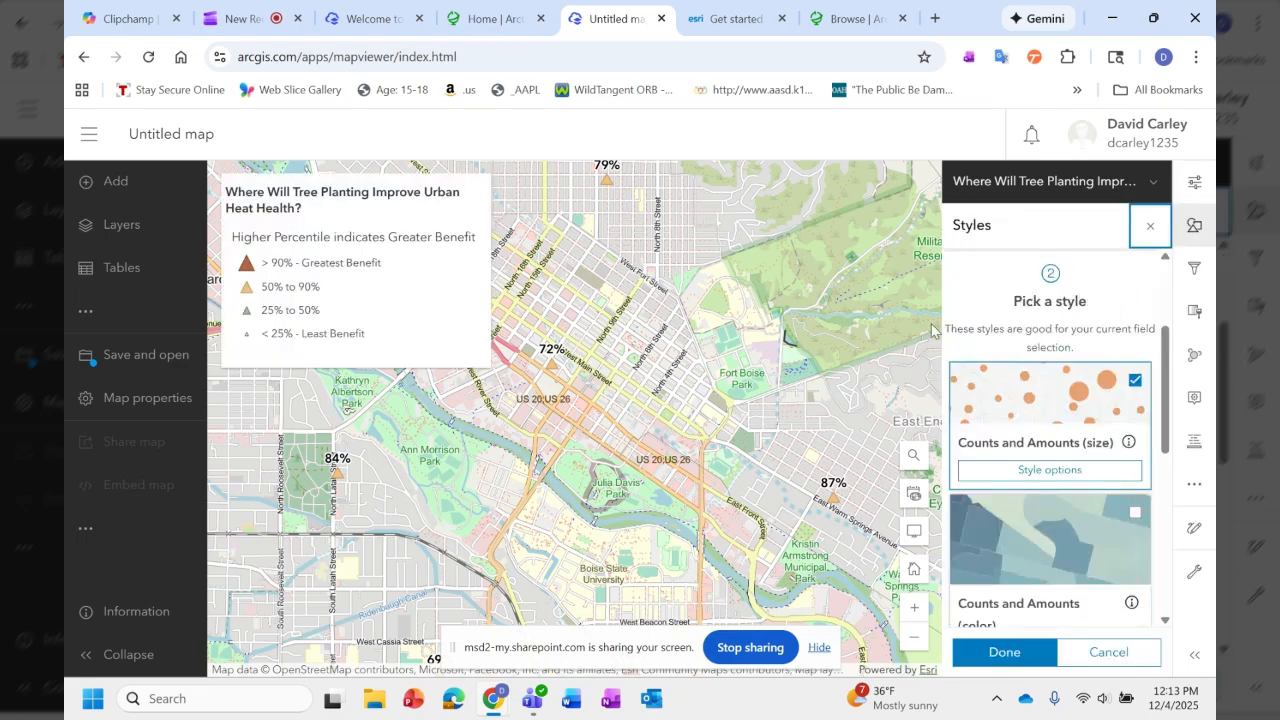
scroll(1046, 549, "down", 1)
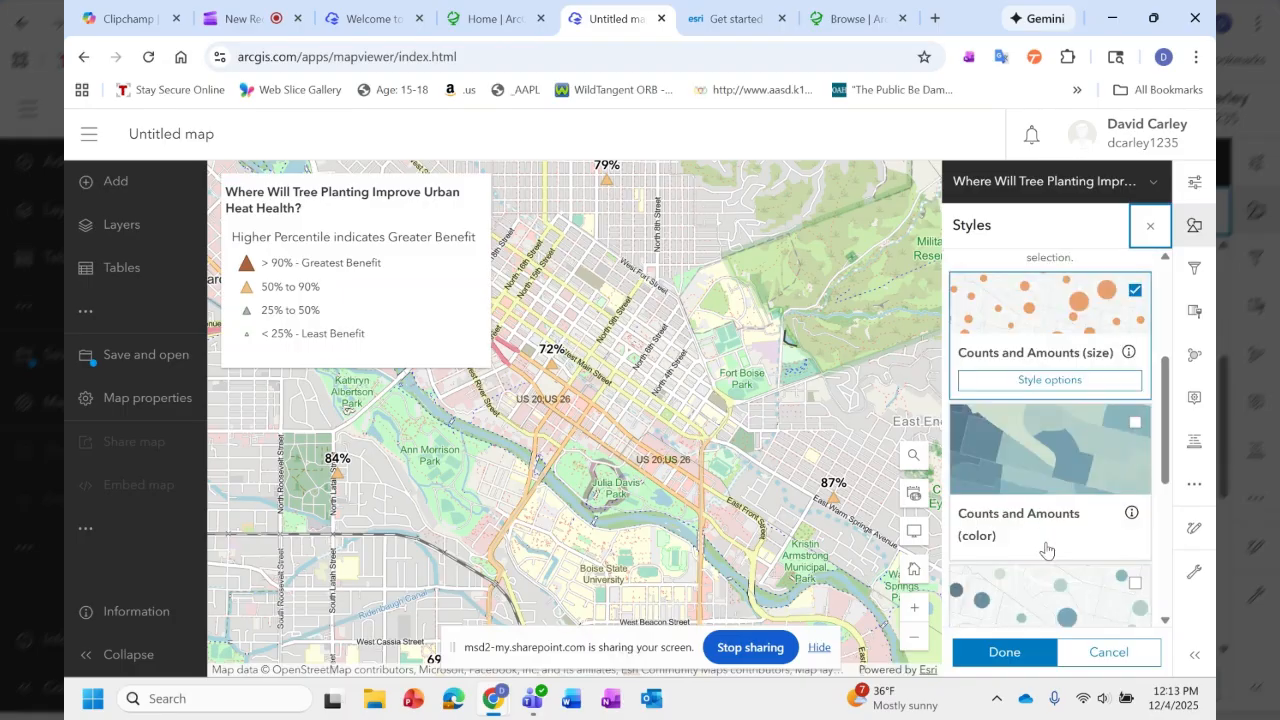
scroll(1046, 549, "down", 2)
scroll(1058, 474, "up", 3)
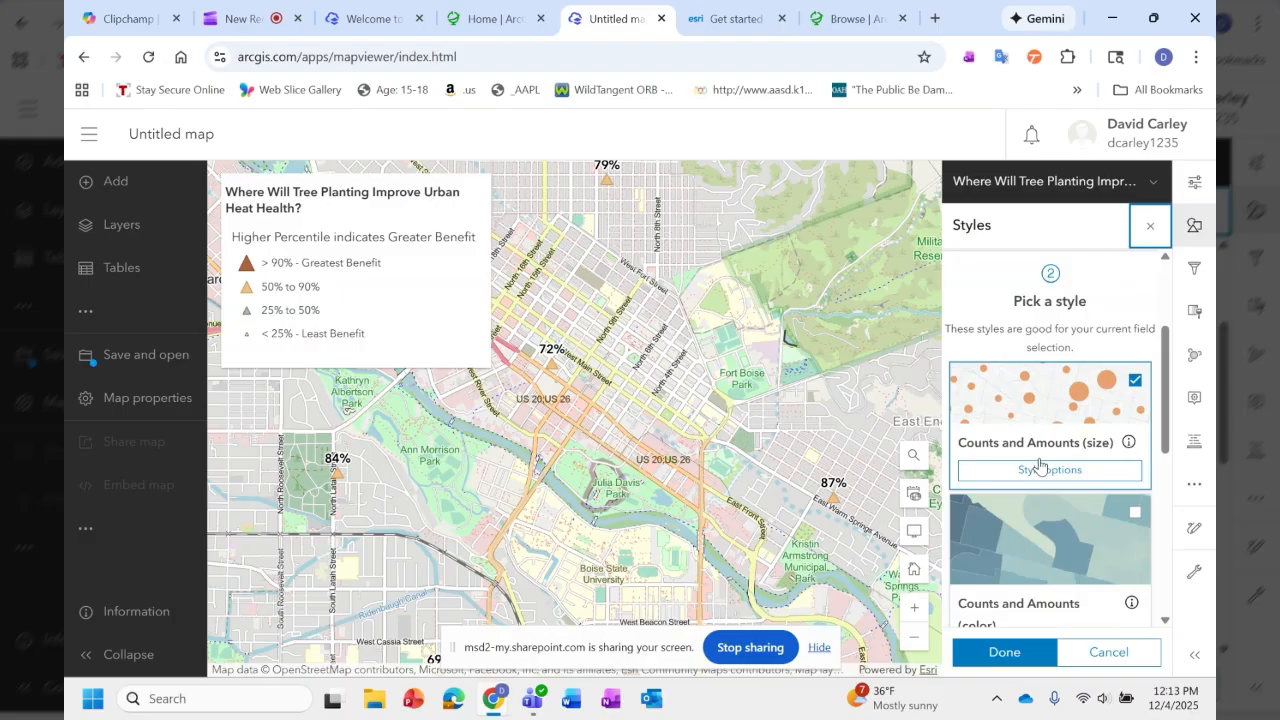
scroll(972, 445, "down", 5)
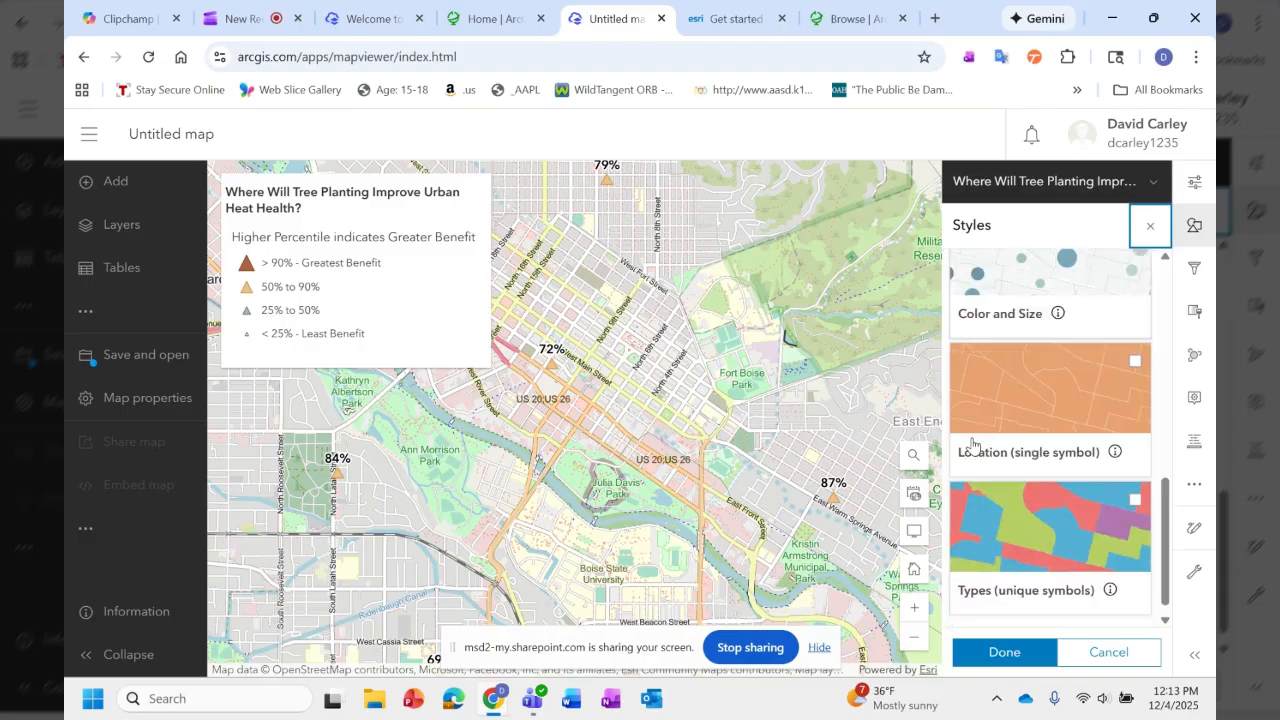
scroll(972, 445, "up", 1)
scroll(972, 445, "up", 3)
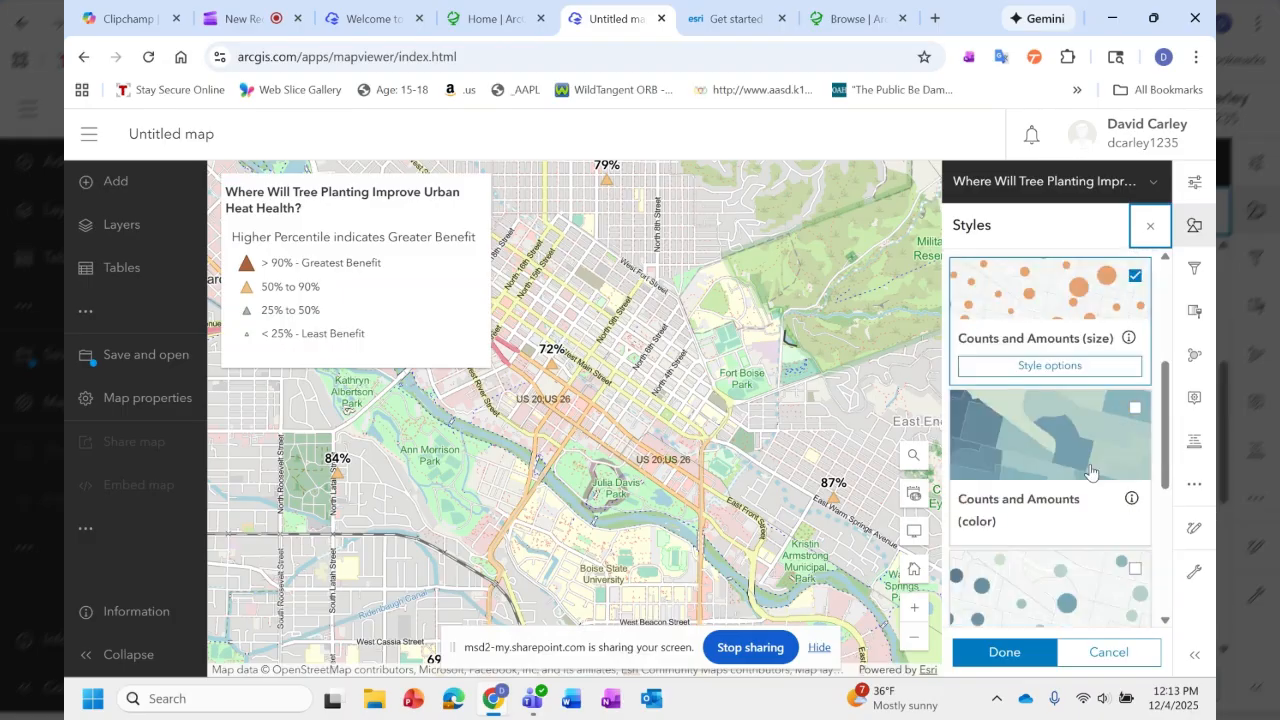
left_click(1078, 486)
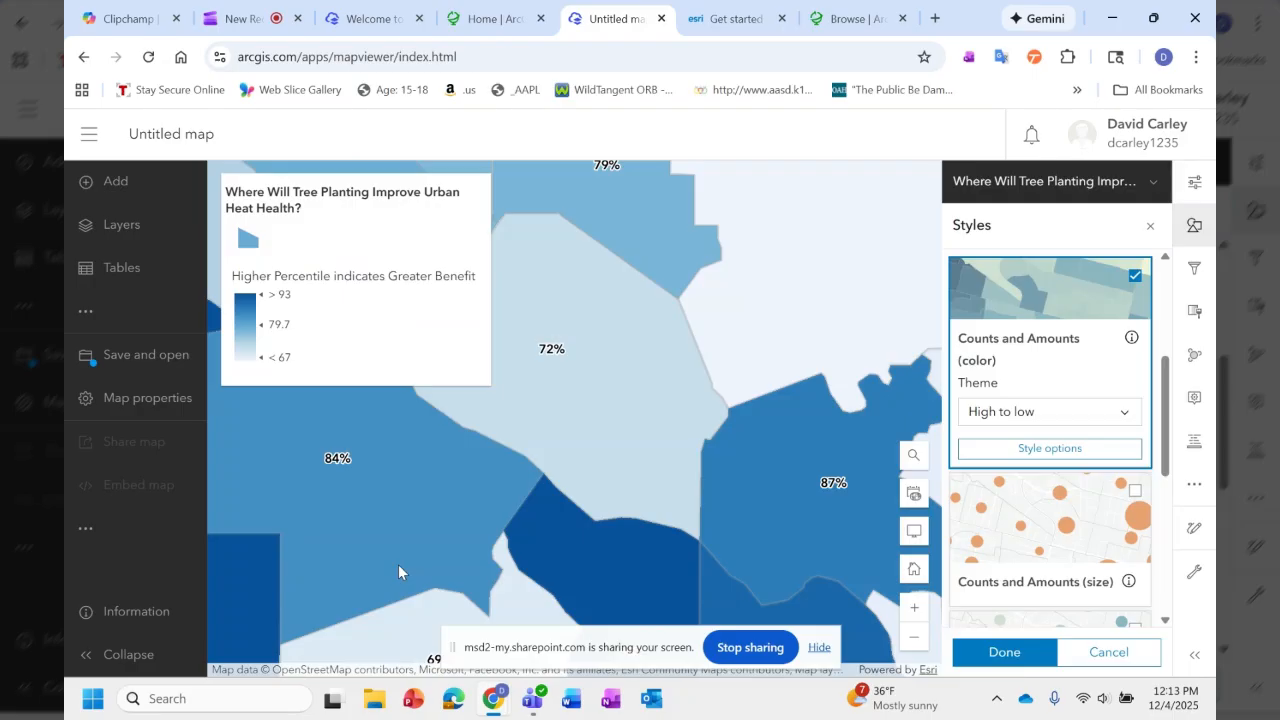
Examine the color-shaded tree planting areas across the wider Boise region, check the remaining styles, and leave the style settings.
scroll(490, 471, "down", 2)
scroll(490, 471, "down", 1)
left_click_drag(498, 483, 686, 429)
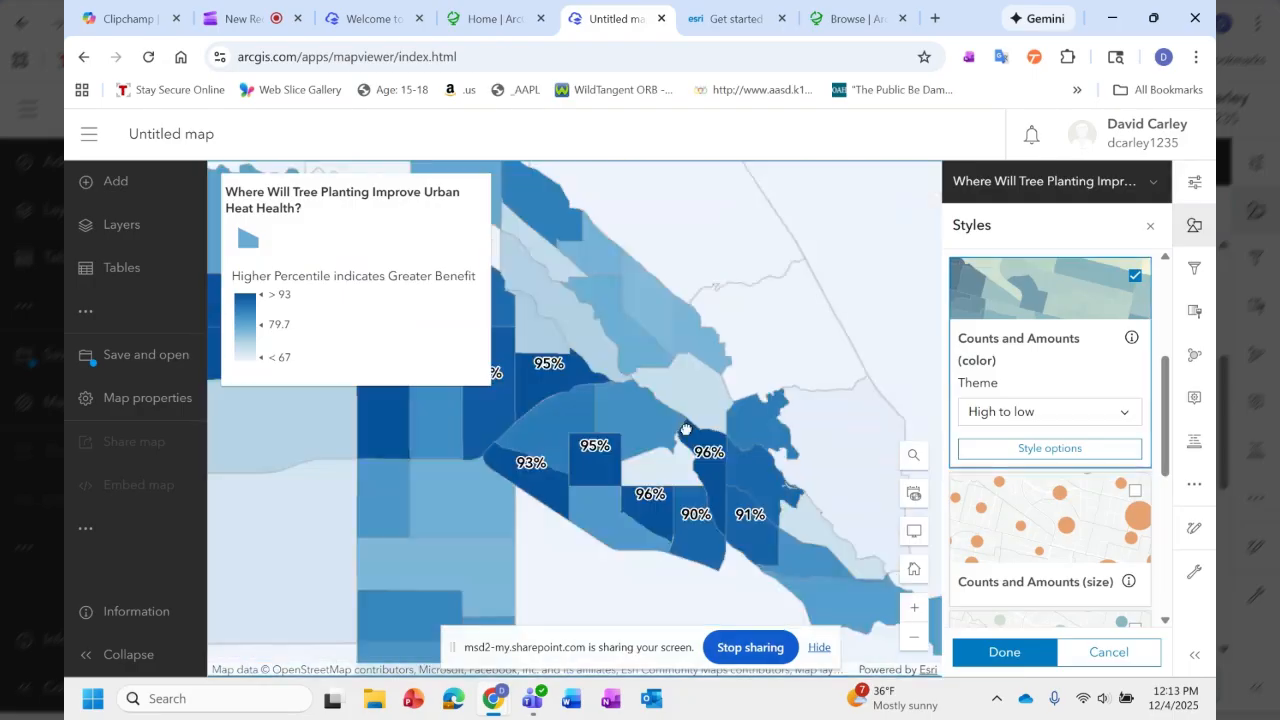
scroll(653, 507, "down", 2)
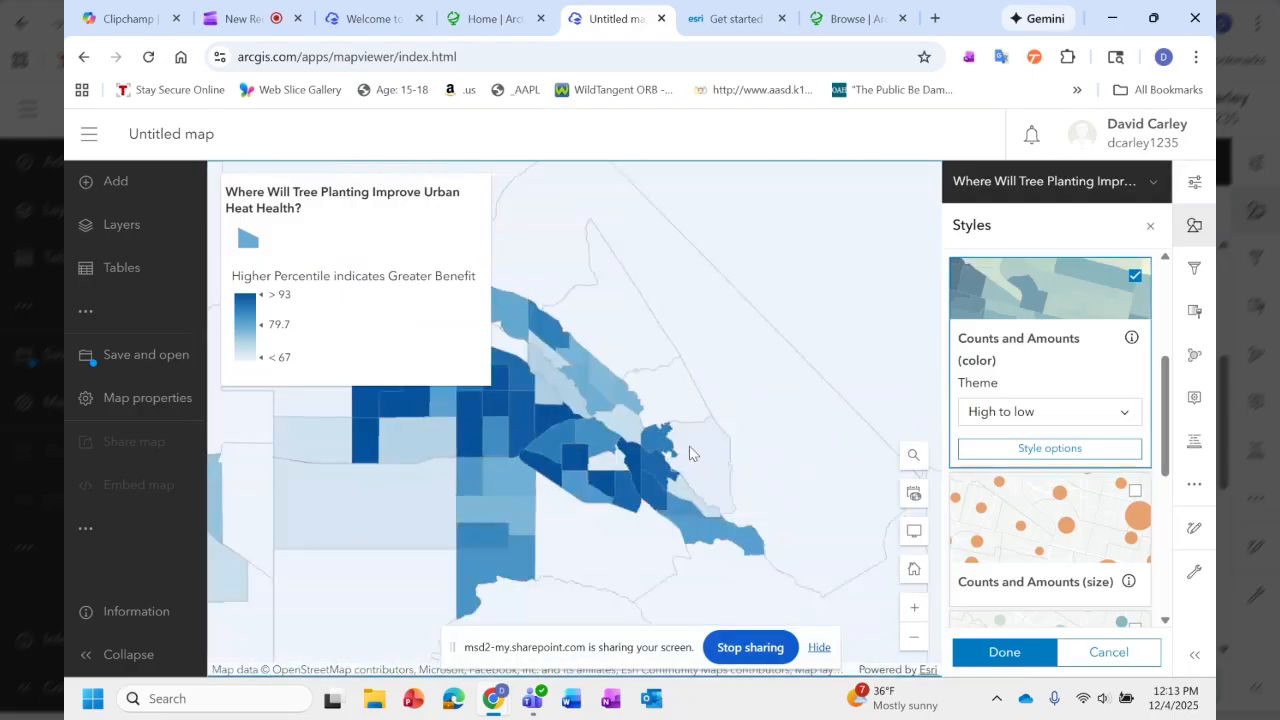
scroll(689, 446, "down", 2)
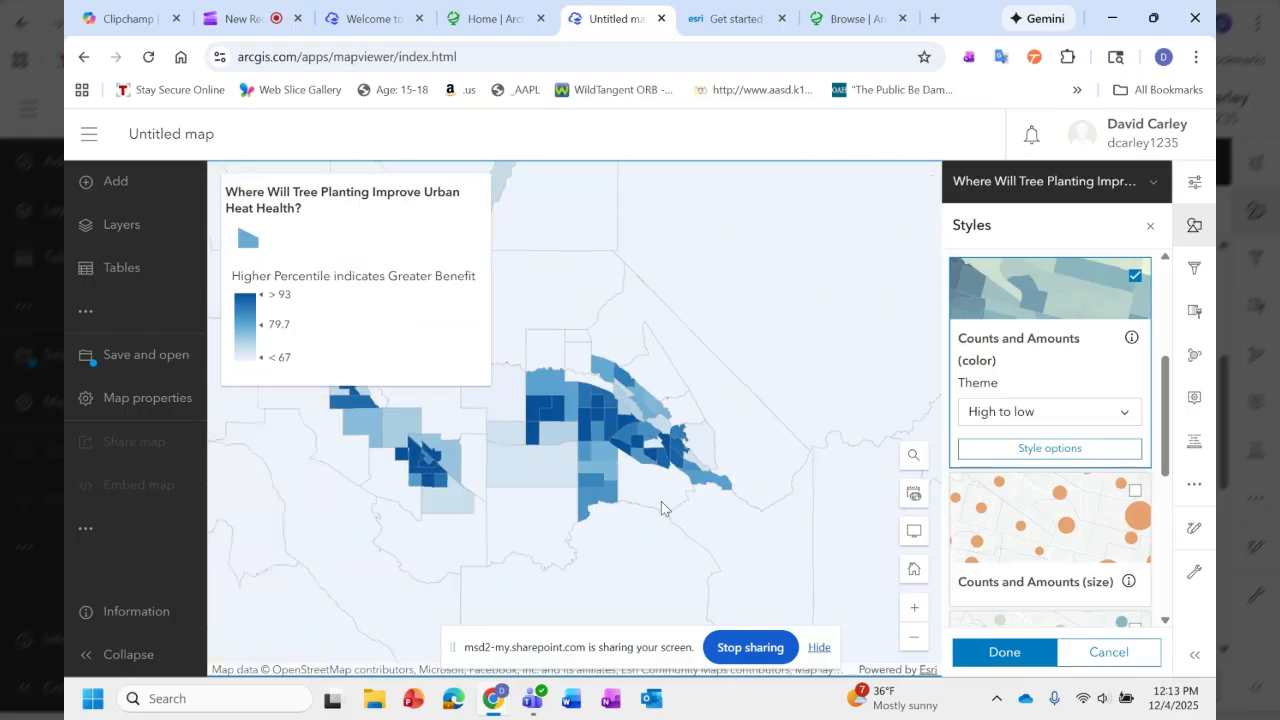
scroll(661, 507, "up", 1)
left_click_drag(700, 482, 777, 497)
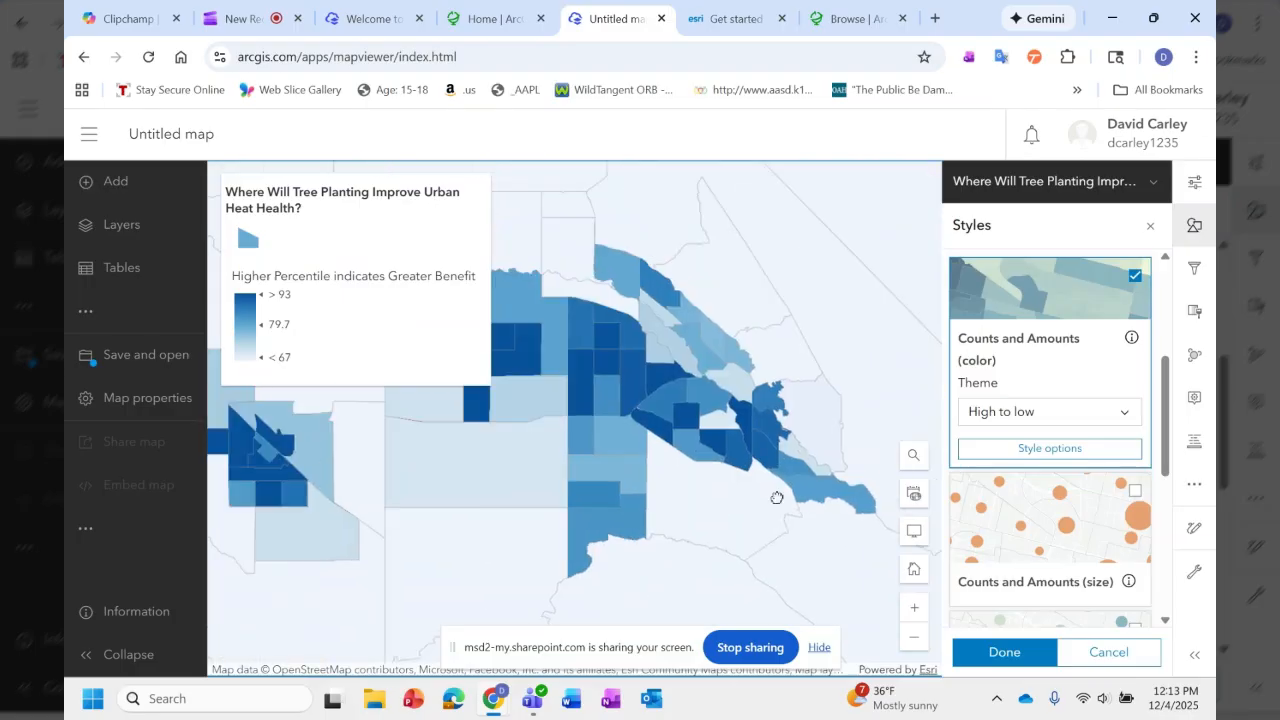
scroll(1121, 465, "down", 3)
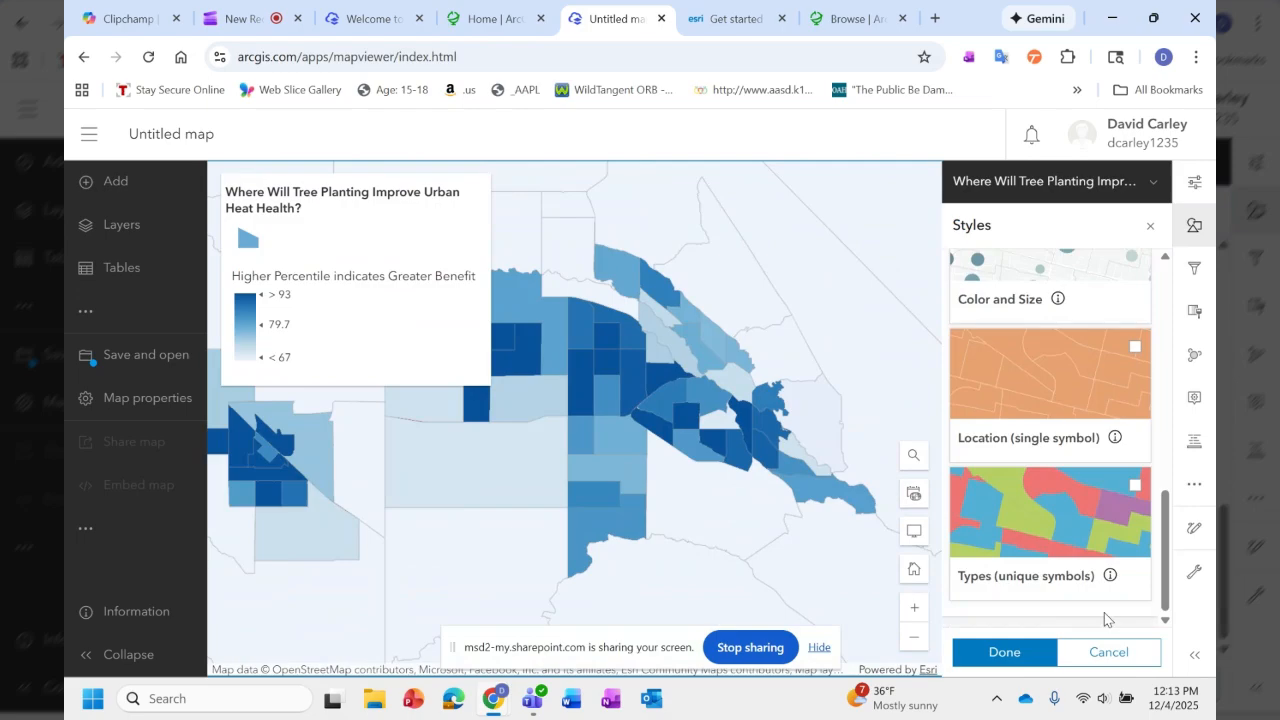
left_click(1106, 651)
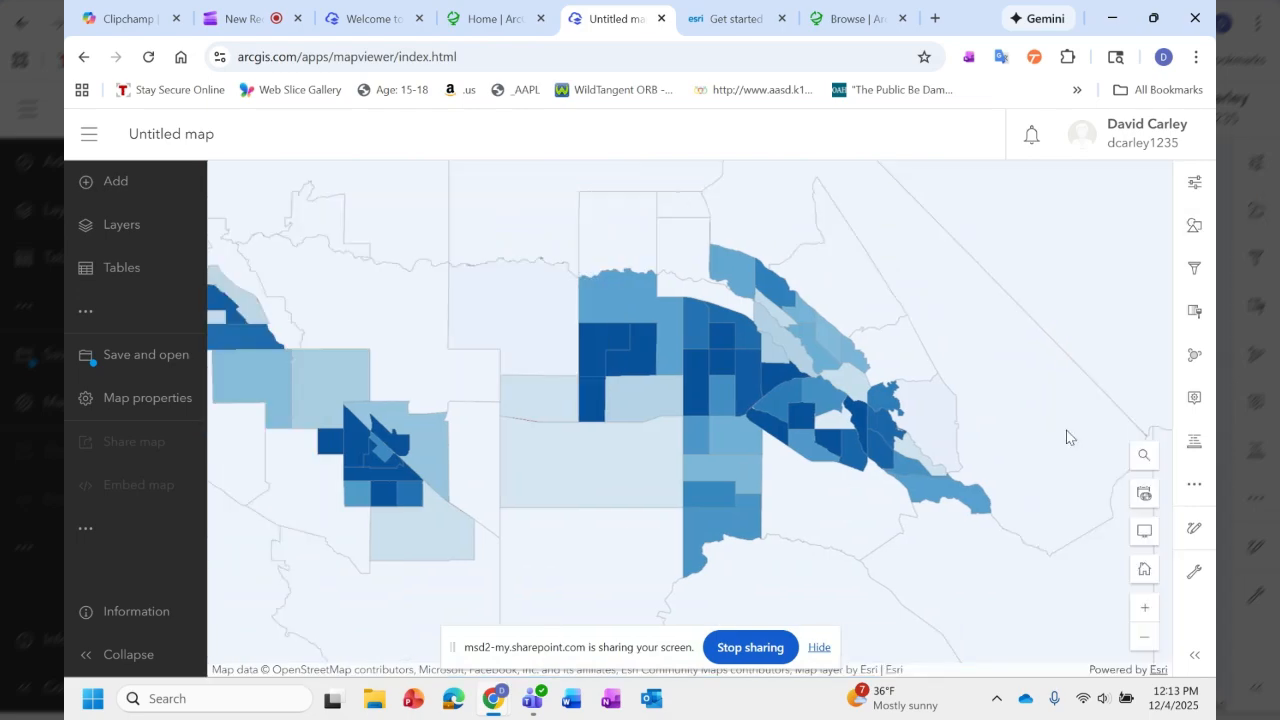
Review the tree planting layer's symbology legend, look through its style attributes and style choices, and close the style settings.
left_click(1194, 181)
scroll(1098, 455, "down", 2)
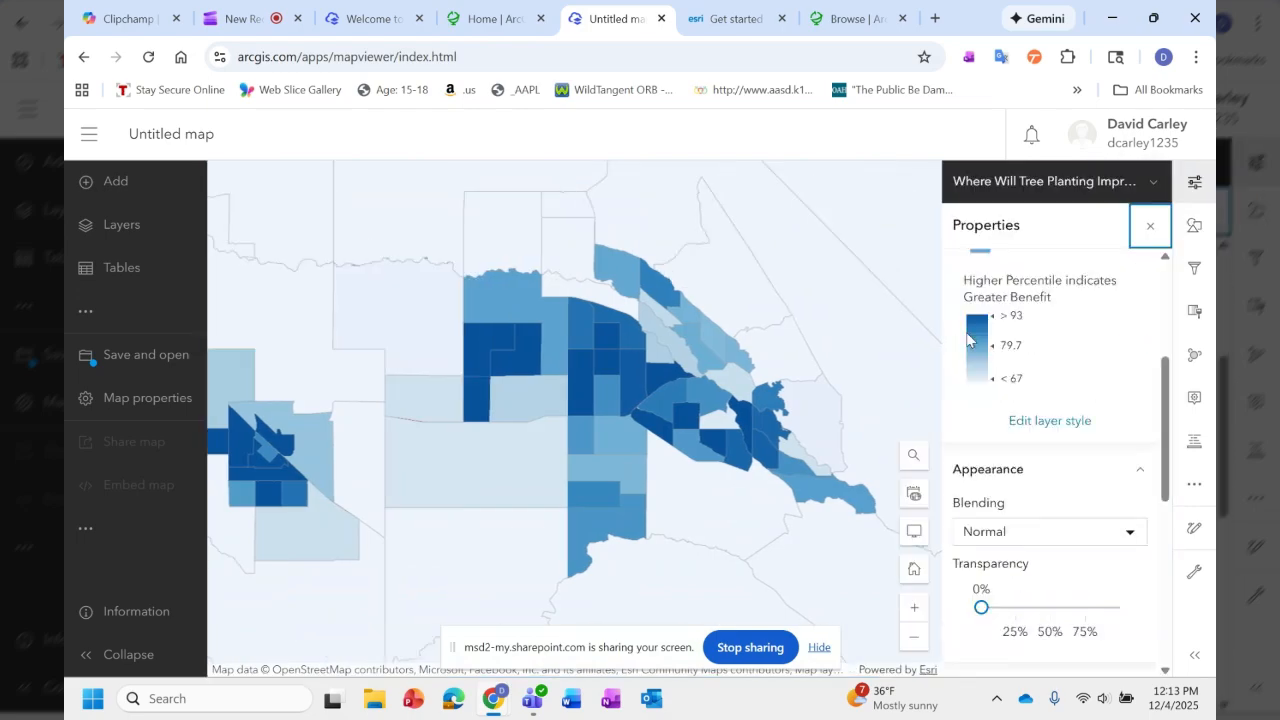
scroll(1078, 405, "up", 2)
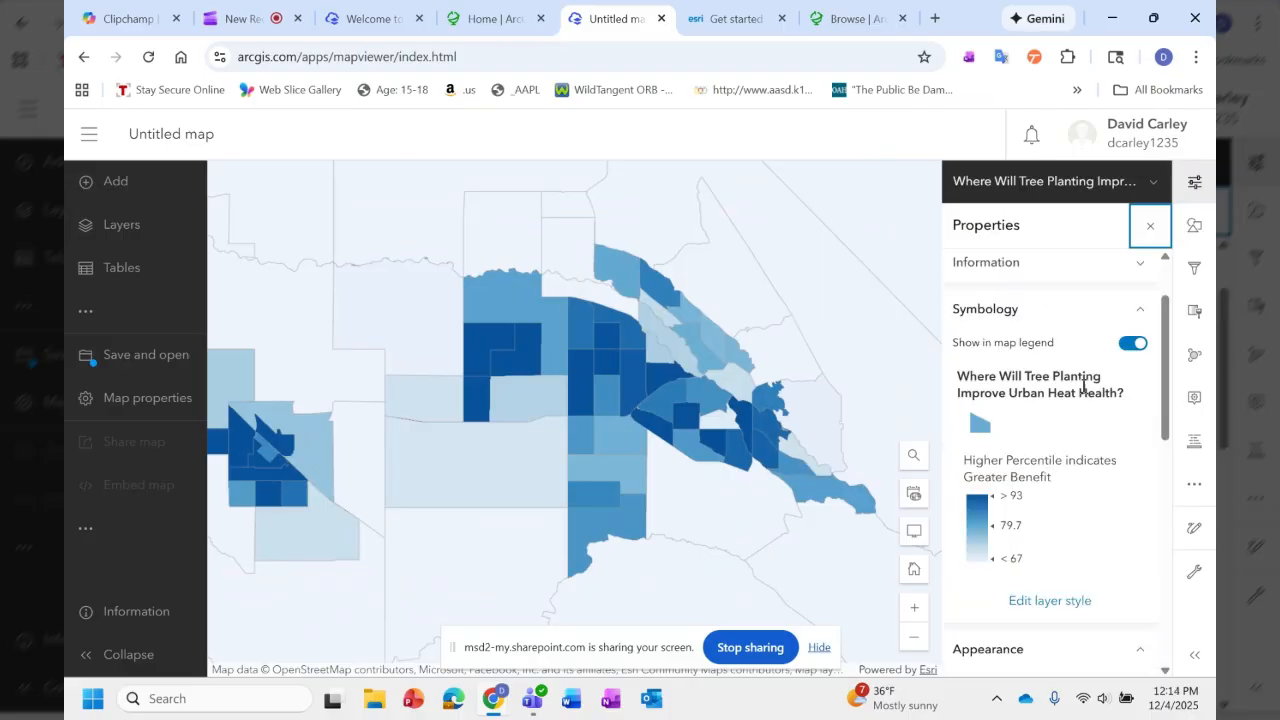
scroll(1080, 410, "down", 2)
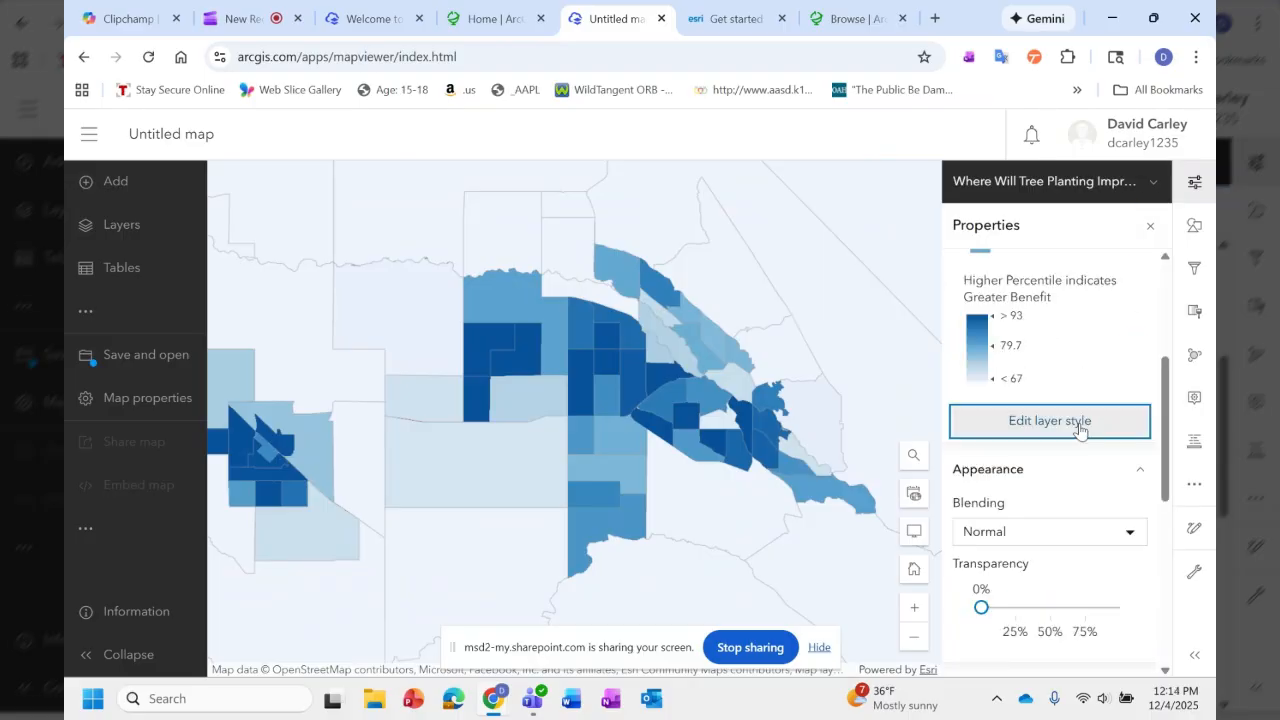
left_click(1078, 423)
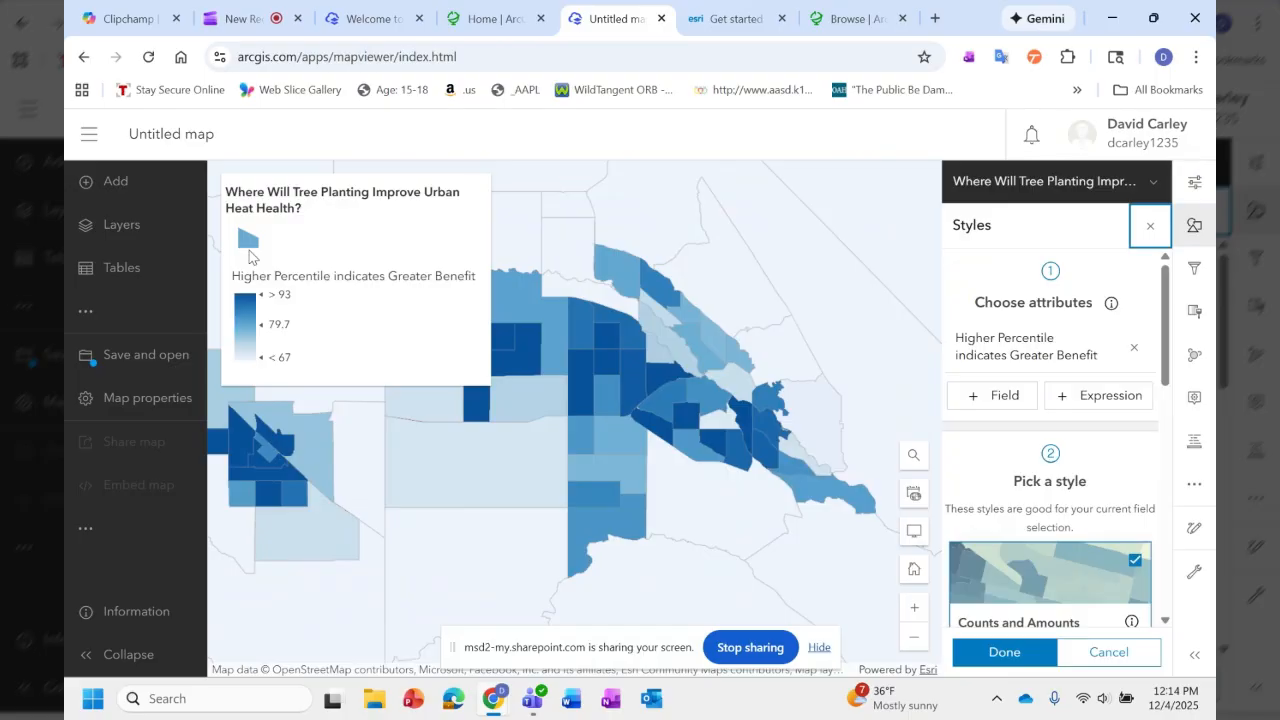
scroll(1062, 470, "down", 5)
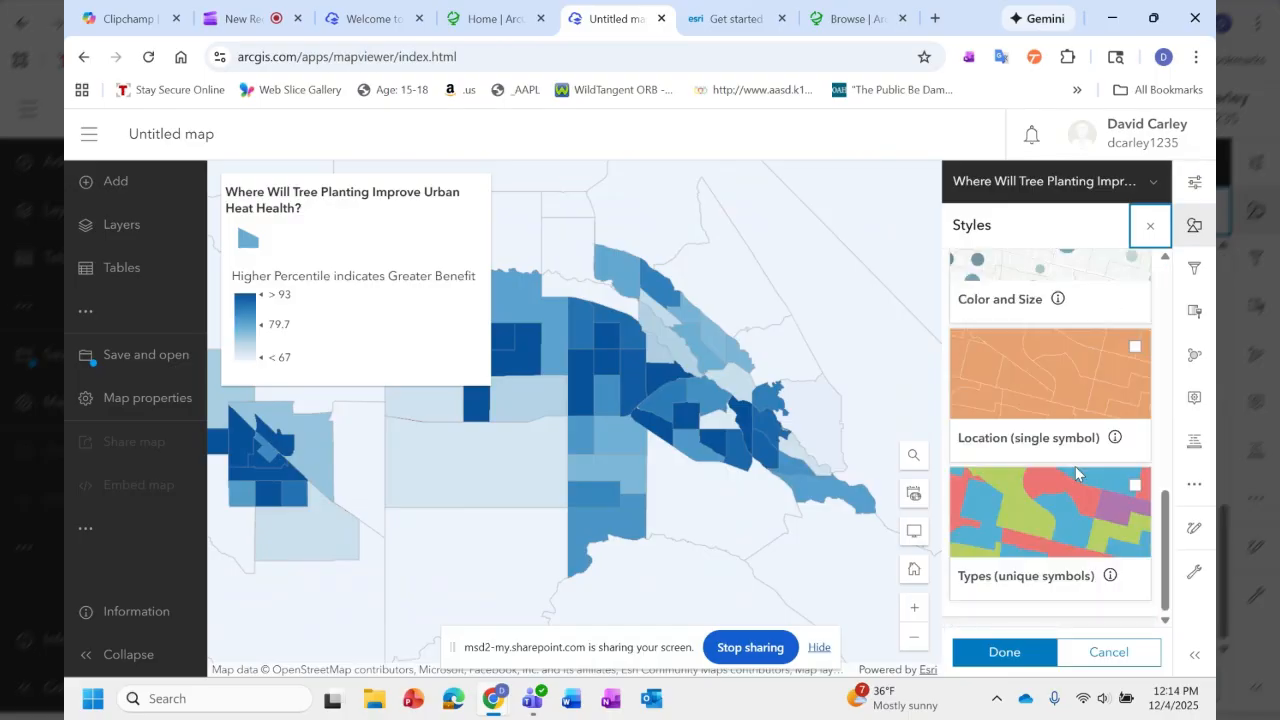
scroll(1075, 466, "up", 5)
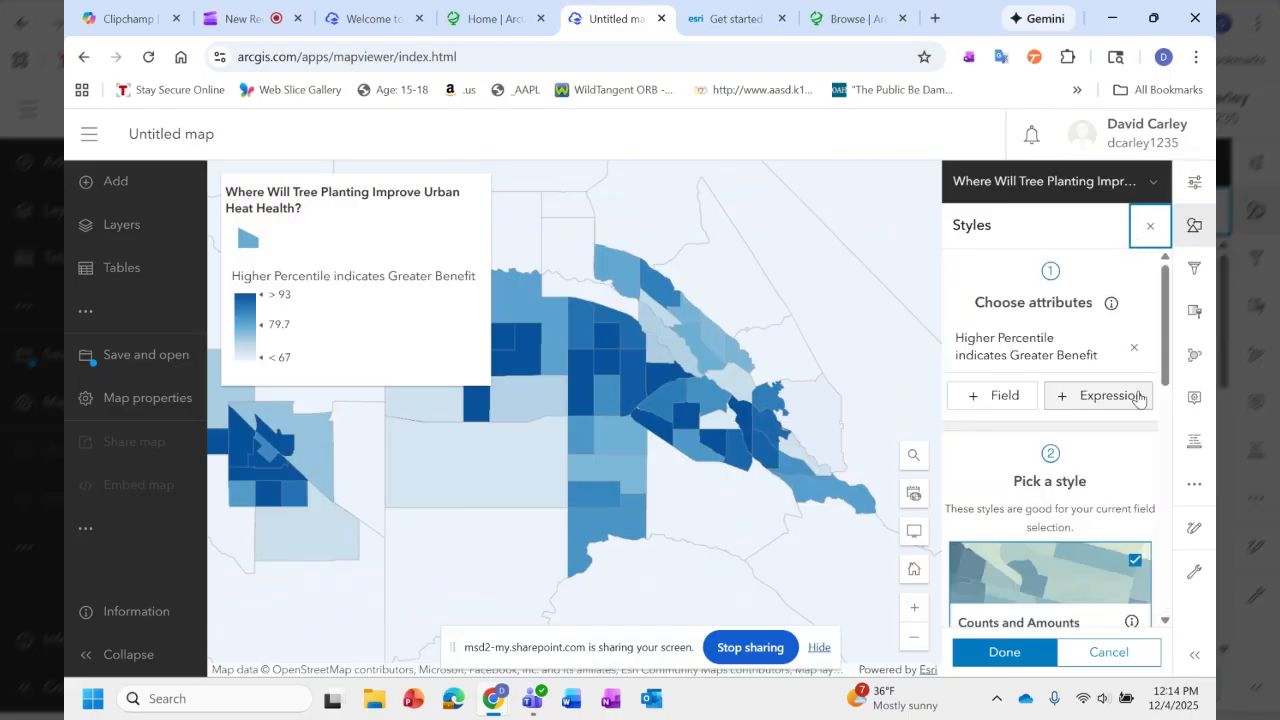
left_click(1067, 304)
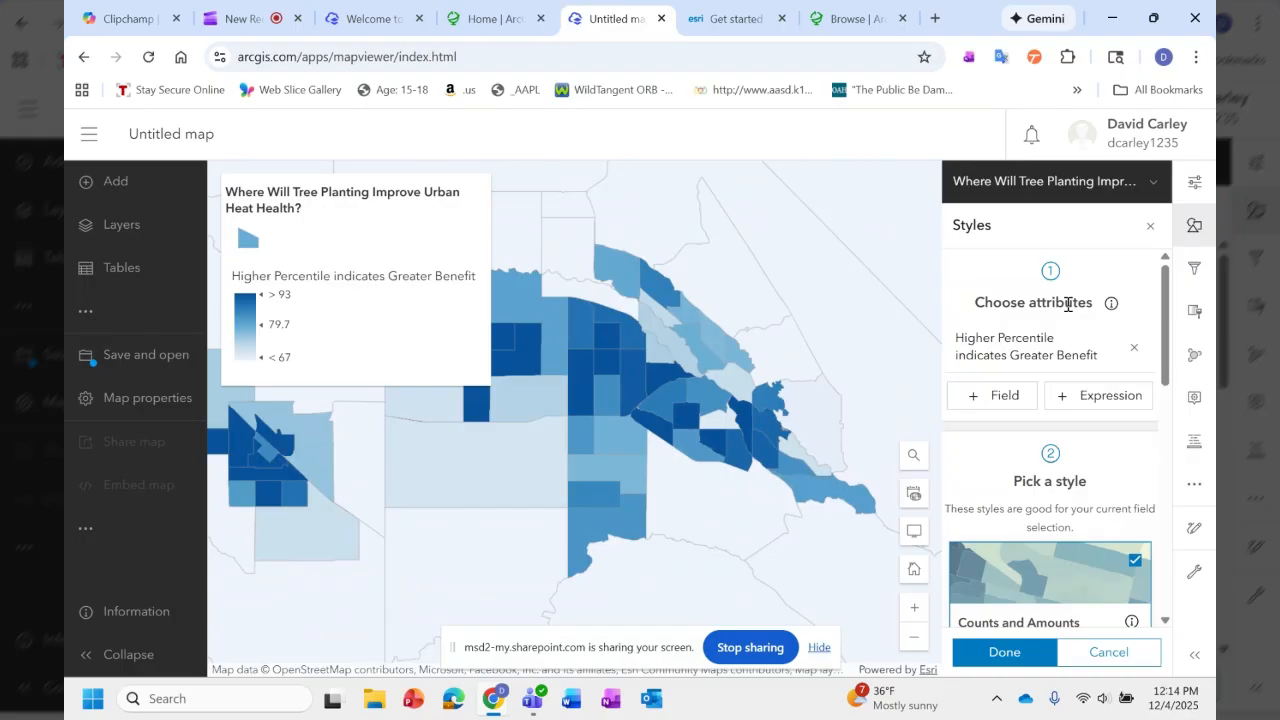
left_click(1150, 226)
Set the tree planting layer's transparency to 53% in its appearance properties.
left_click(1190, 188)
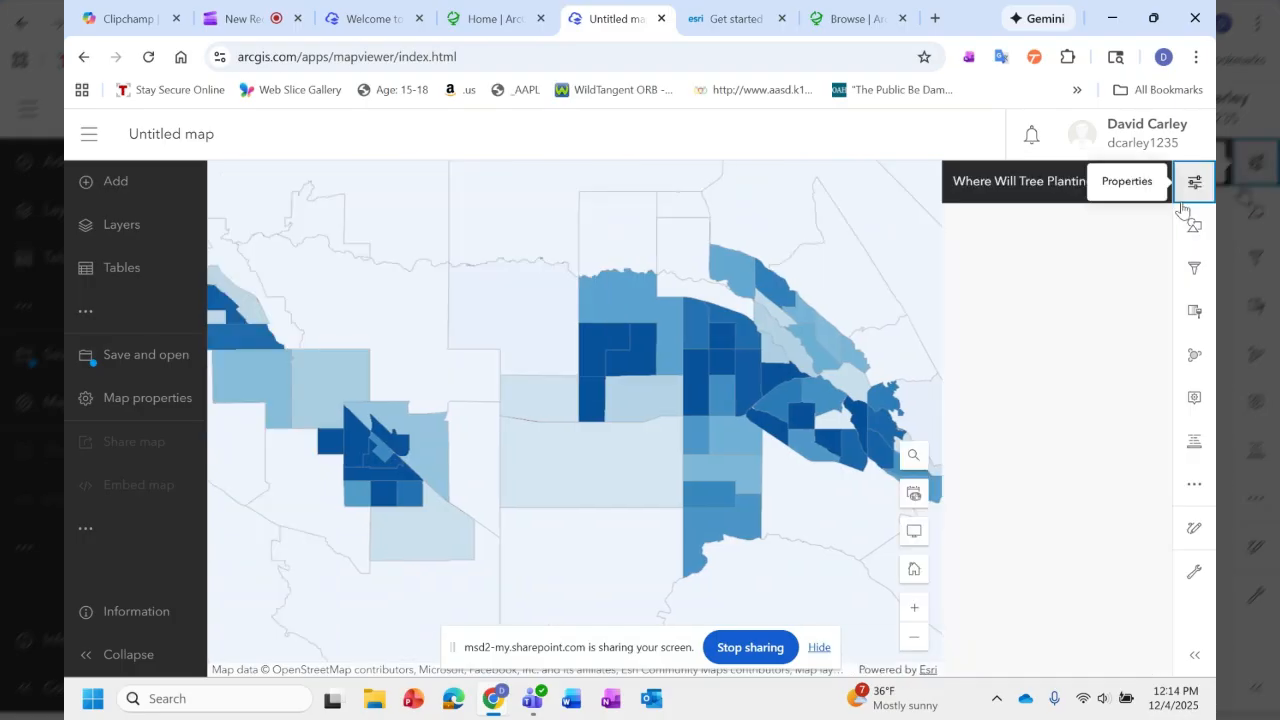
scroll(1003, 597, "down", 1)
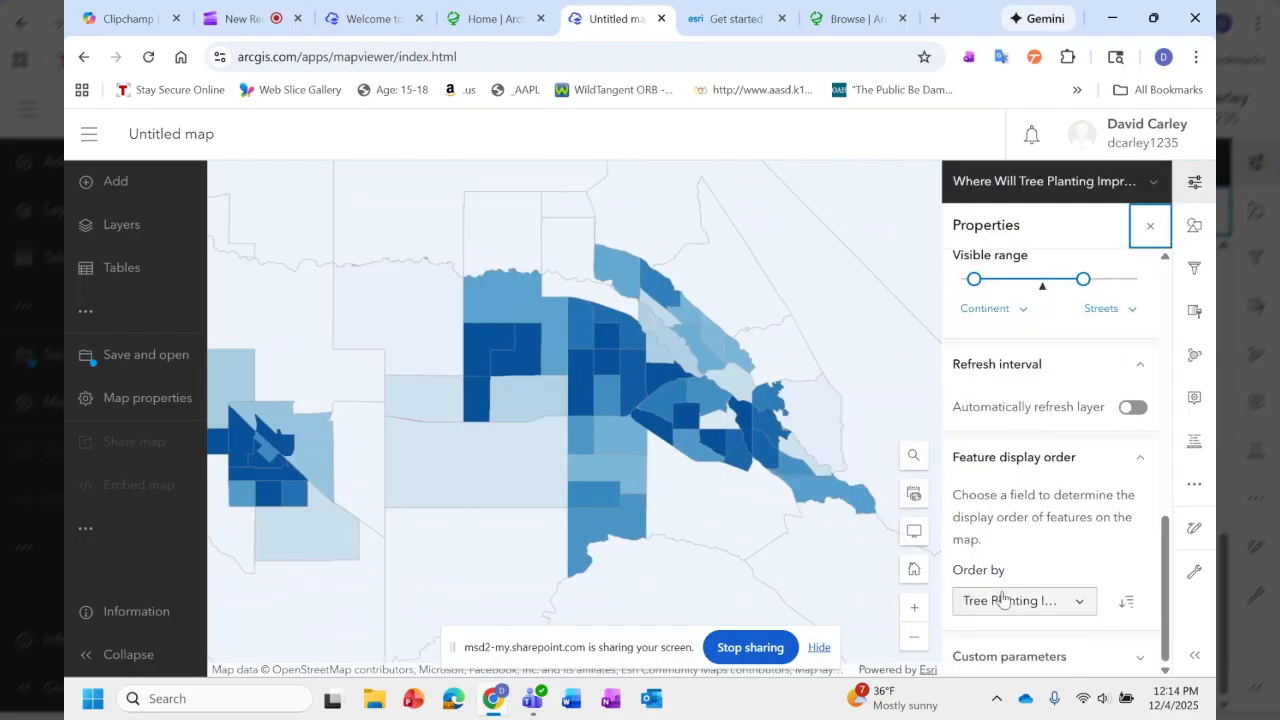
scroll(1084, 458, "up", 2)
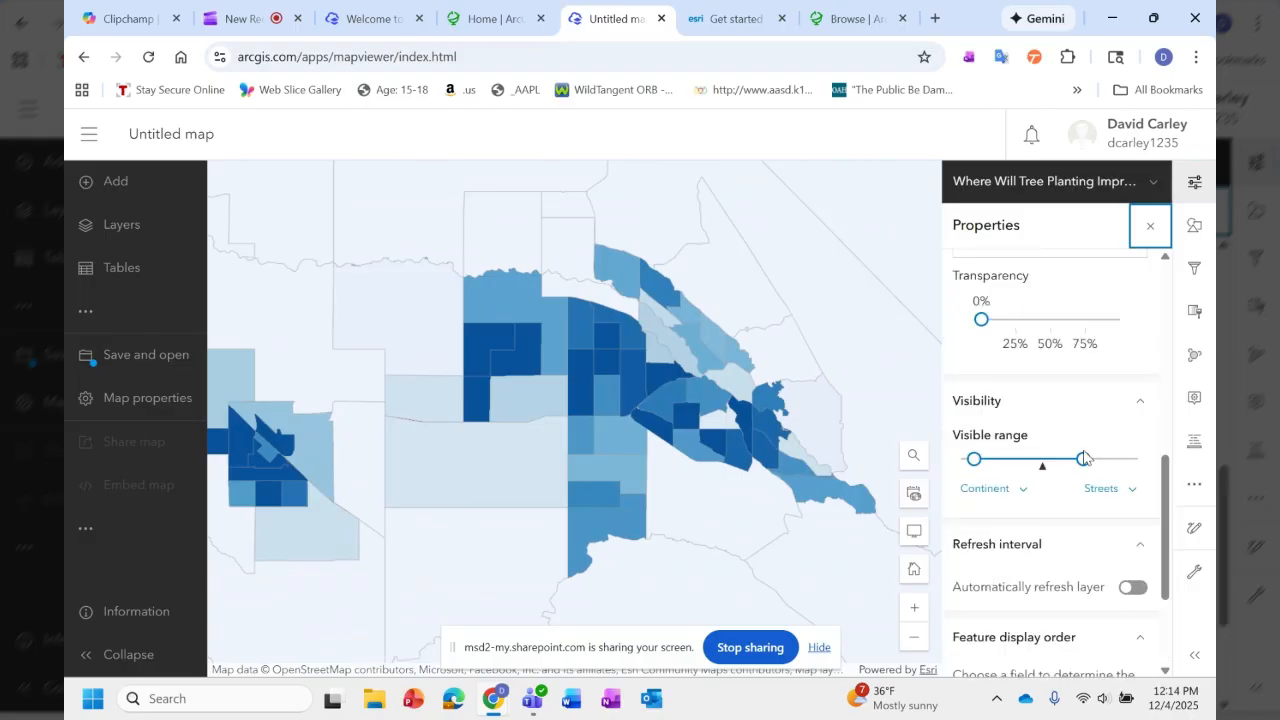
scroll(990, 320, "up", 1)
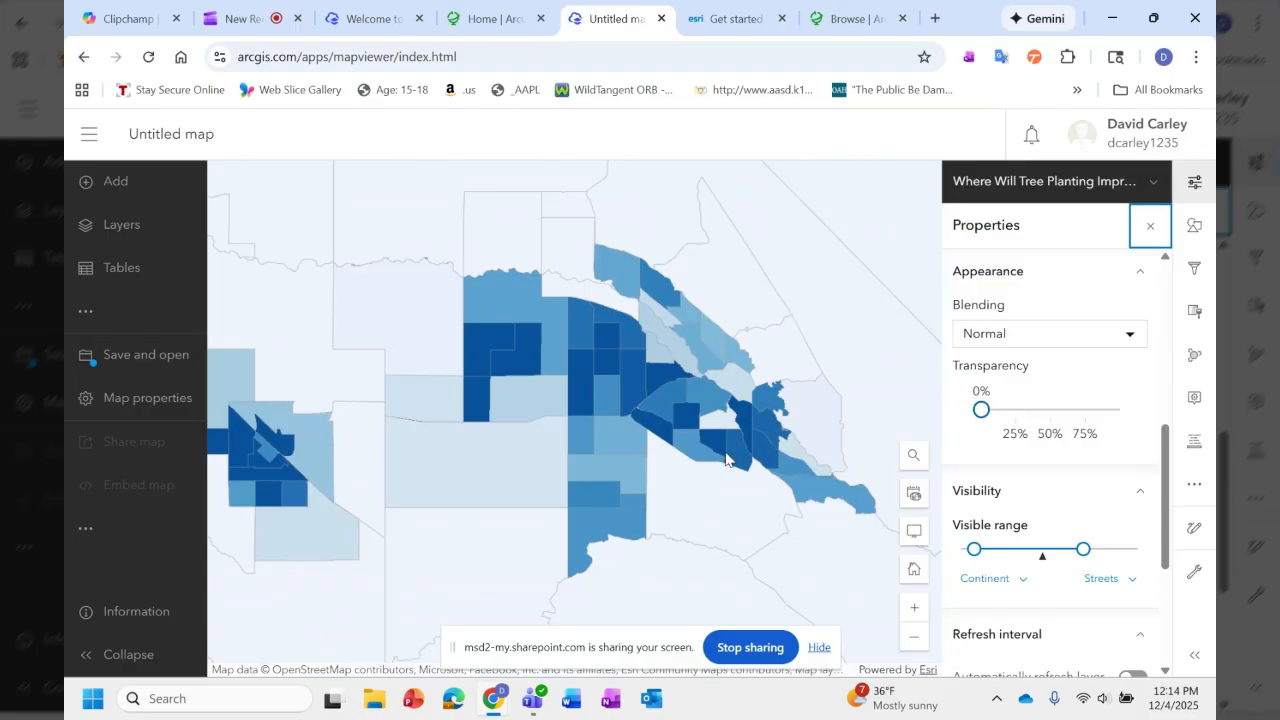
scroll(758, 385, "up", 2)
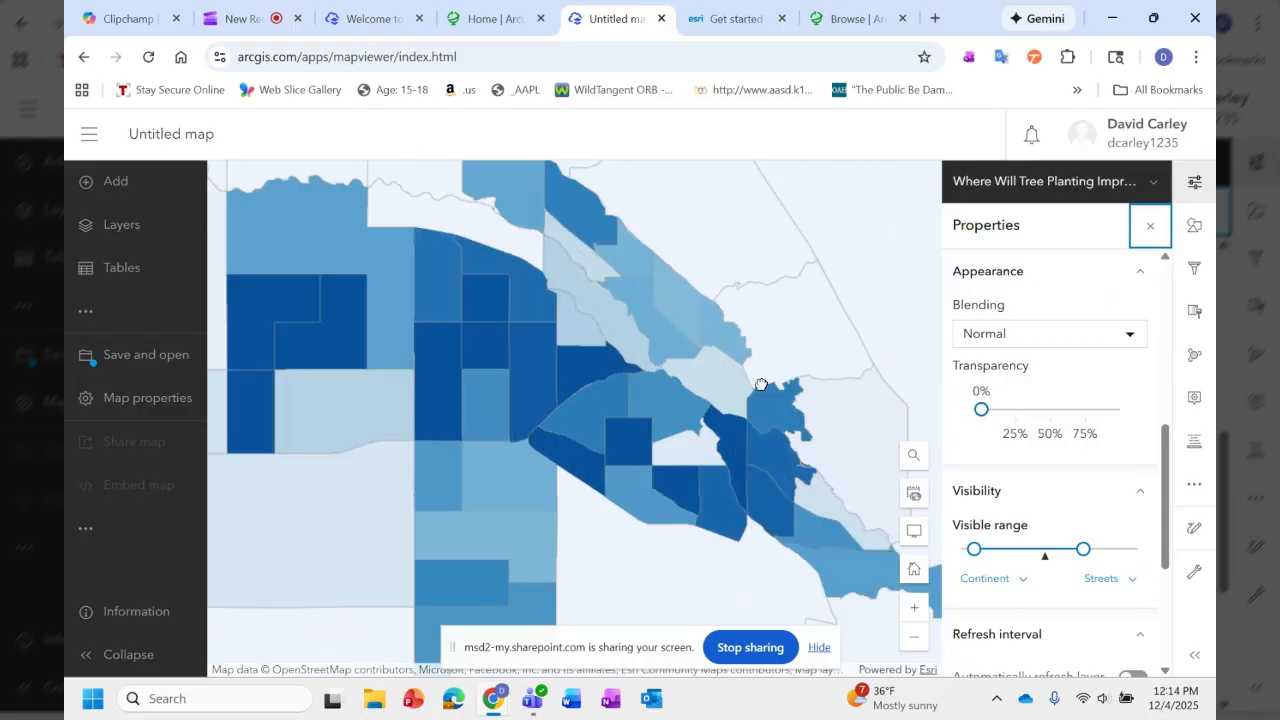
left_click_drag(689, 412, 752, 412)
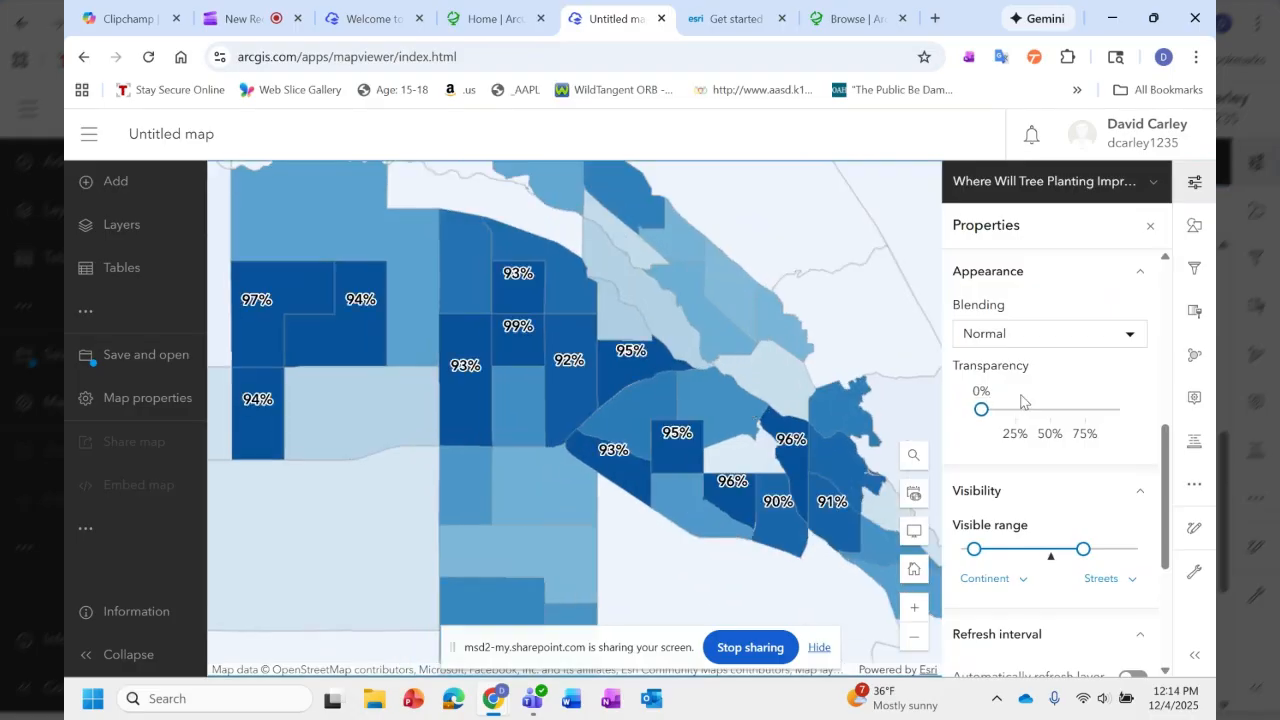
left_click_drag(981, 409, 1055, 409)
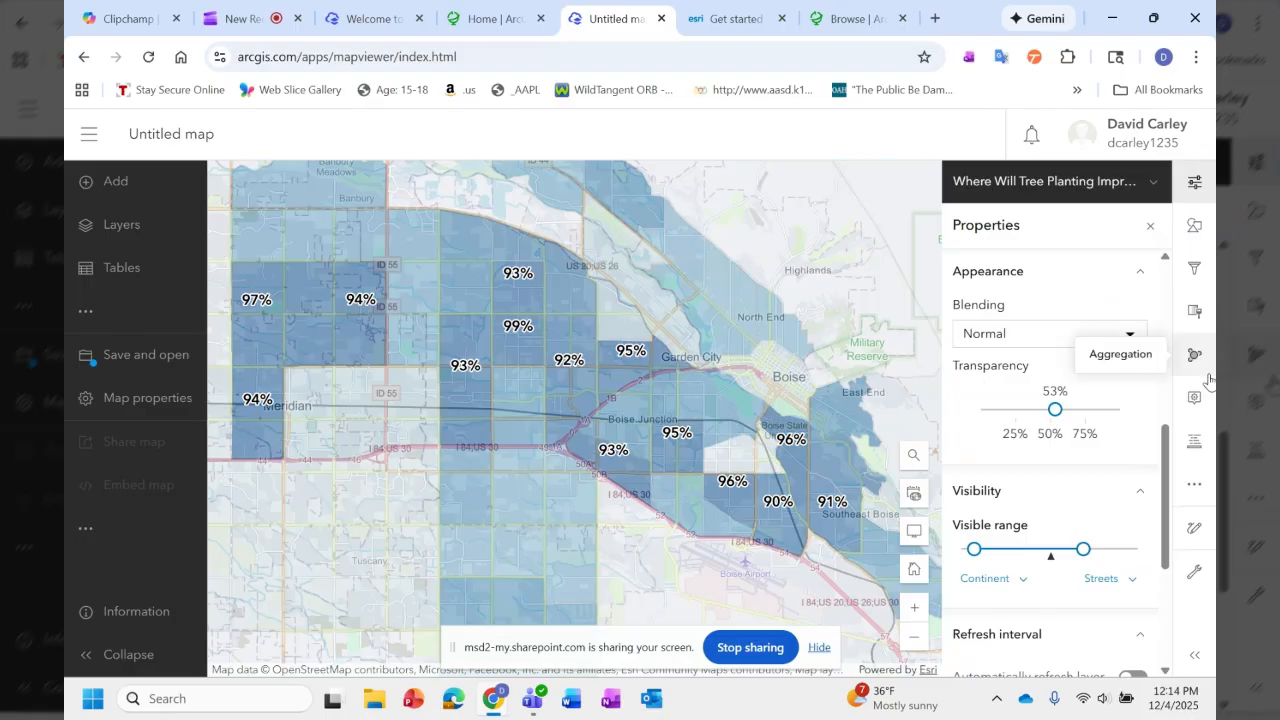
Set the tree planting layer's visible range from County to Buildings.
mouse_move(1079, 545)
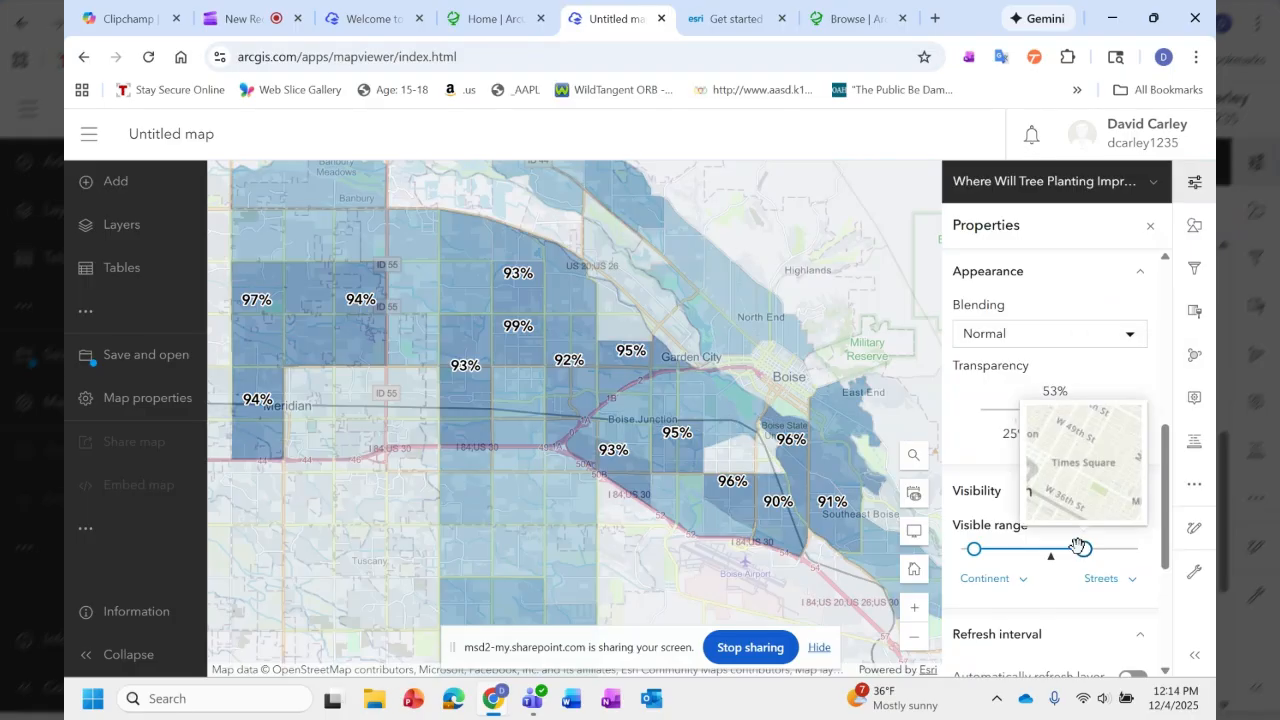
mouse_move(1079, 546)
left_mouse_down()
mouse_move(1053, 548)
mouse_move(1102, 548)
left_mouse_up()
left_click_drag(973, 548, 1026, 549)
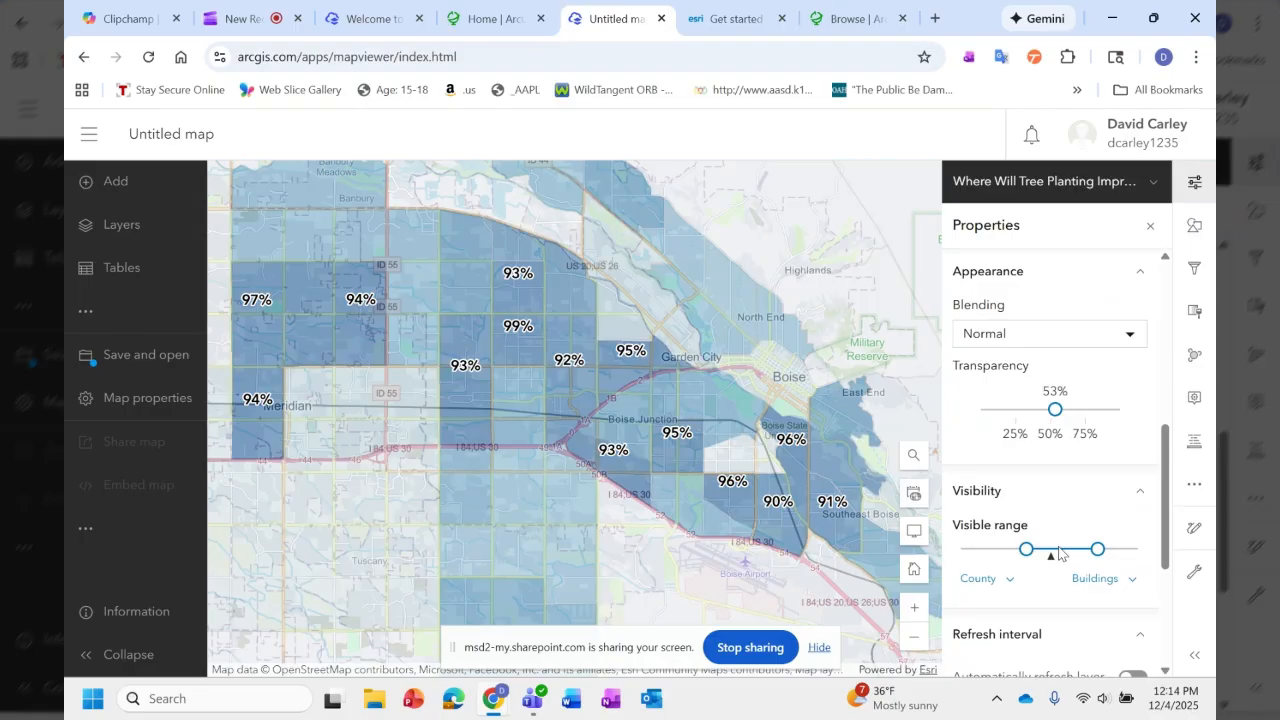
scroll(1064, 549, "down", 1)
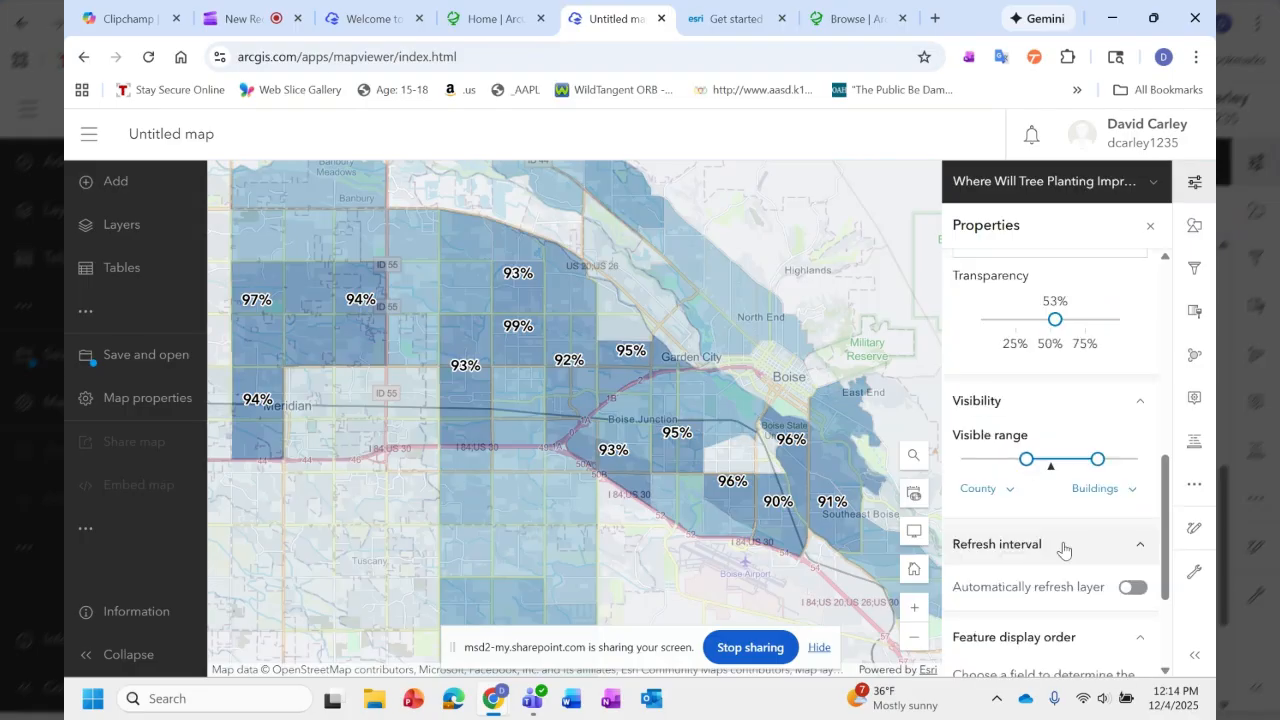
Review the tree planting layer's refresh interval, feature display order, custom parameters and symbology properties.
scroll(1064, 549, "down", 2)
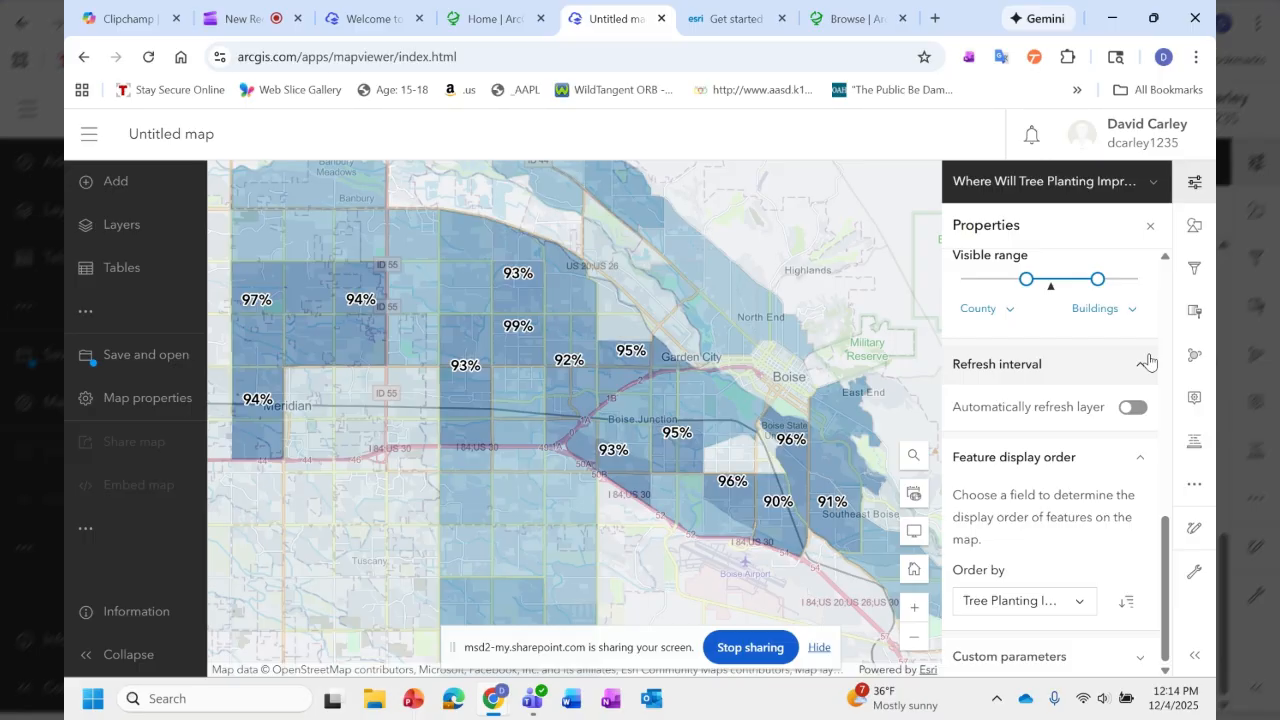
left_click(1133, 672)
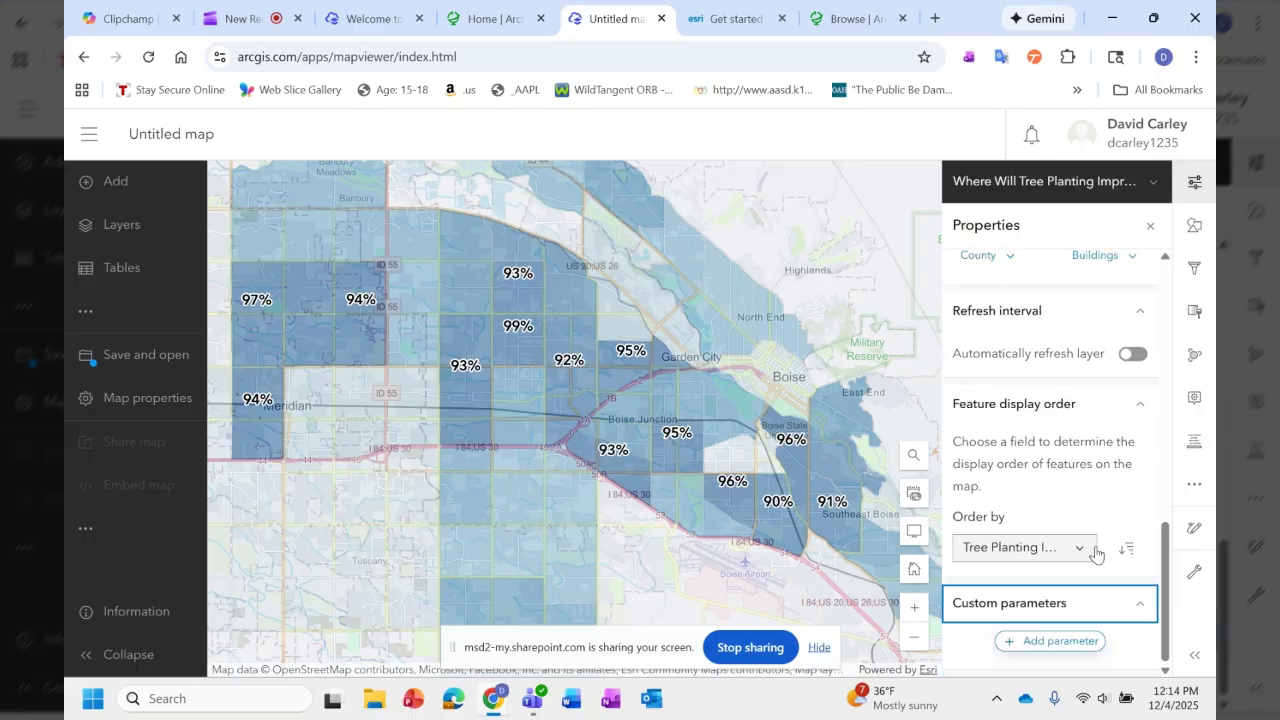
scroll(1098, 550, "up", 10)
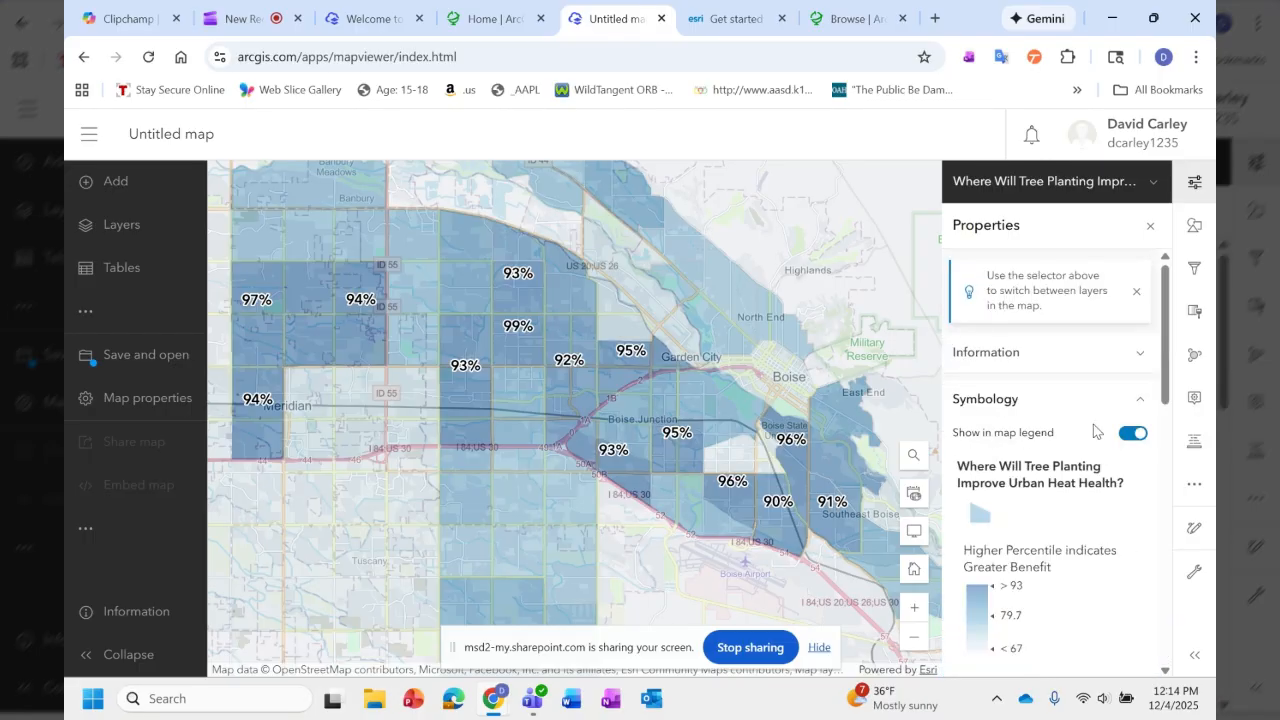
scroll(1038, 518, "down", 1)
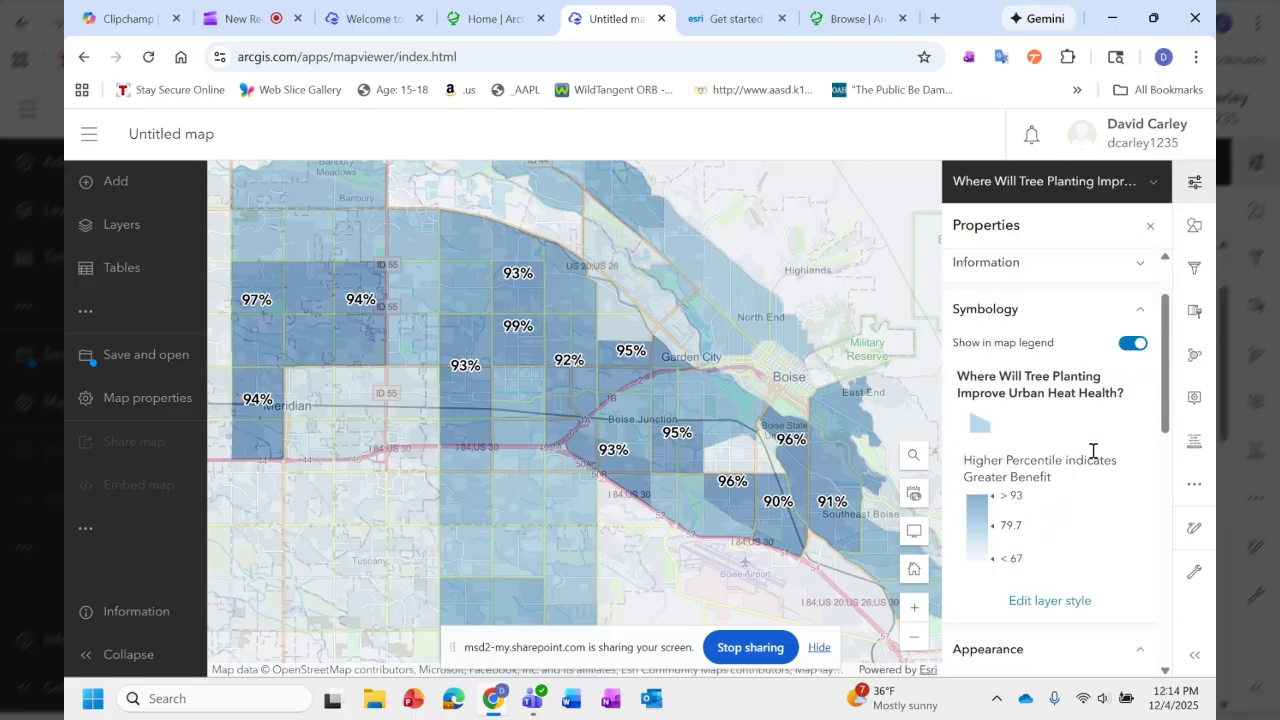
scroll(1093, 451, "up", 1)
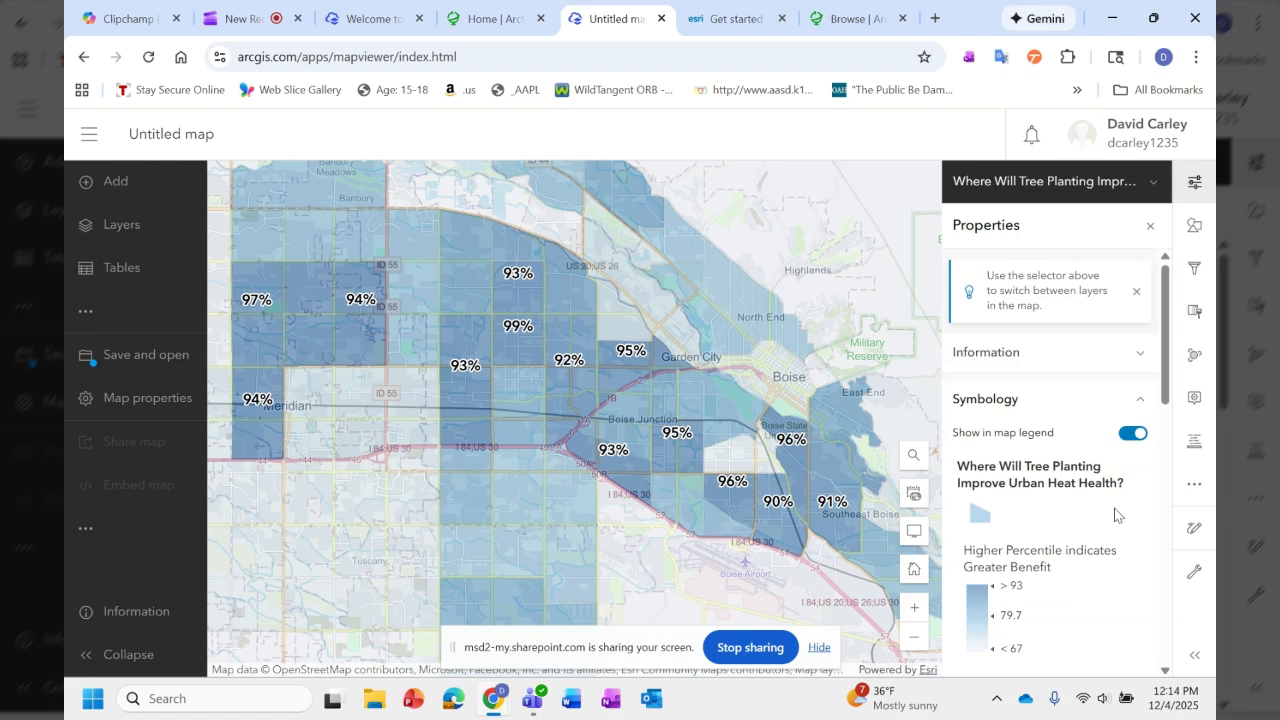
Change the tree planting layer's Counts and Amounts (color) ramp to the pale yellow, red and dark purple ramp.
left_click(1195, 226)
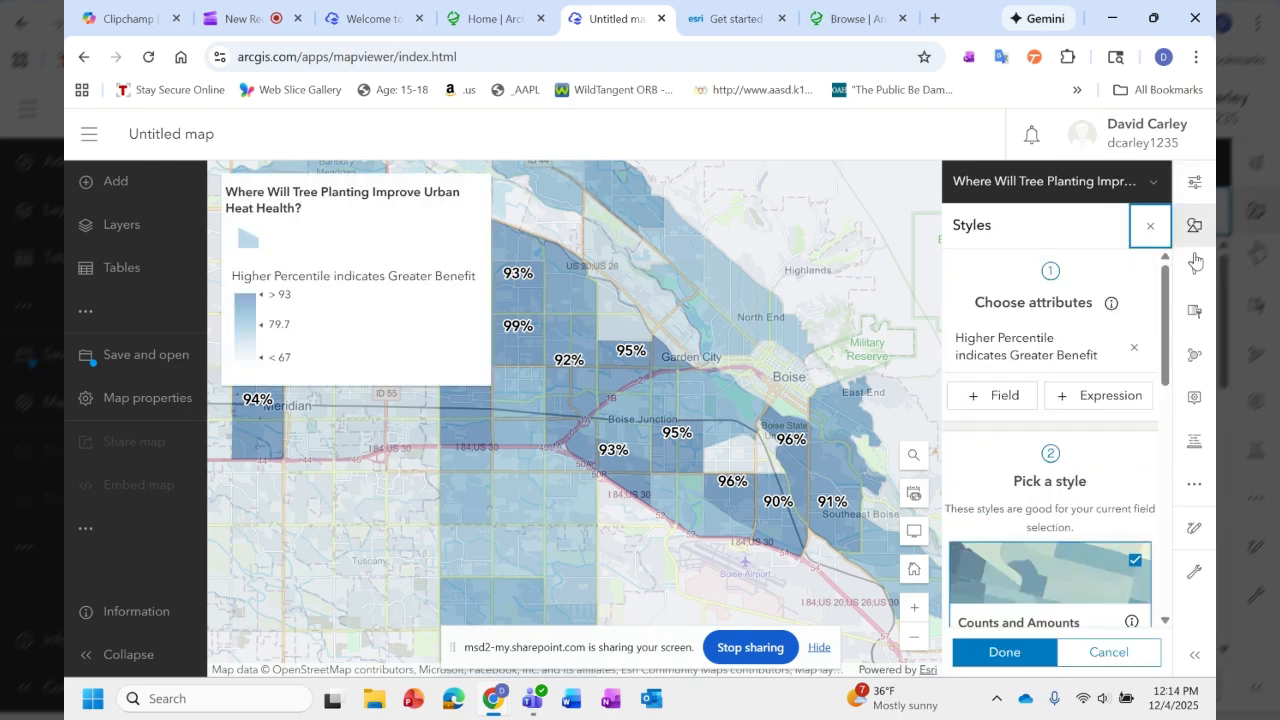
scroll(1083, 390, "down", 1)
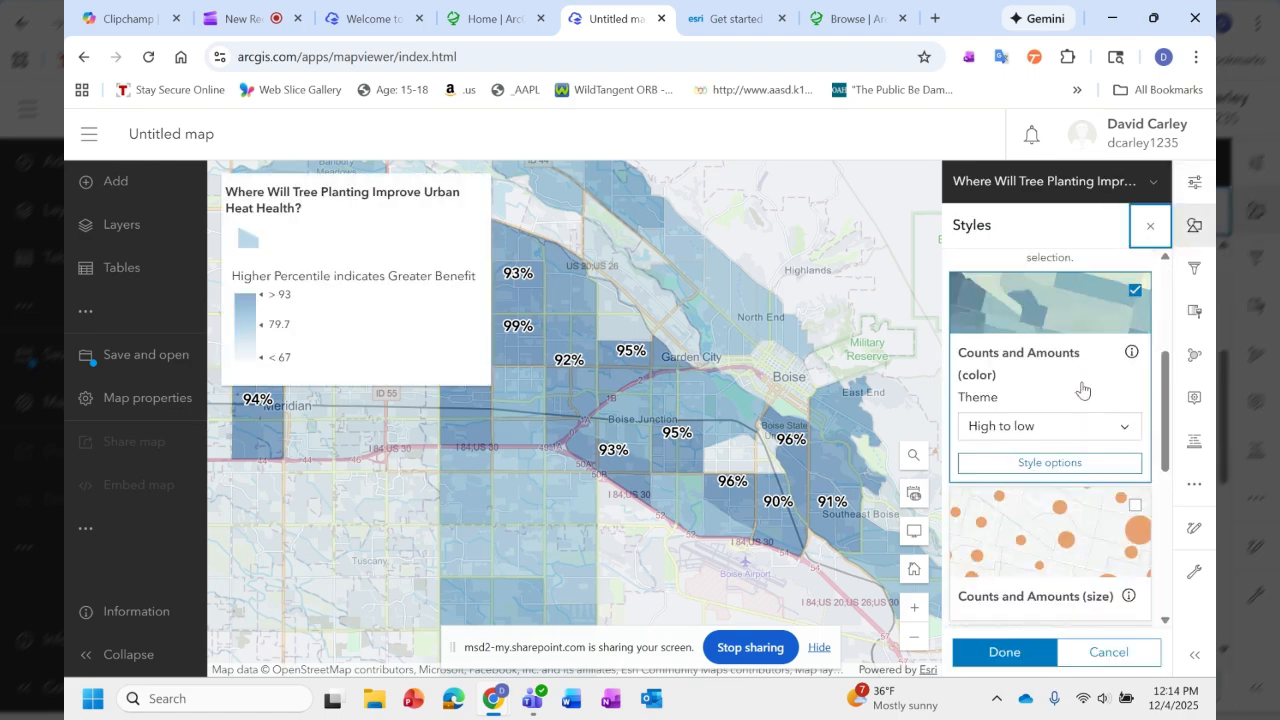
left_click(1061, 460)
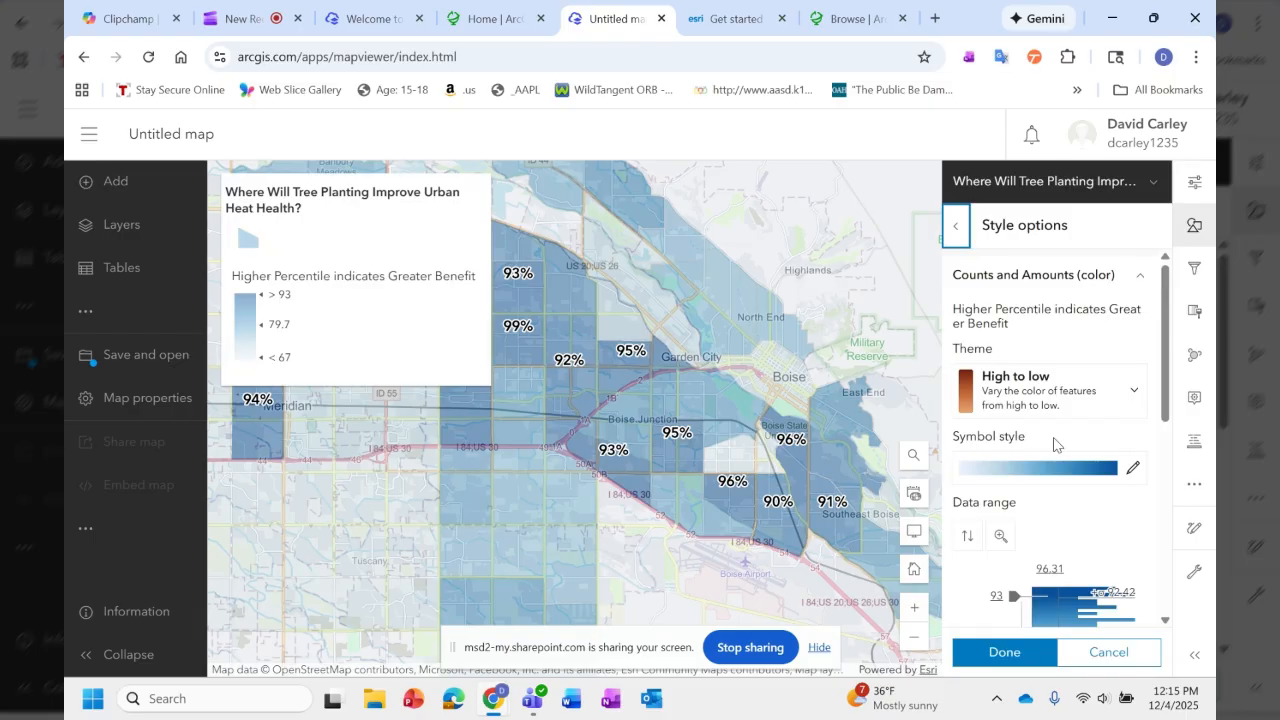
left_click(1125, 467)
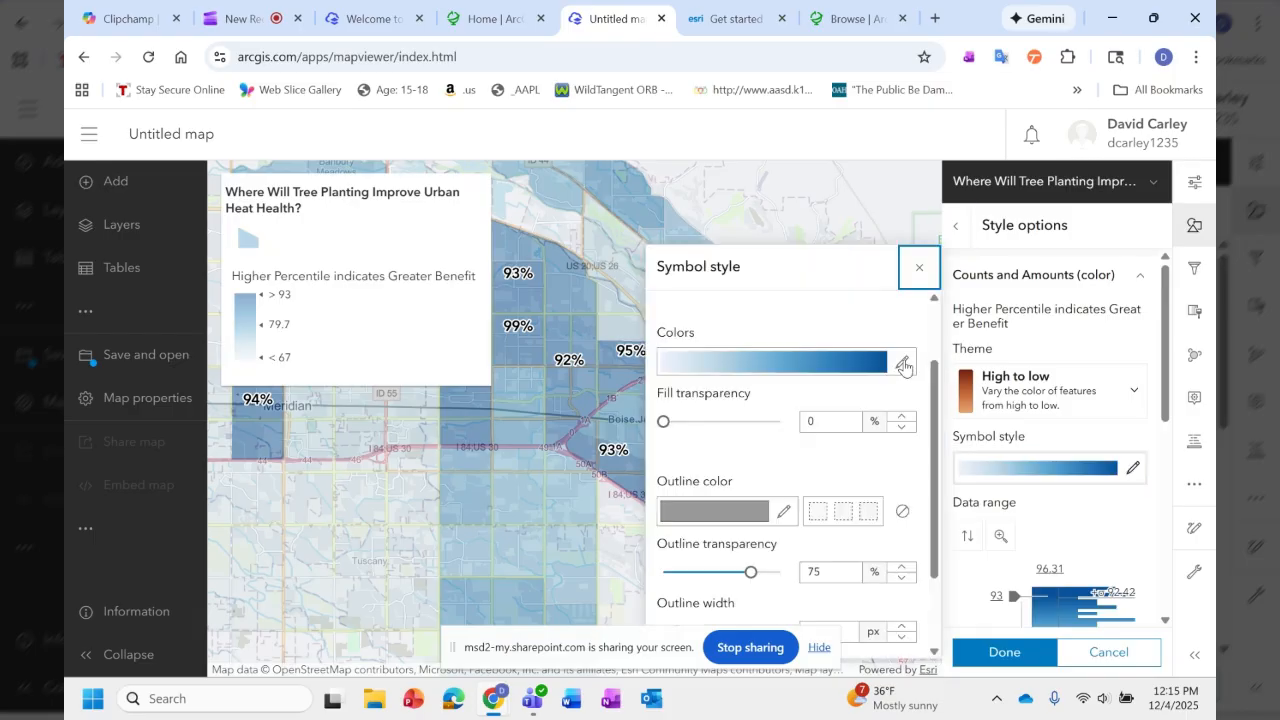
left_click(901, 364)
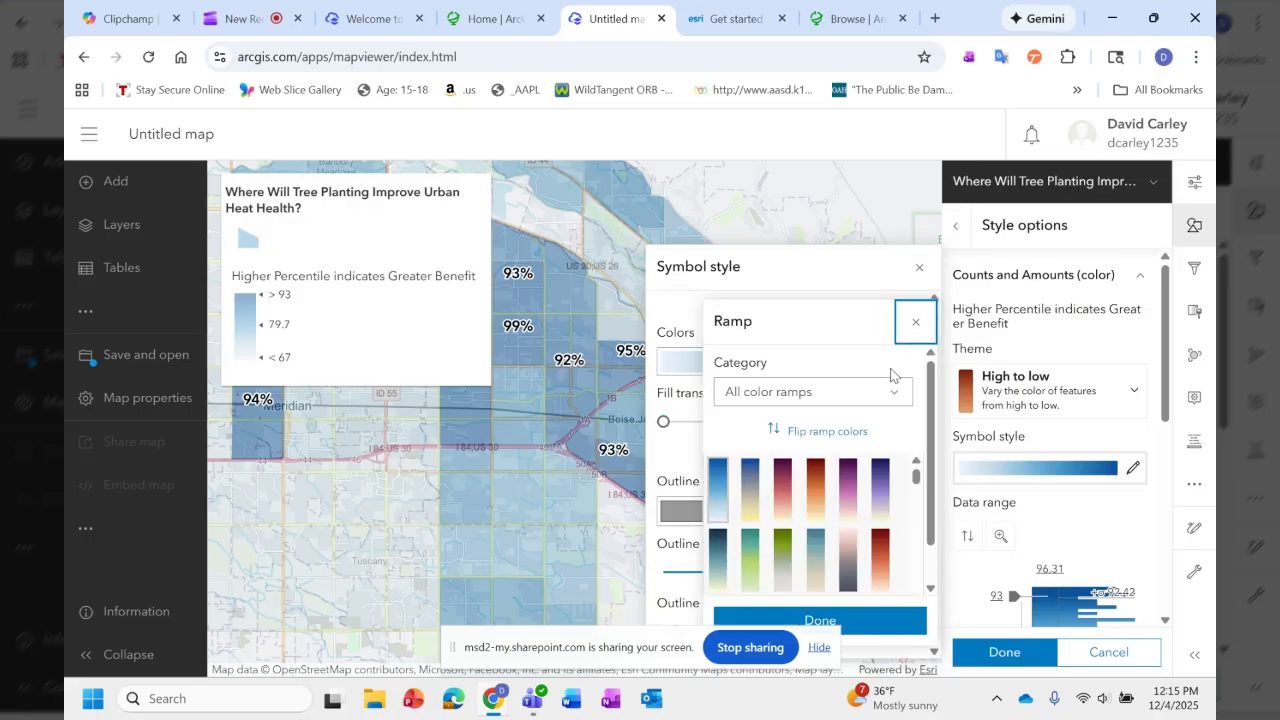
left_click(781, 495)
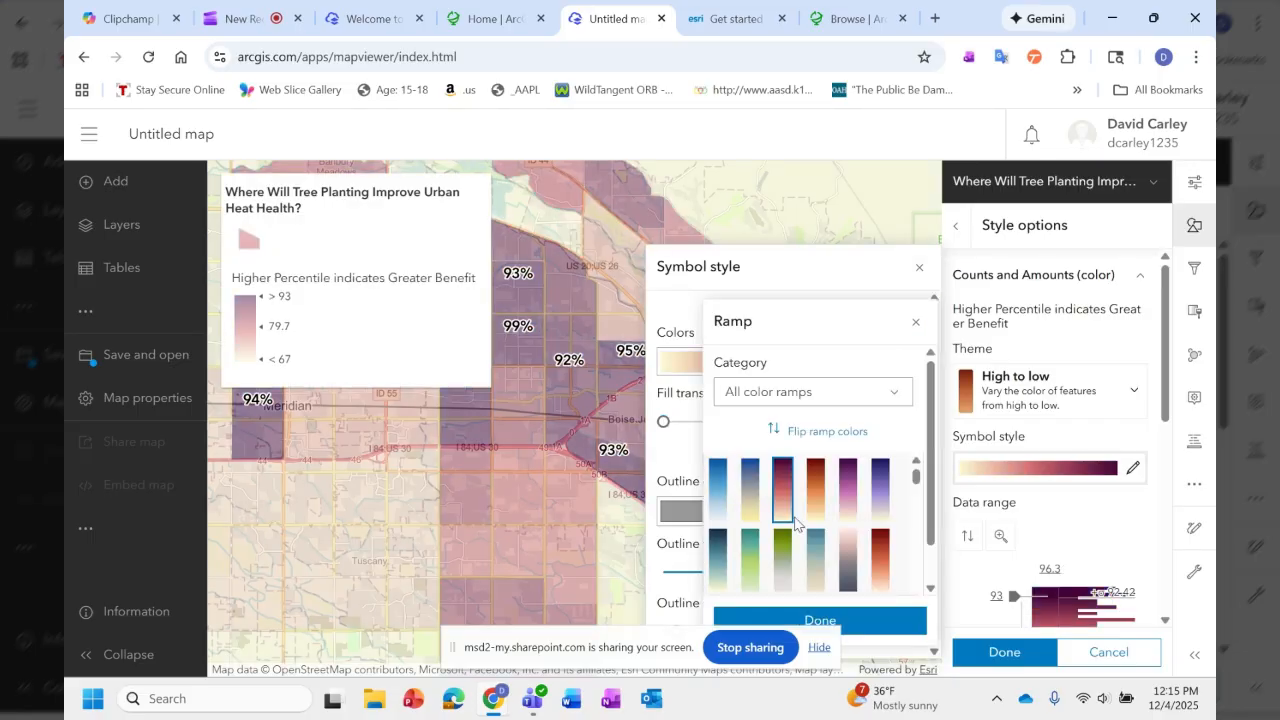
left_click(880, 620)
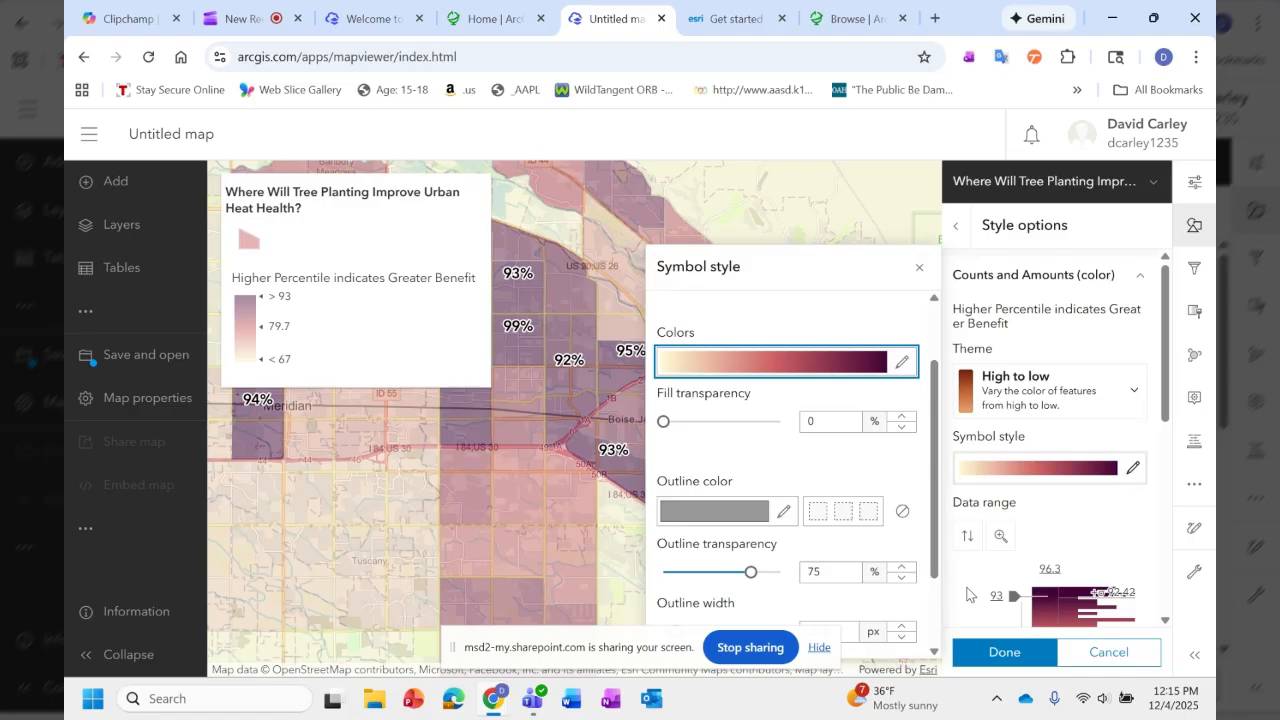
key("Escape")
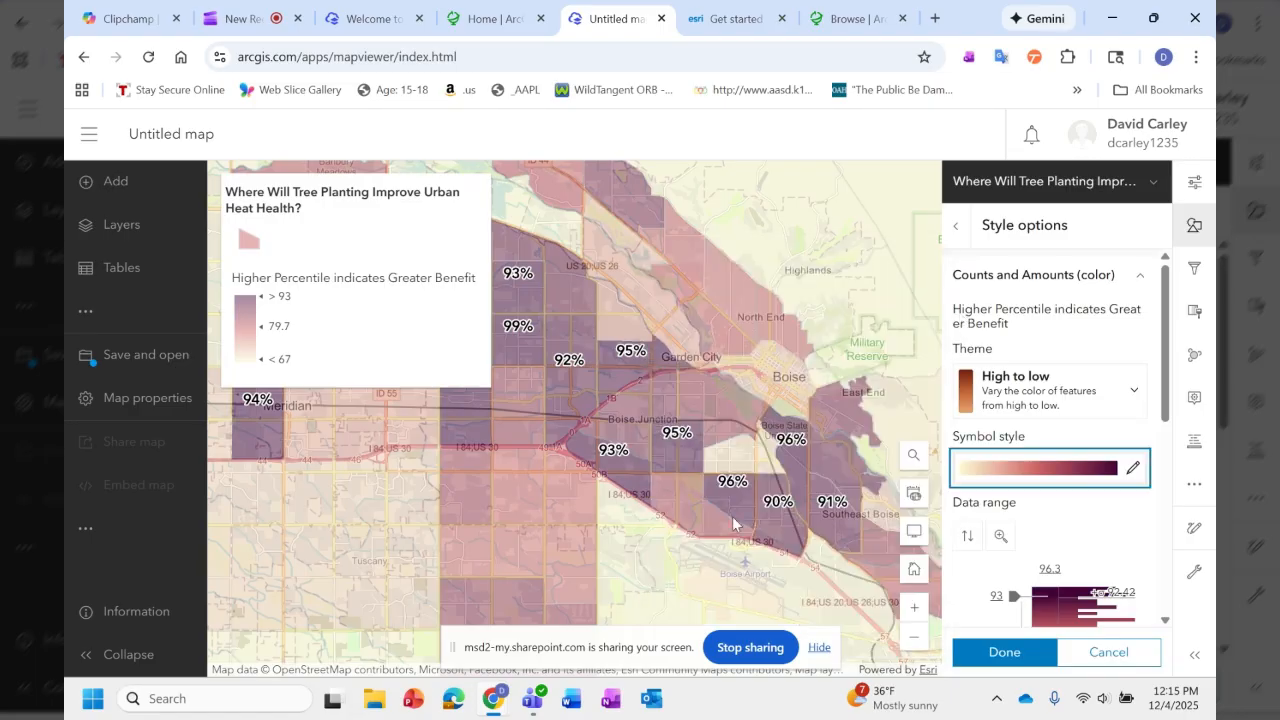
Look through the remaining style options, such as style range and data classification, and check the list of selectable layers.
scroll(1032, 566, "down", 3)
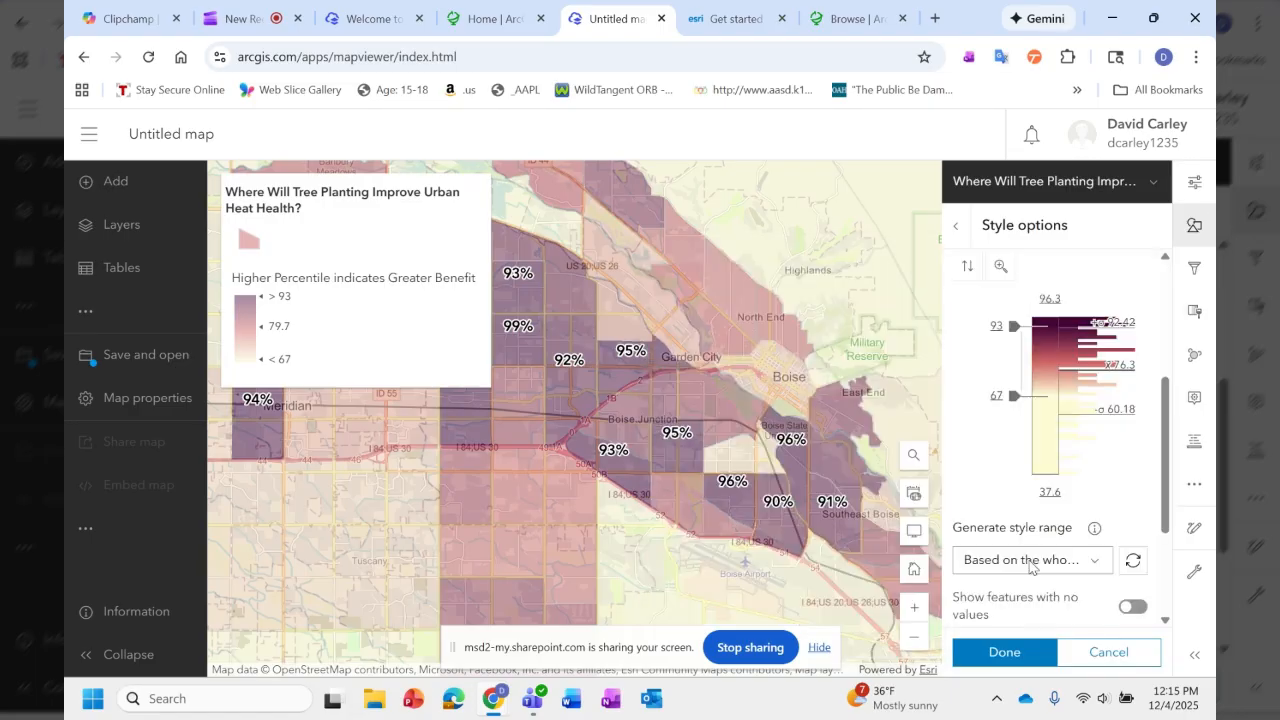
scroll(1032, 566, "down", 2)
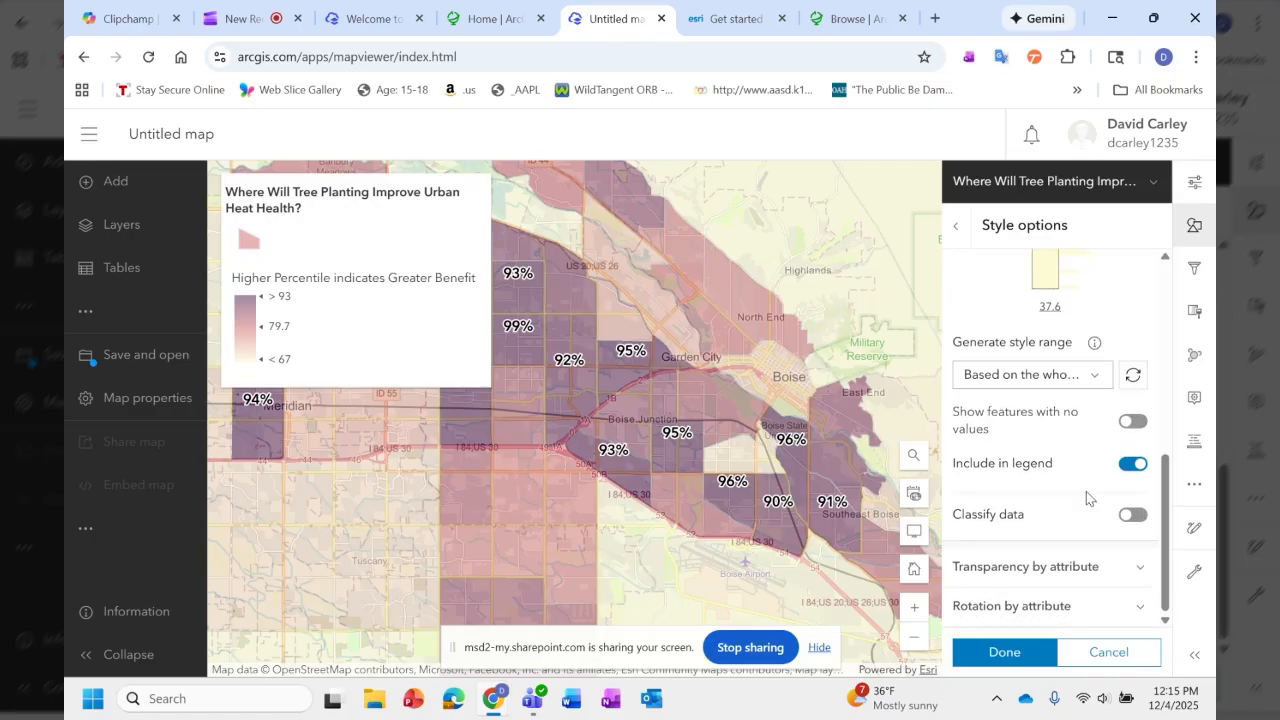
left_click(1143, 197)
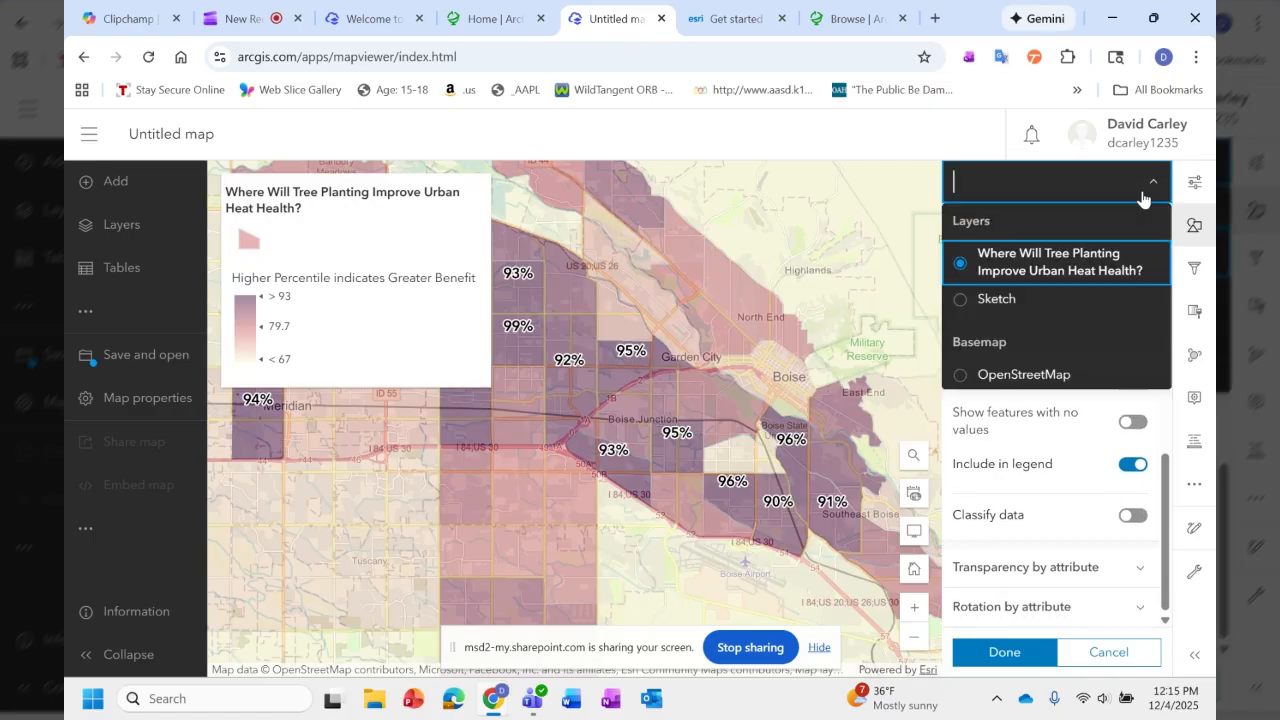
left_click(932, 220)
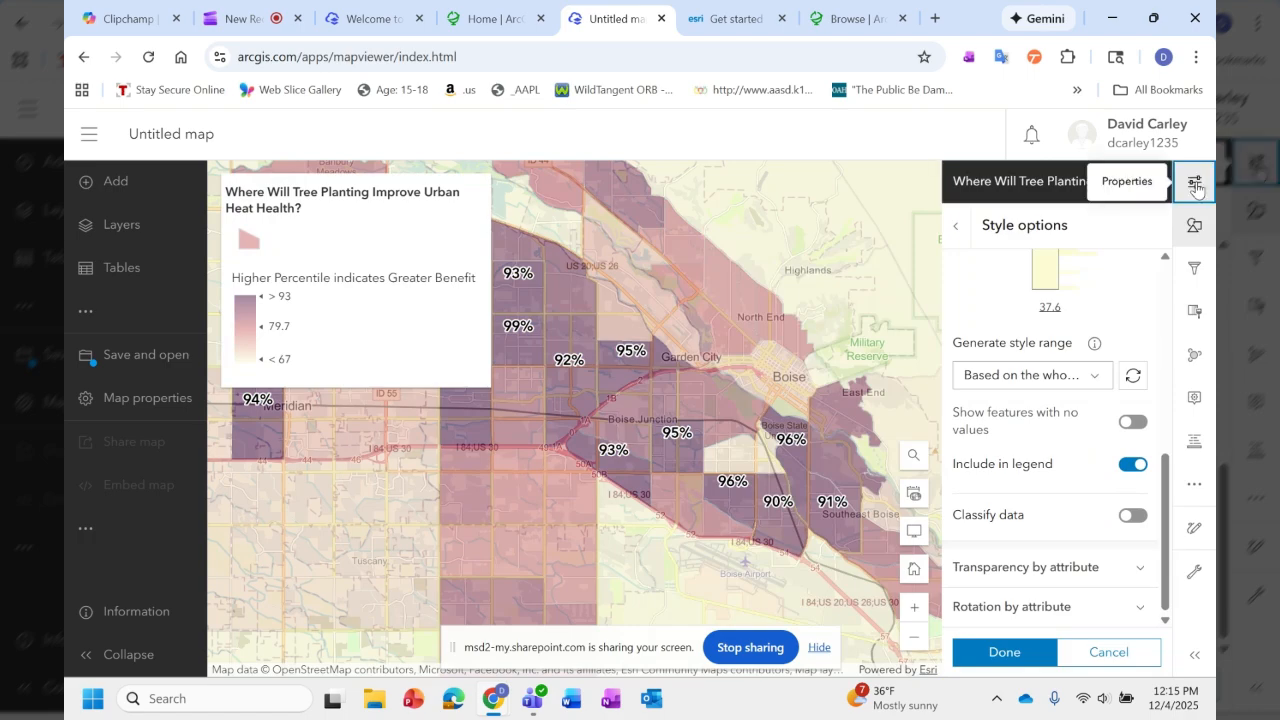
left_click(1196, 187)
left_click(1150, 226)
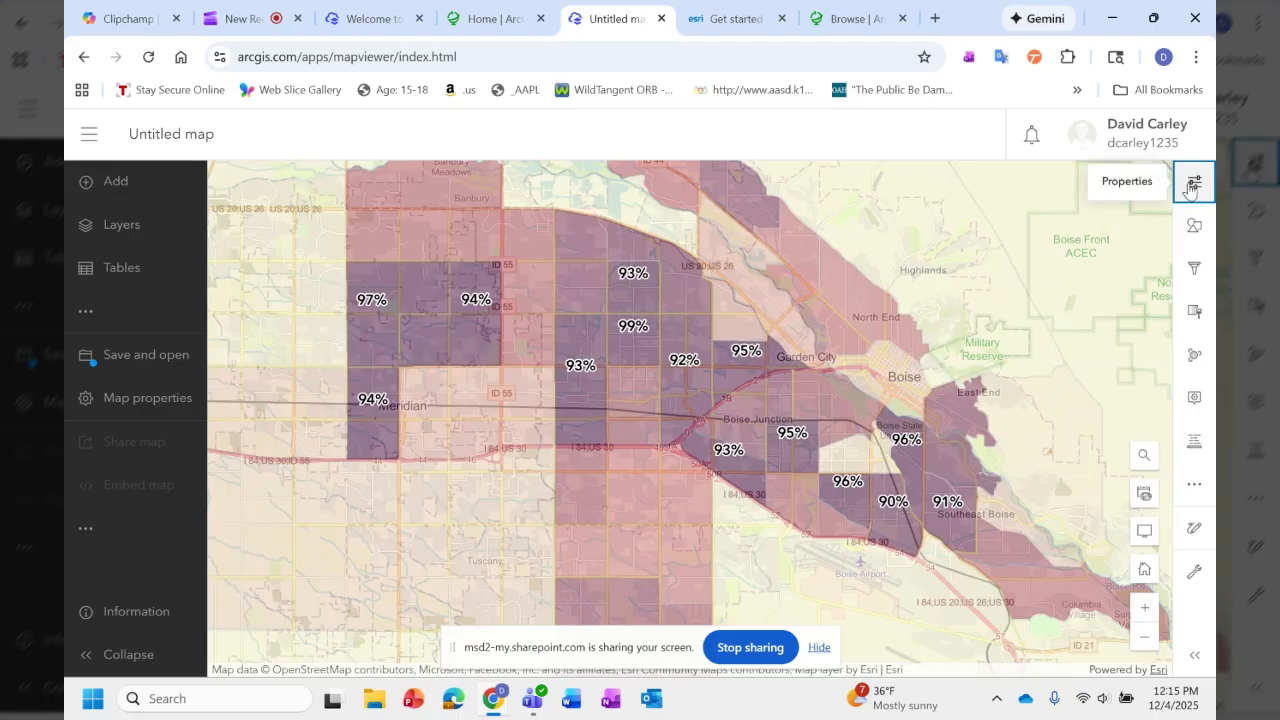
left_click(1194, 232)
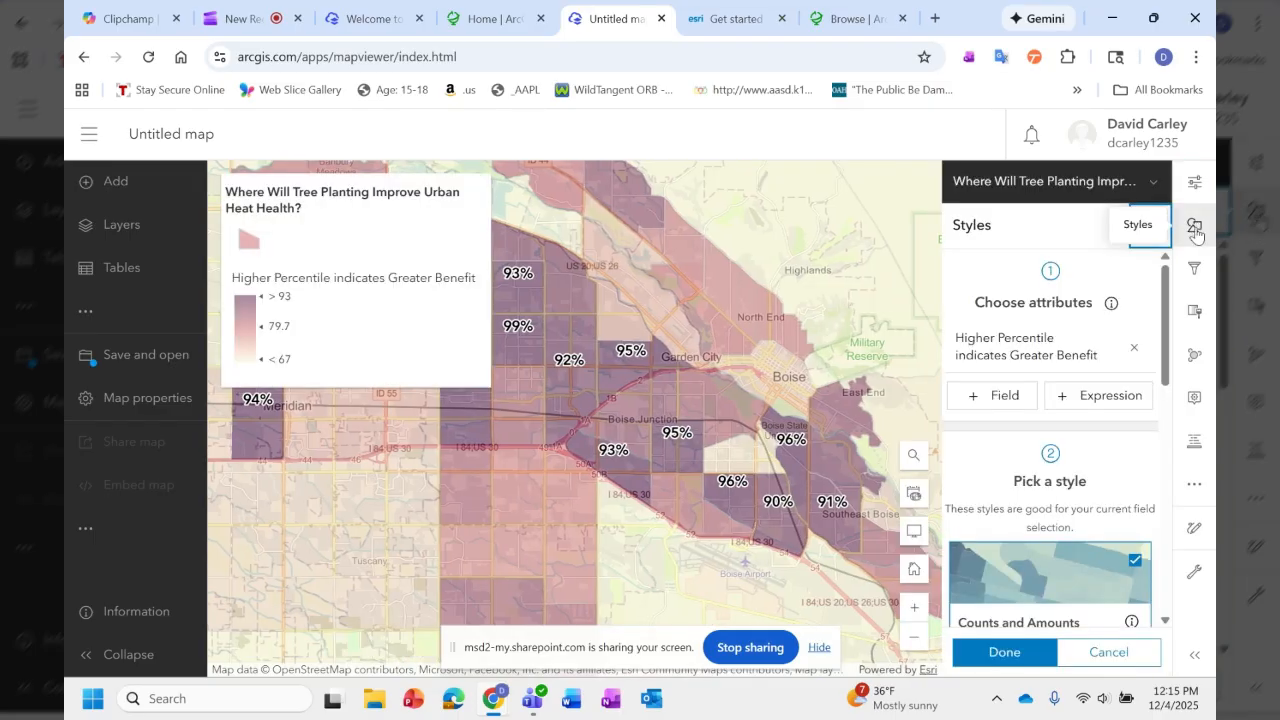
Browse the whole-layer effects available for the tree planting layer, from Bloom and Drop shadow down to Invert and Sepia.
left_click(1195, 318)
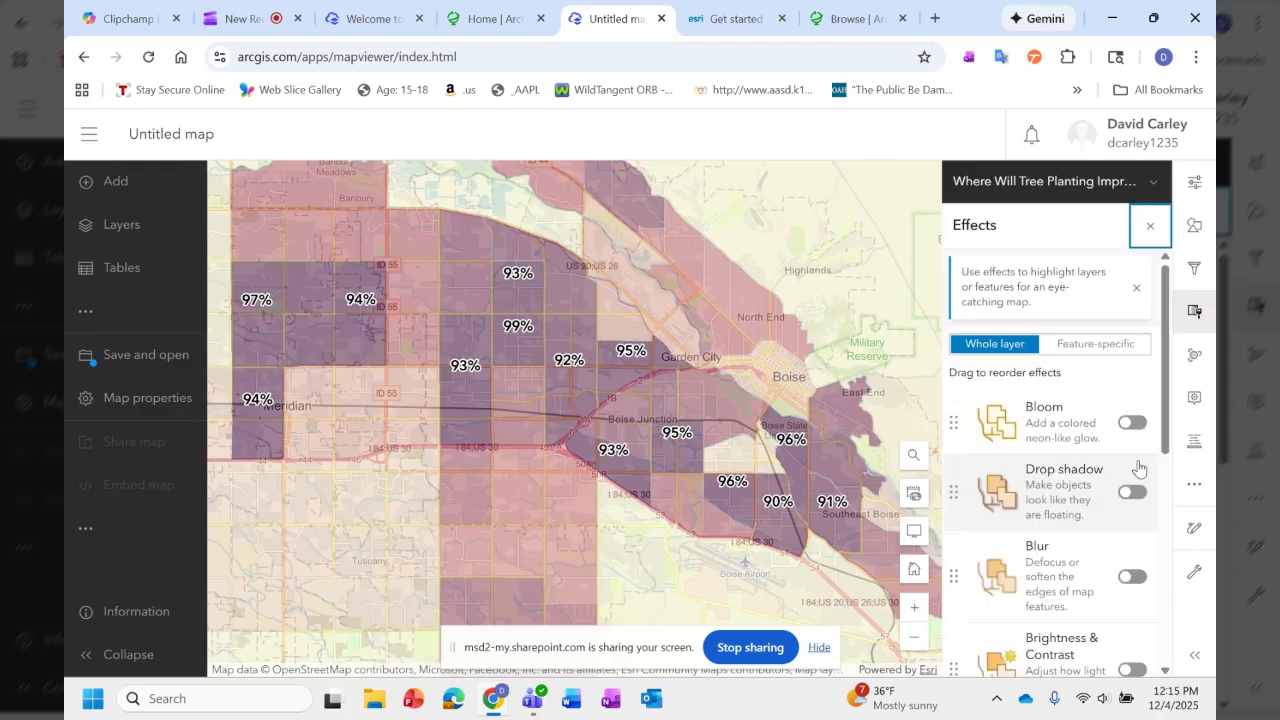
scroll(1059, 455, "down", 2)
scroll(1059, 455, "down", 3)
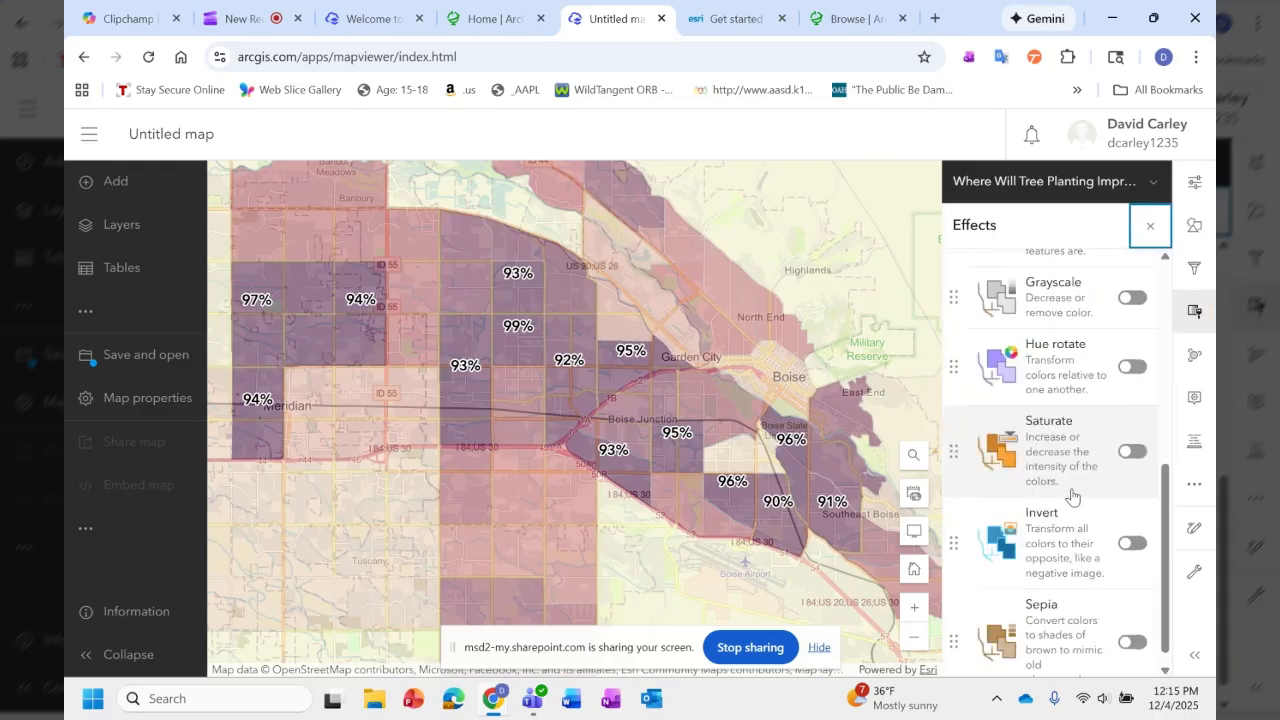
scroll(1072, 497, "down", 1)
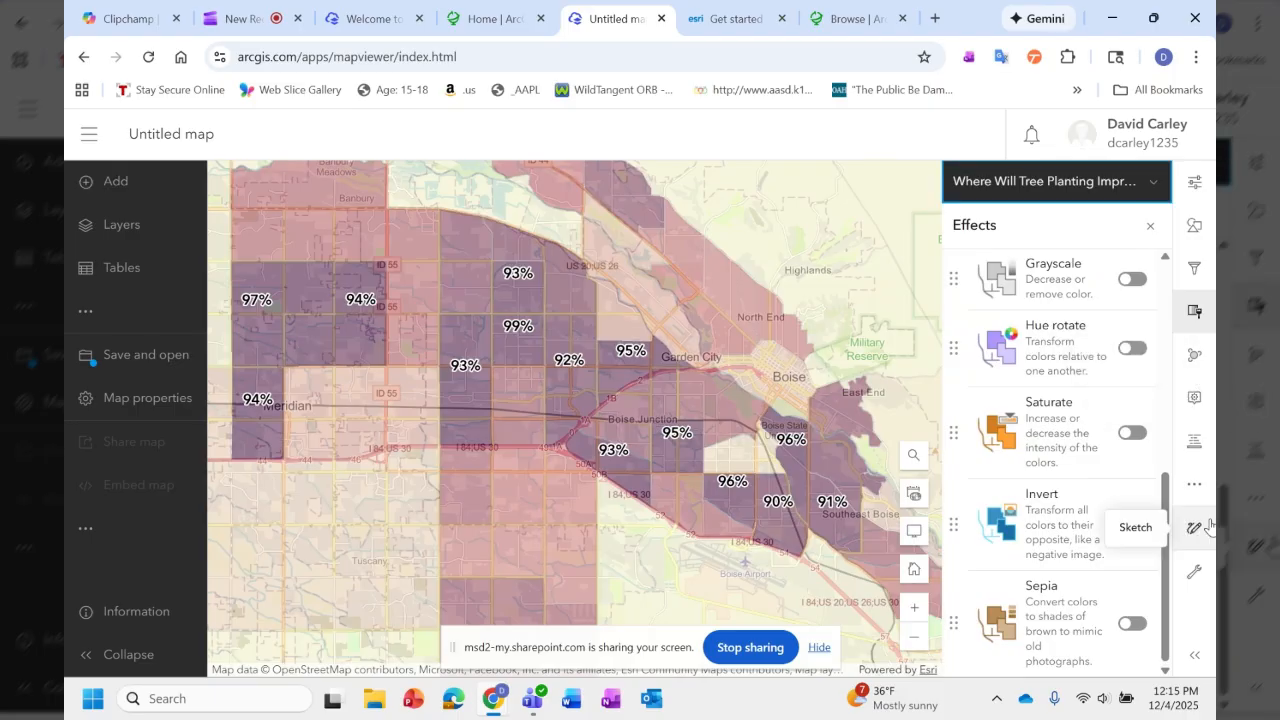
left_click(1204, 486)
left_click(1206, 488)
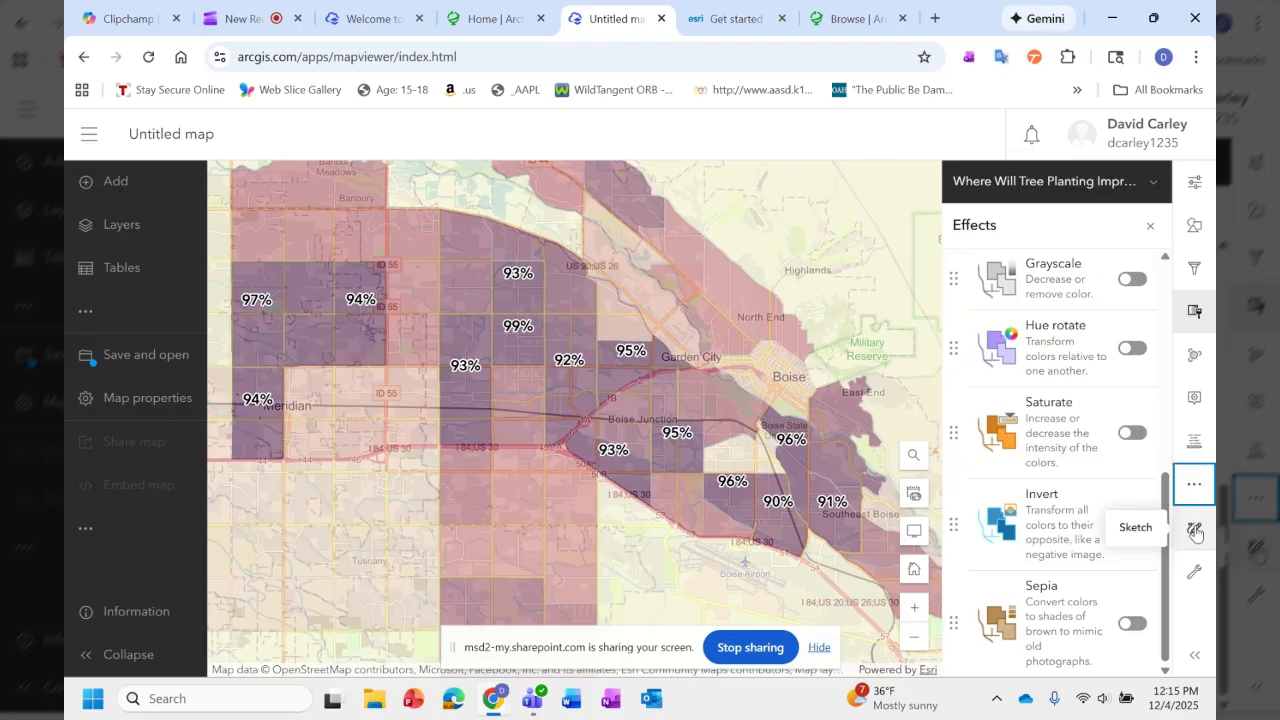
Open the line sketch tool and review its pop-up, symbol, color, transparency, width, arrow and pattern settings.
left_click(1195, 530)
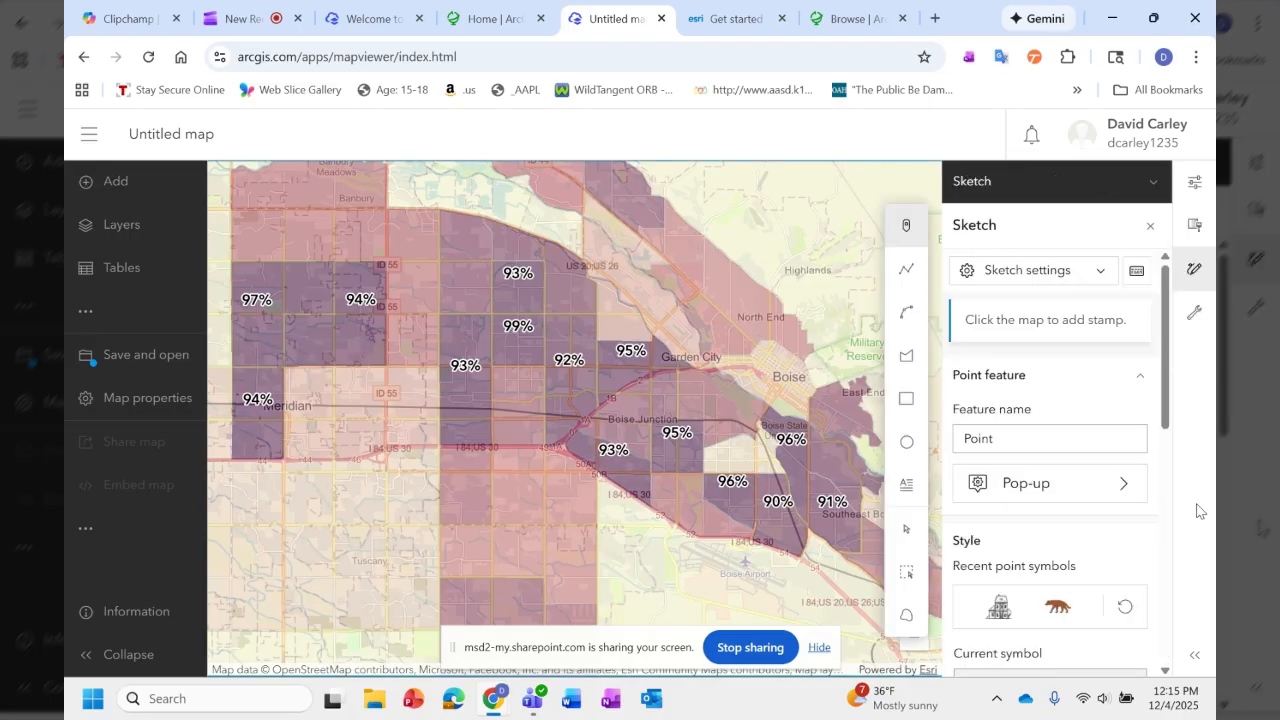
left_click(908, 272)
scroll(1081, 484, "down", 1)
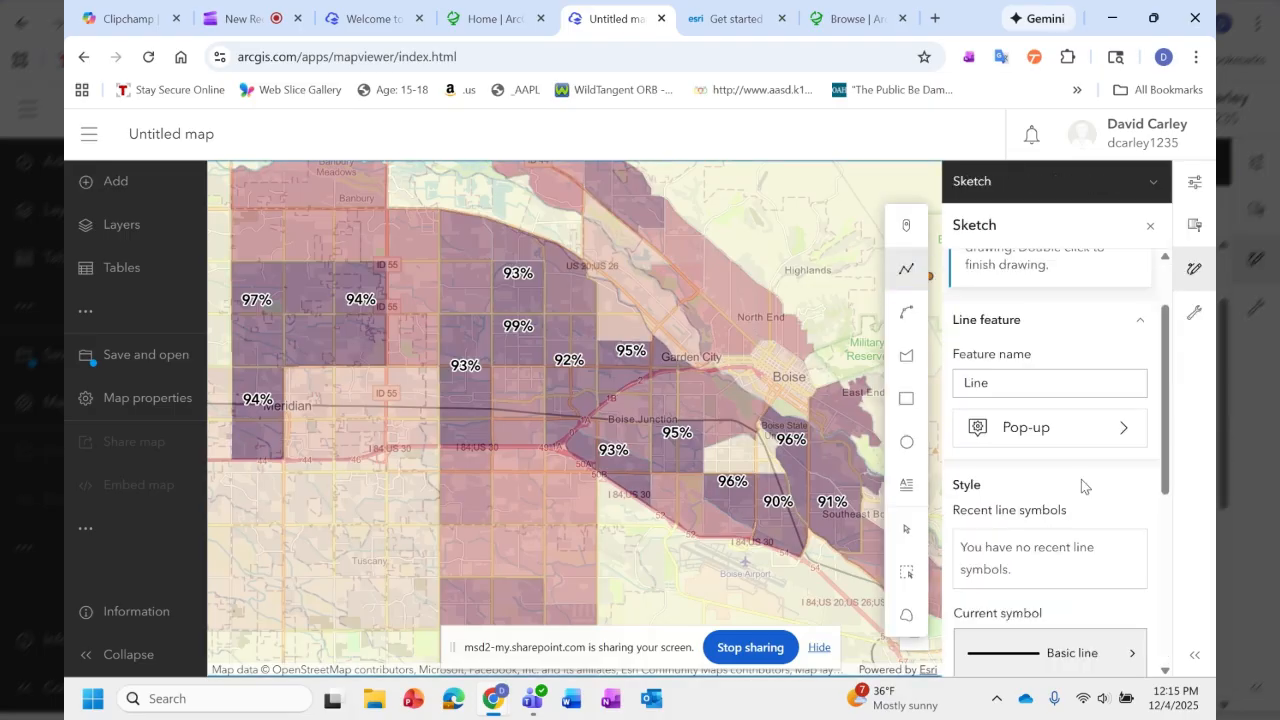
left_click(1084, 425)
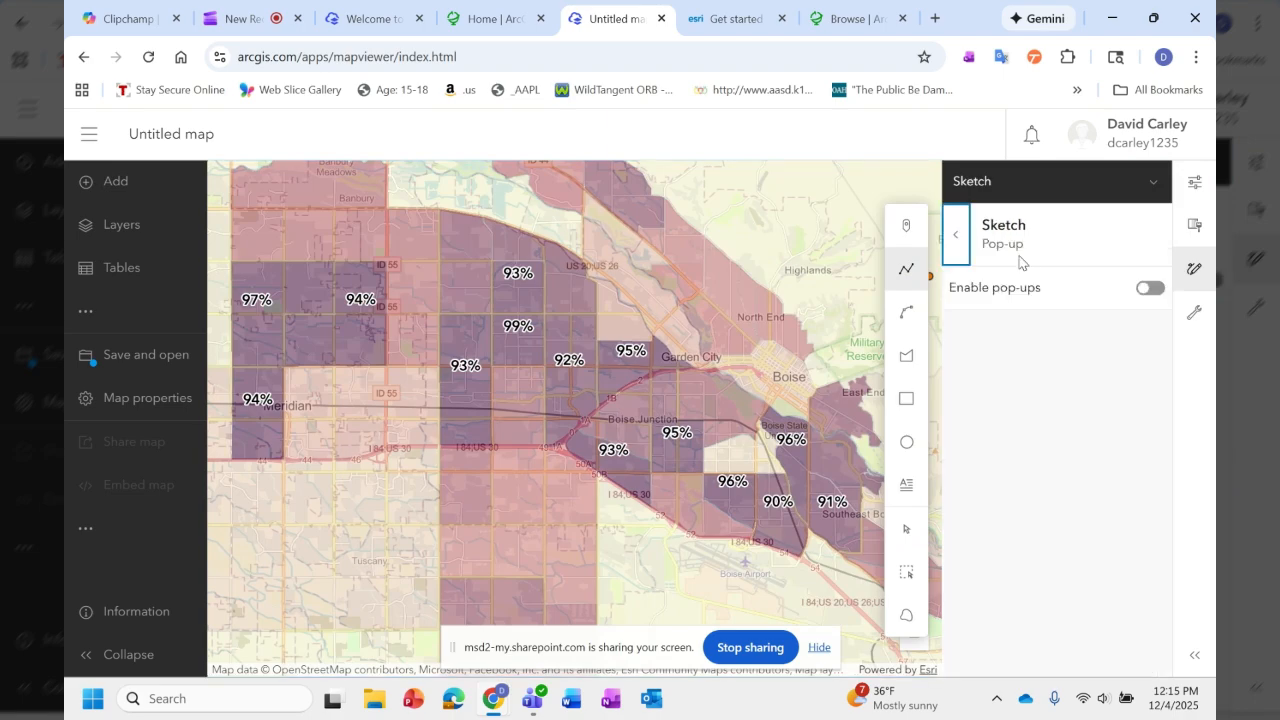
left_click(955, 234)
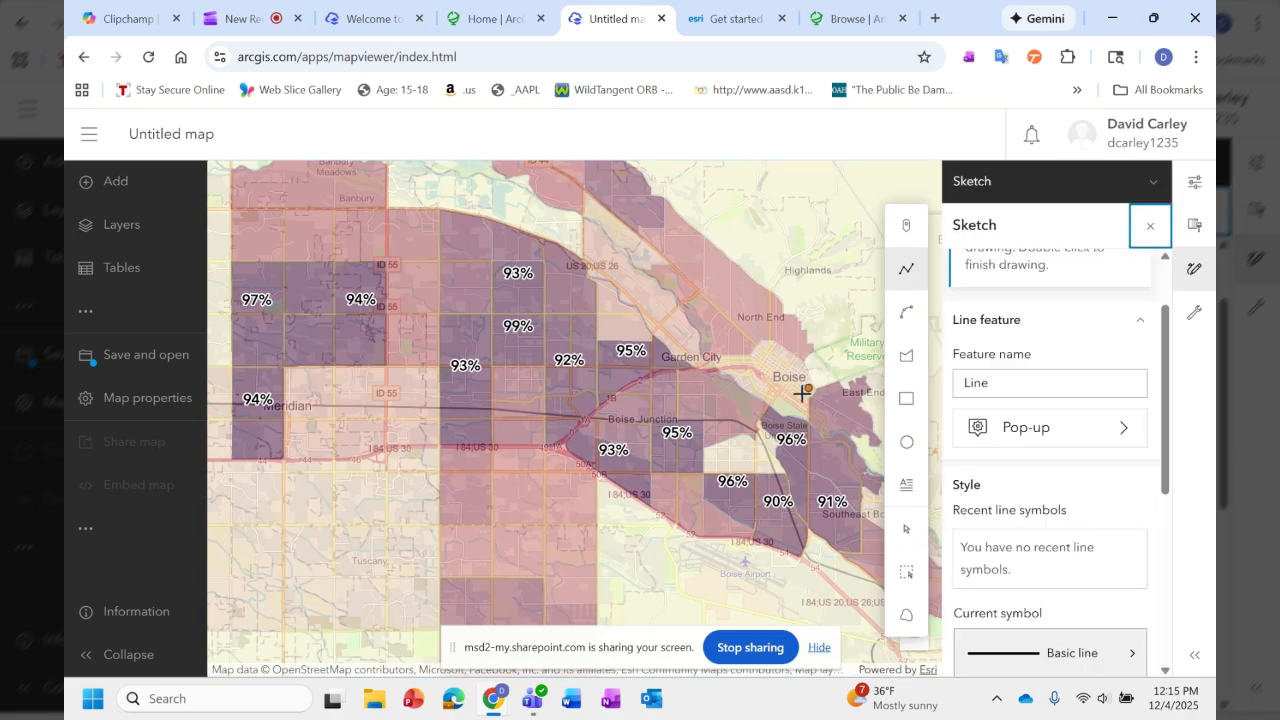
scroll(1018, 483, "down", 2)
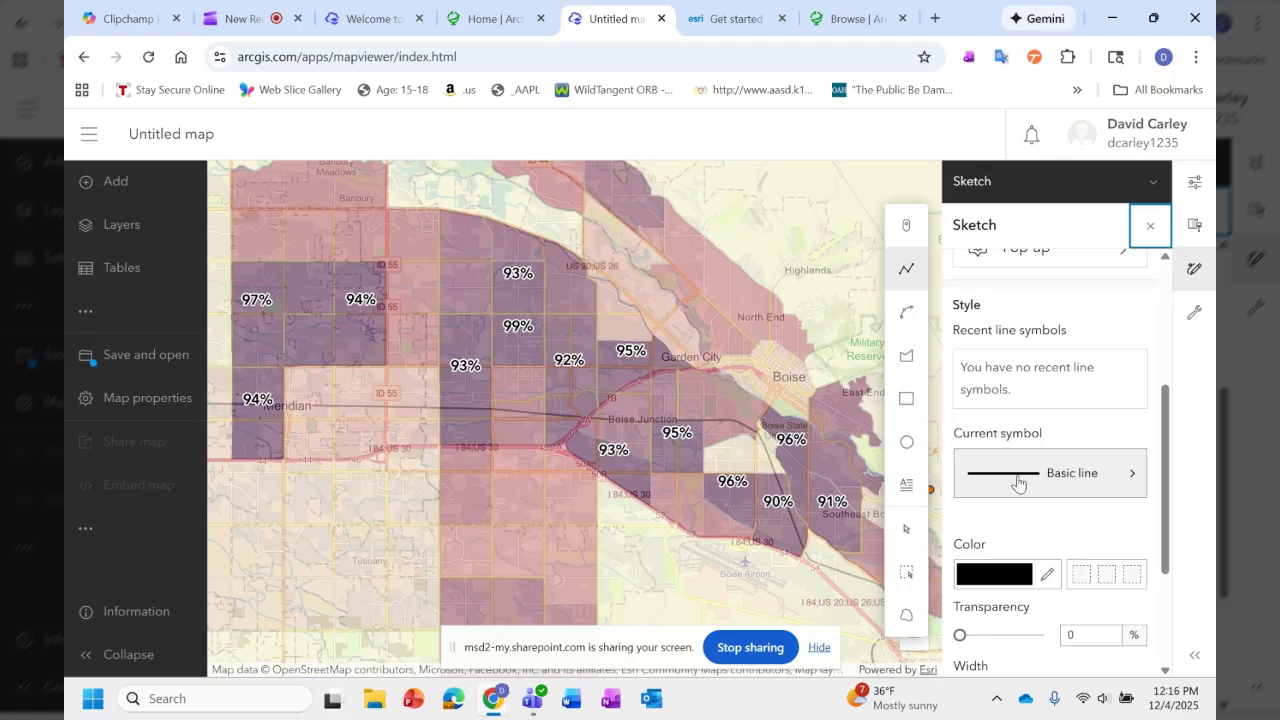
scroll(1018, 483, "down", 2)
scroll(1033, 488, "down", 1)
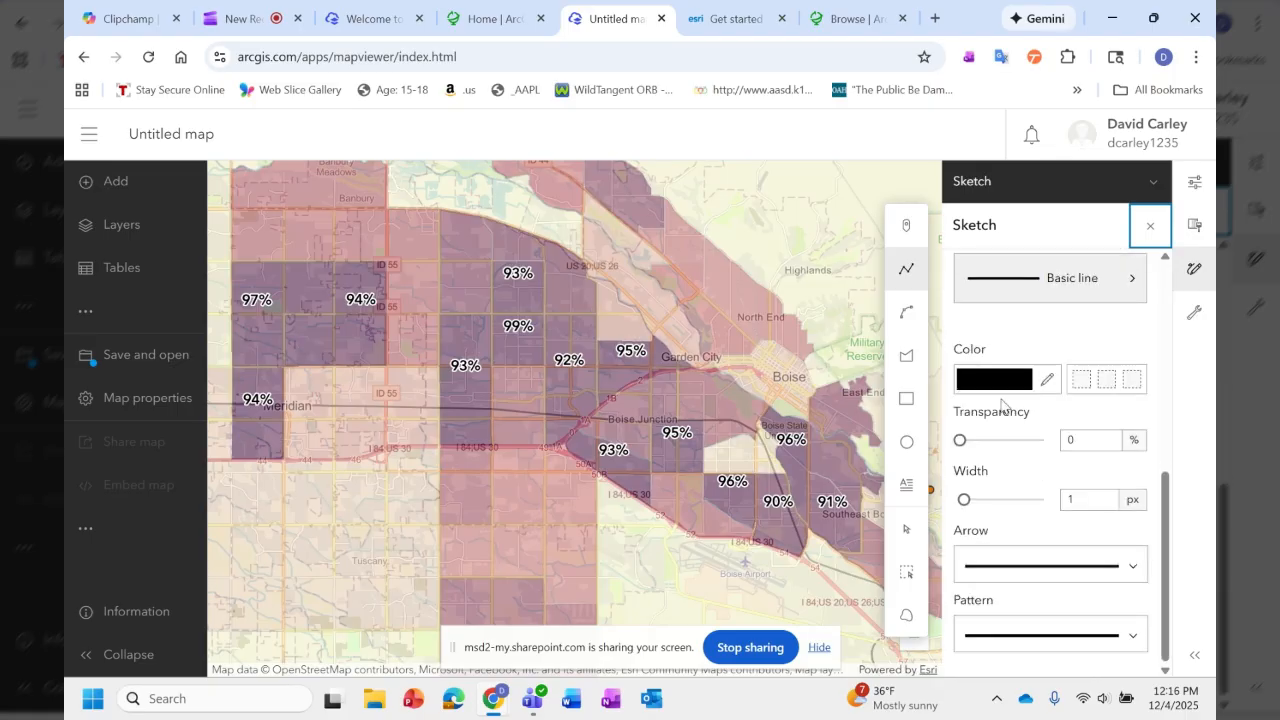
scroll(1008, 406, "up", 5)
scroll(935, 372, "up", 1)
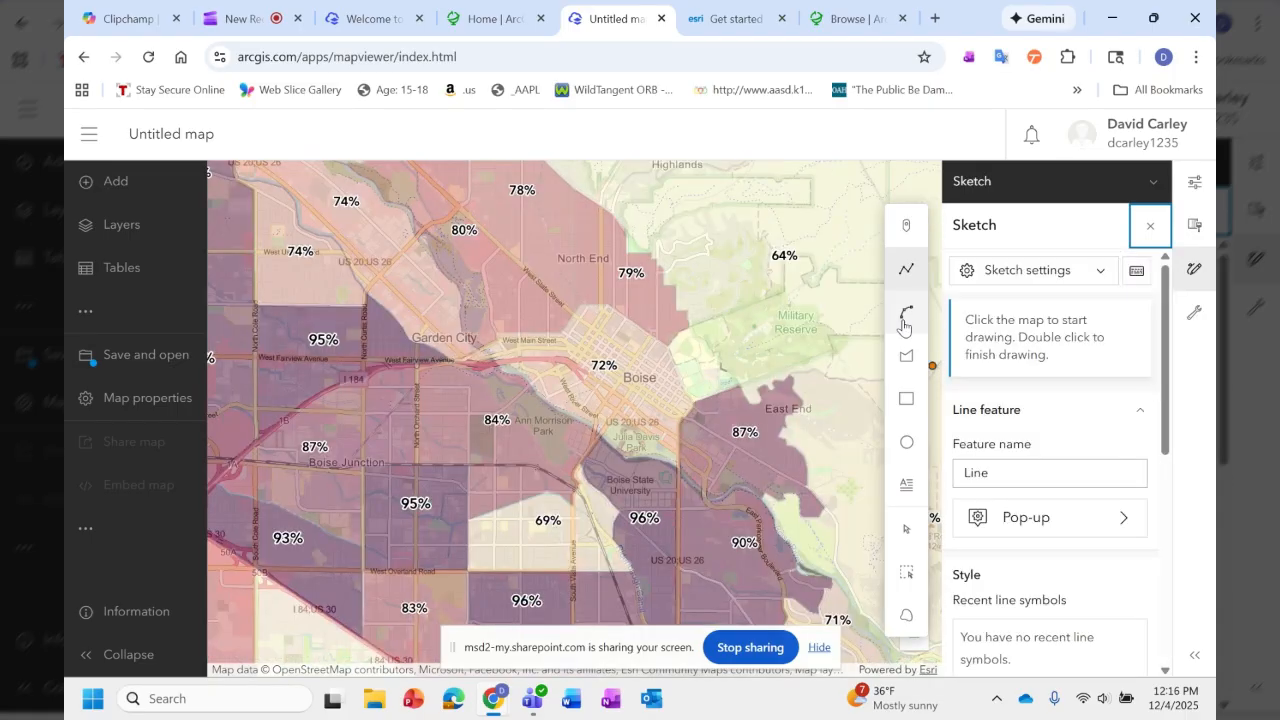
Sketch a closed basic line around the North End area, running freehand along its eastern side and straight elsewhere.
left_click(903, 325)
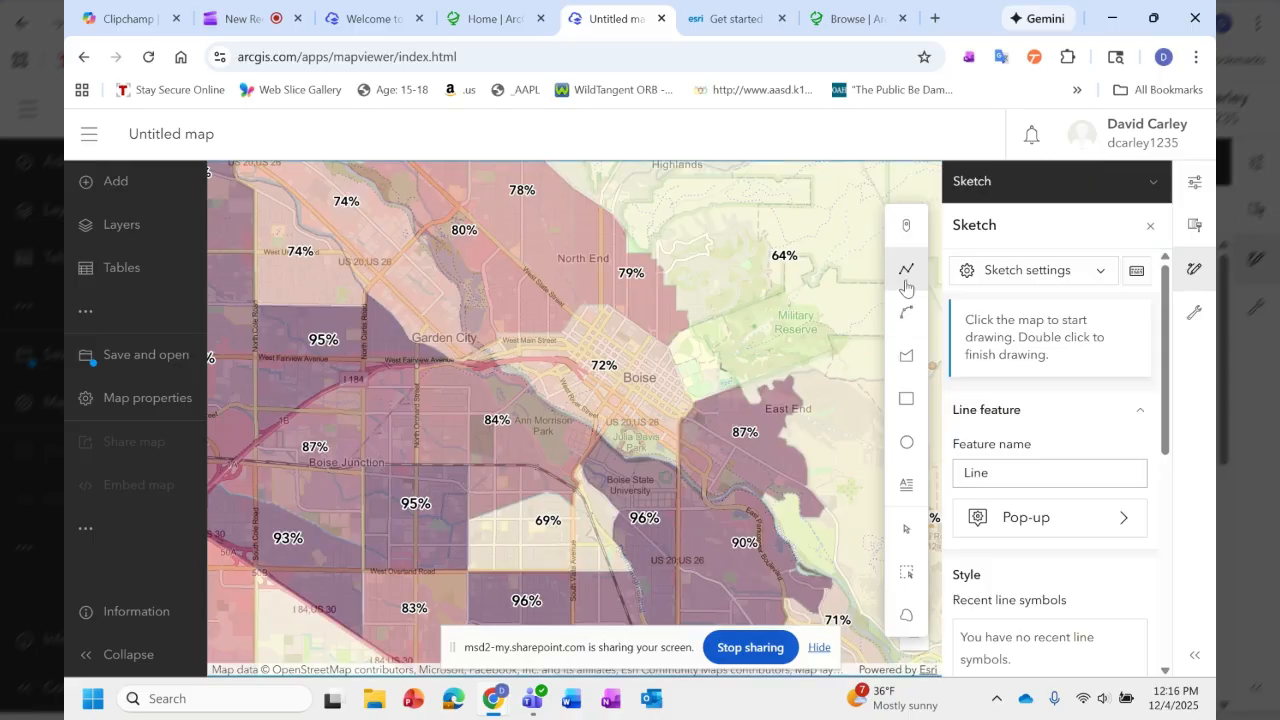
left_click(905, 284)
left_click_drag(745, 276, 666, 352)
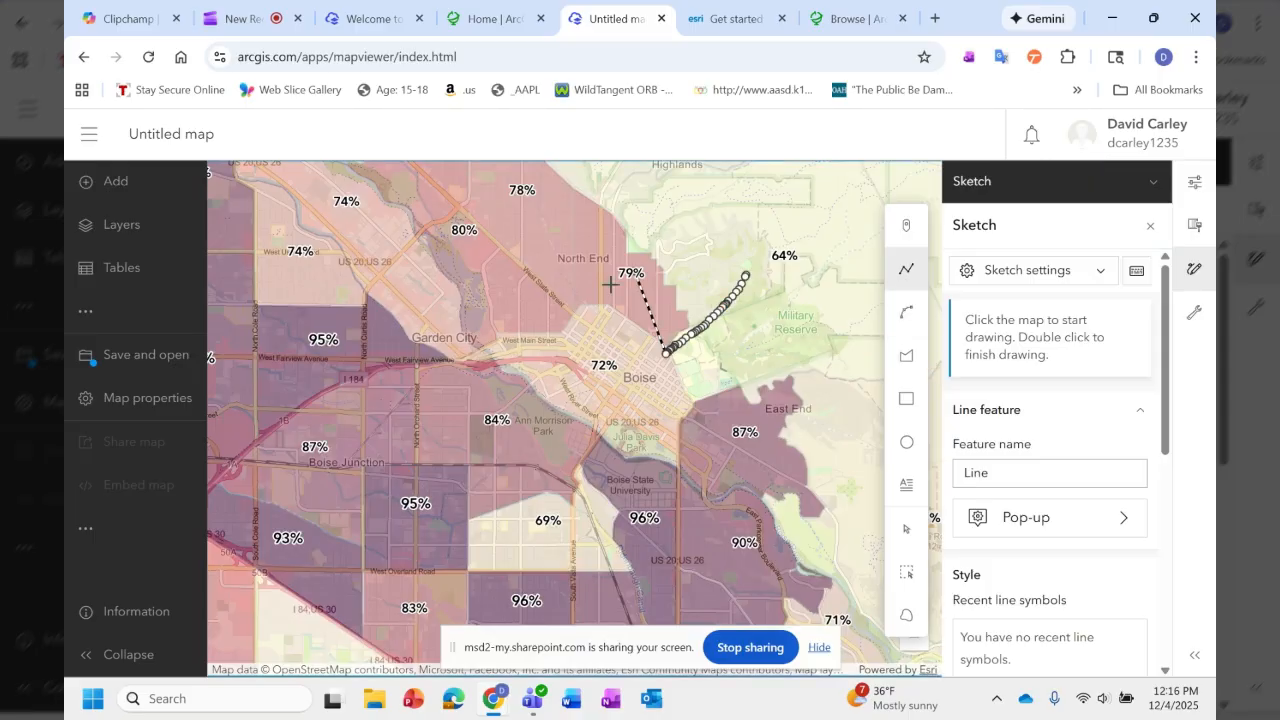
left_click(513, 294)
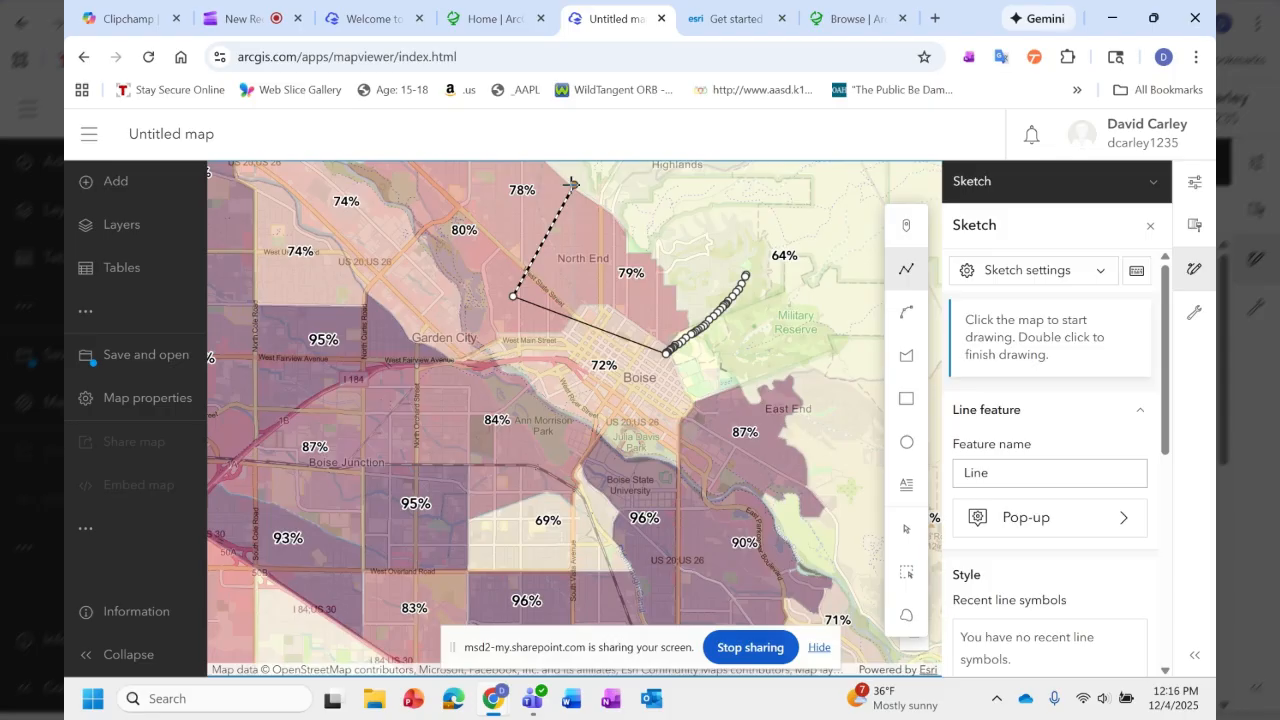
left_click(559, 179)
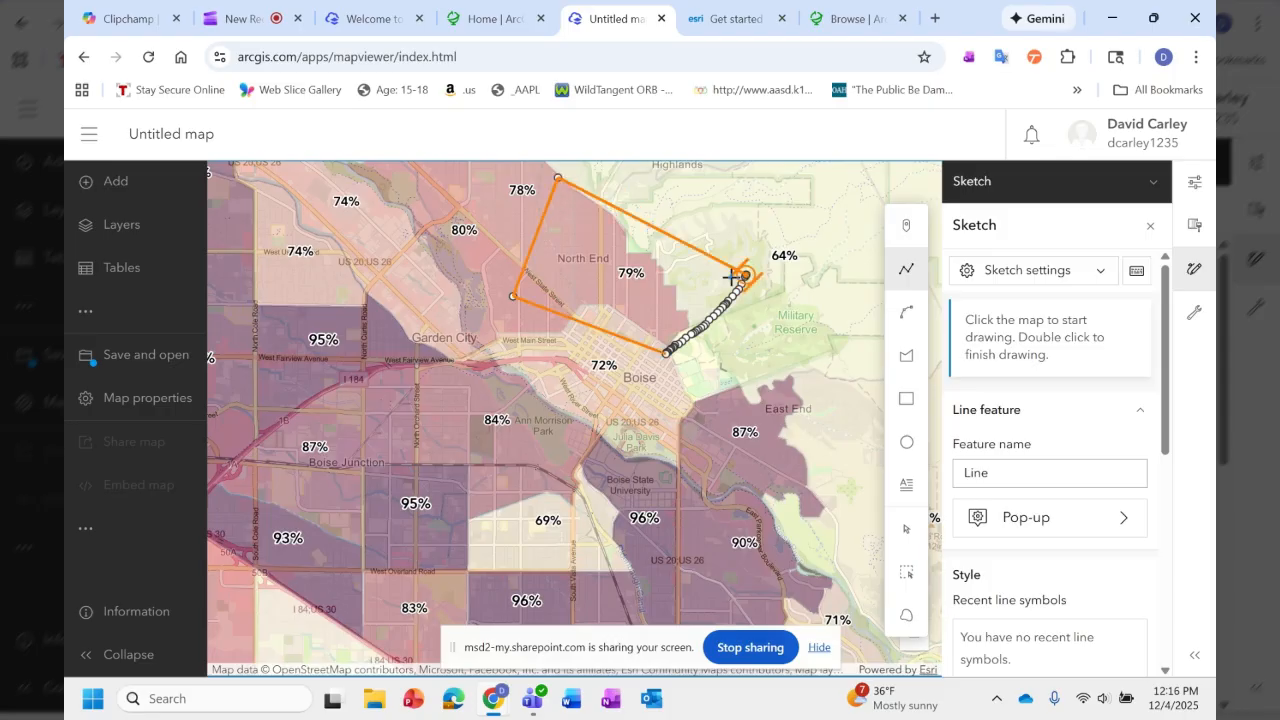
left_click(742, 277)
double_click(741, 278)
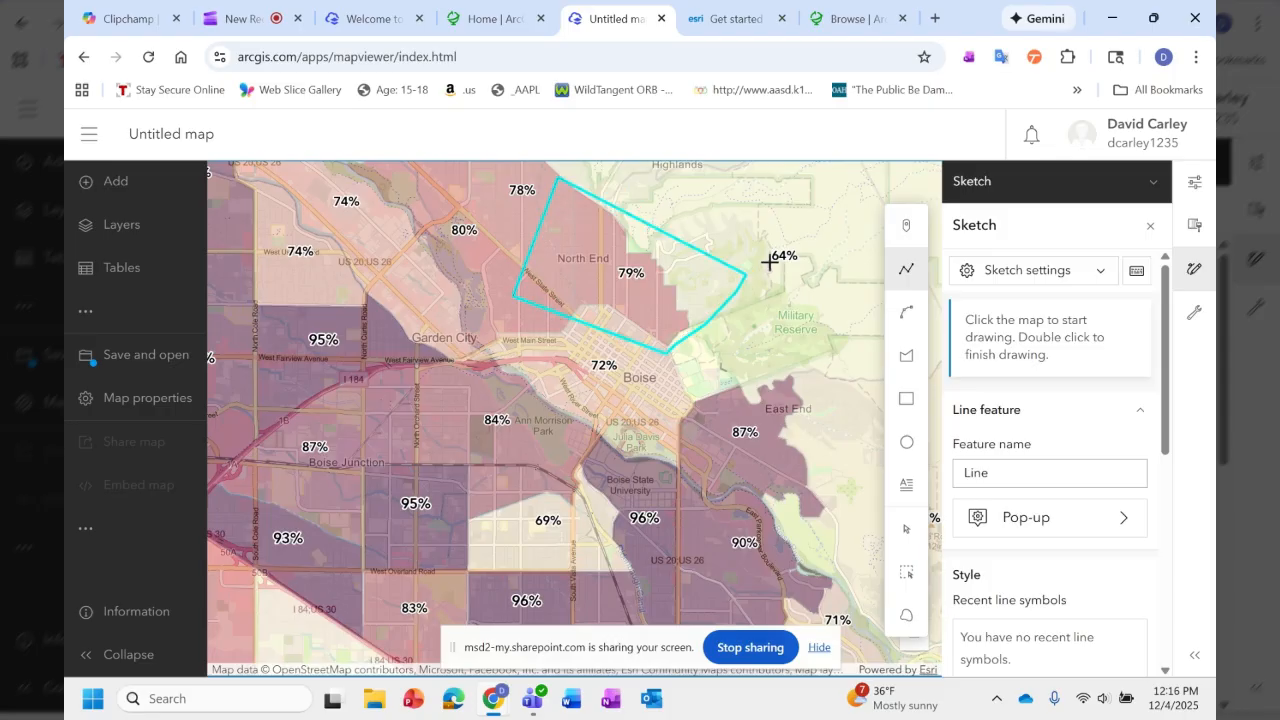
Finish sketching the North End outline and view it within the wider Boise and Meridian area.
scroll(1136, 500, "down", 5)
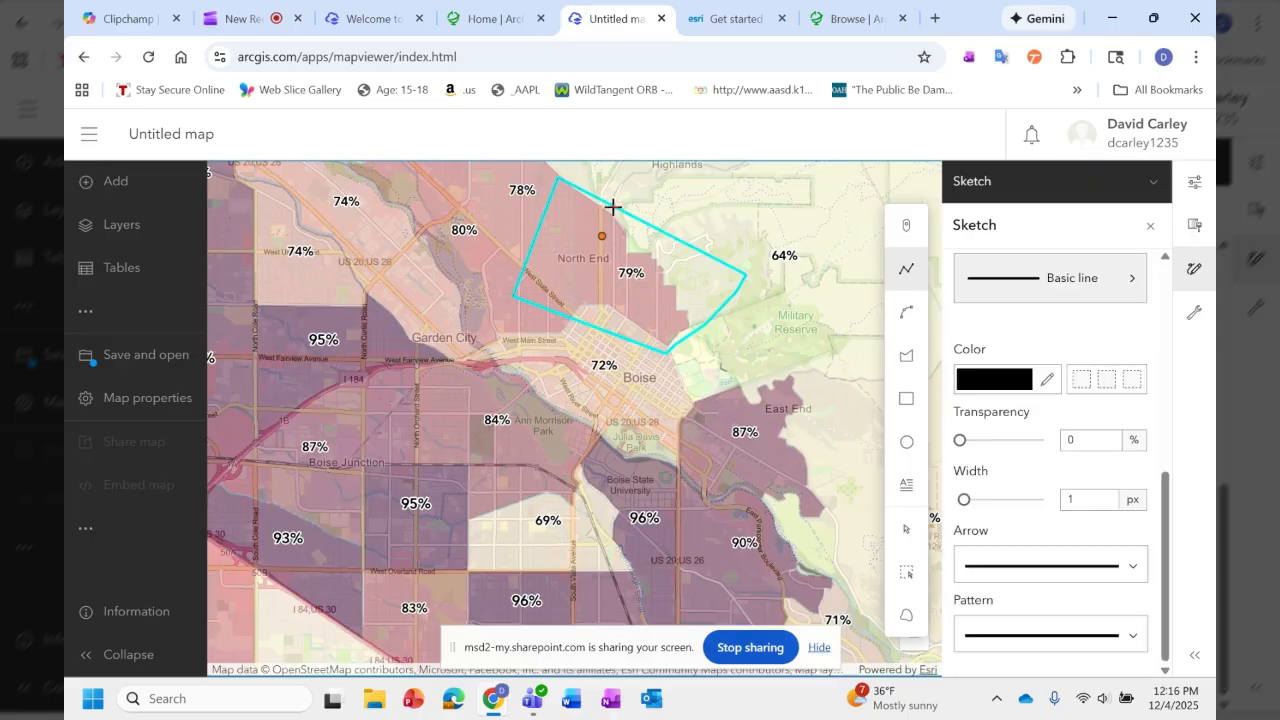
scroll(1067, 495, "up", 5)
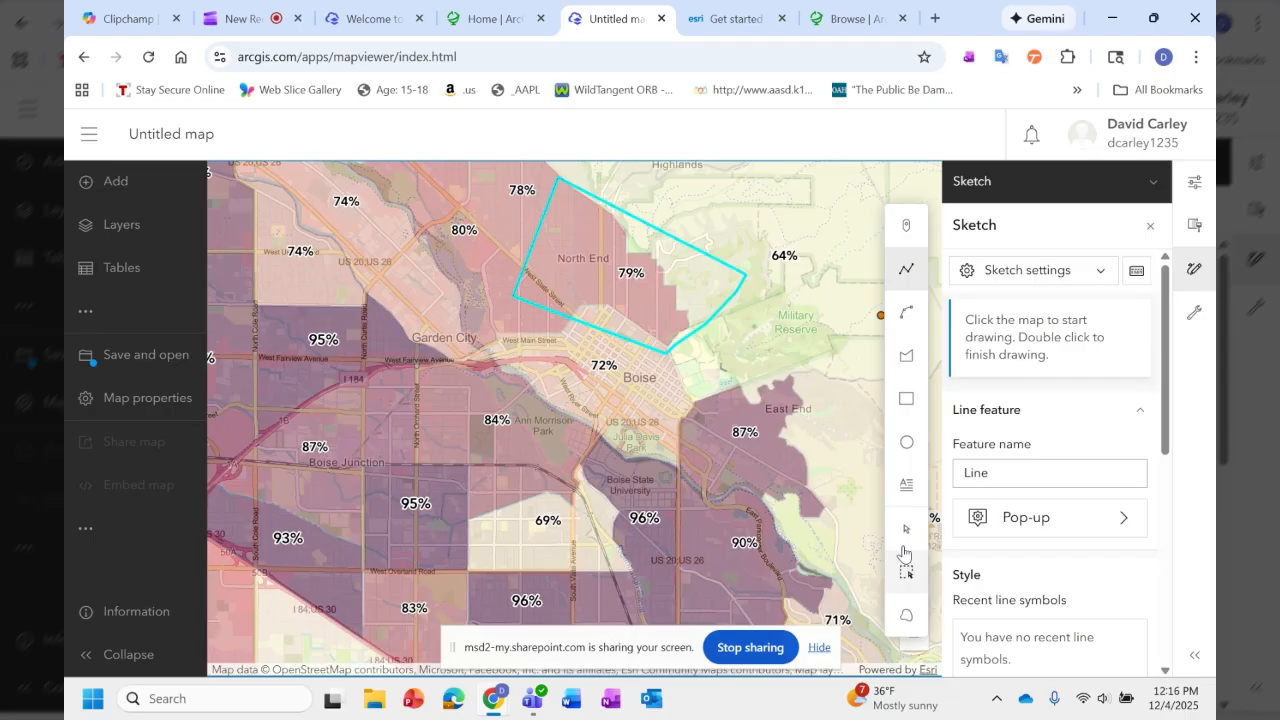
left_click(1150, 226)
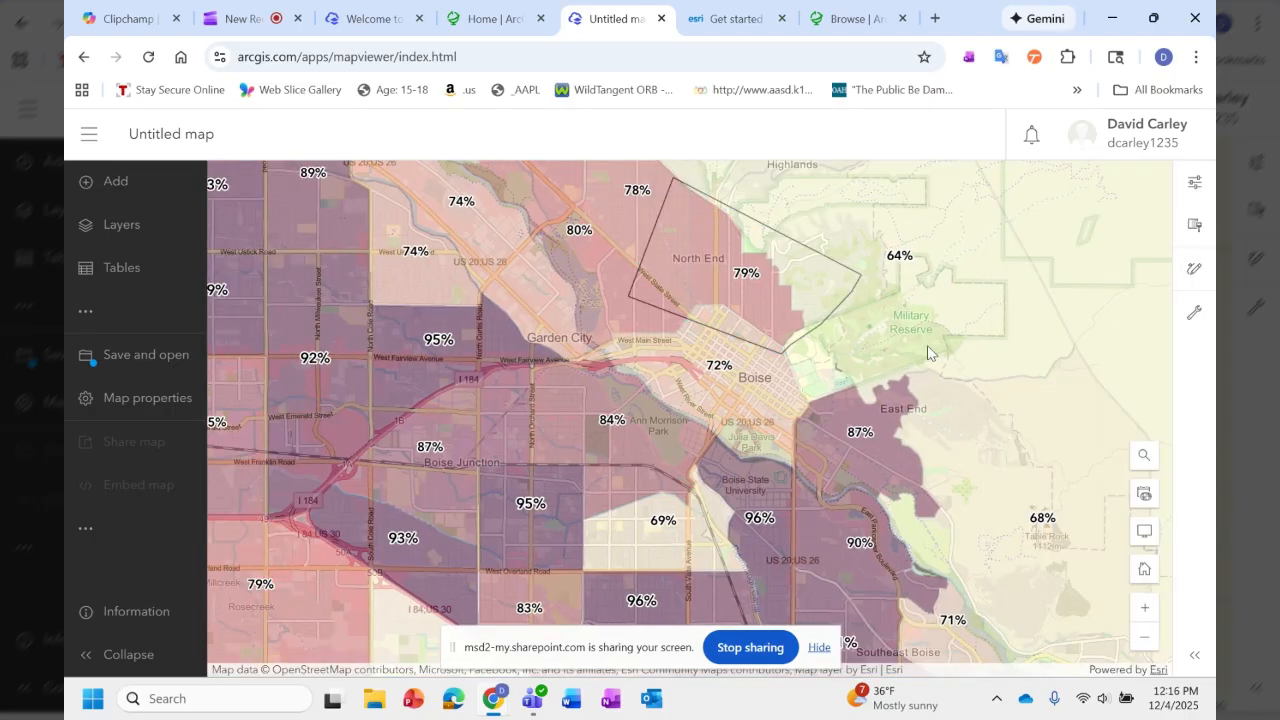
scroll(504, 348, "down", 1)
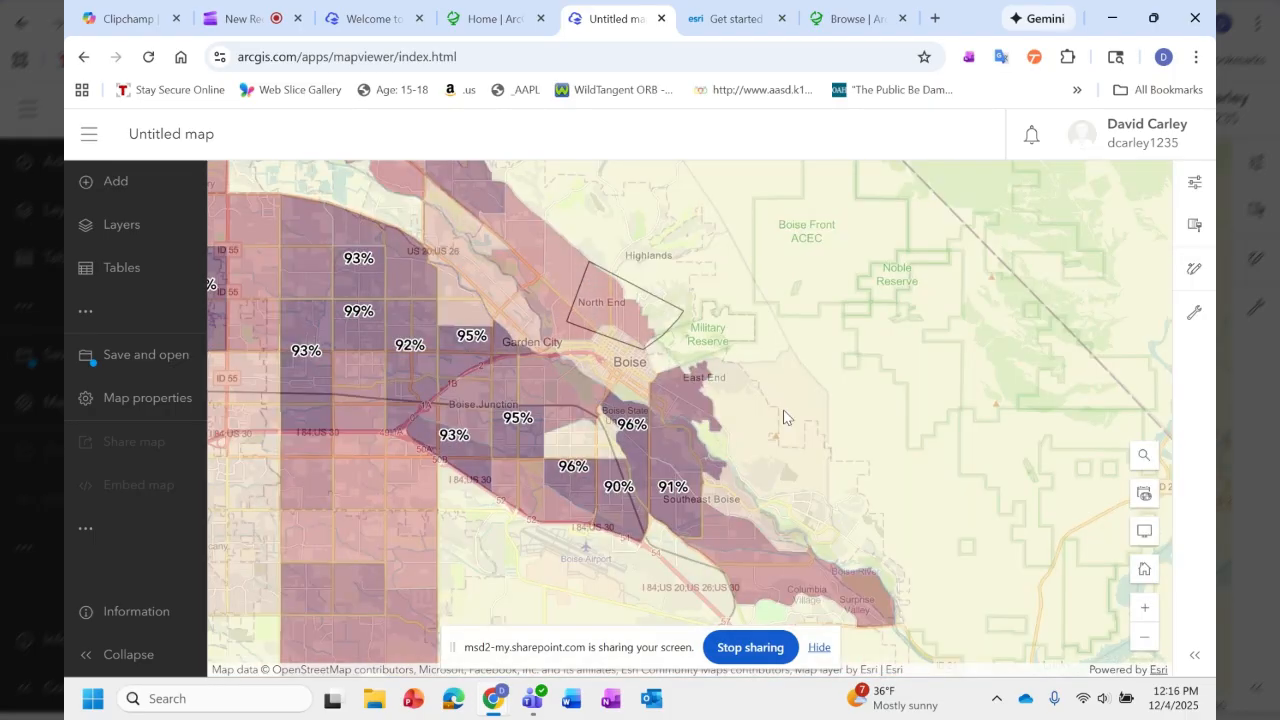
left_click_drag(548, 378, 708, 410)
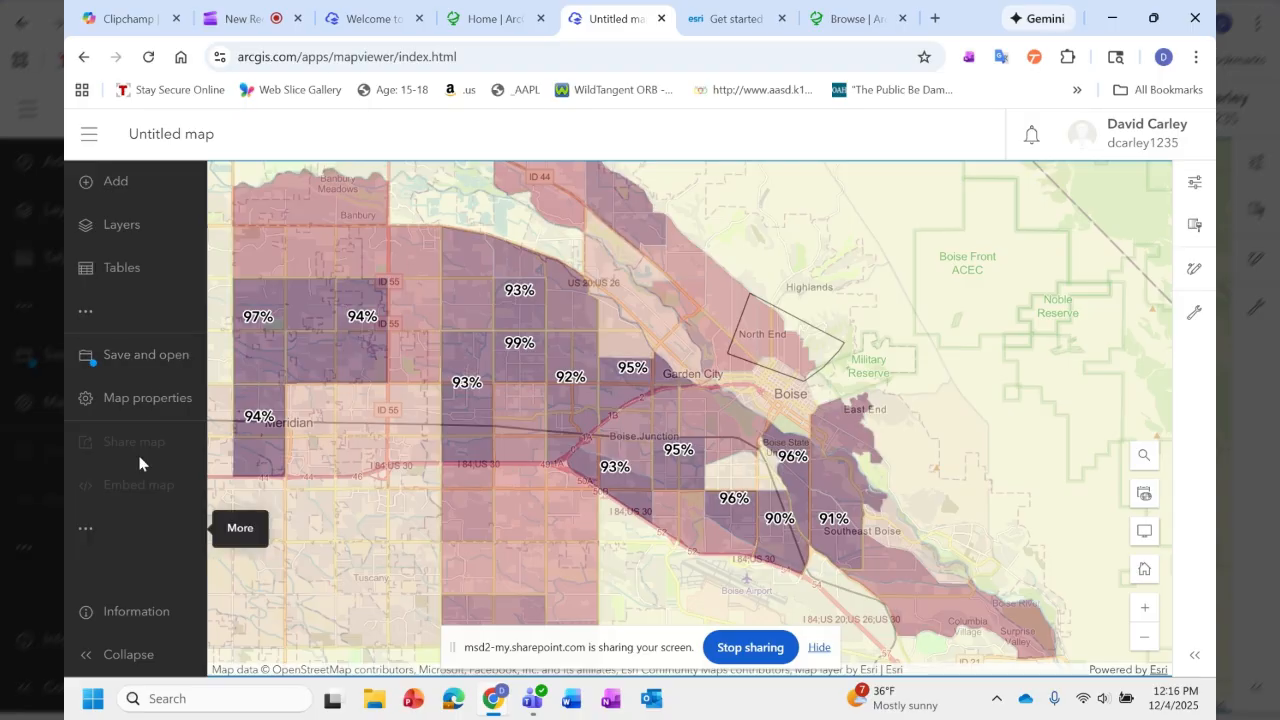
Try to open the print options for the untitled map.
left_click(119, 541)
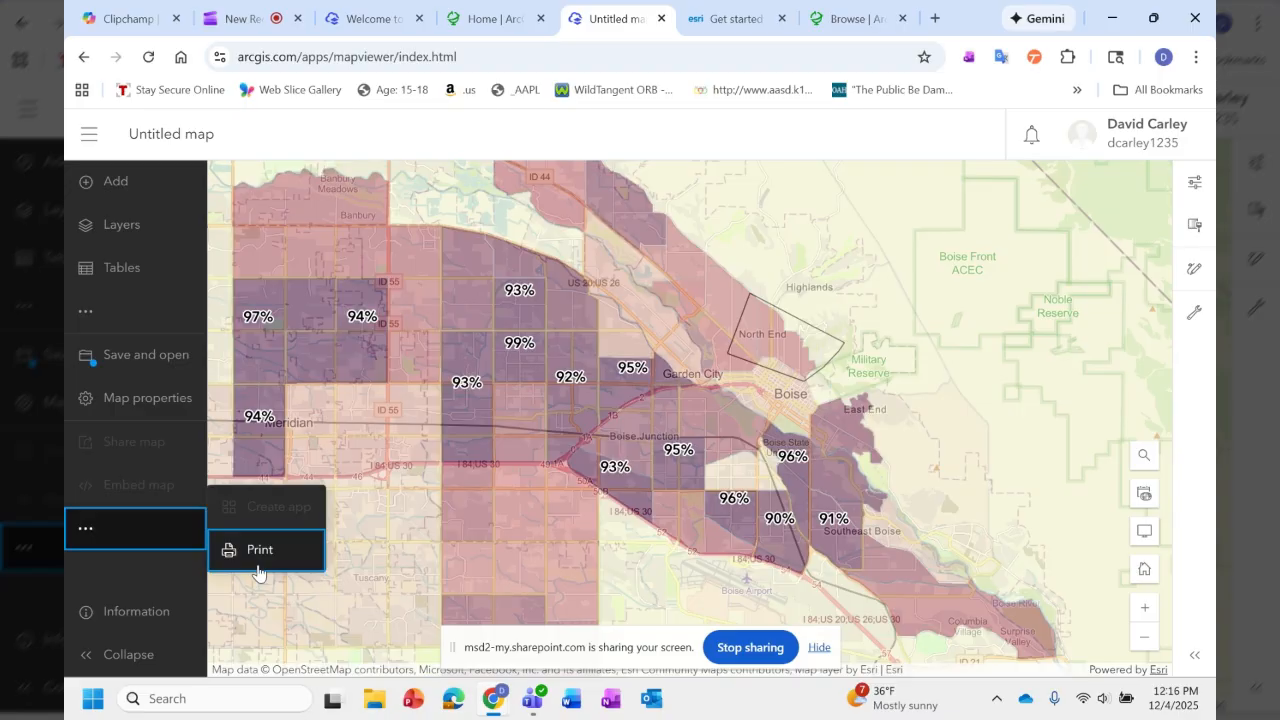
left_click(101, 544)
left_click(101, 544)
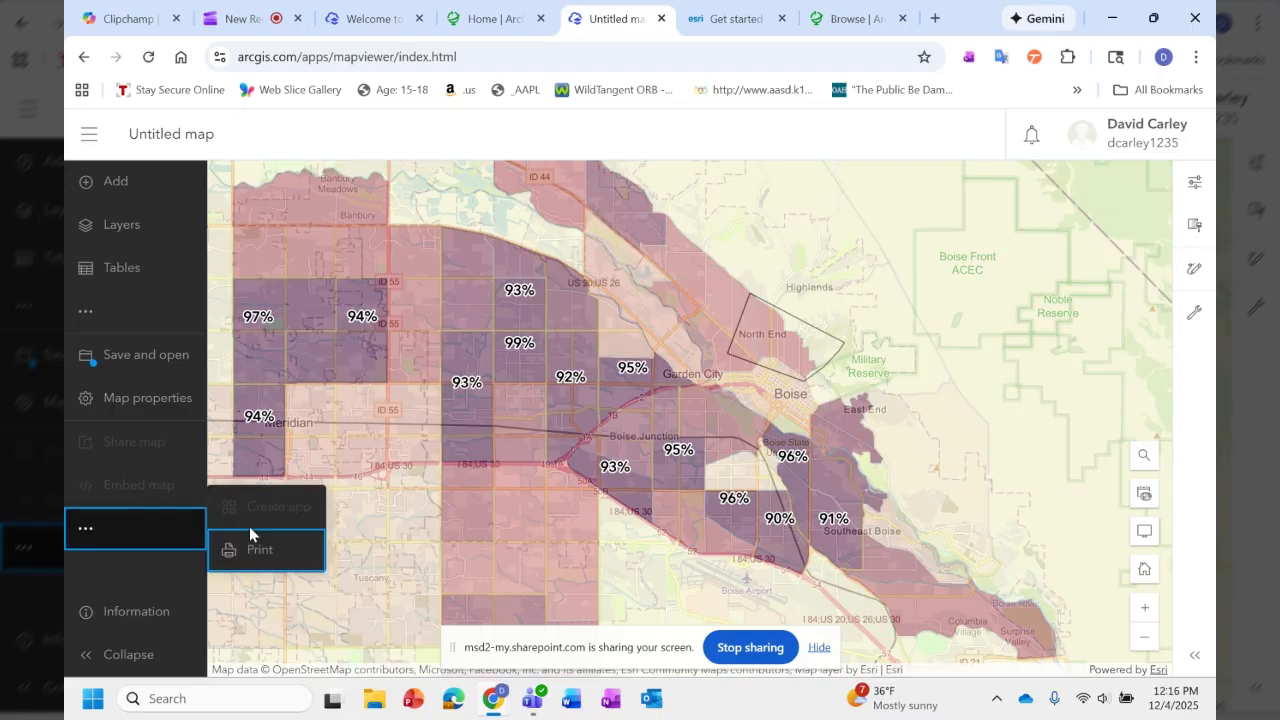
left_click(252, 548)
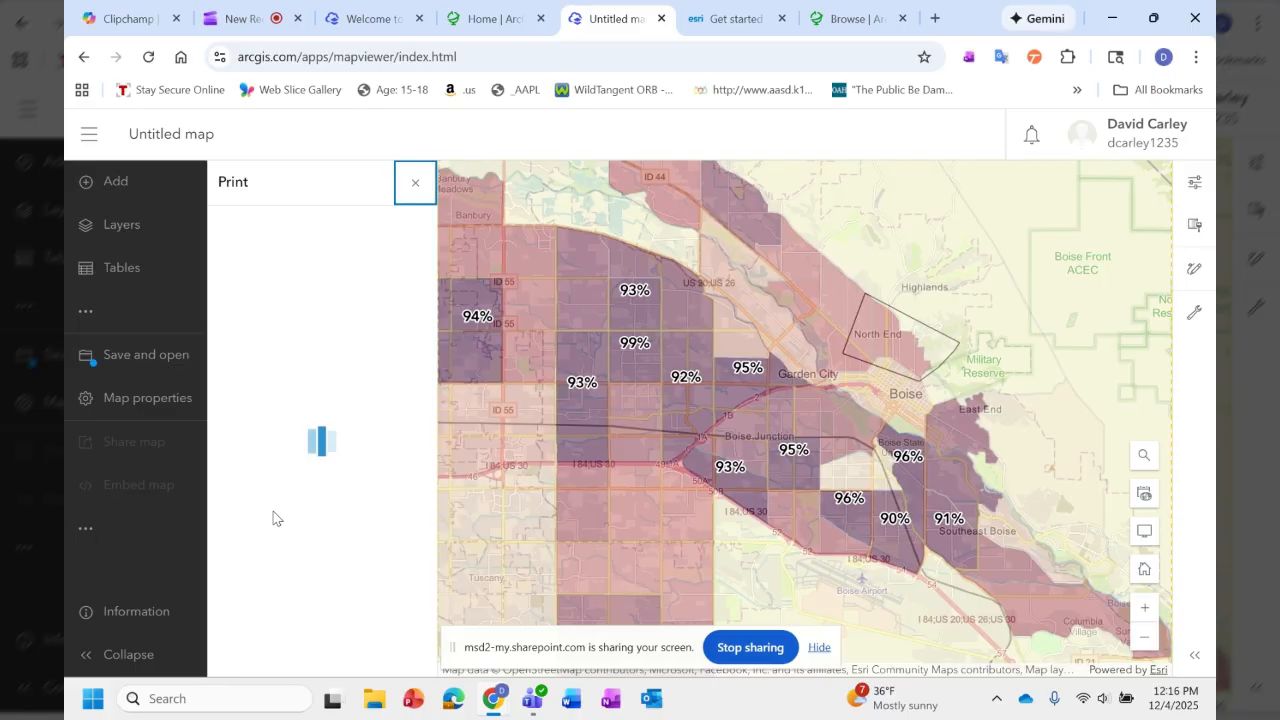
left_click(250, 20)
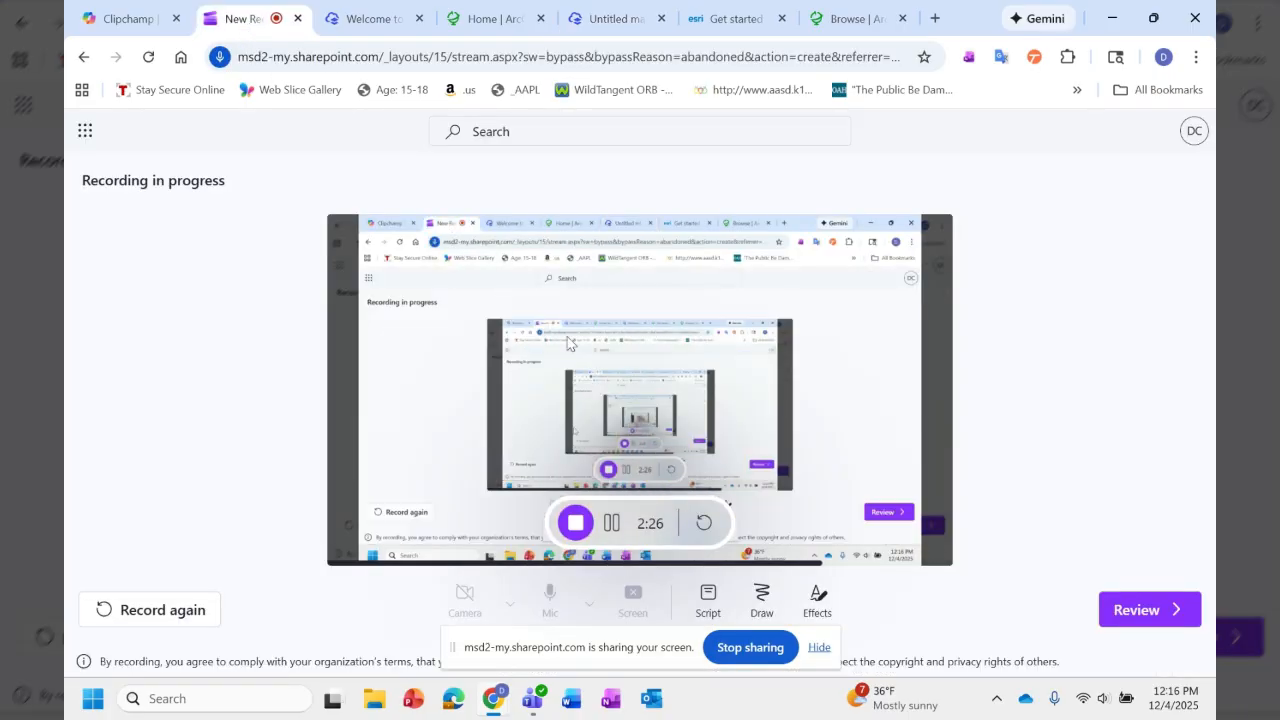
left_click(612, 17)
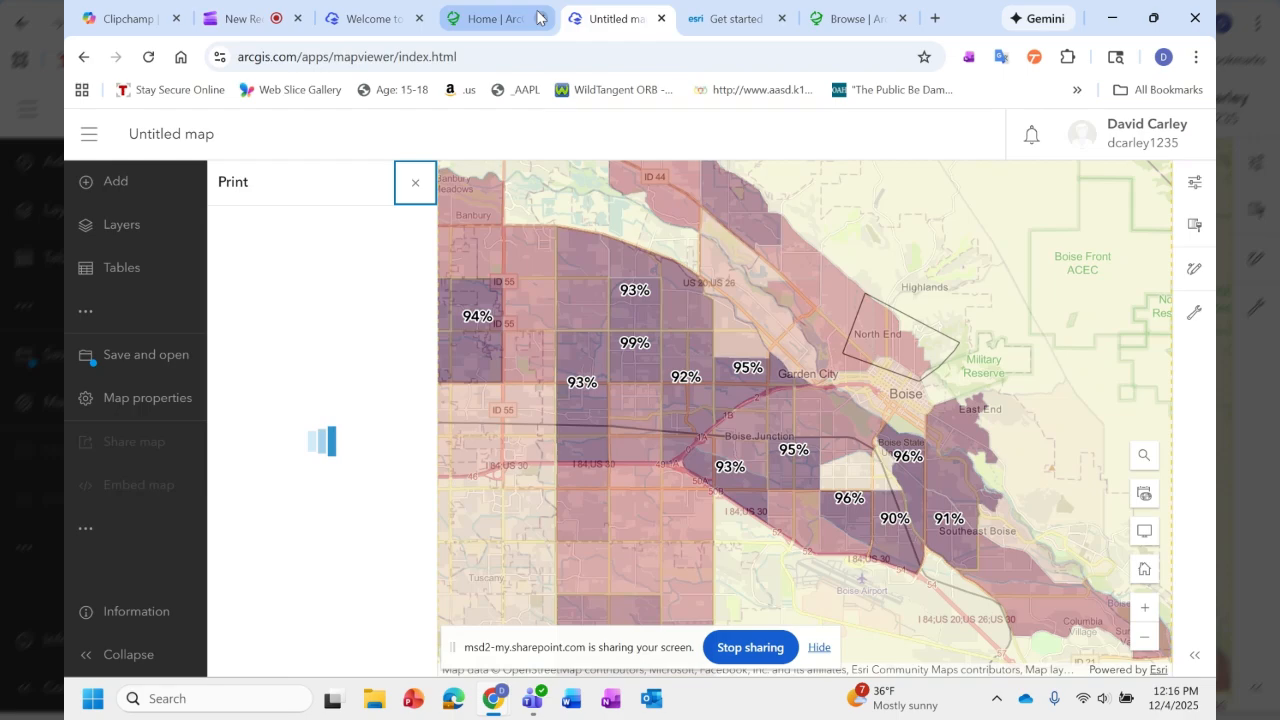
mouse_move(549, 33)
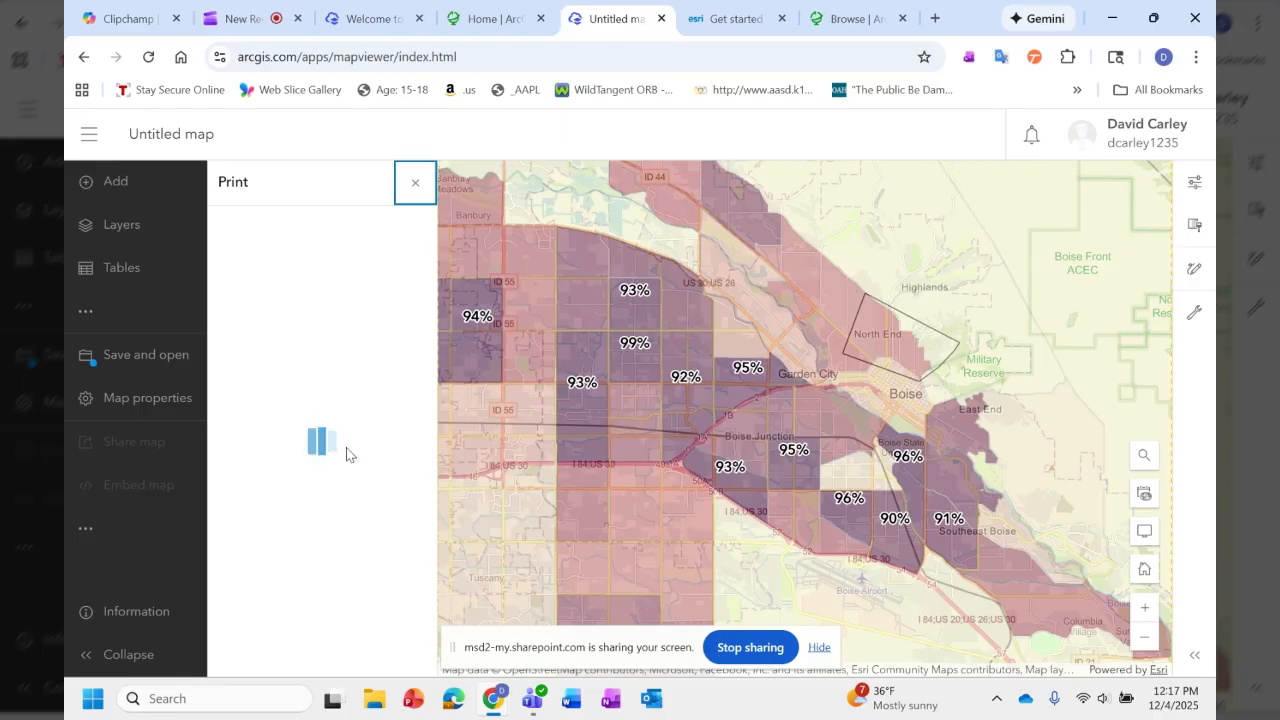
Close the map's print options and open them again.
right_click(331, 452)
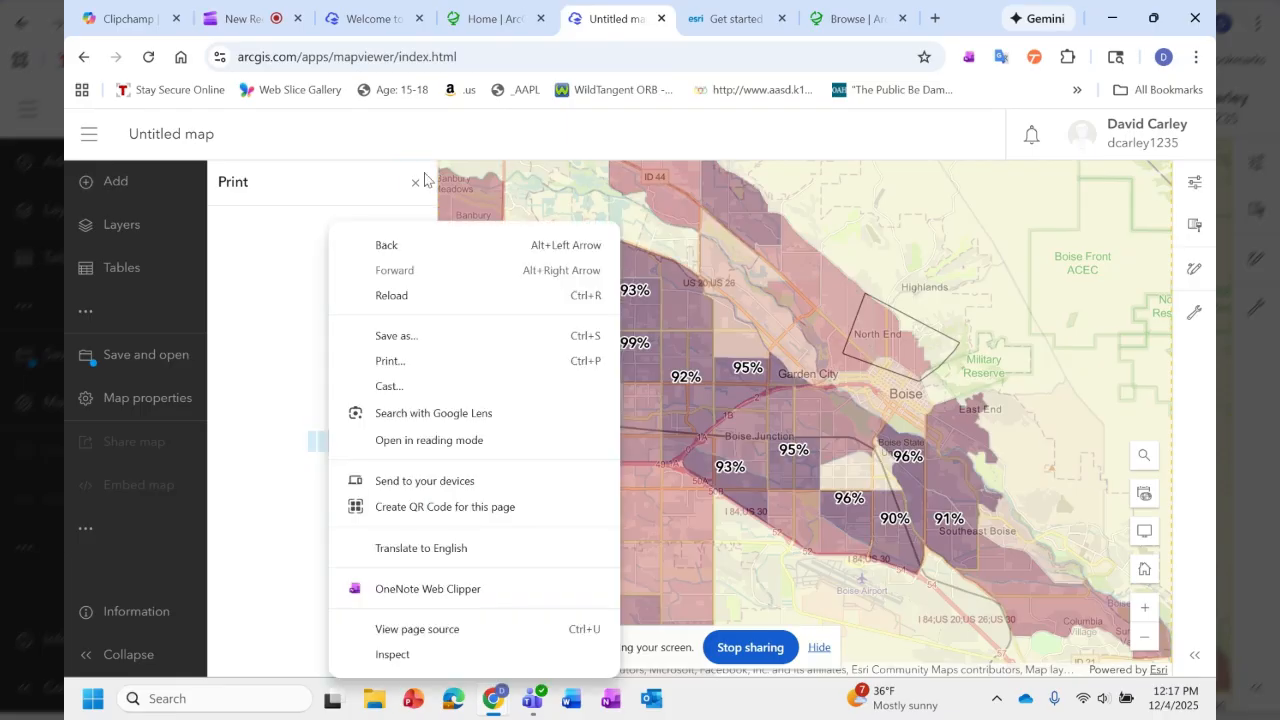
left_click(417, 181)
left_click(150, 527)
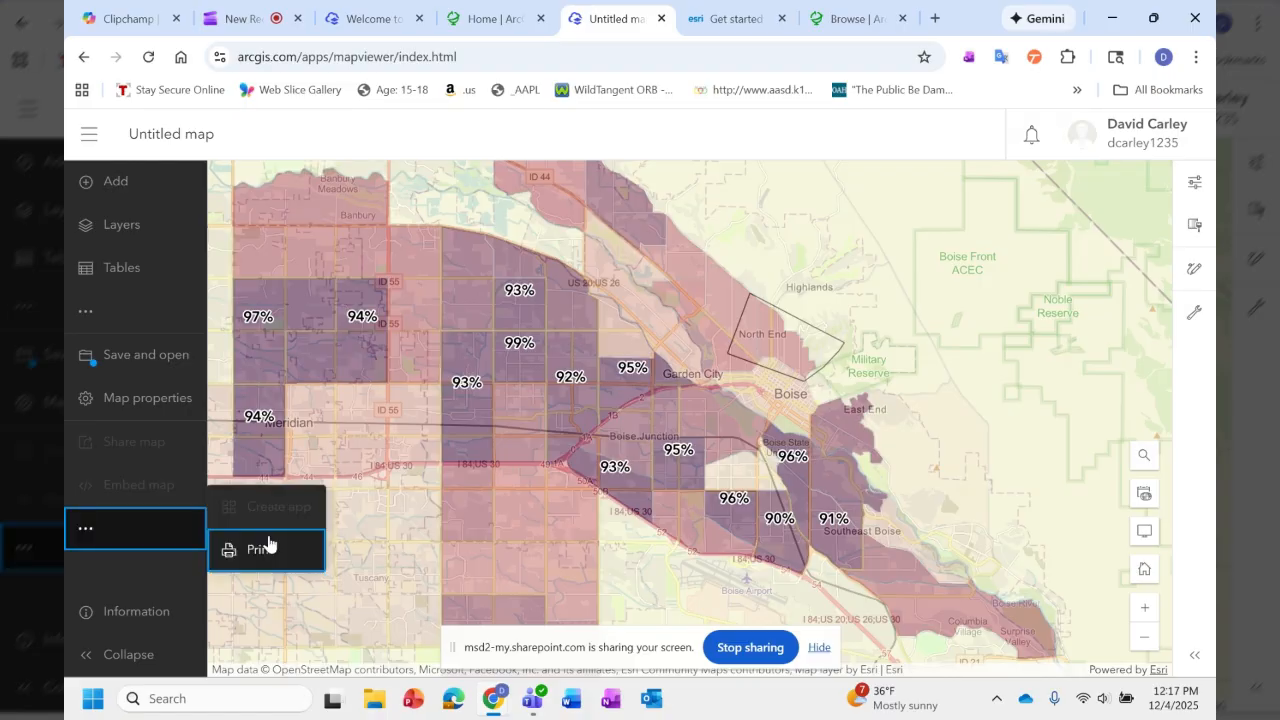
left_click(262, 549)
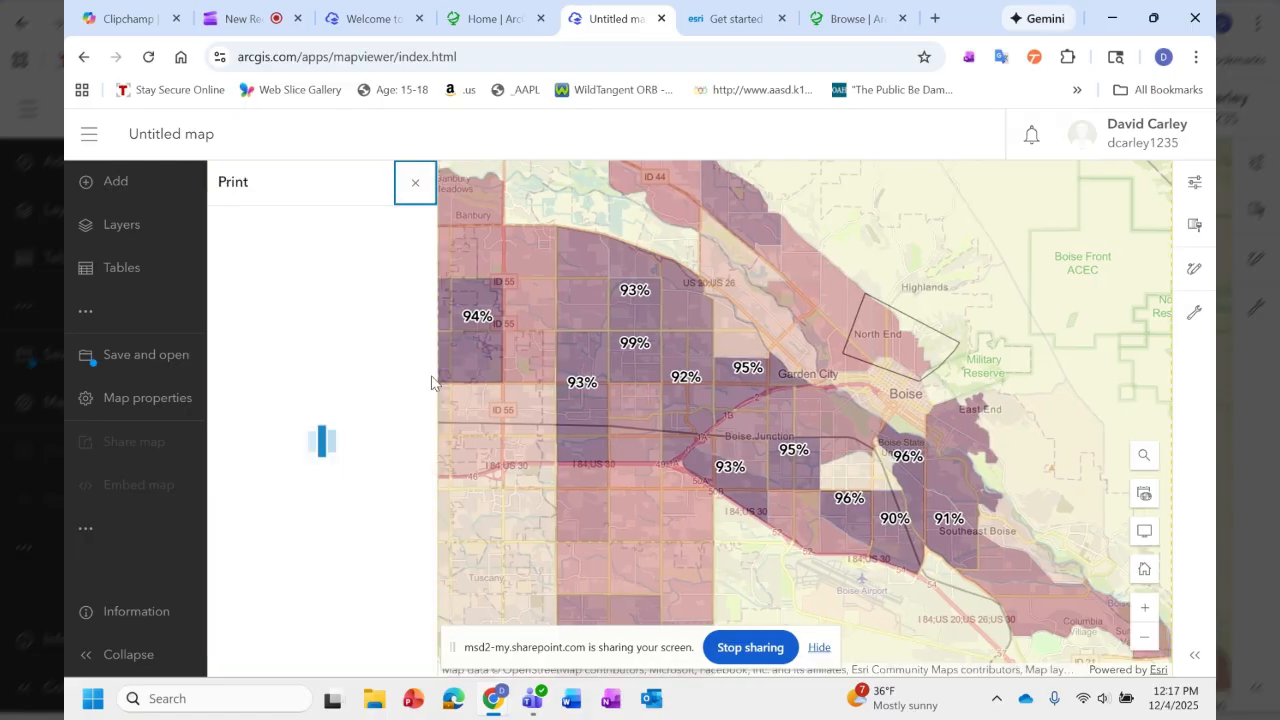
Switch to Teams and open the City of Boise open data link from the Resource for Mapping & IA post.
left_click(268, 10)
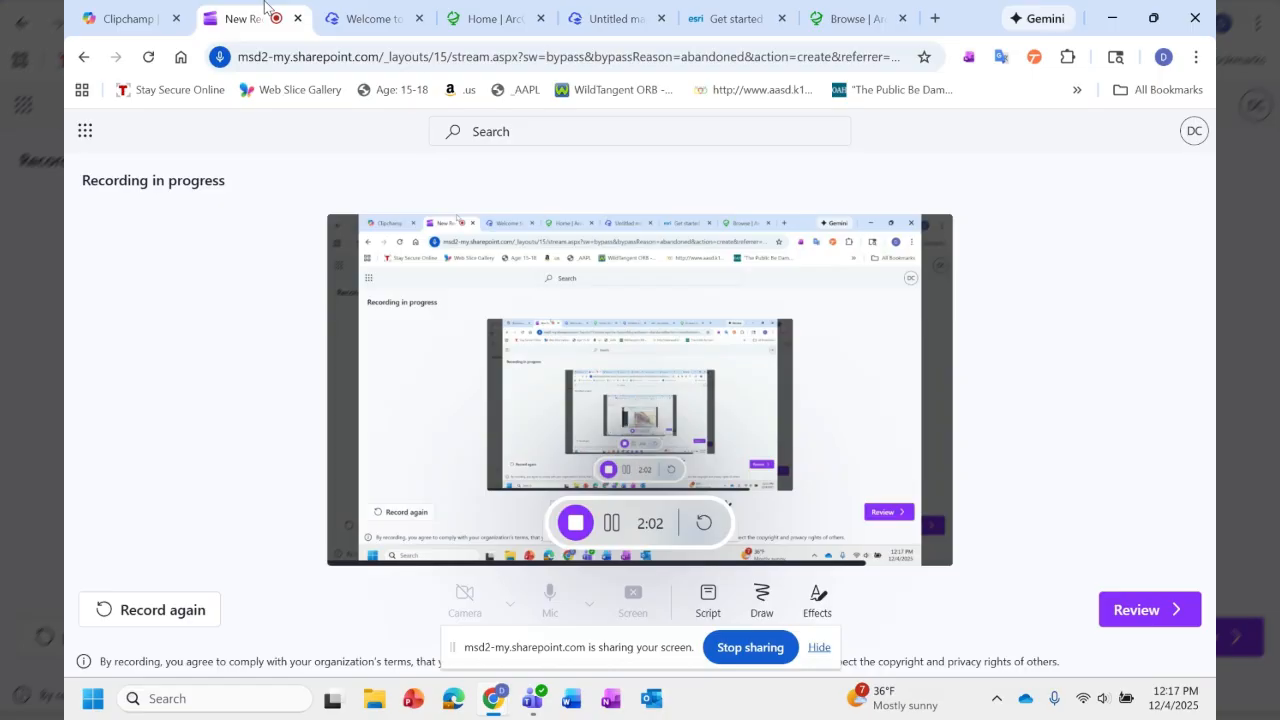
left_click(365, 18)
left_click(488, 12)
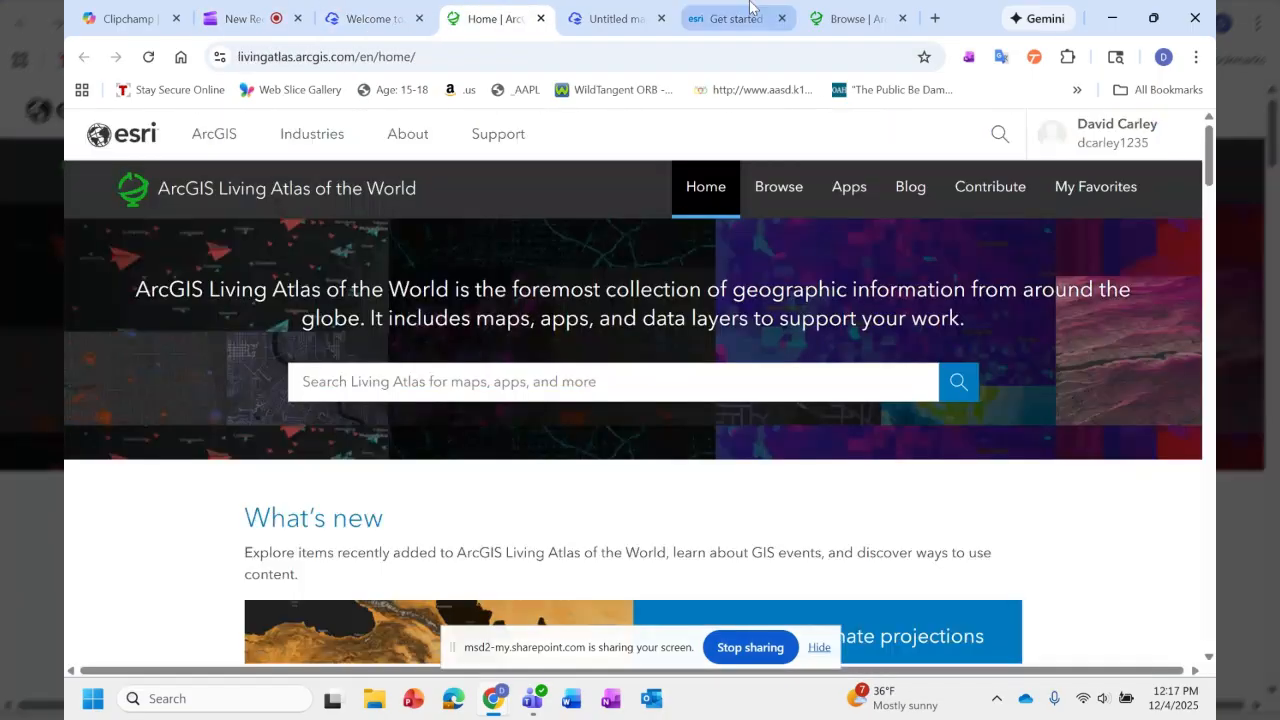
left_click(530, 699)
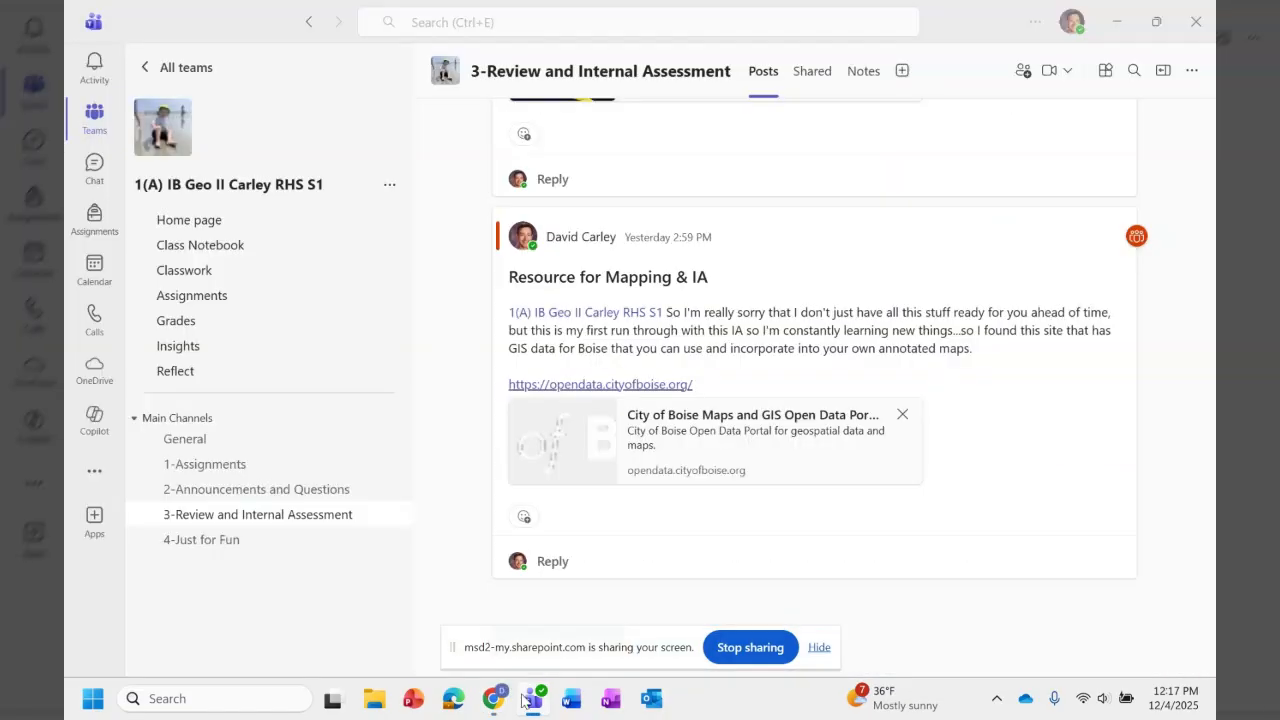
left_click(590, 386)
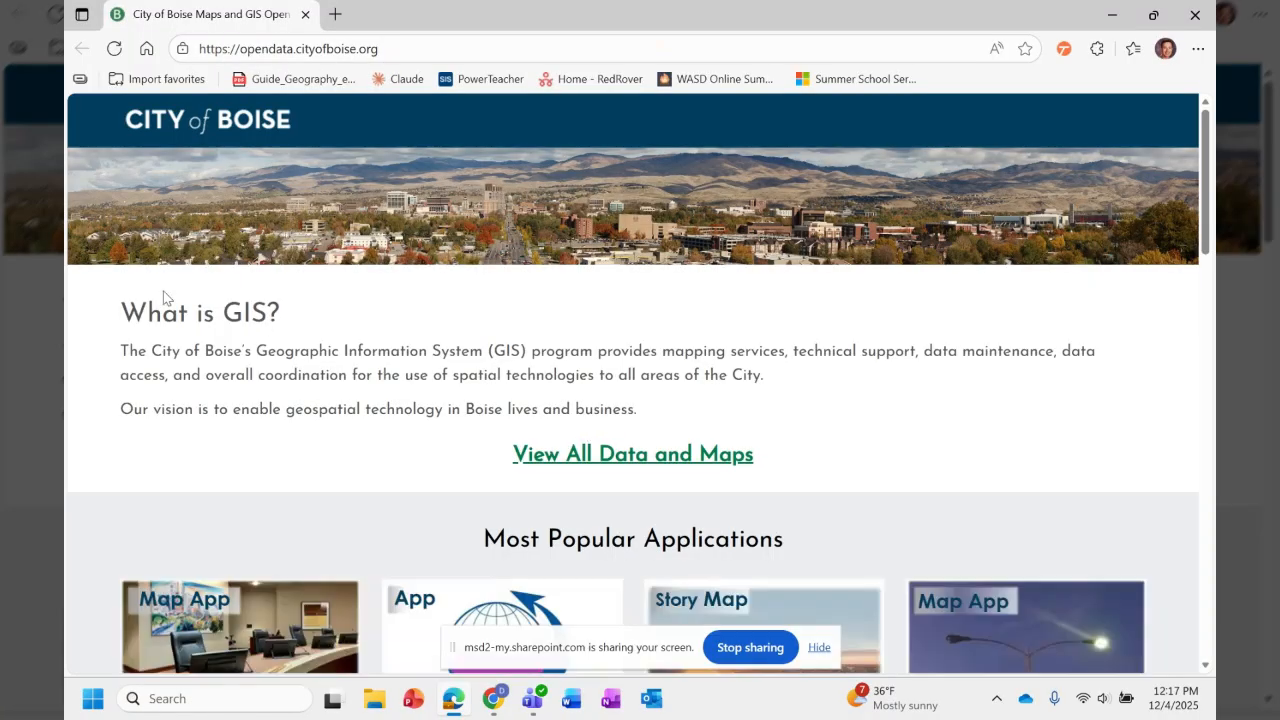
Skim the portal's most popular applications and open the full listing of data and maps.
scroll(311, 295, "down", 2)
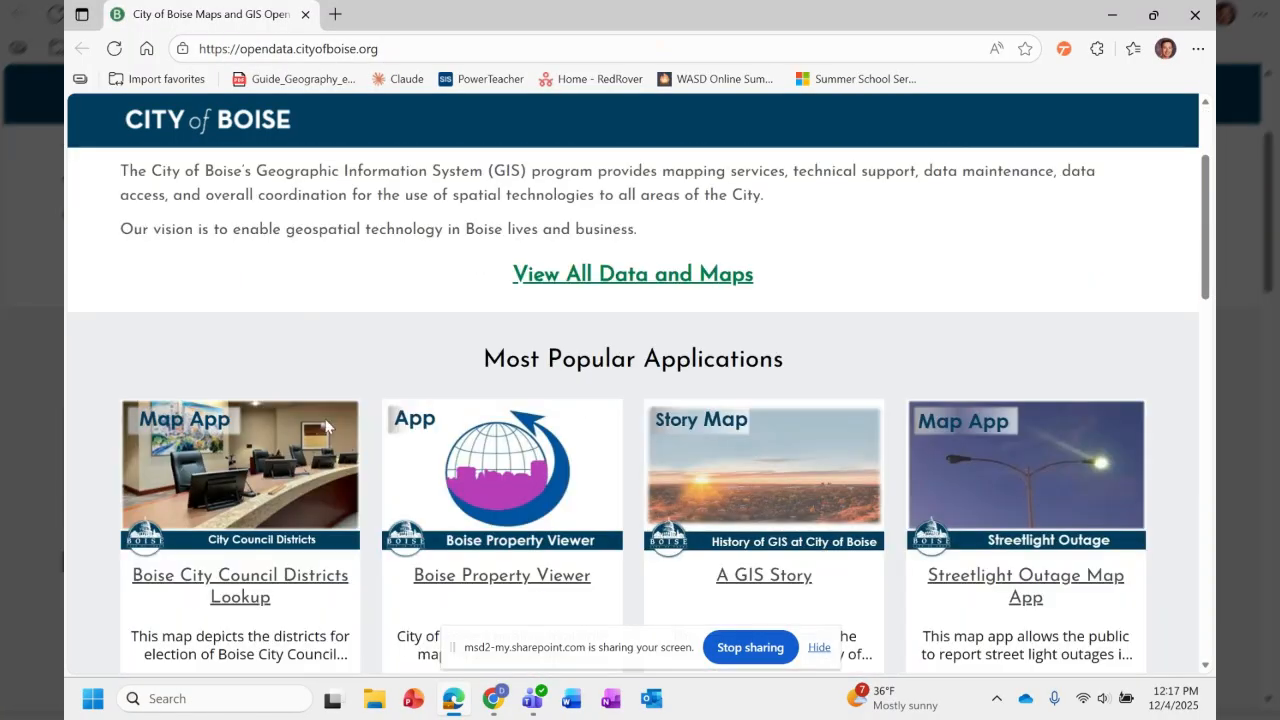
scroll(450, 430, "down", 1)
scroll(590, 434, "down", 3)
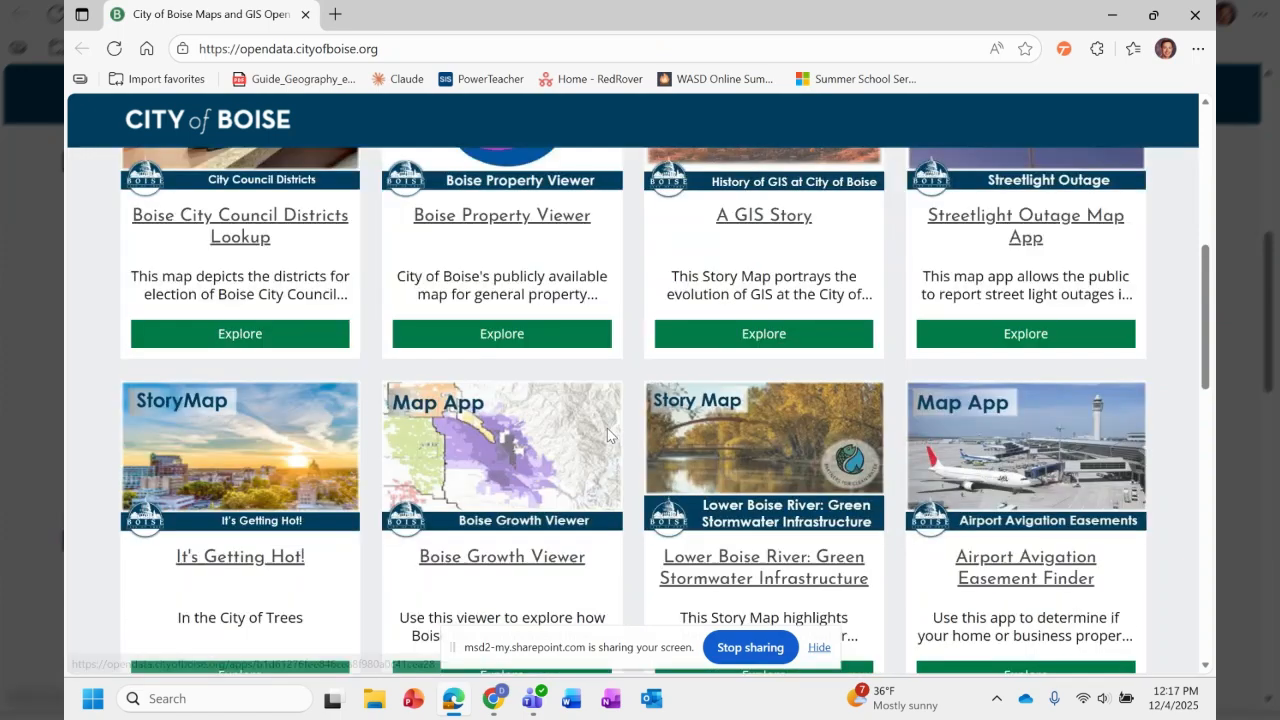
scroll(607, 428, "up", 6)
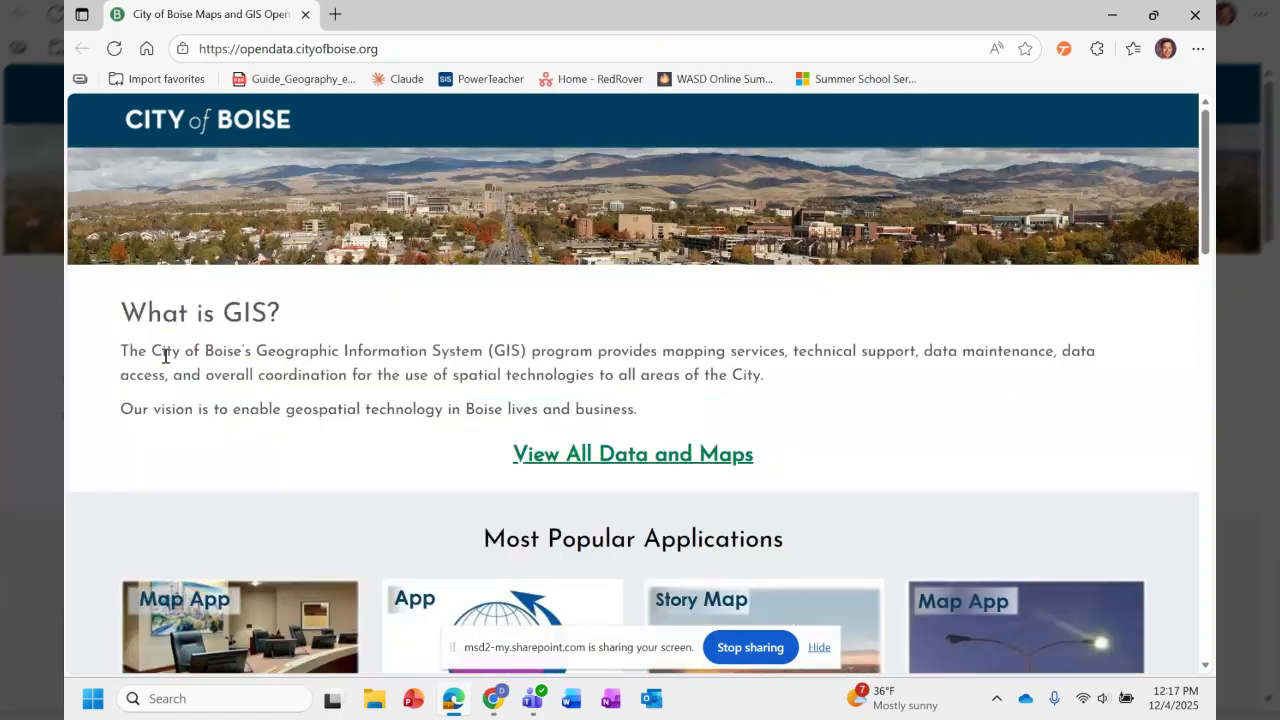
left_click(580, 462)
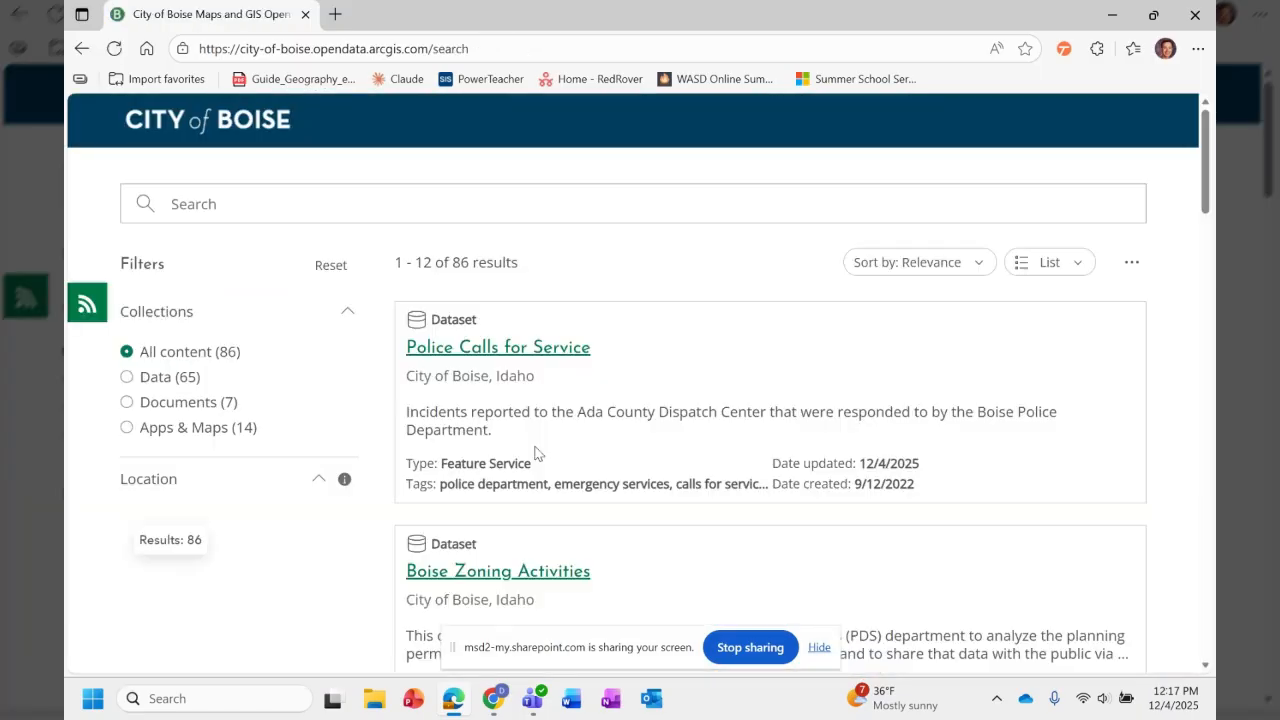
Browse the listed datasets, search the catalog for "zoning" and open the Boise Zoning dataset.
scroll(608, 432, "down", 3)
scroll(612, 429, "down", 1)
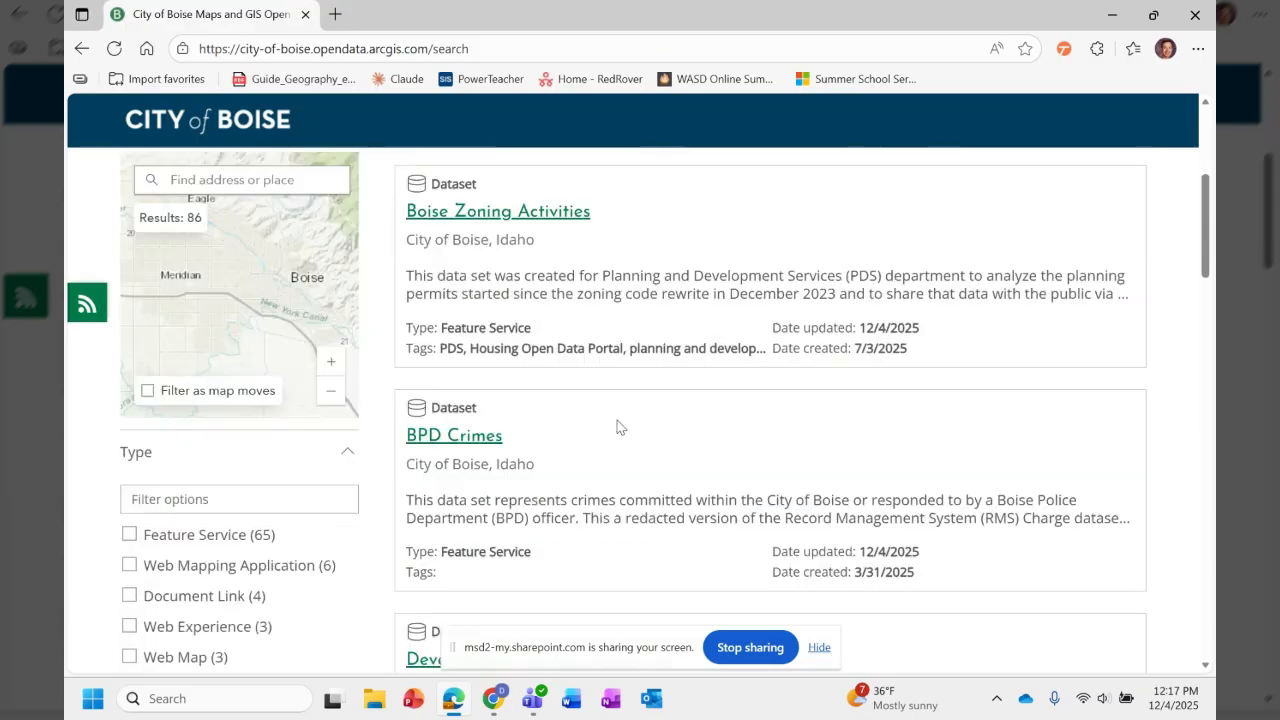
scroll(617, 427, "down", 1)
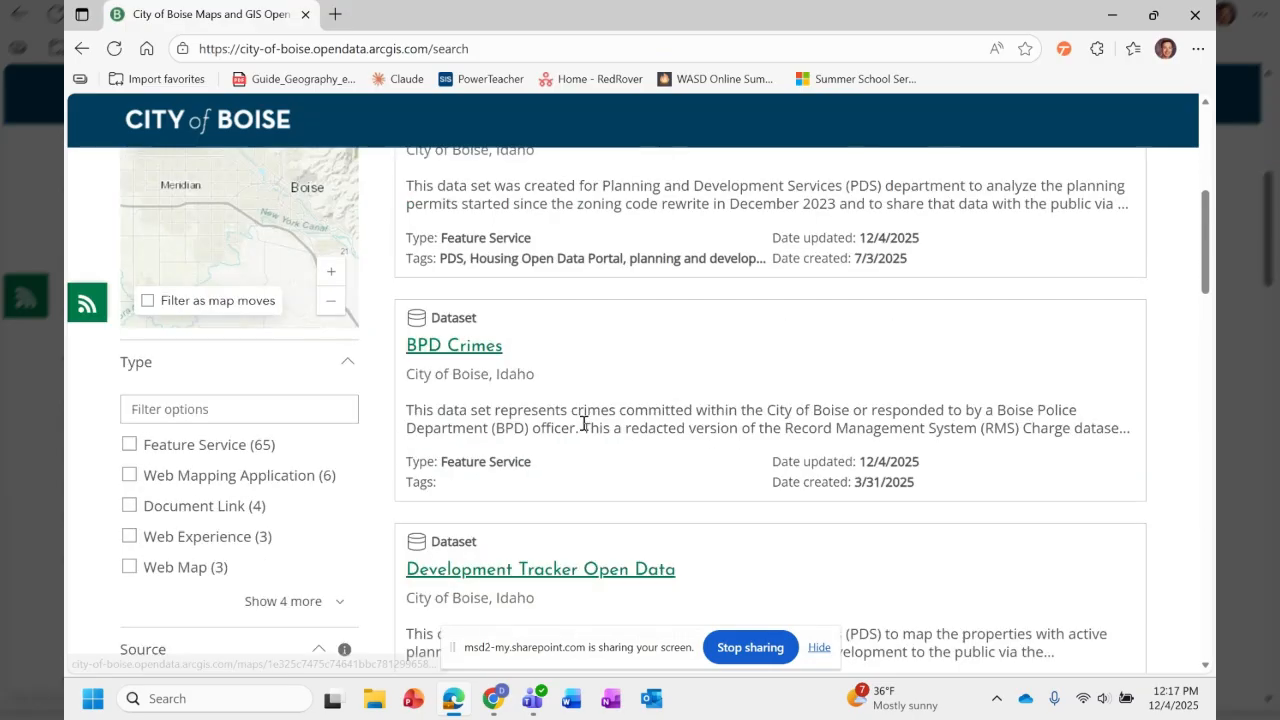
scroll(590, 423, "down", 4)
scroll(606, 420, "down", 2)
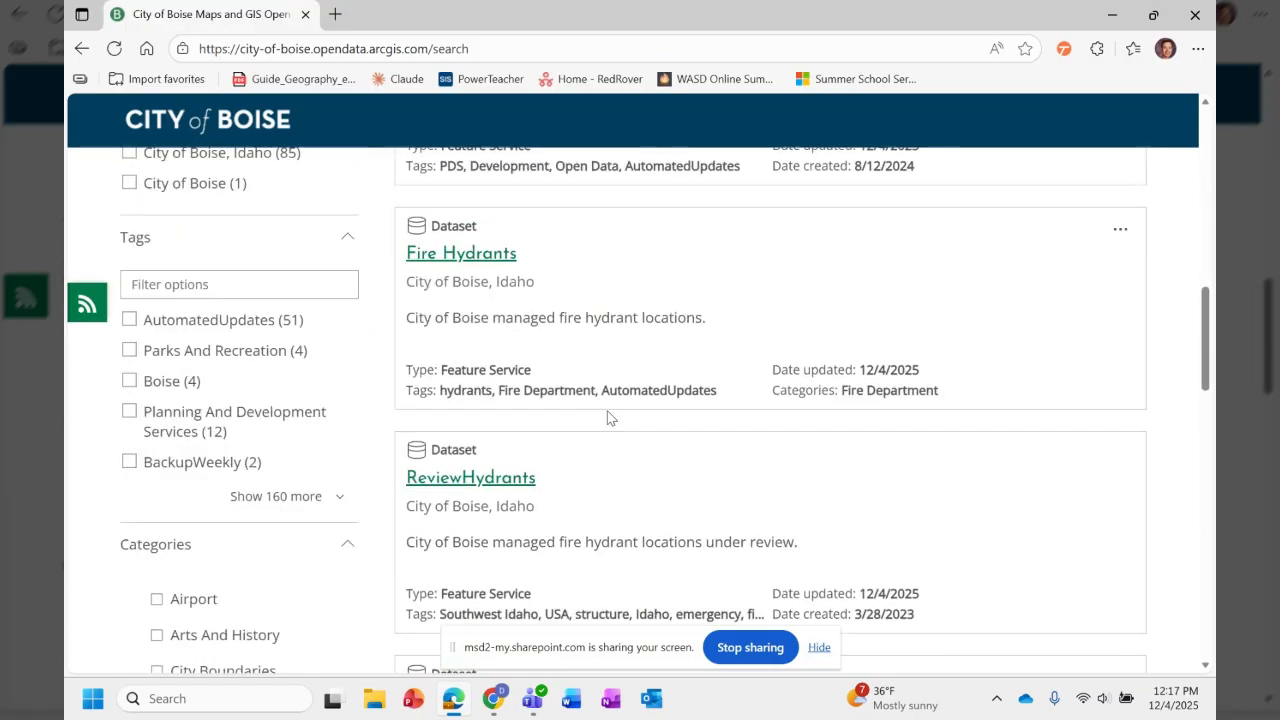
scroll(610, 418, "up", 10)
left_click(425, 190)
type("z")
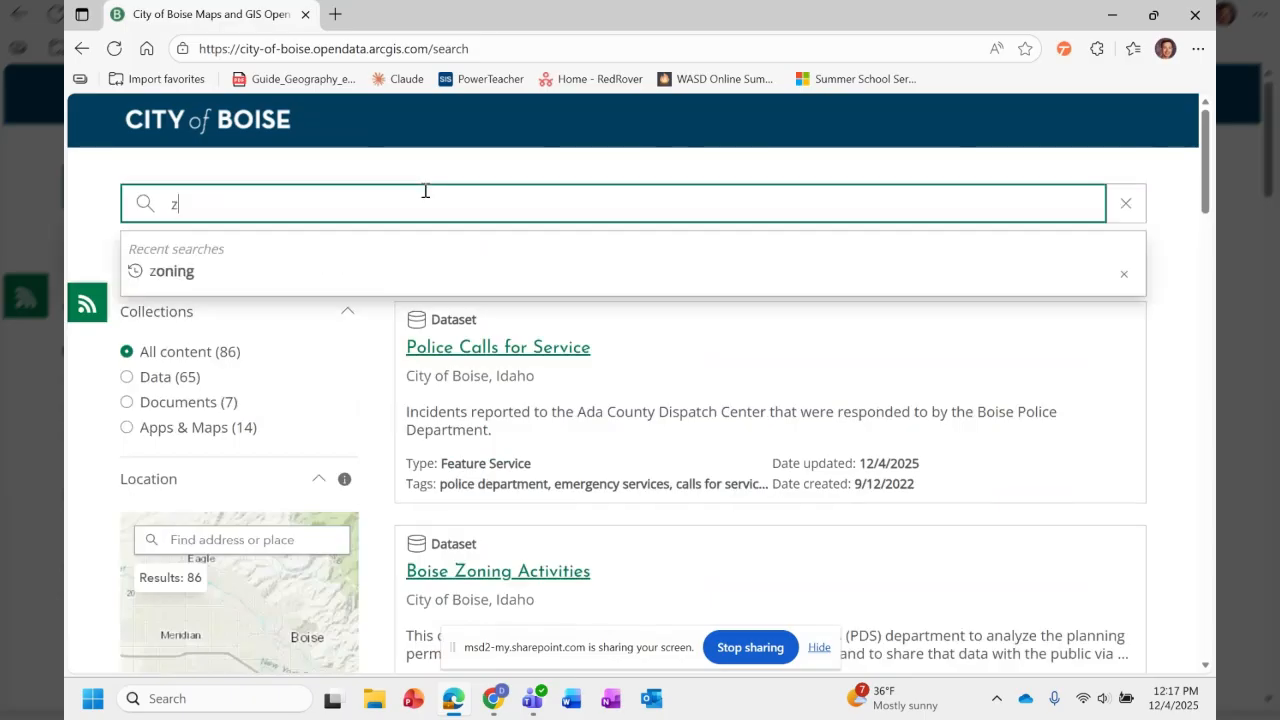
type("oning")
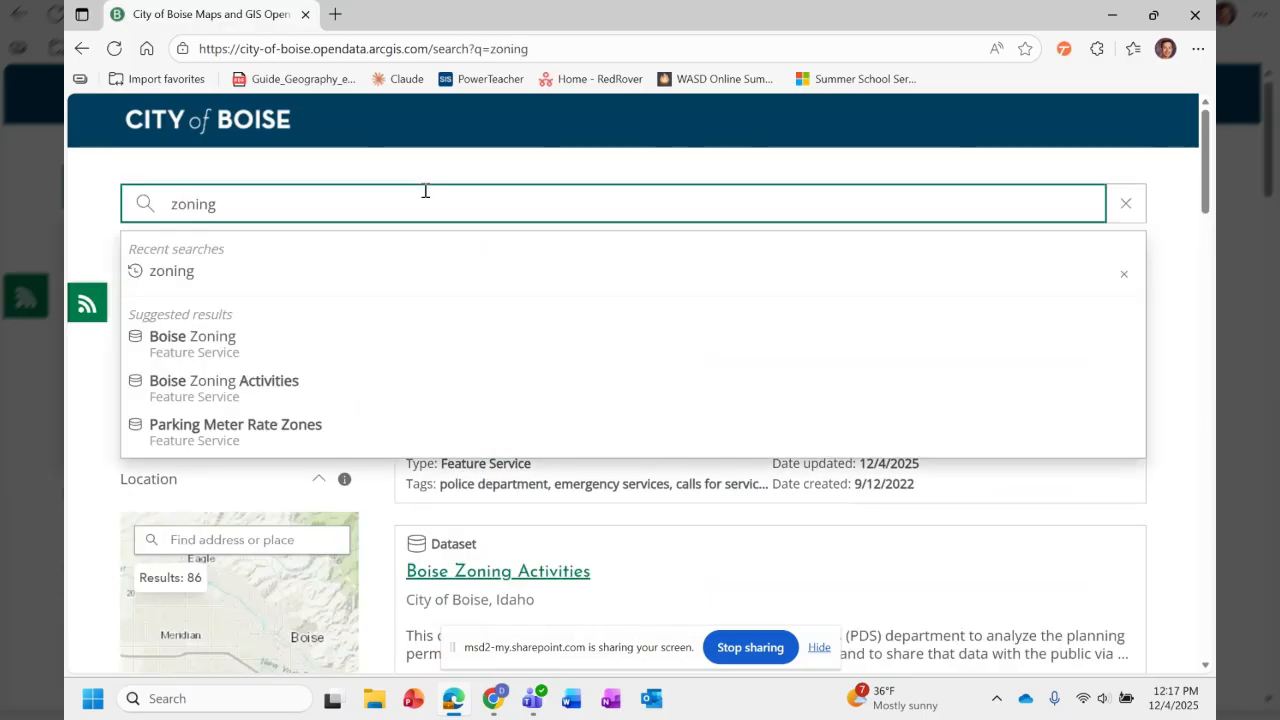
left_click(1190, 412)
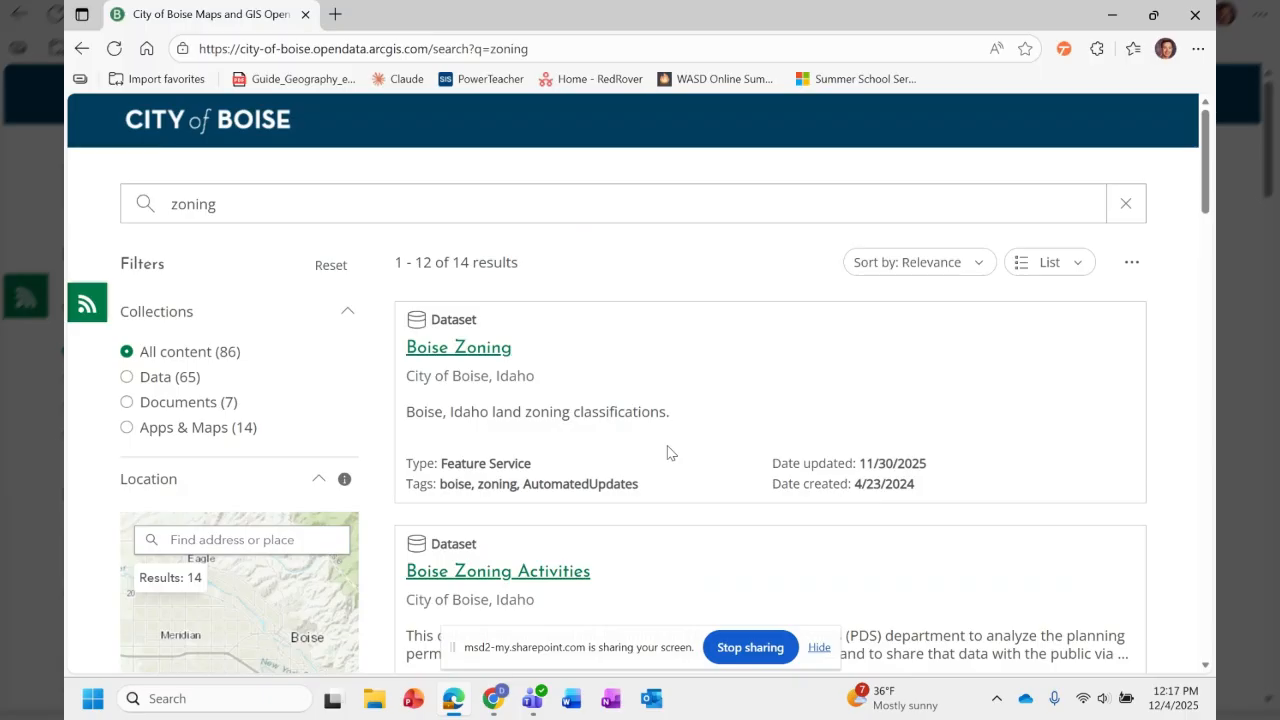
left_click(466, 350)
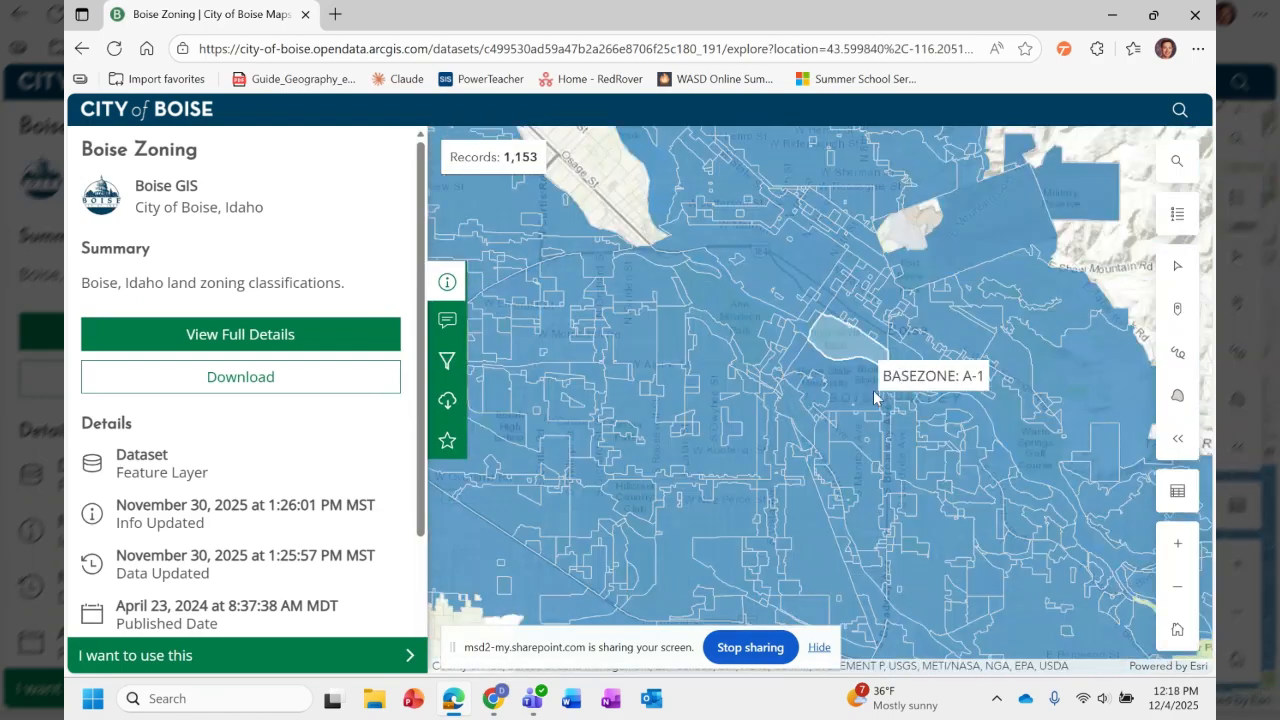
Look over the Boise Zoning map and open the dataset's full details page.
scroll(873, 397, "down", 2)
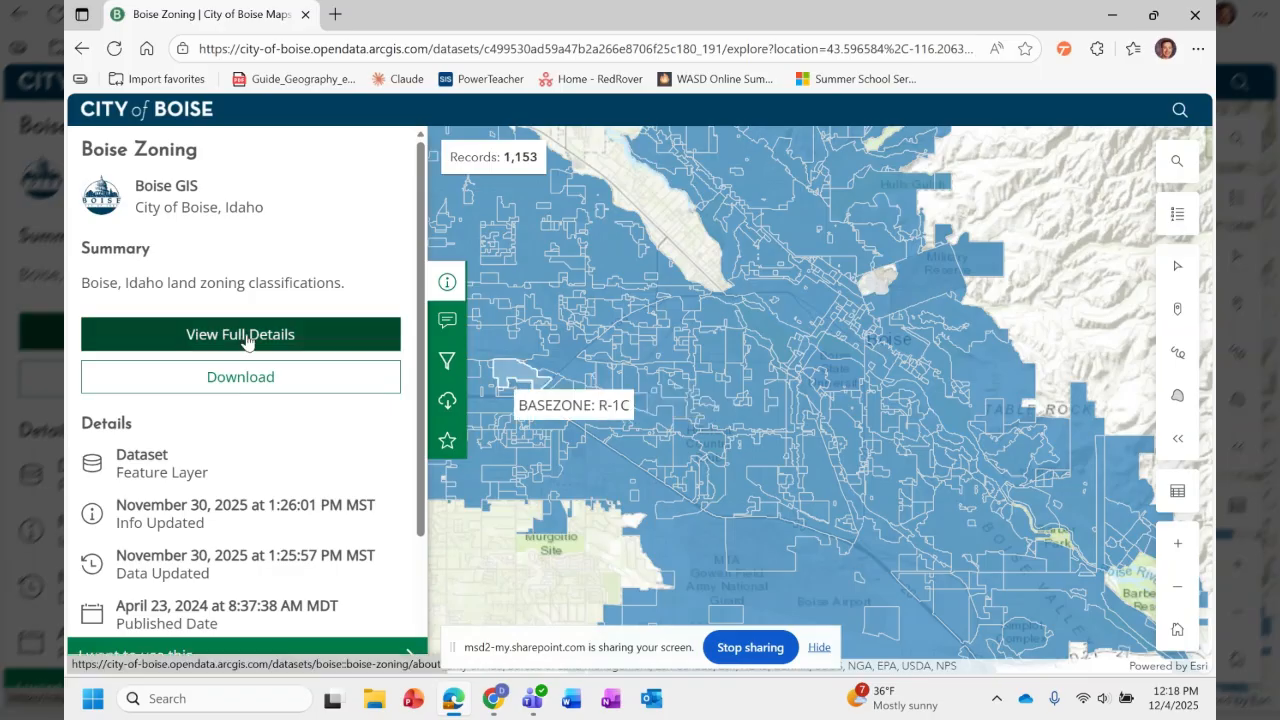
left_click(447, 283)
left_click(88, 282)
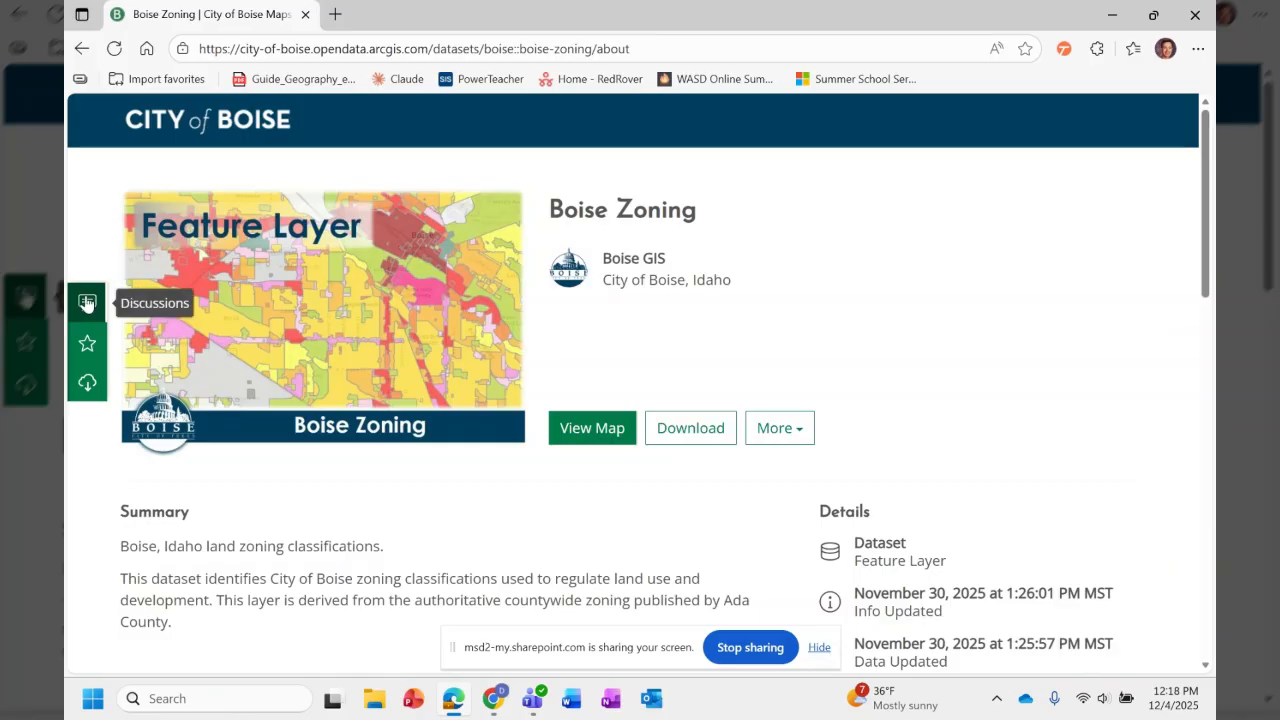
Return to the Boise Zoning map and examine the zones across the whole city.
left_click(592, 430)
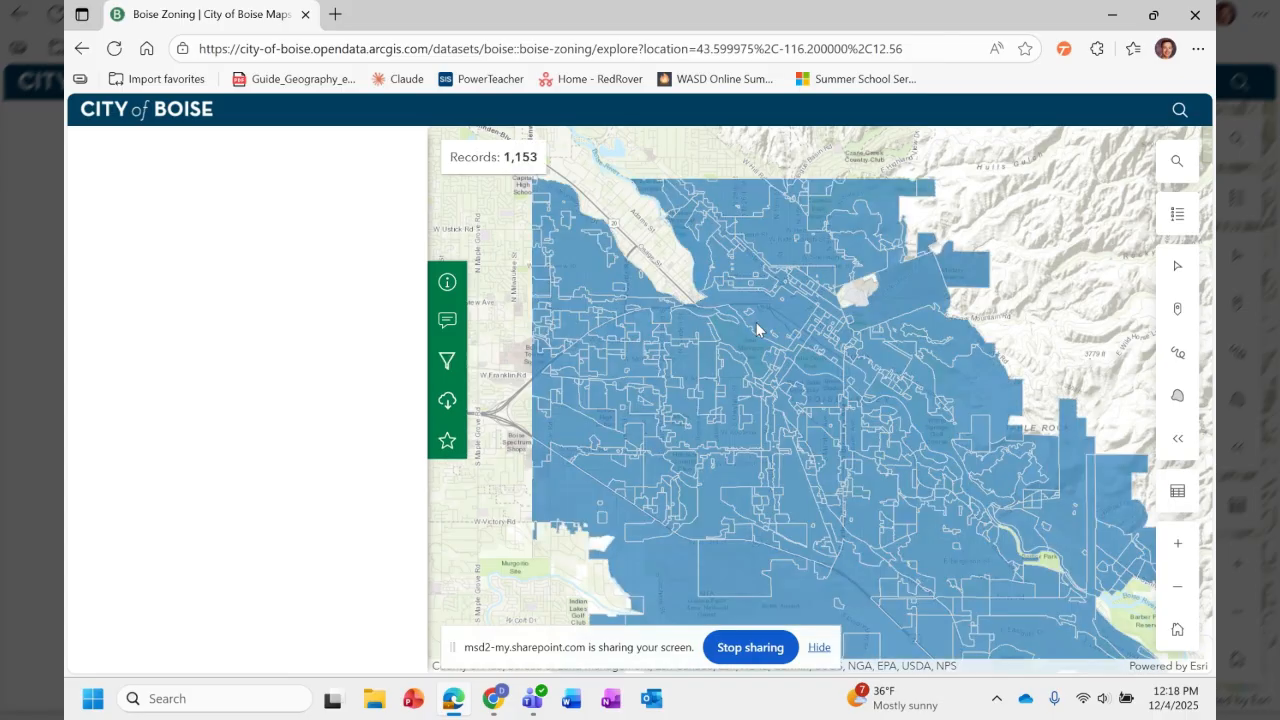
scroll(757, 330, "down", 2)
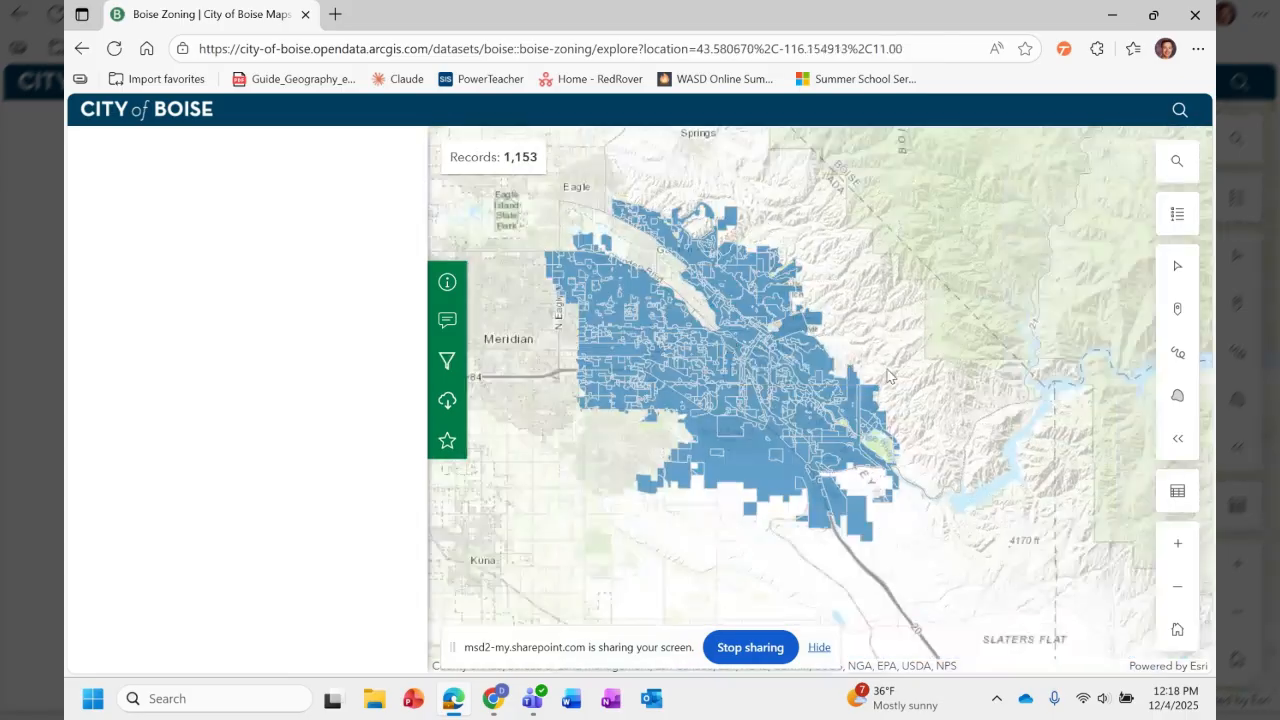
scroll(891, 280, "up", 2)
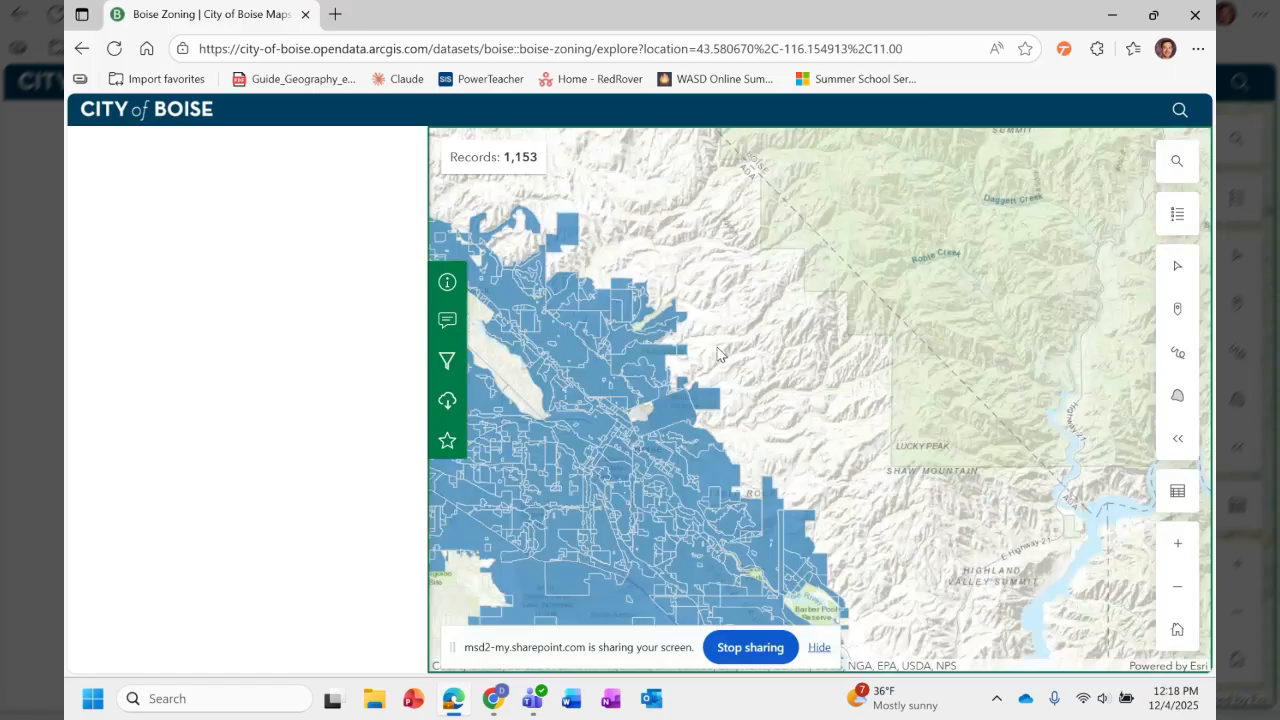
left_click_drag(717, 354, 824, 308)
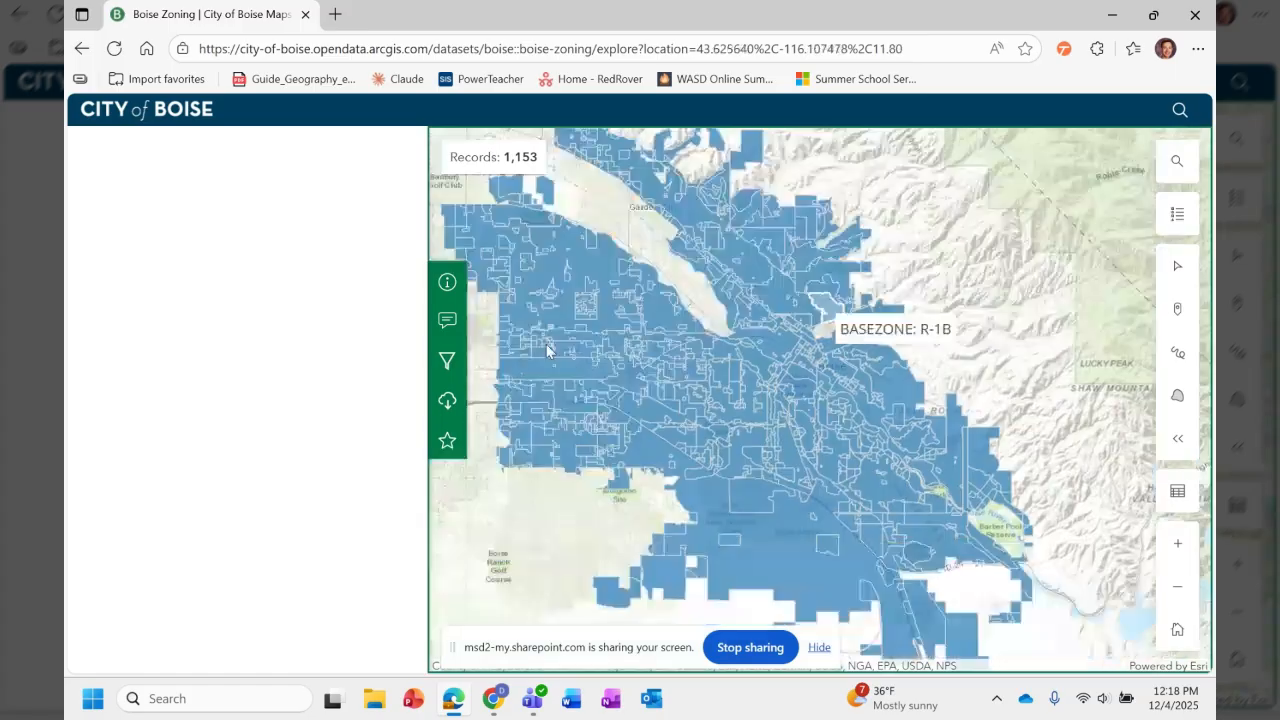
Start a new map from the Boise Zoning dataset's usage options and look over the zones around central Boise.
left_click(449, 286)
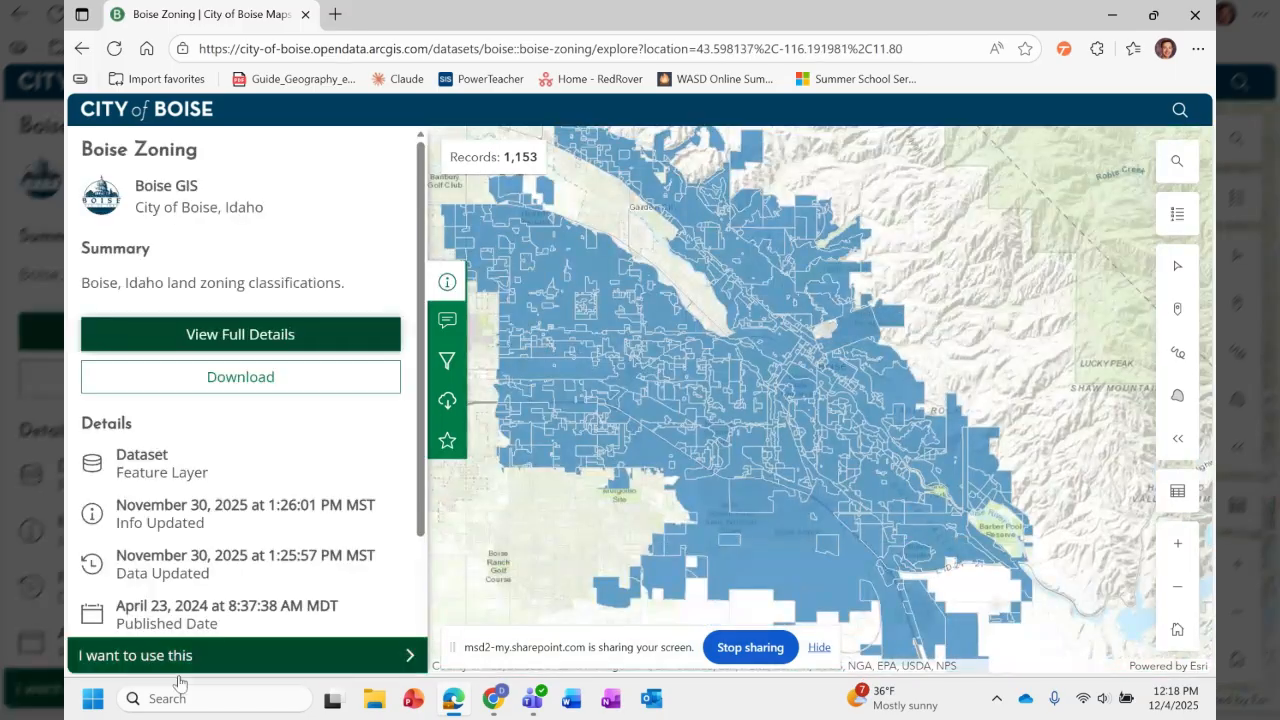
scroll(268, 533, "down", 1)
scroll(267, 533, "down", 1)
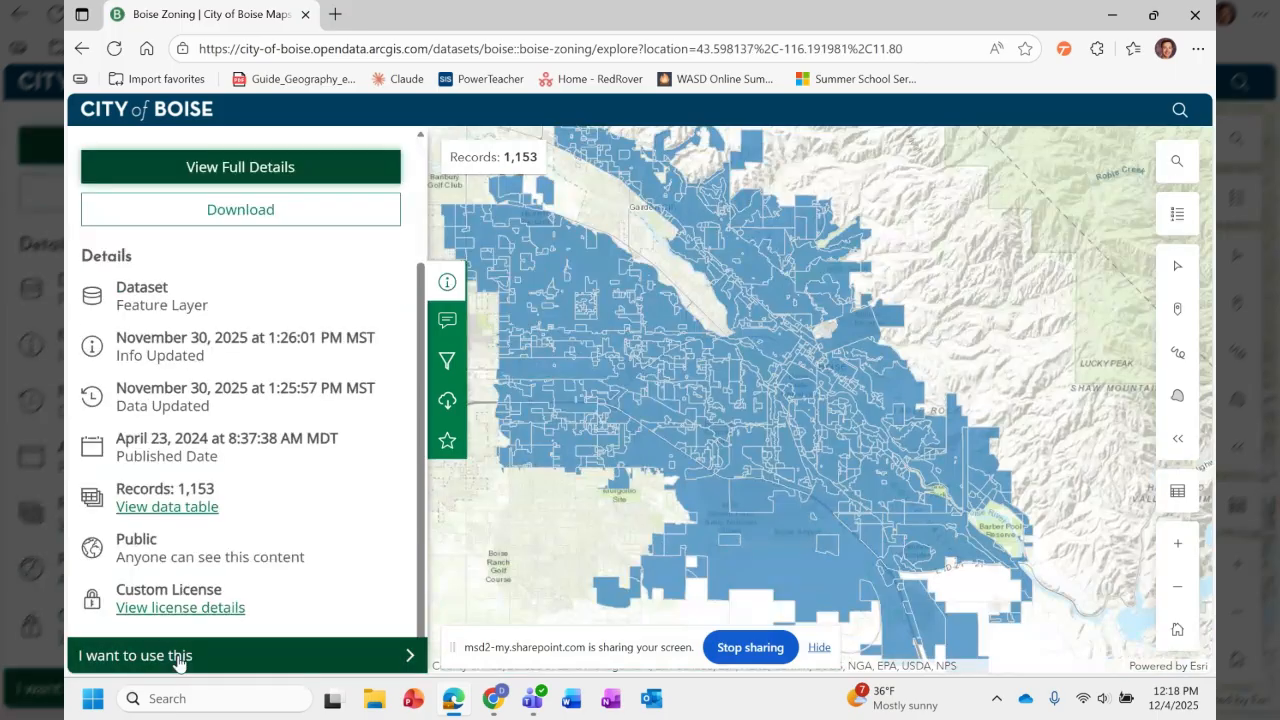
left_click(180, 658)
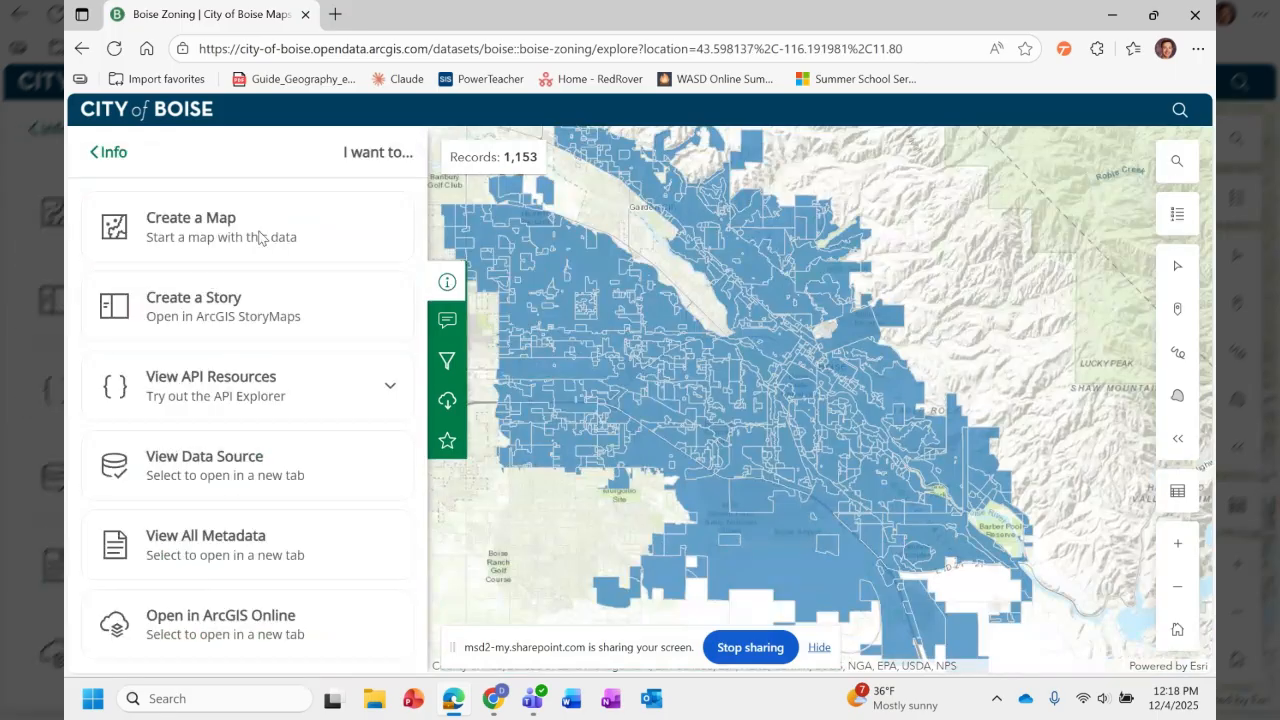
left_click(259, 237)
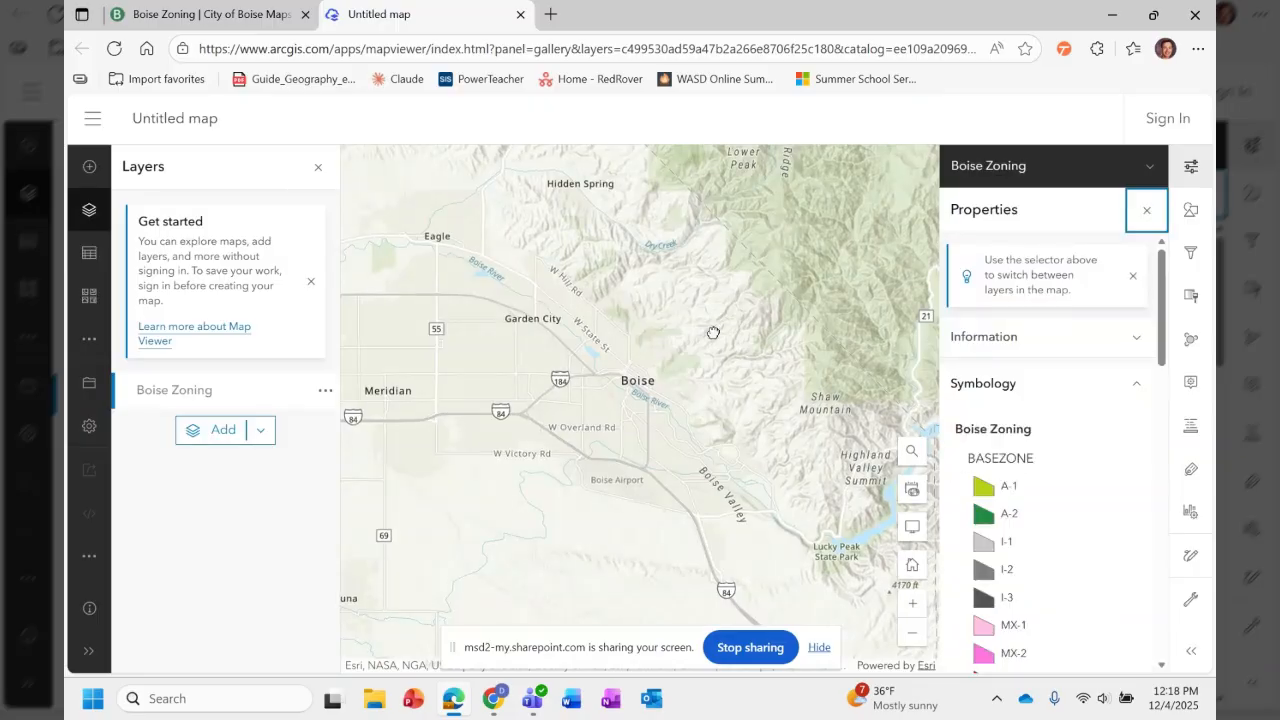
scroll(713, 332, "up", 2)
scroll(752, 369, "up", 1)
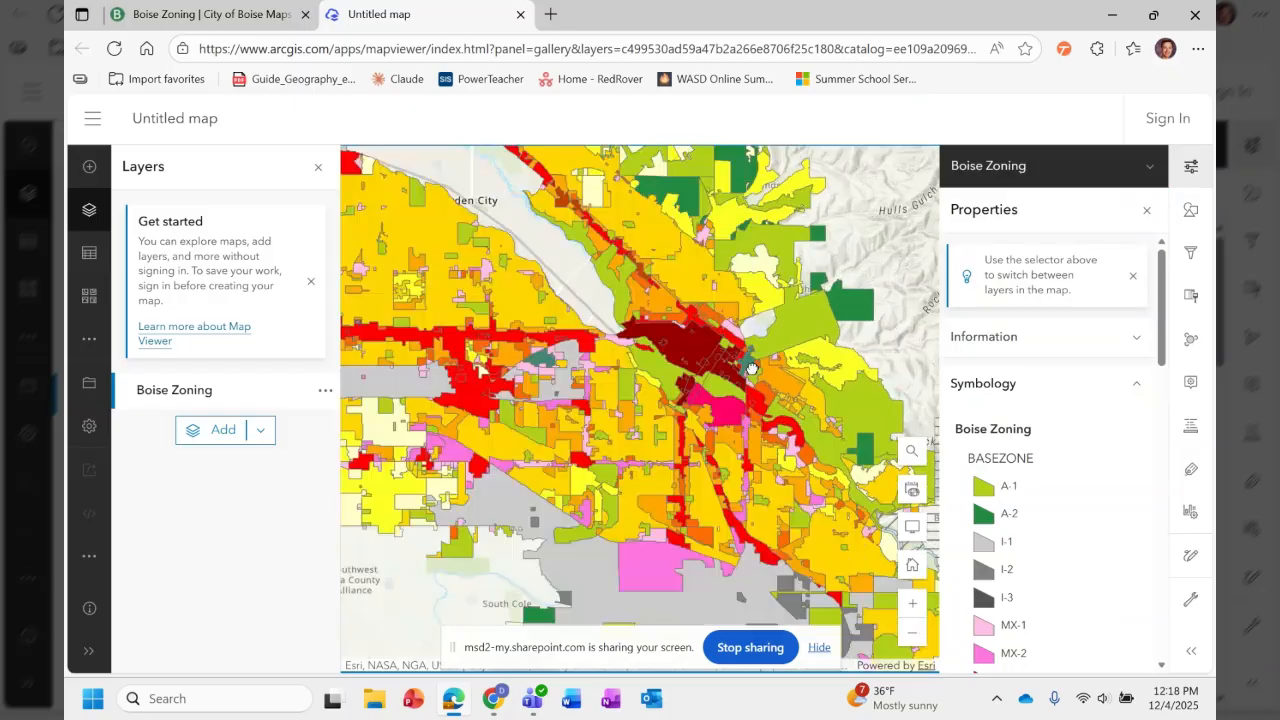
scroll(752, 369, "down", 1)
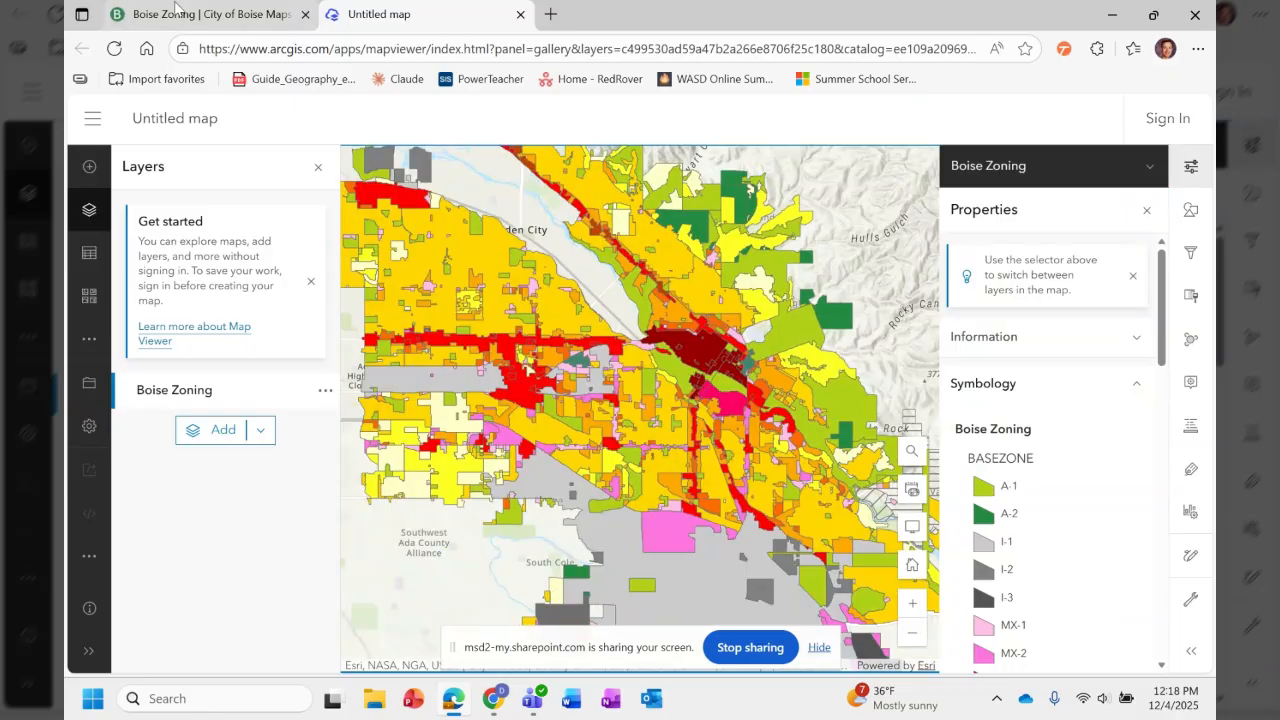
Browse for a layer to add, switching the source to Living Atlas and showing only content within the map area.
left_click(90, 210)
left_click(90, 210)
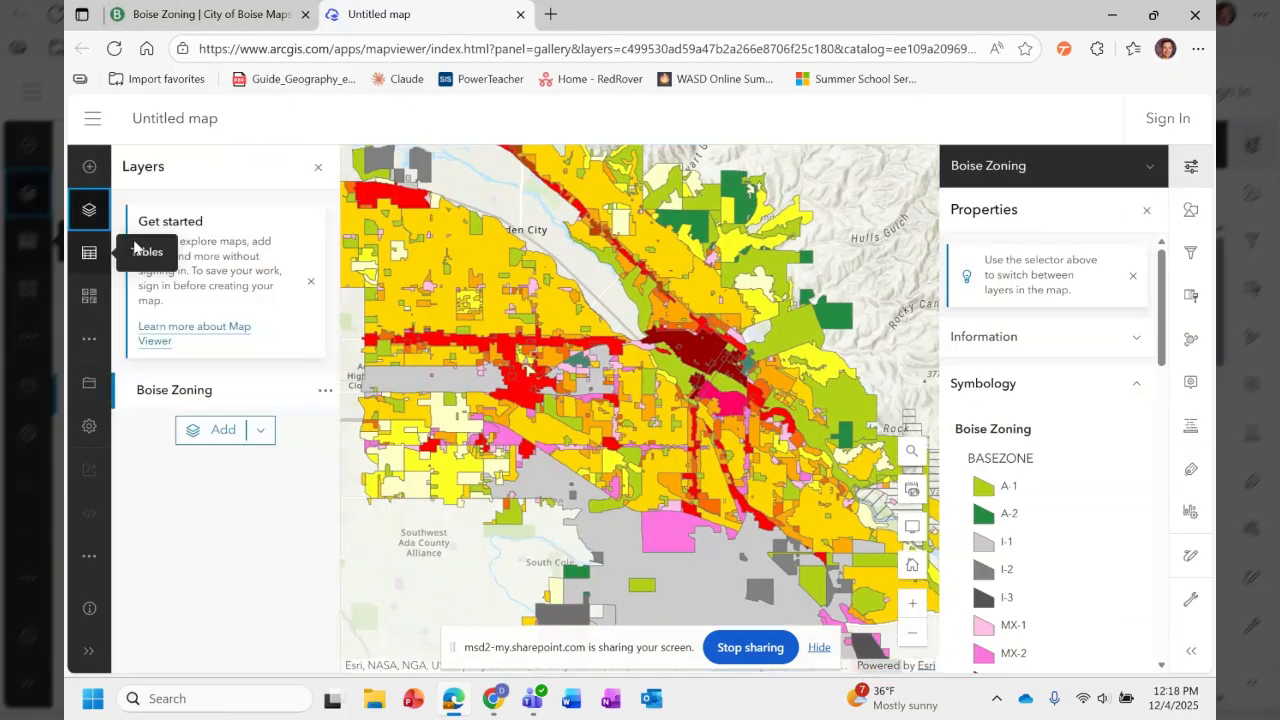
left_click(222, 430)
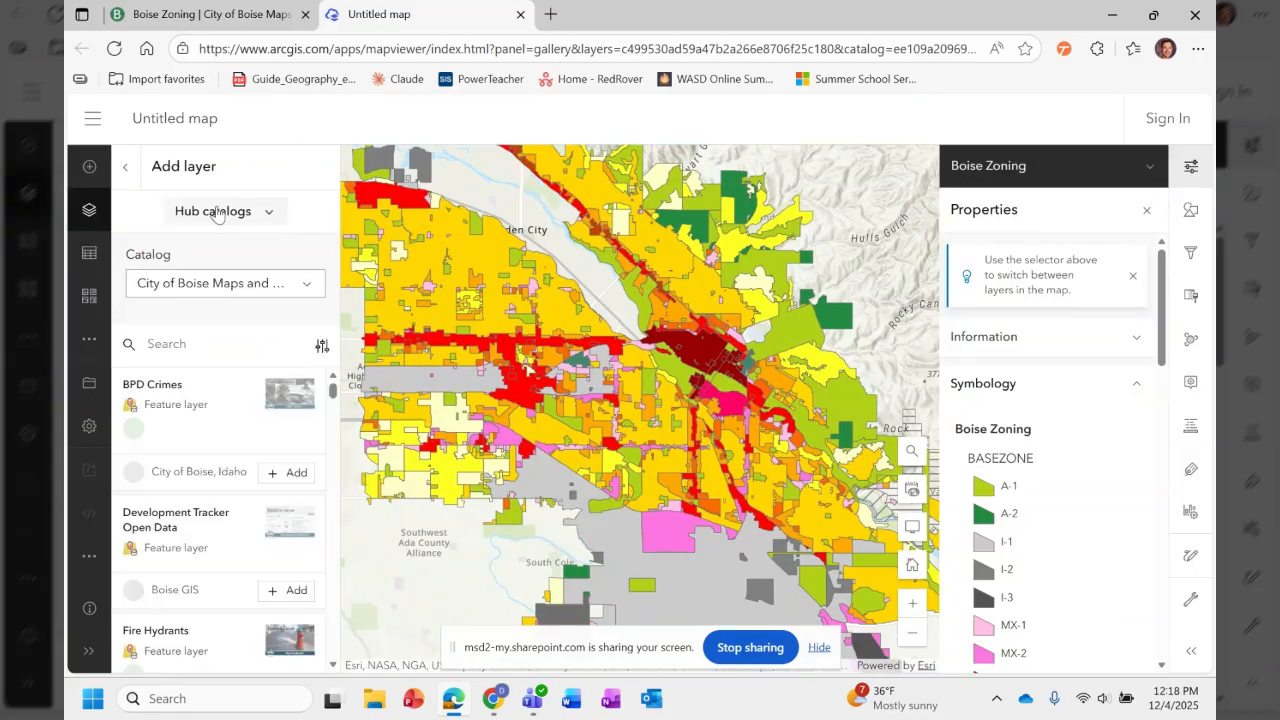
left_click(216, 213)
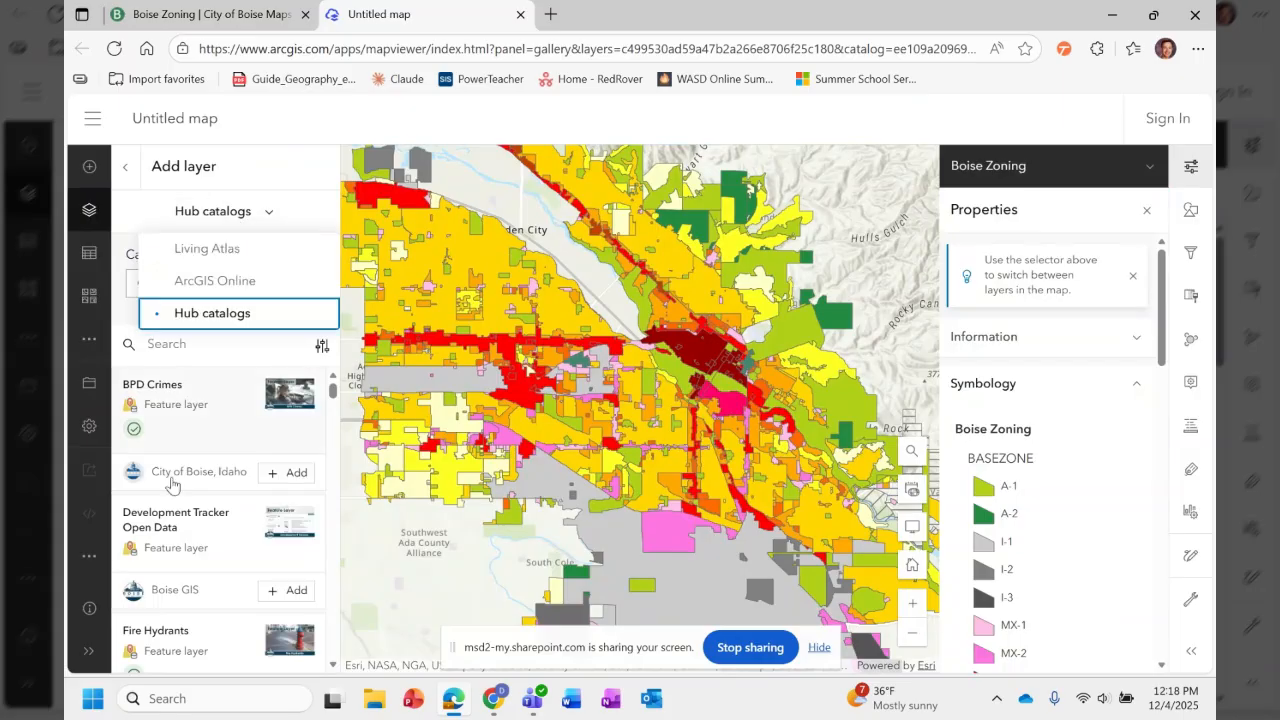
left_click(219, 244)
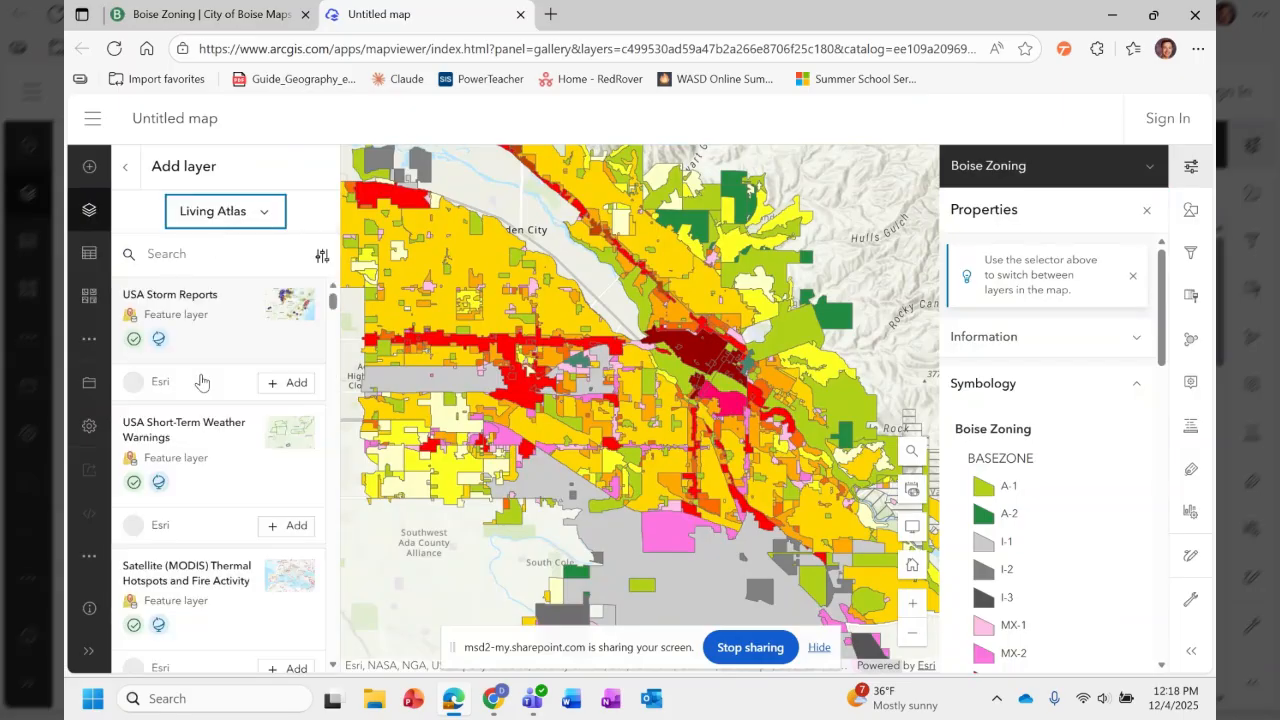
left_click(319, 258)
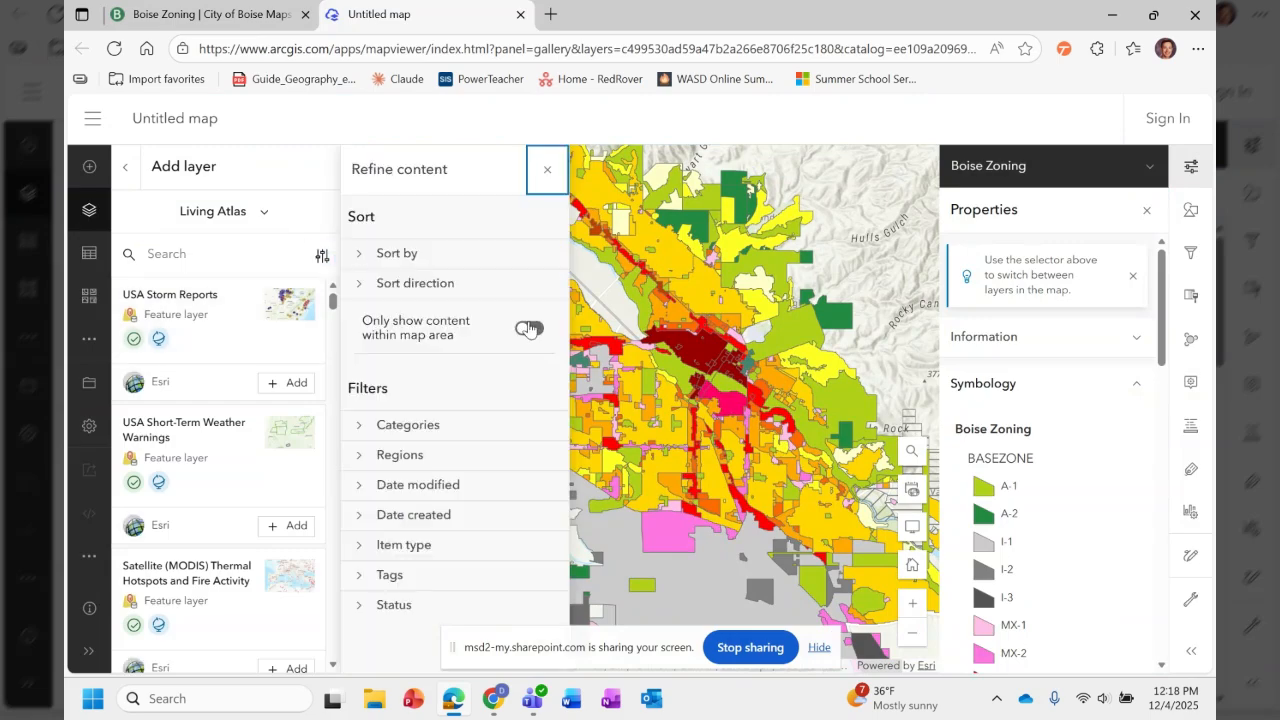
left_click(530, 329)
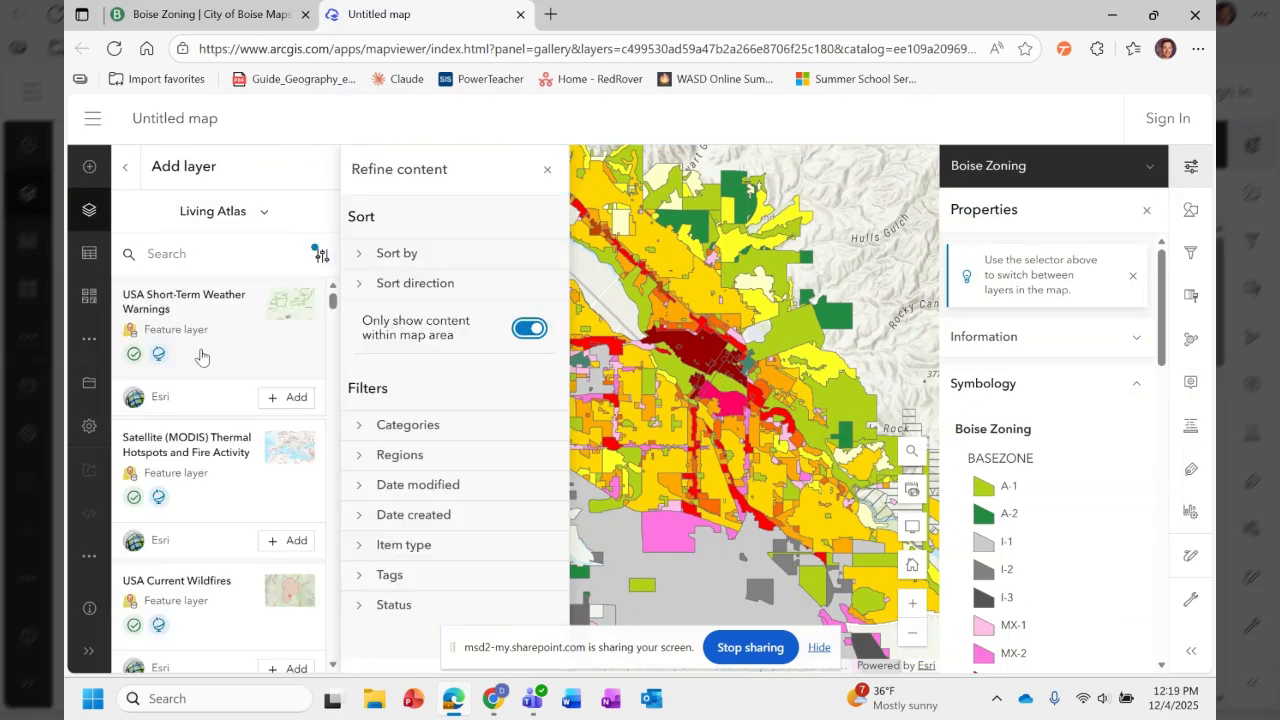
Add the "Where Will Tree Planting Improve Urban Heat Health?" layer to the map and close the content filters.
scroll(208, 355, "down", 1)
scroll(215, 355, "down", 2)
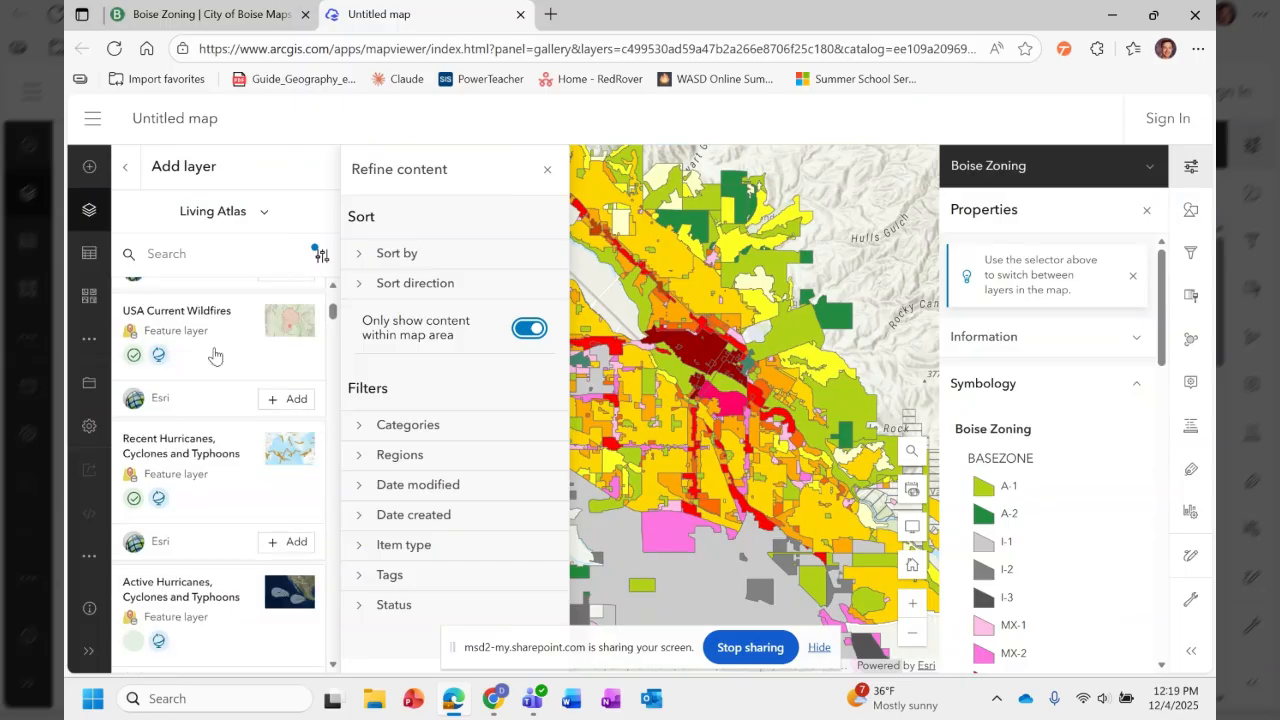
scroll(215, 356, "down", 5)
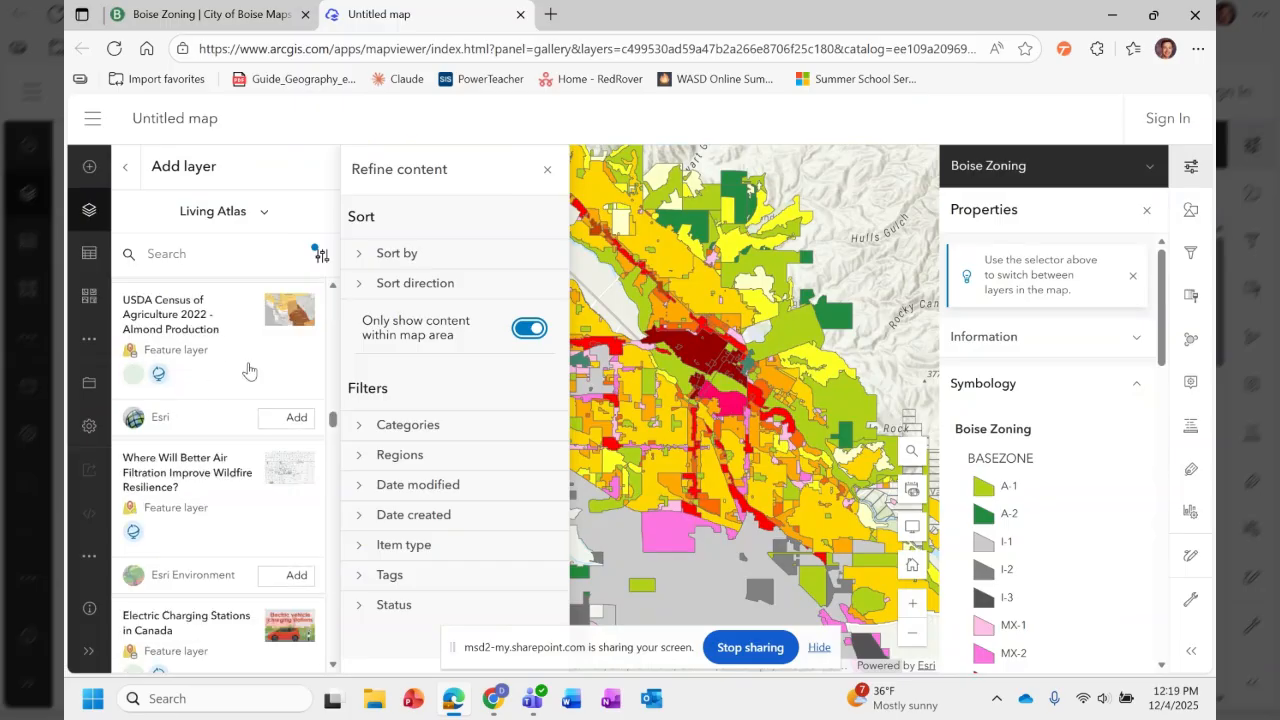
scroll(249, 371, "down", 4)
scroll(222, 421, "up", 1)
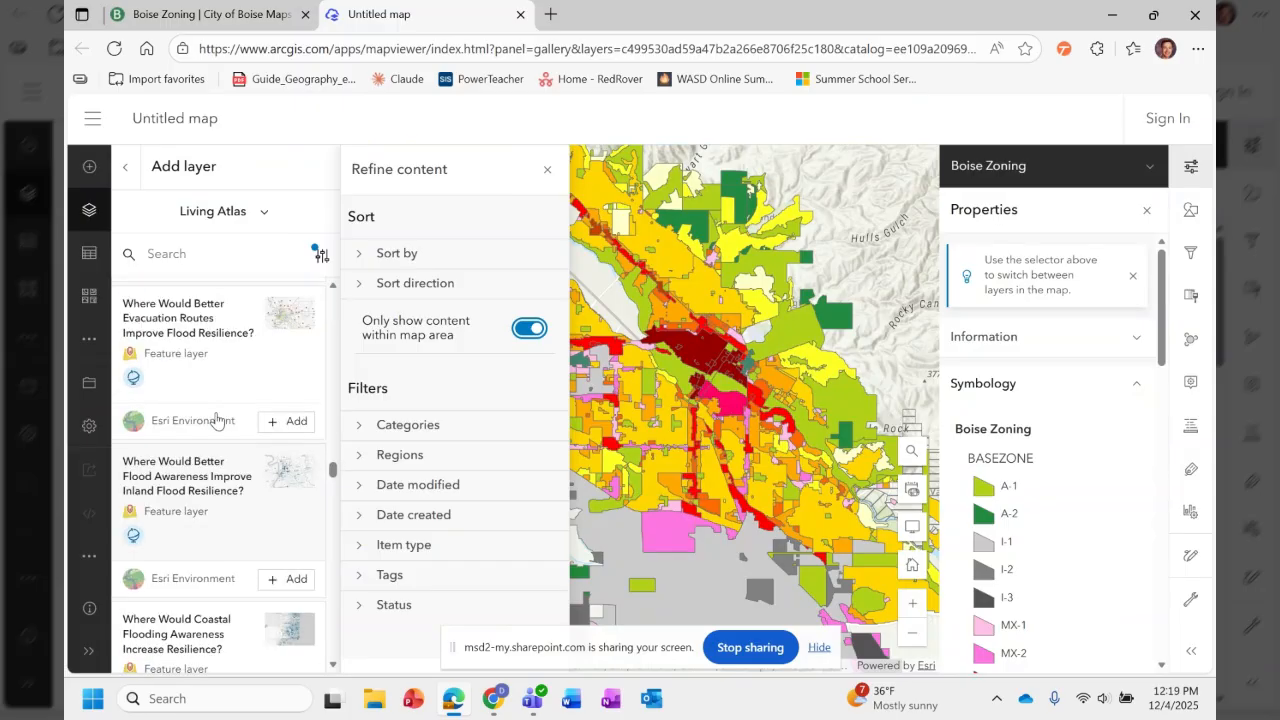
scroll(216, 420, "up", 2)
scroll(216, 372, "up", 2)
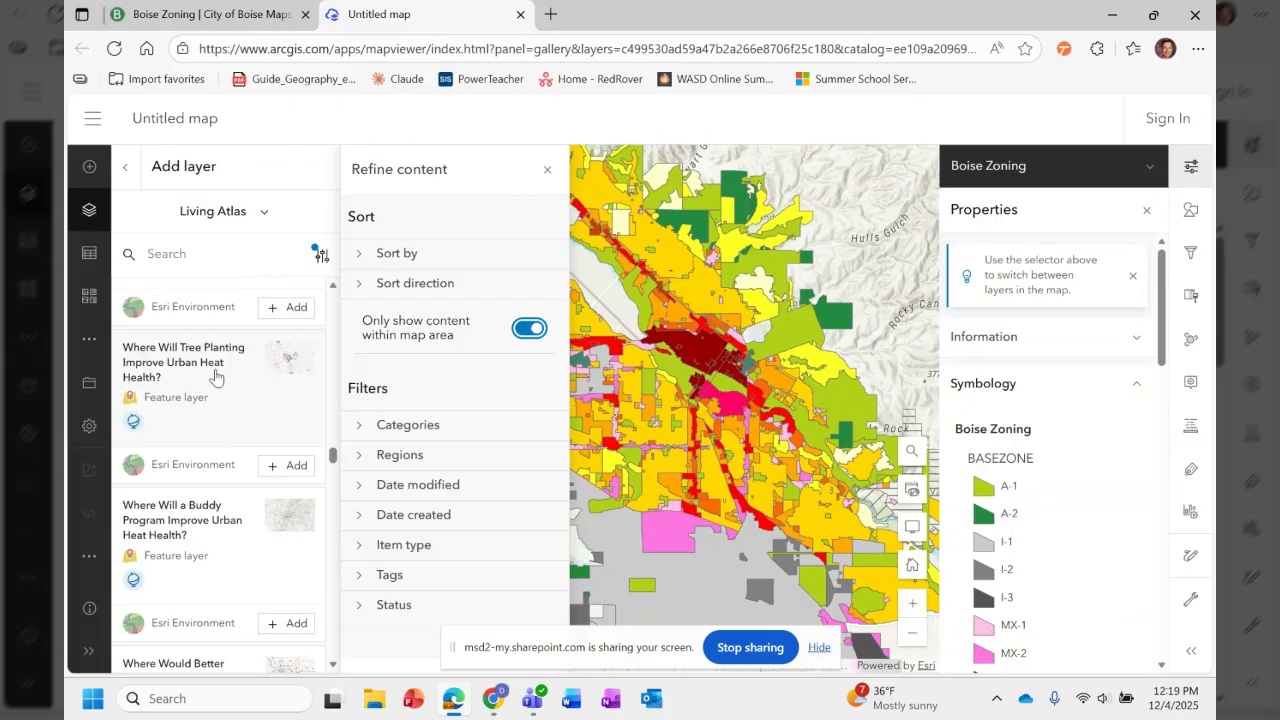
left_click(284, 466)
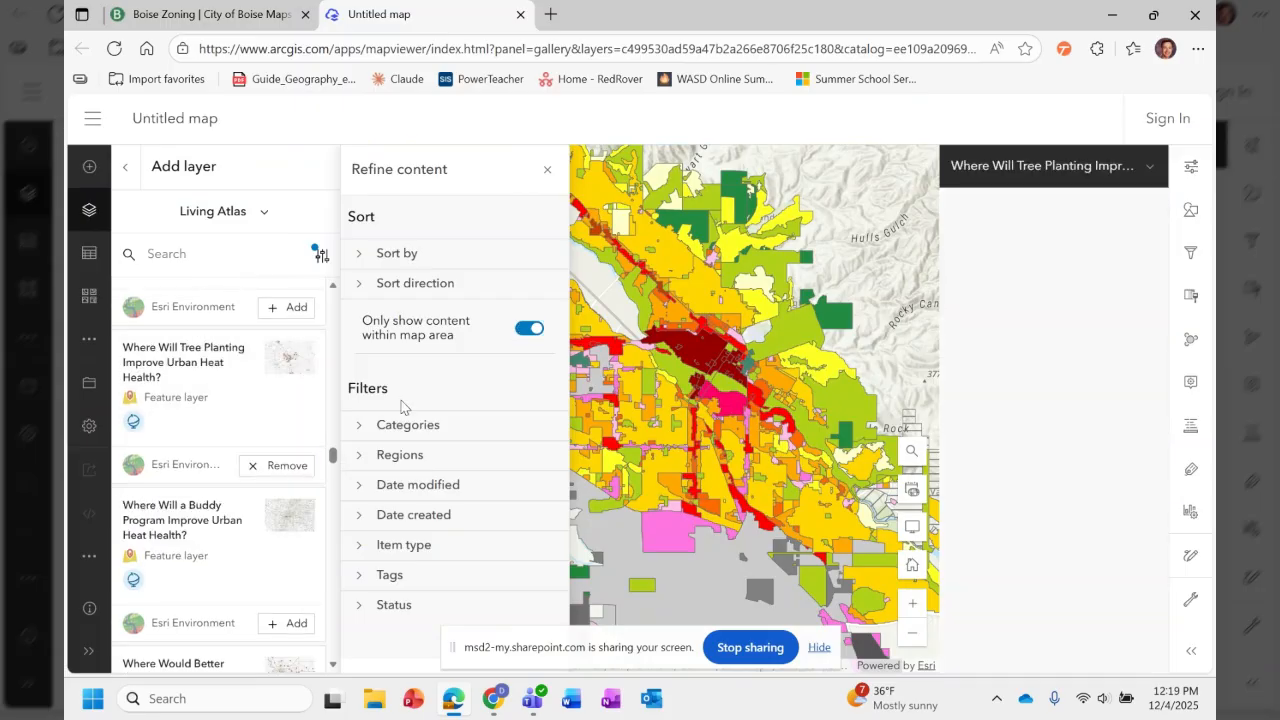
left_click(545, 171)
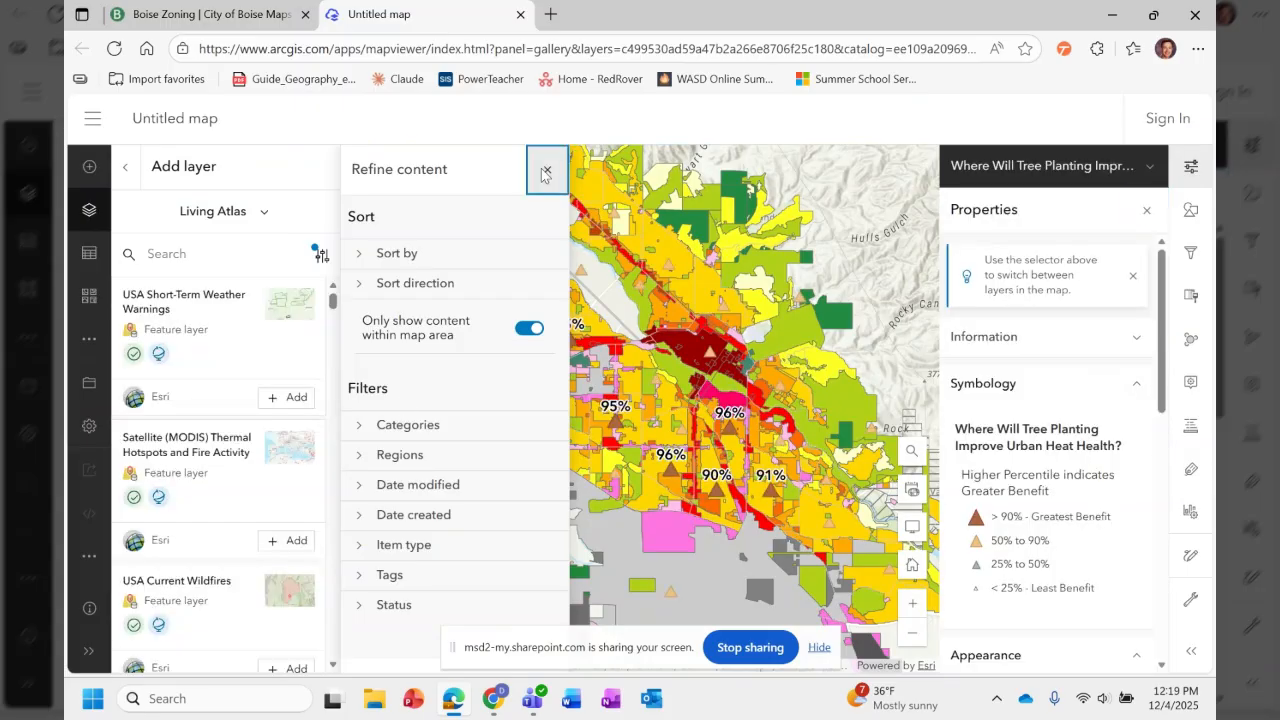